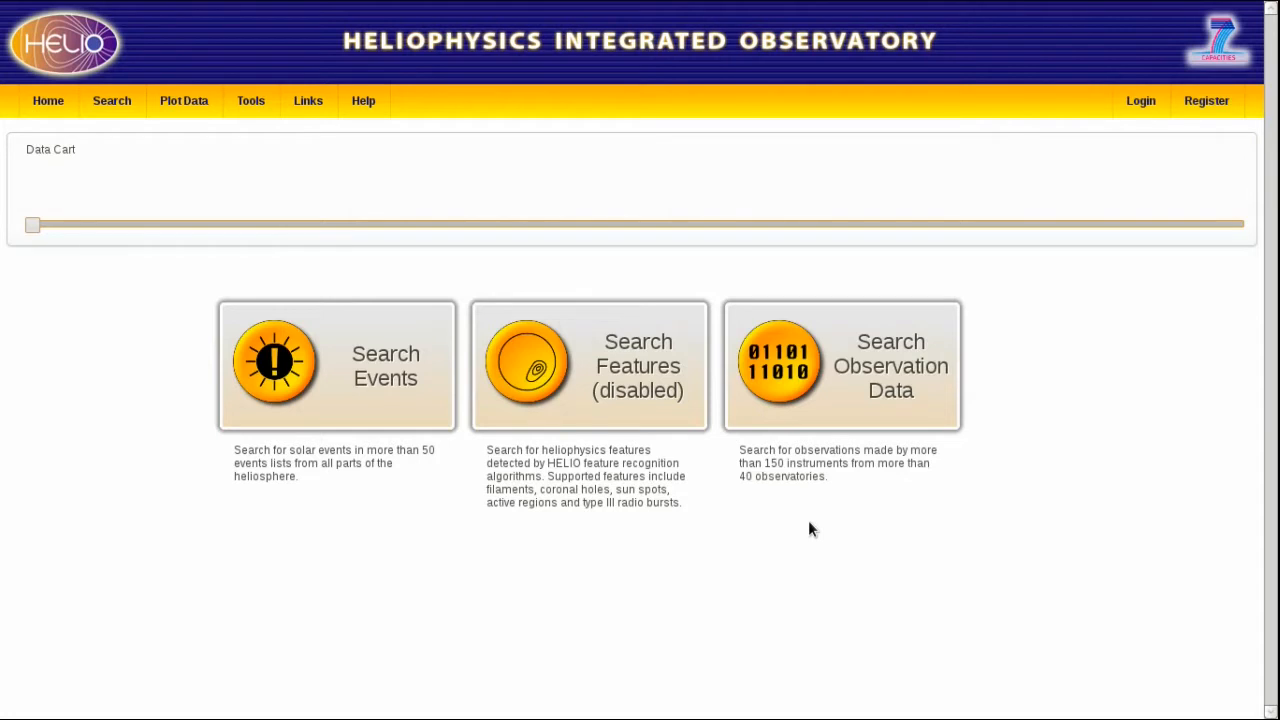
# Open the event search and set the date range's start to 2001-04-01T00:00:00
pyautogui.click(386, 415)
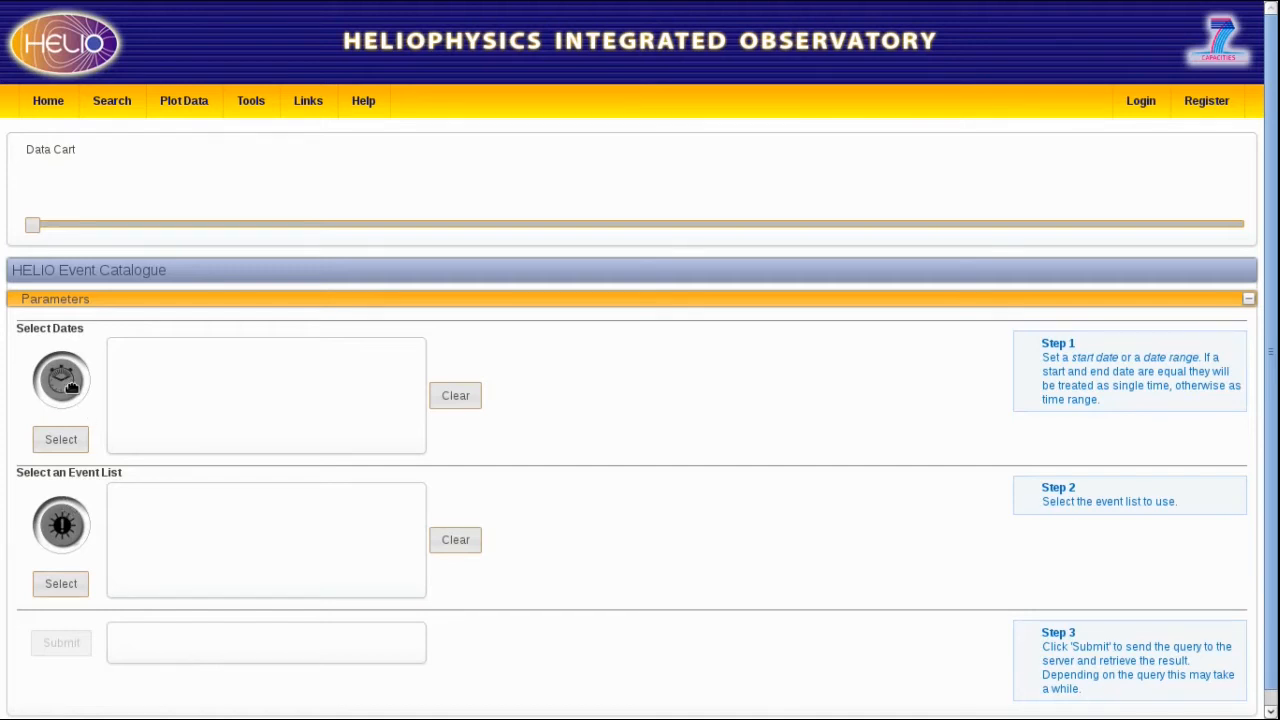
pyautogui.click(70, 388)
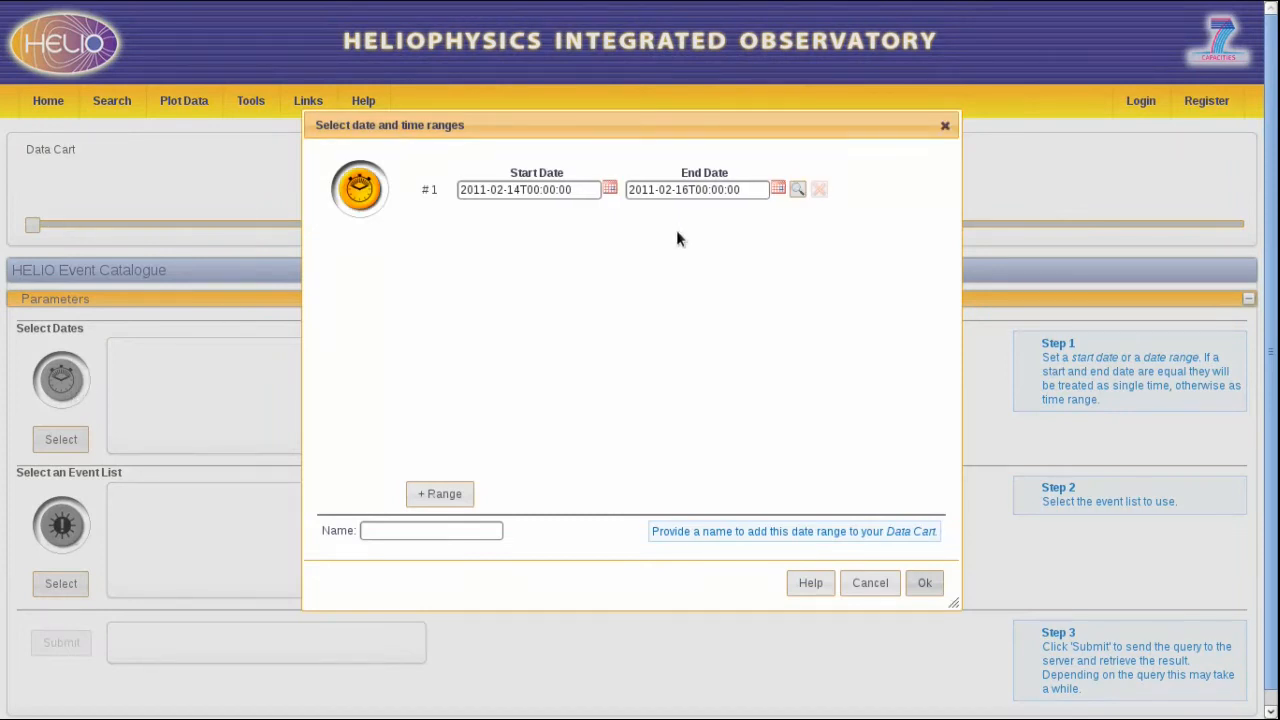
pyautogui.click(608, 190)
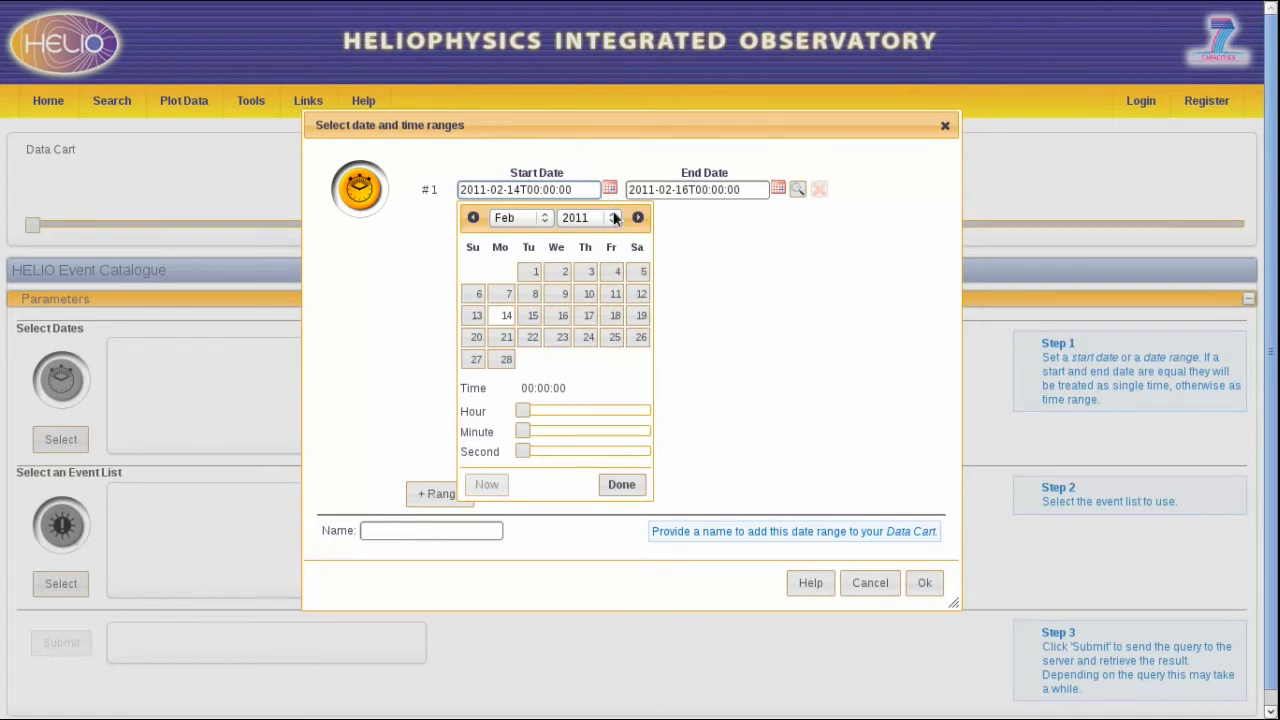
pyautogui.click(613, 218)
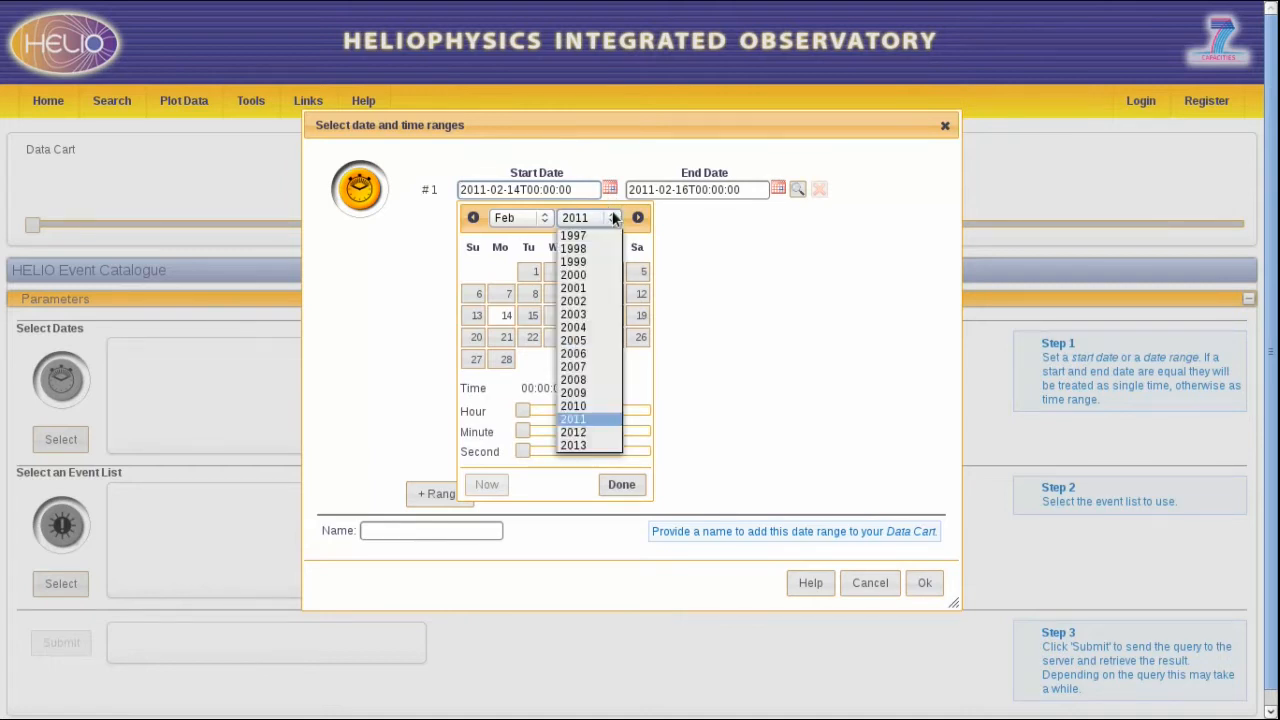
pyautogui.click(587, 288)
pyautogui.click(540, 220)
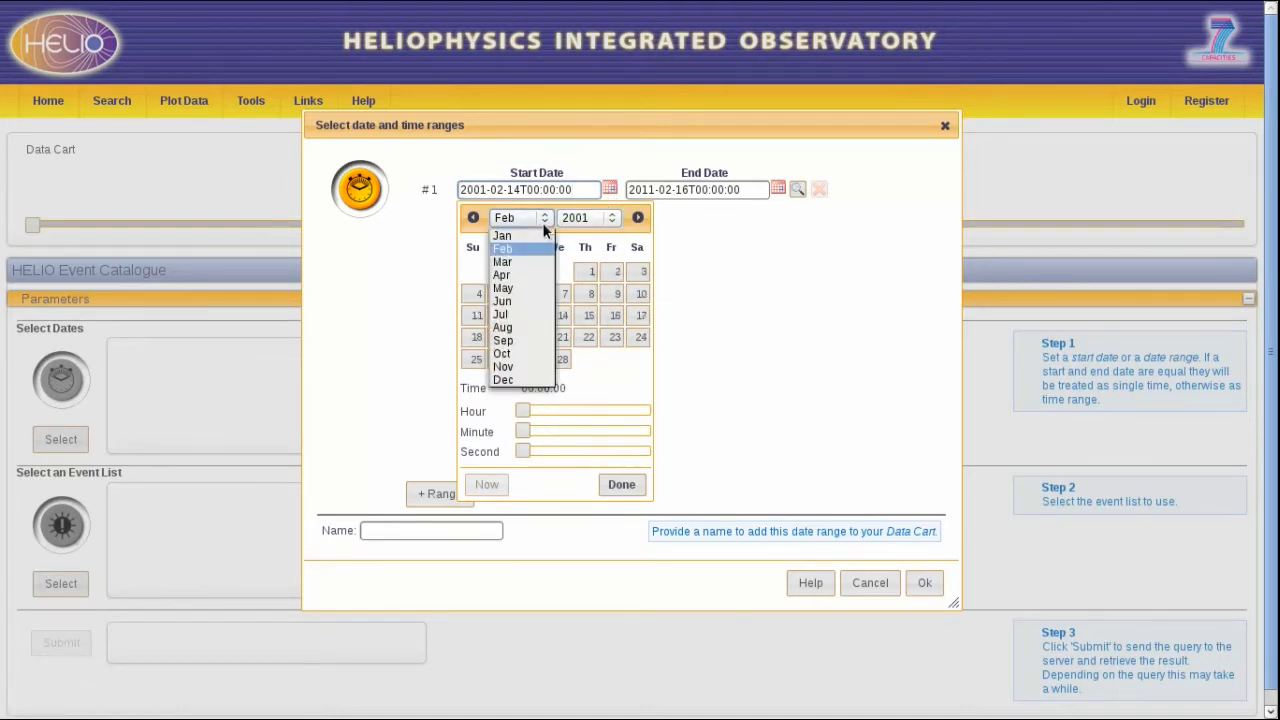
pyautogui.click(522, 275)
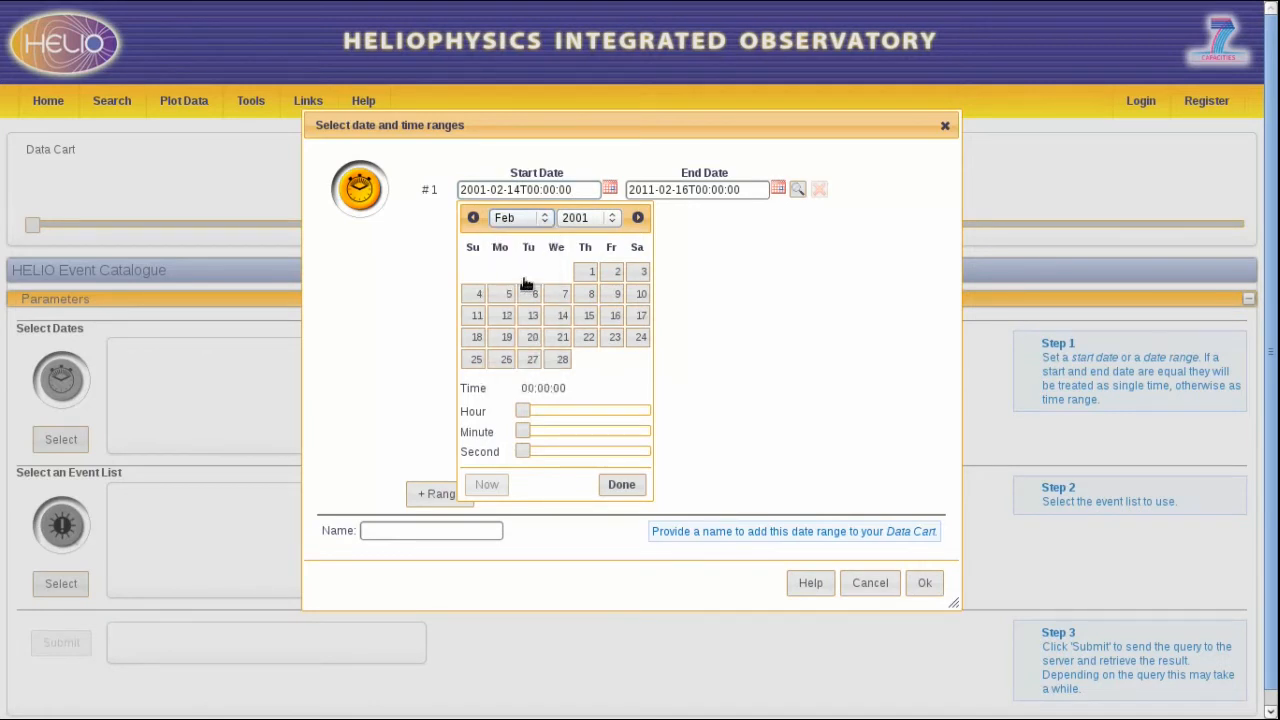
pyautogui.click(469, 279)
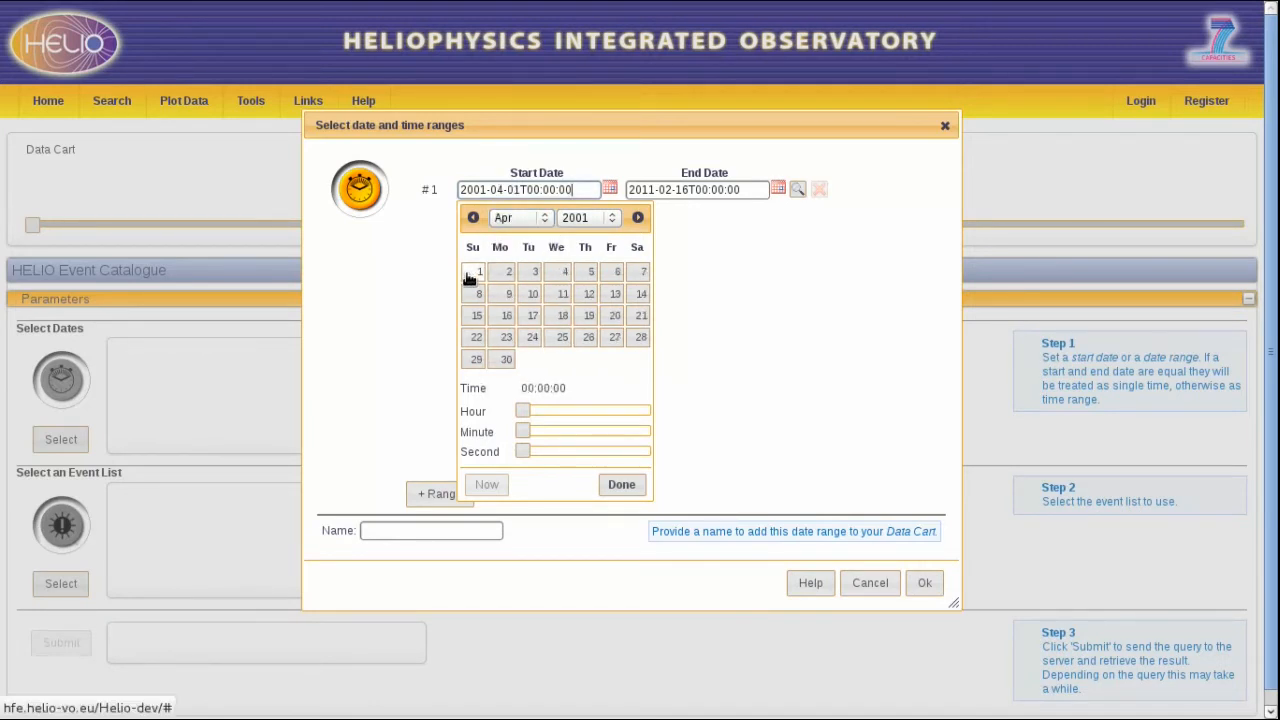
pyautogui.click(621, 484)
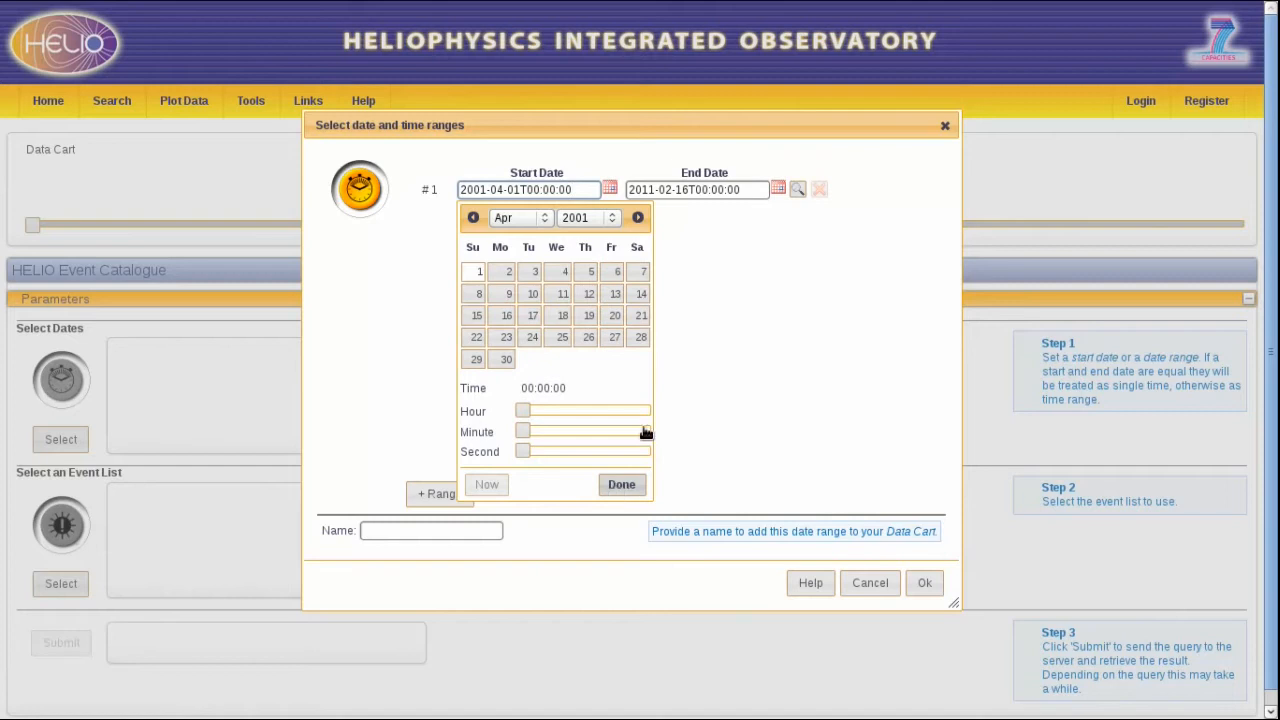
# Set the date range's end to 2001-04-16T00:00:00 and apply the range to the event query
pyautogui.click(778, 188)
pyautogui.click(765, 221)
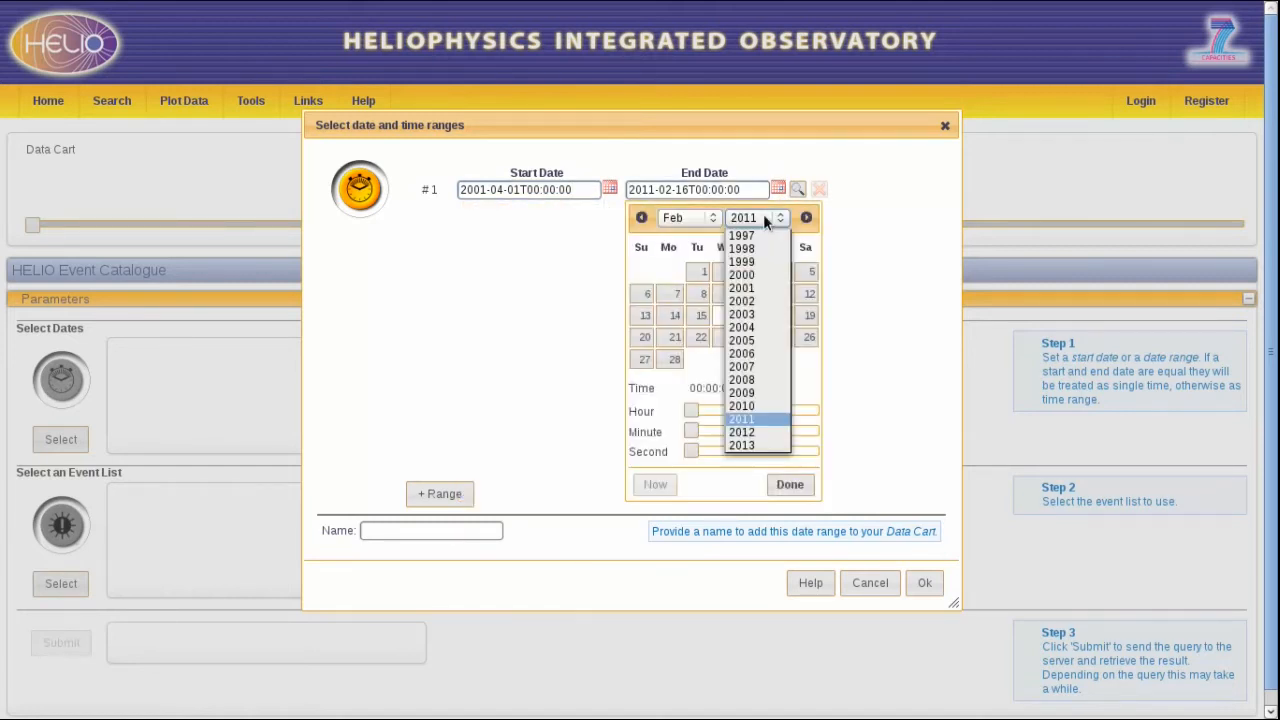
pyautogui.click(763, 288)
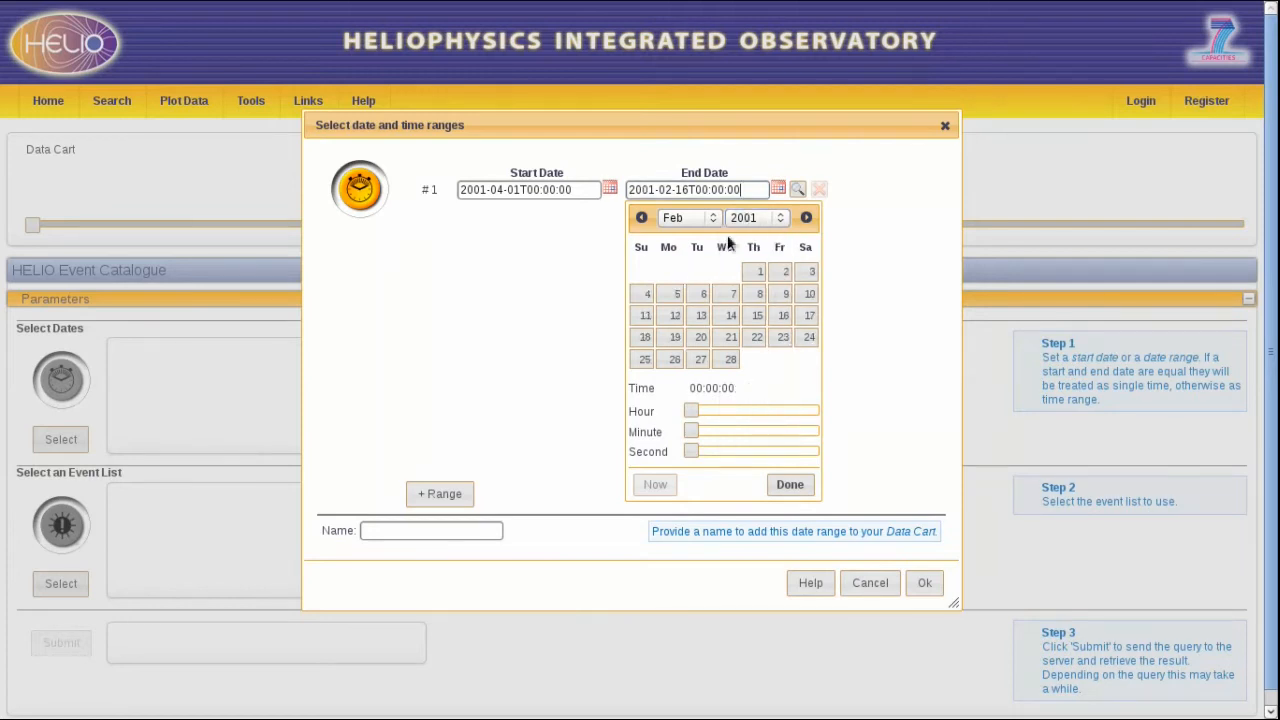
pyautogui.click(697, 220)
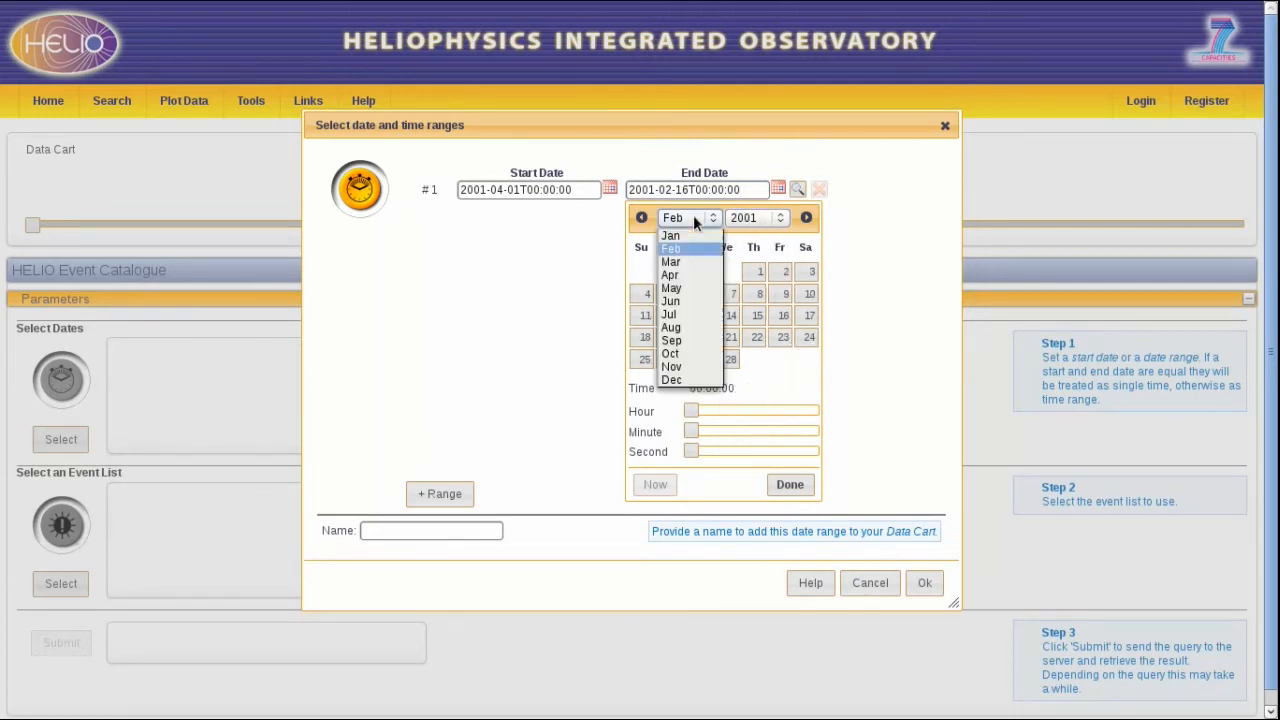
pyautogui.click(691, 278)
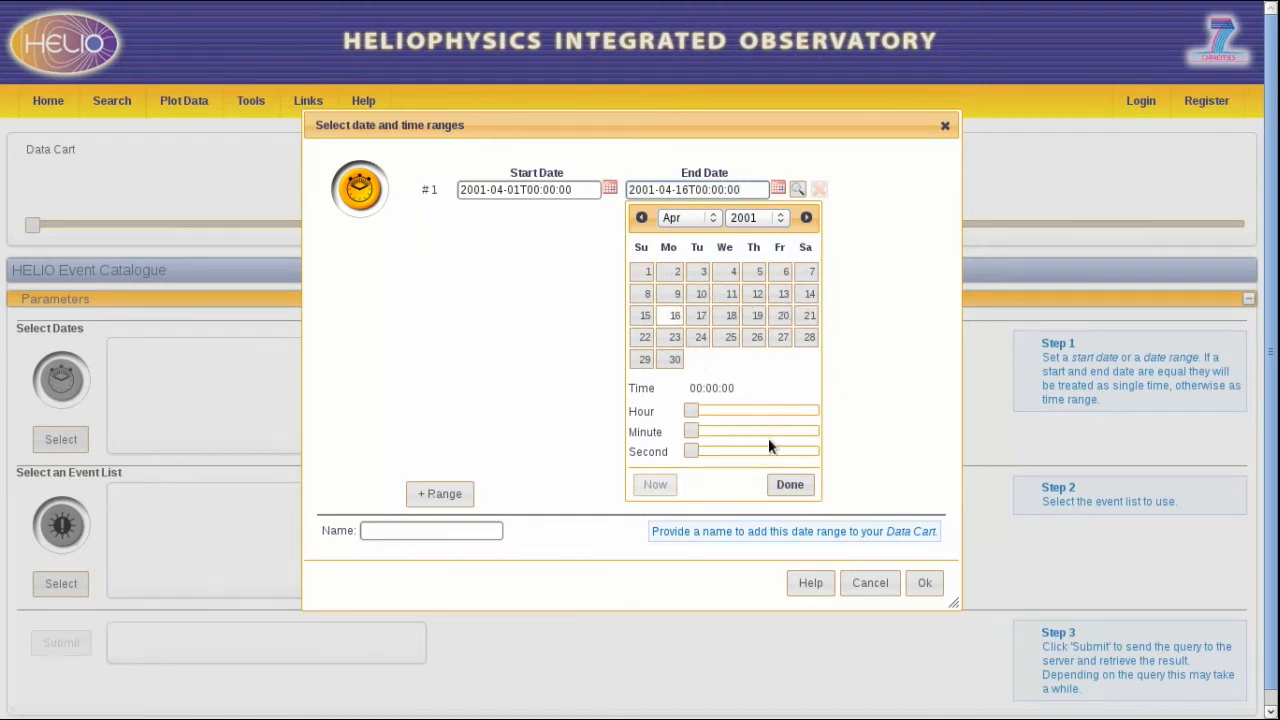
pyautogui.click(790, 485)
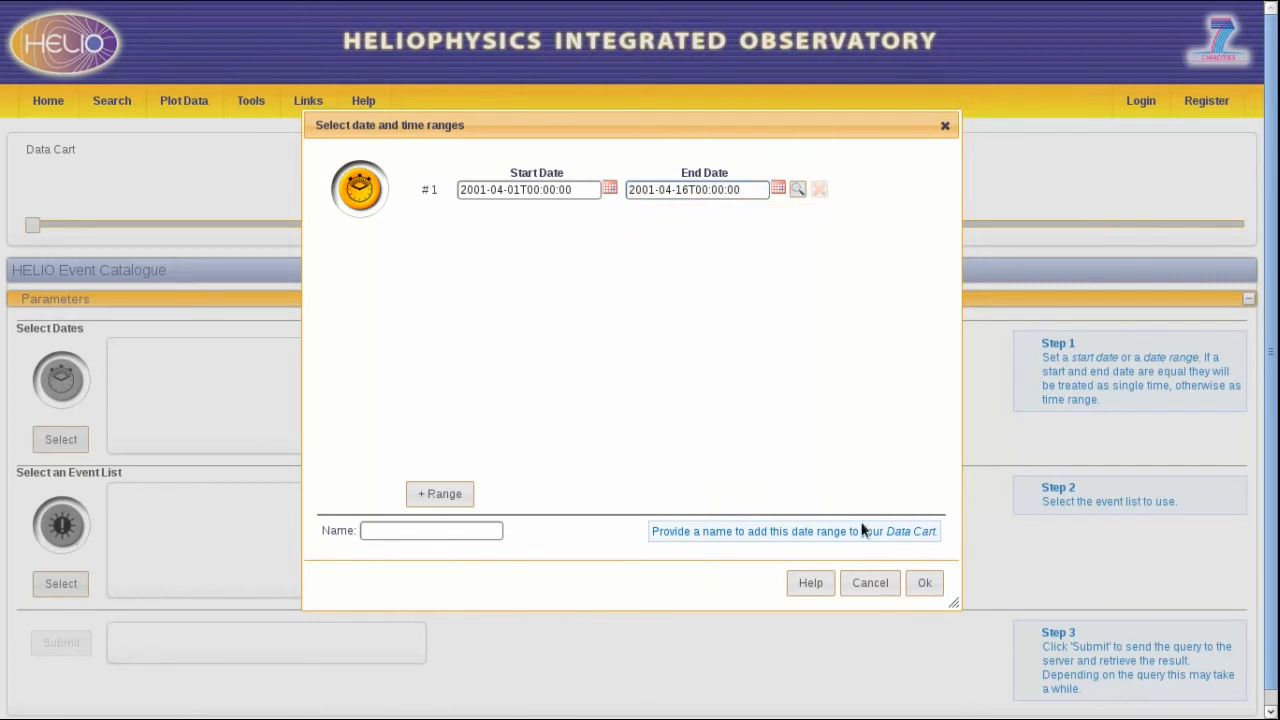
pyautogui.click(925, 584)
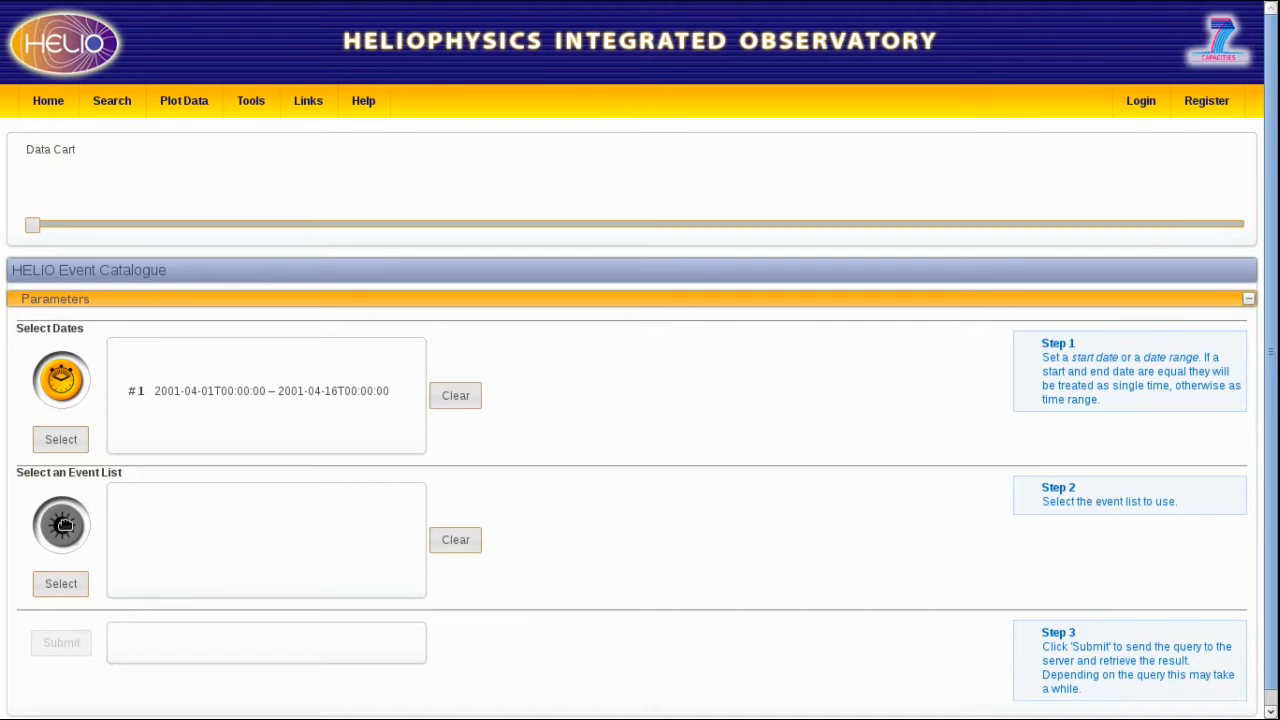
# Filter the event lists to in situ solar wind, choose the SOHO/CELIAS MTOF/PM Interplanetary Shock List, and submit the query
pyautogui.click(65, 528)
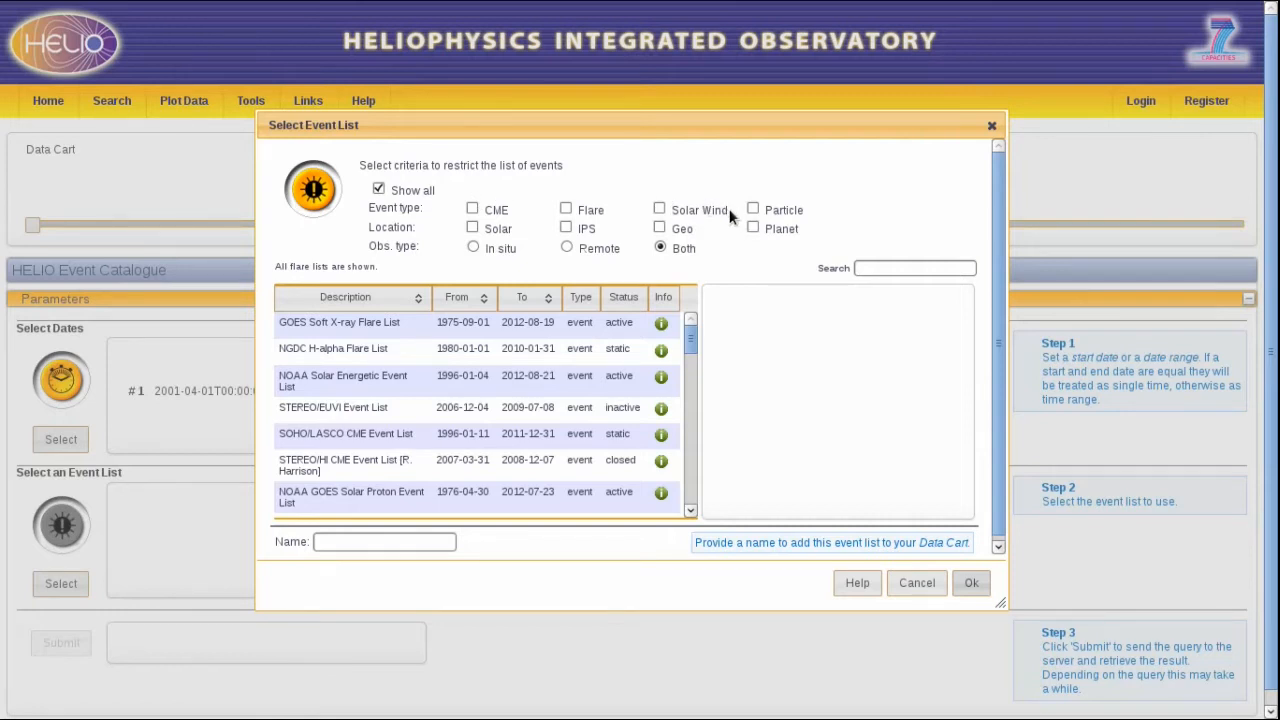
pyautogui.moveTo(692, 336)
pyautogui.mouseDown()
pyautogui.moveTo(697, 484)
pyautogui.moveTo(694, 338)
pyautogui.mouseUp()
pyautogui.click(659, 210)
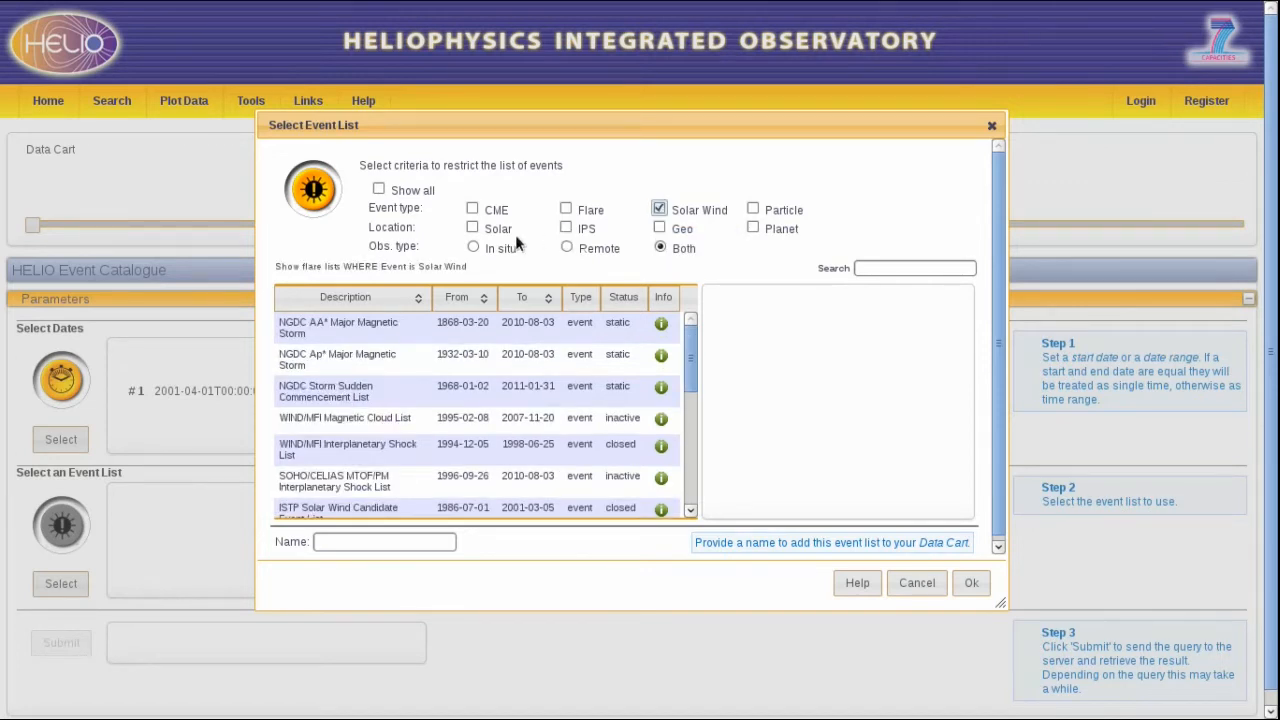
pyautogui.click(473, 248)
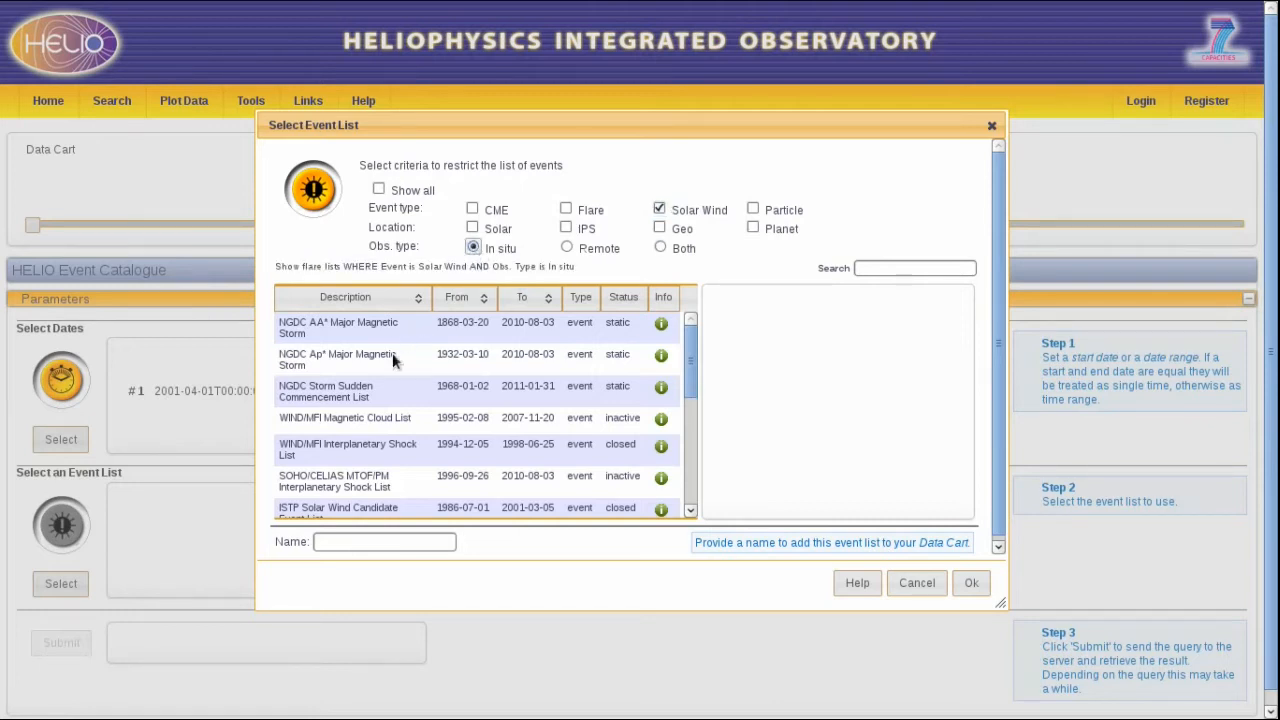
pyautogui.click(390, 487)
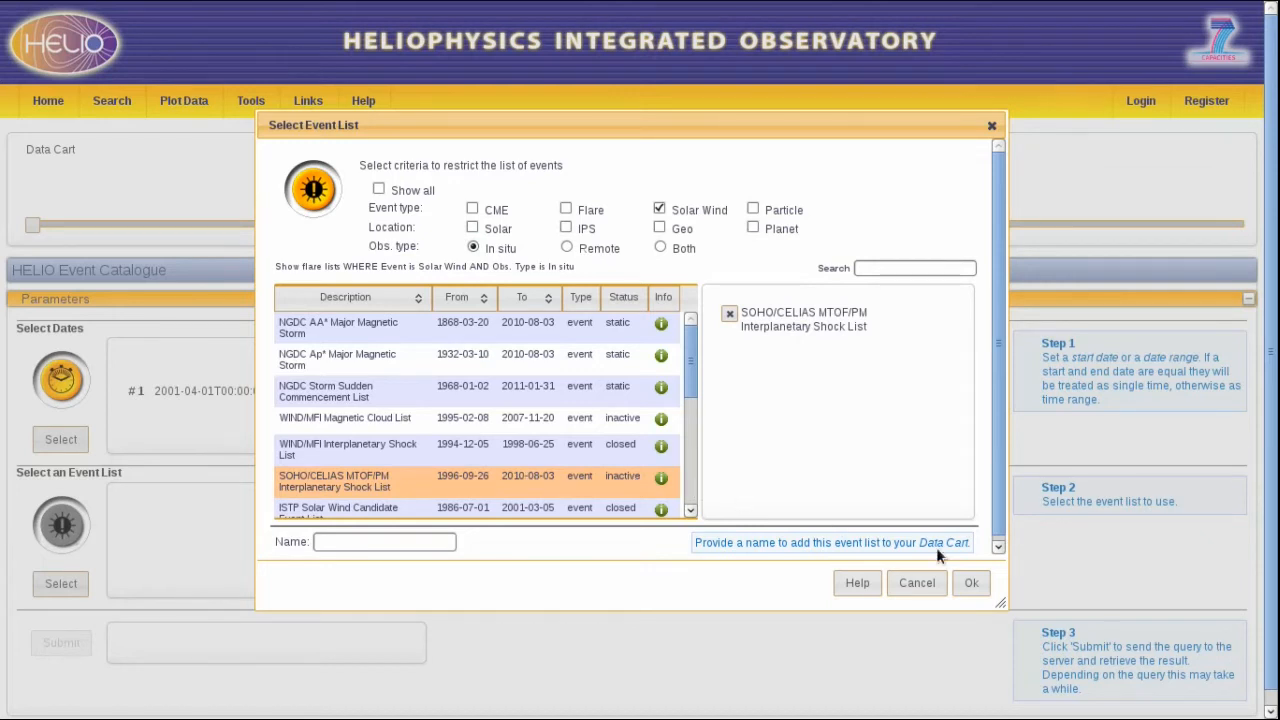
pyautogui.click(971, 583)
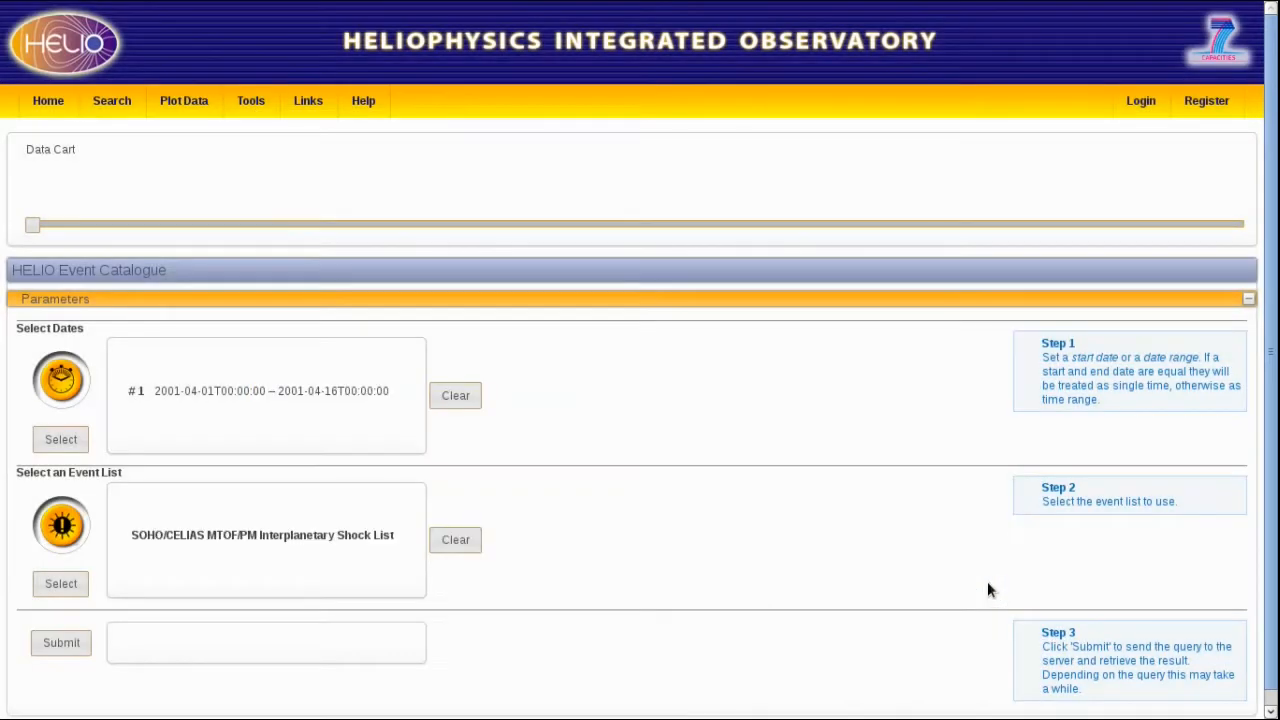
pyautogui.click(90, 641)
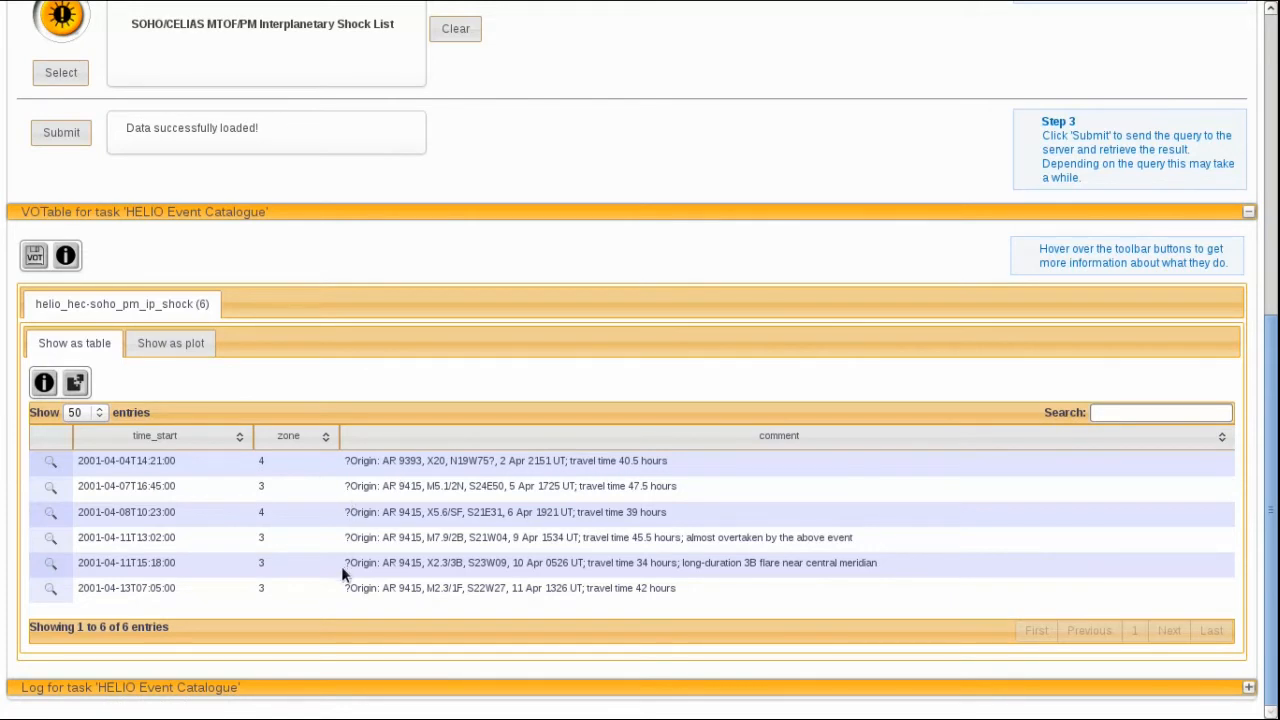
# Extract the time of the 2001-04-04T14:21:00 shock event and save it to the Data Cart as HitEarth
pyautogui.click(296, 464)
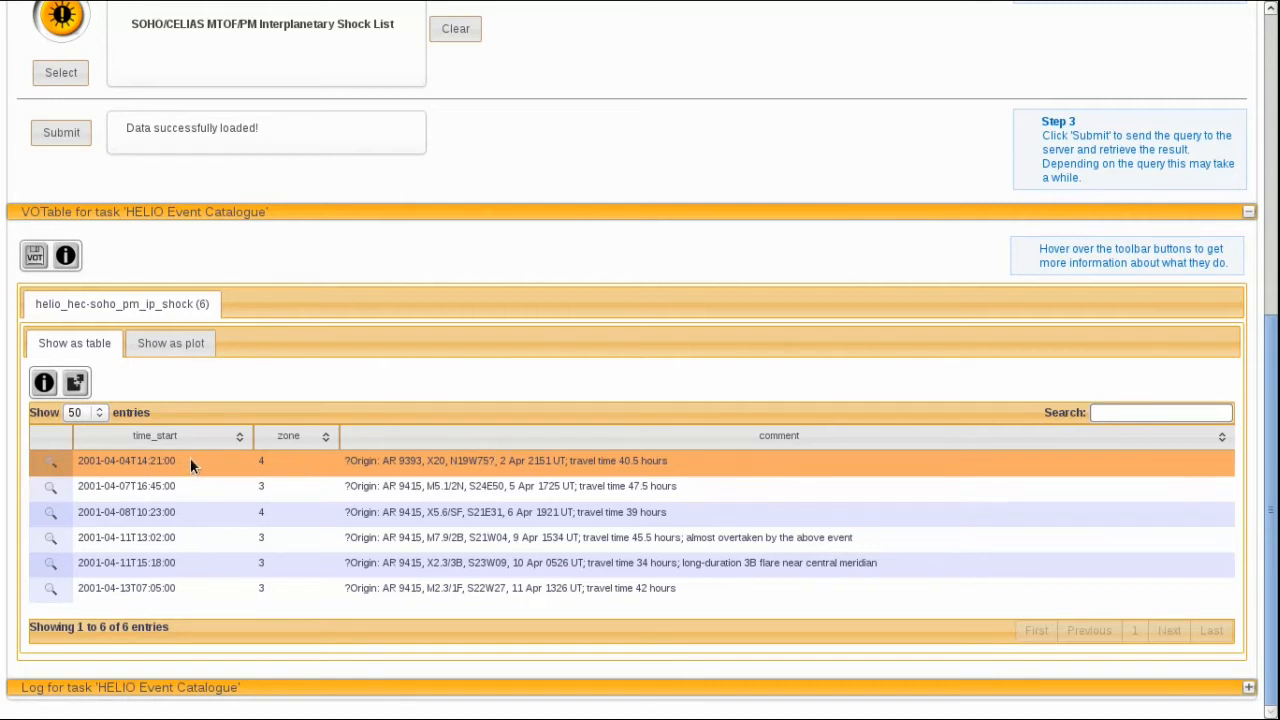
pyautogui.click(78, 385)
pyautogui.scroll(1, 291, 336)
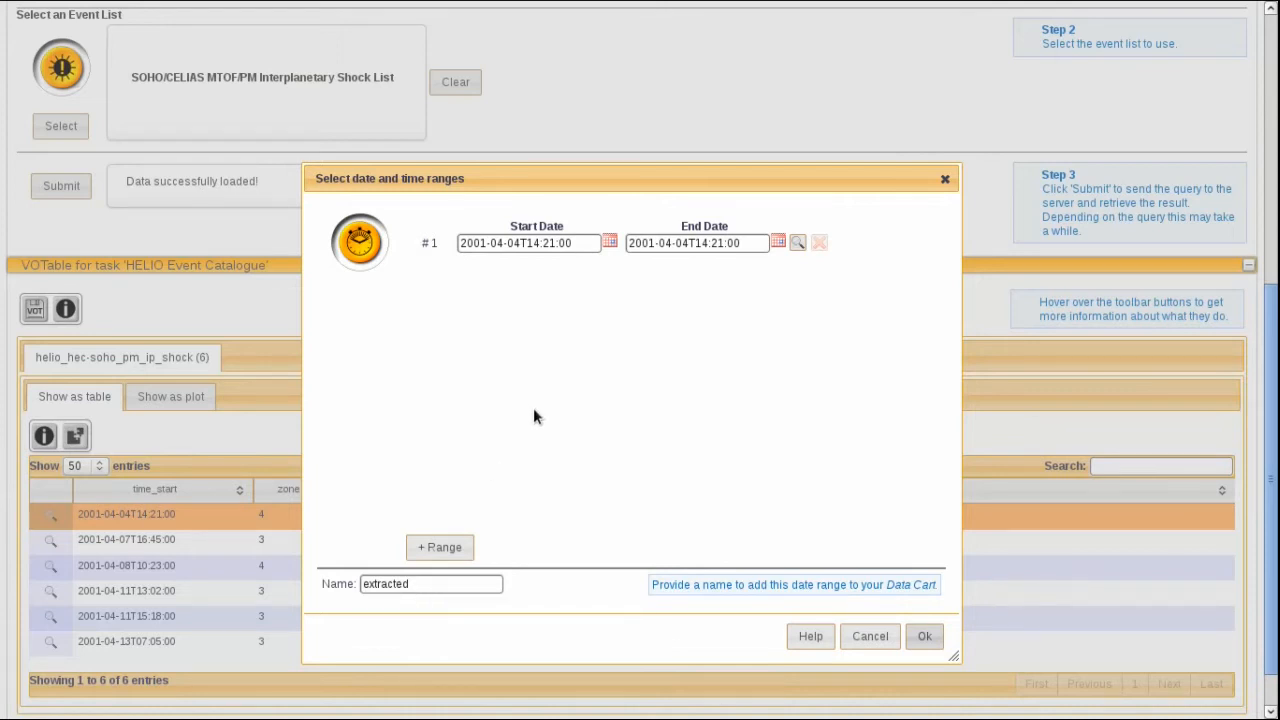
pyautogui.doubleClick(436, 585)
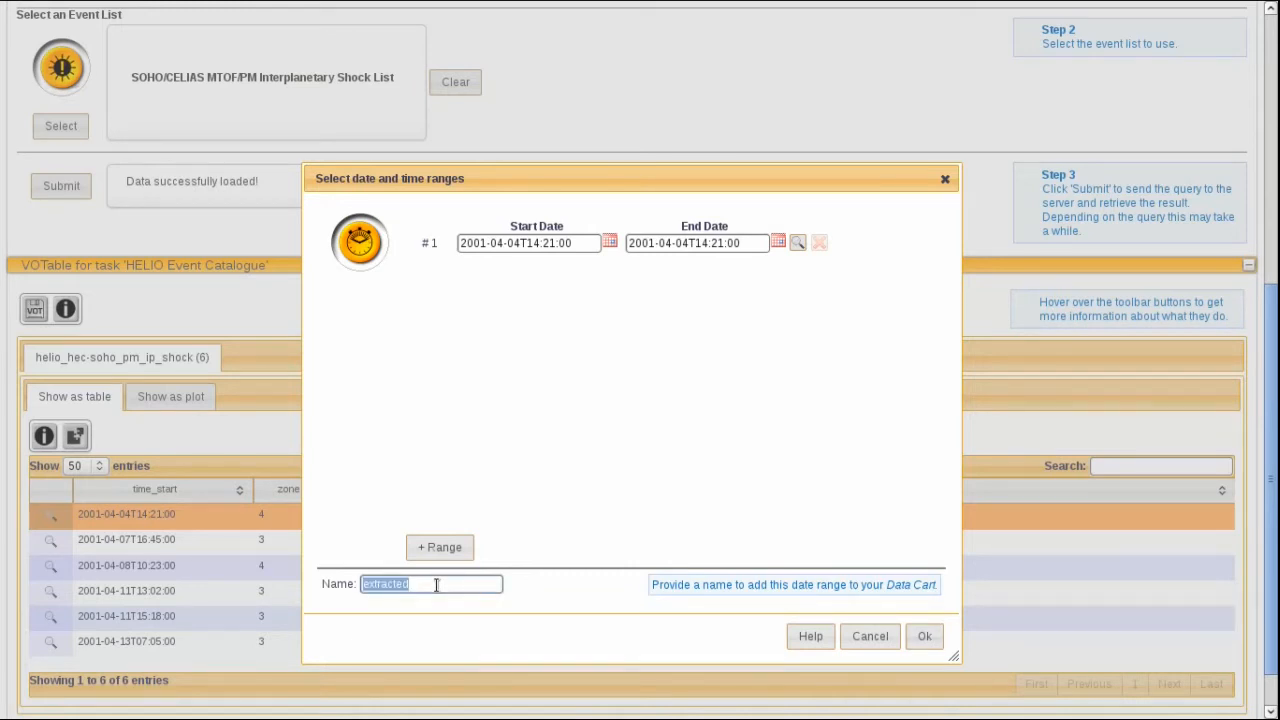
pyautogui.write('HitEarth')
pyautogui.click(918, 640)
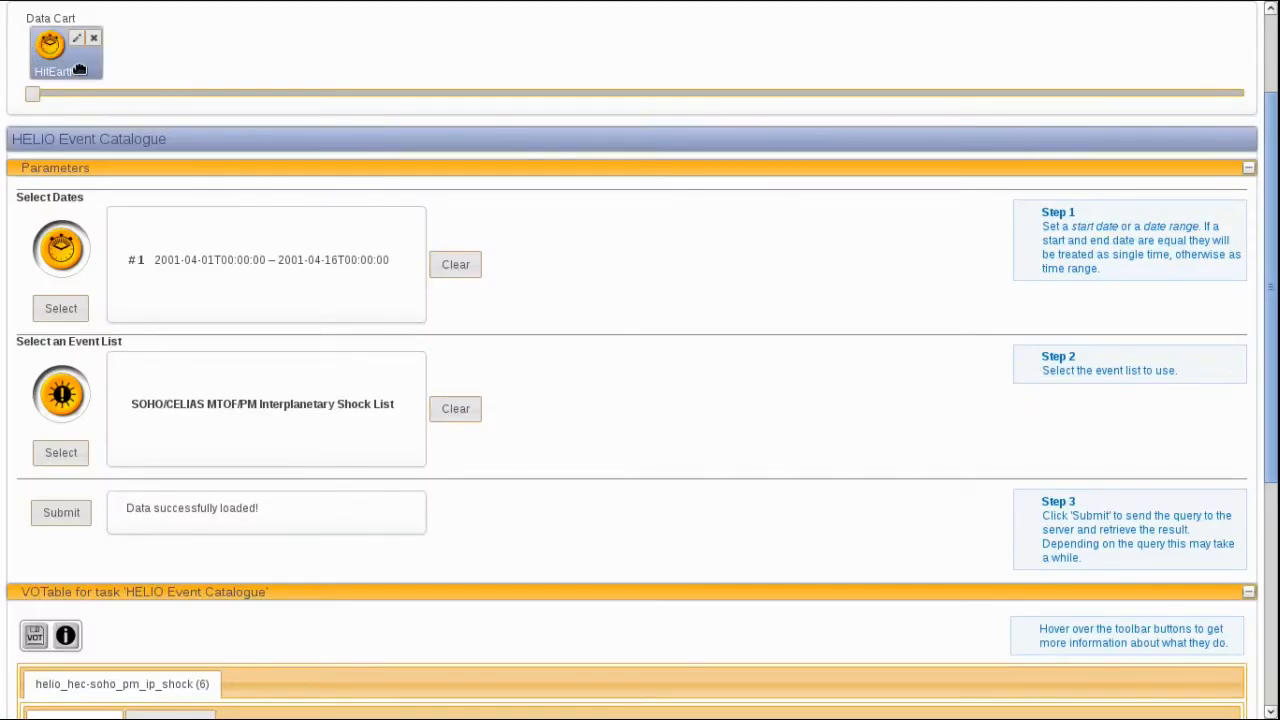
# Extract the selected shock's time again and widen it to run from 2001-04-04T10:21:00 to 2001-04-04T18:21:00
pyautogui.scroll(-4, 108, 90)
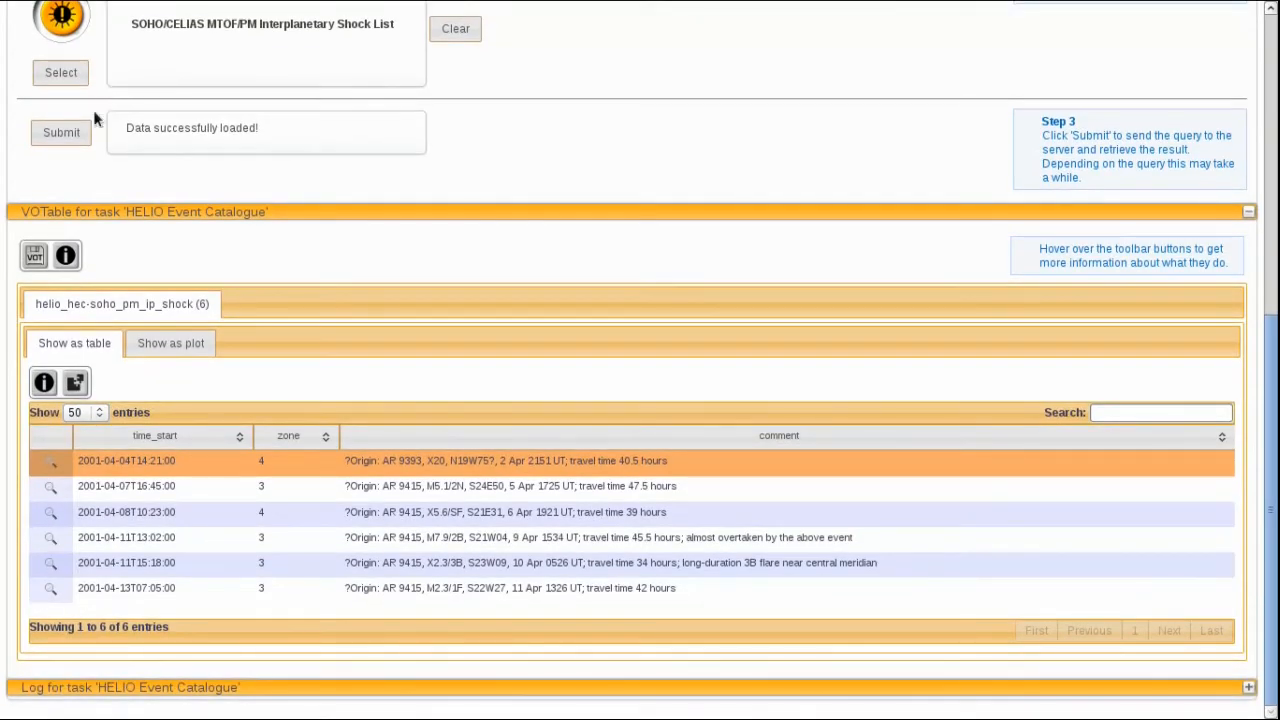
pyautogui.click(72, 386)
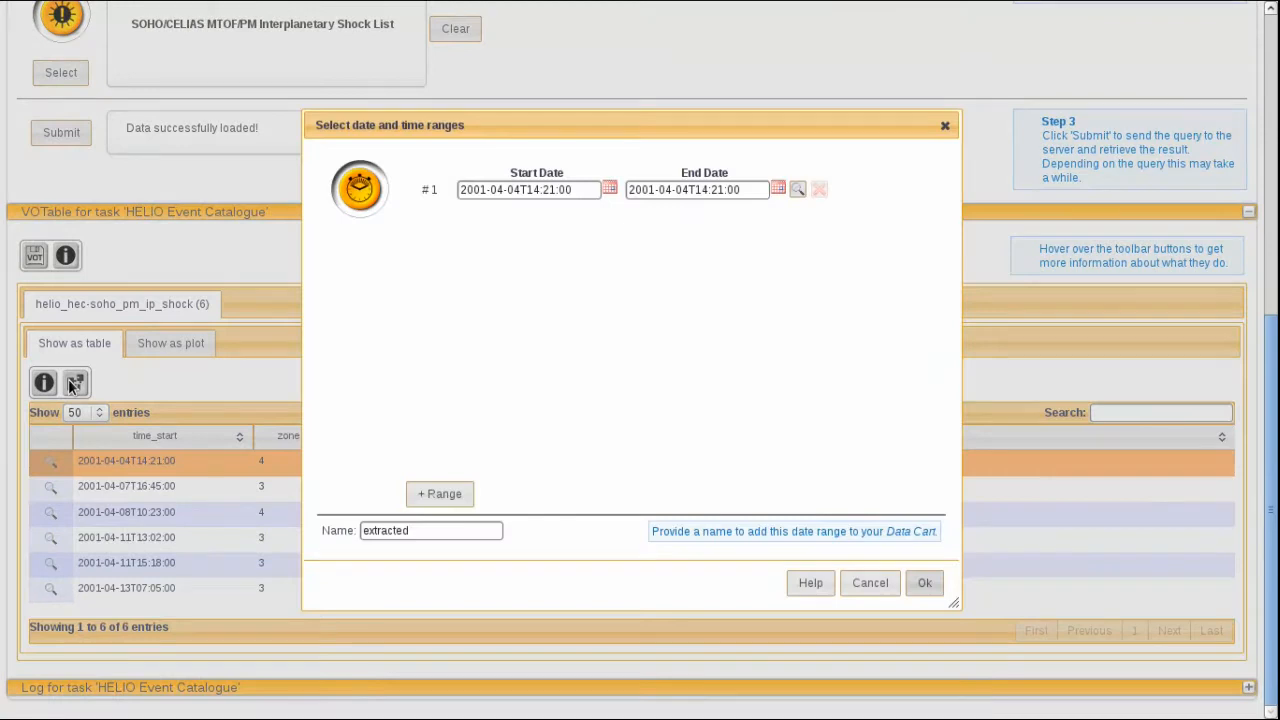
pyautogui.click(558, 190)
pyautogui.moveTo(600, 411)
pyautogui.mouseDown()
pyautogui.moveTo(565, 411)
pyautogui.moveTo(581, 410)
pyautogui.mouseUp()
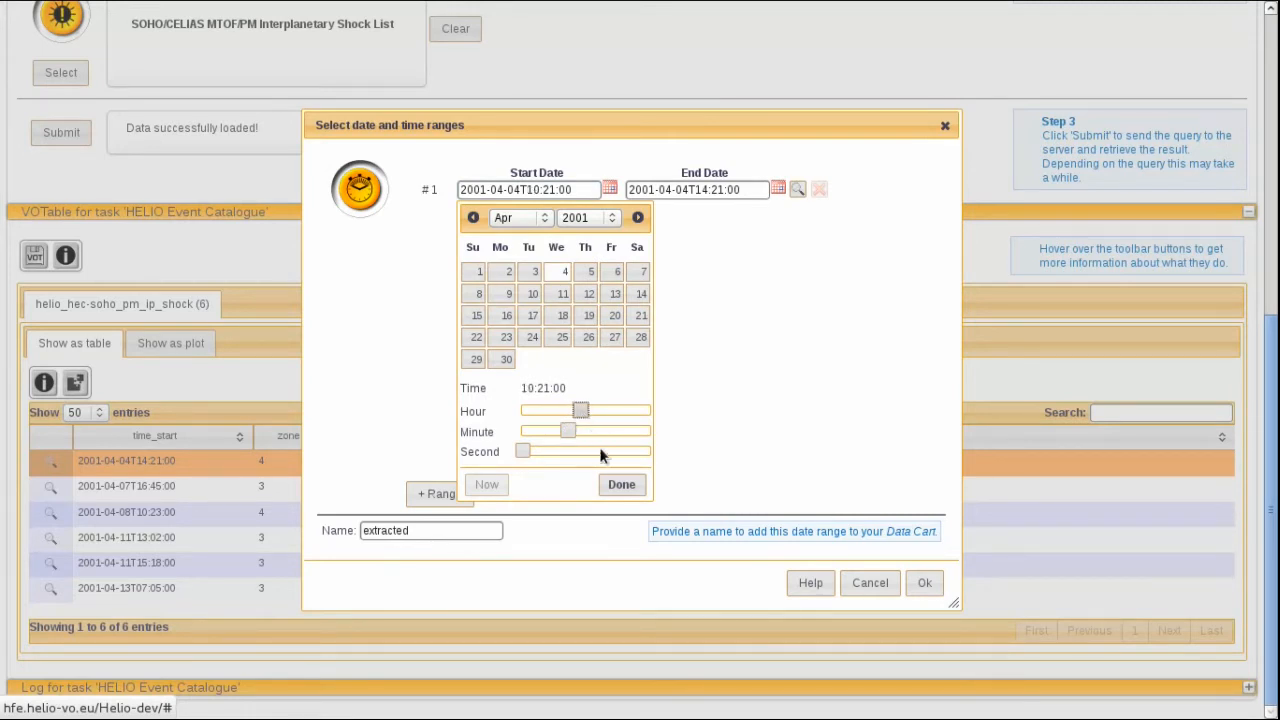
pyautogui.click(620, 485)
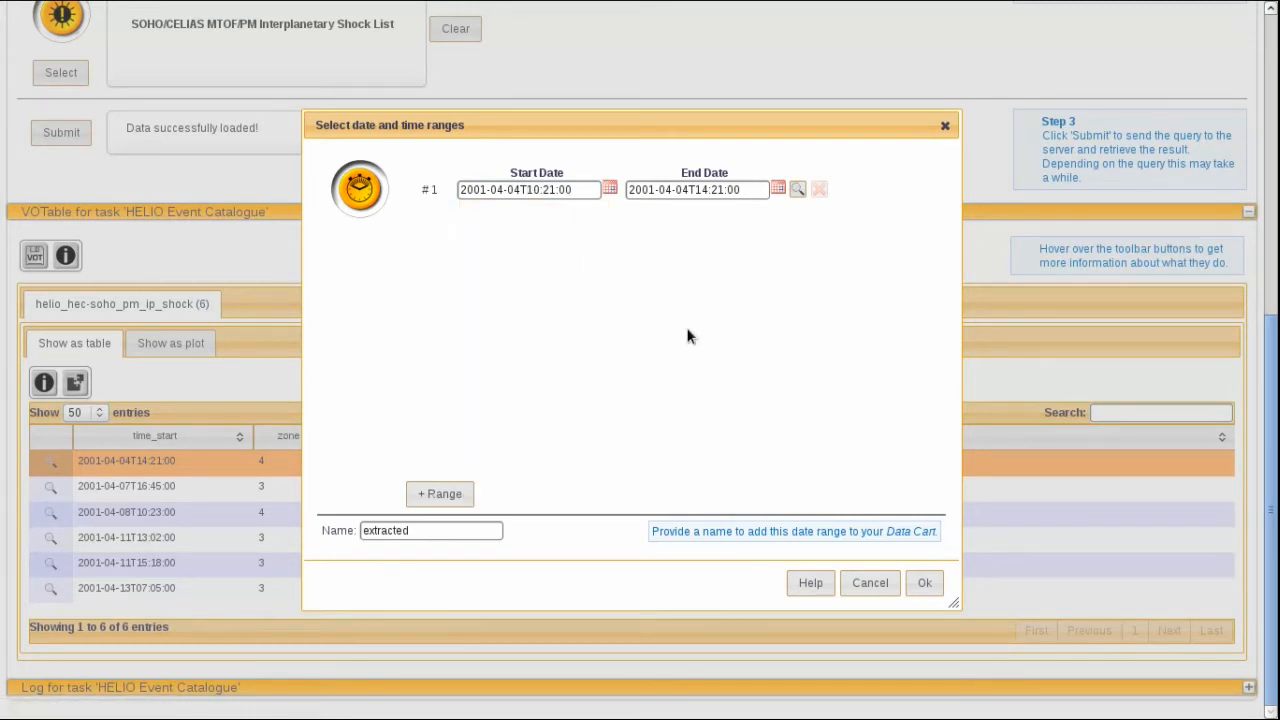
pyautogui.click(725, 191)
pyautogui.moveTo(768, 410); pyautogui.dragTo(791, 409)
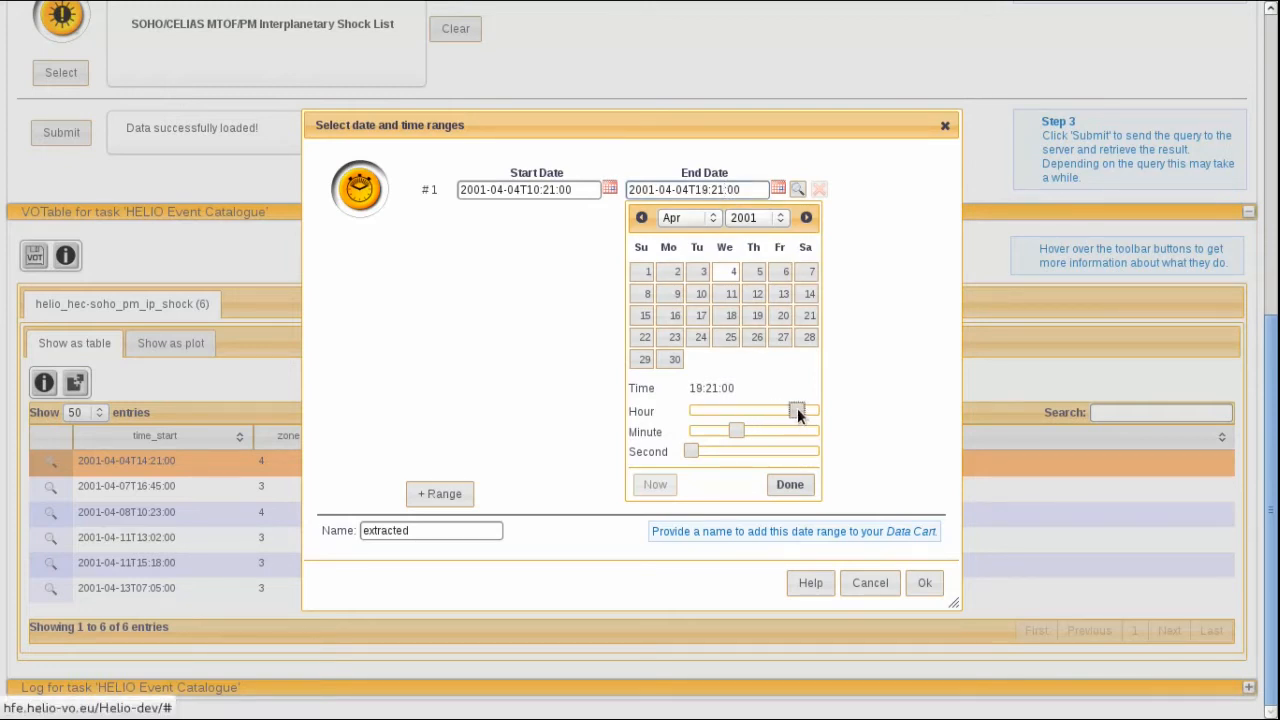
pyautogui.click(790, 484)
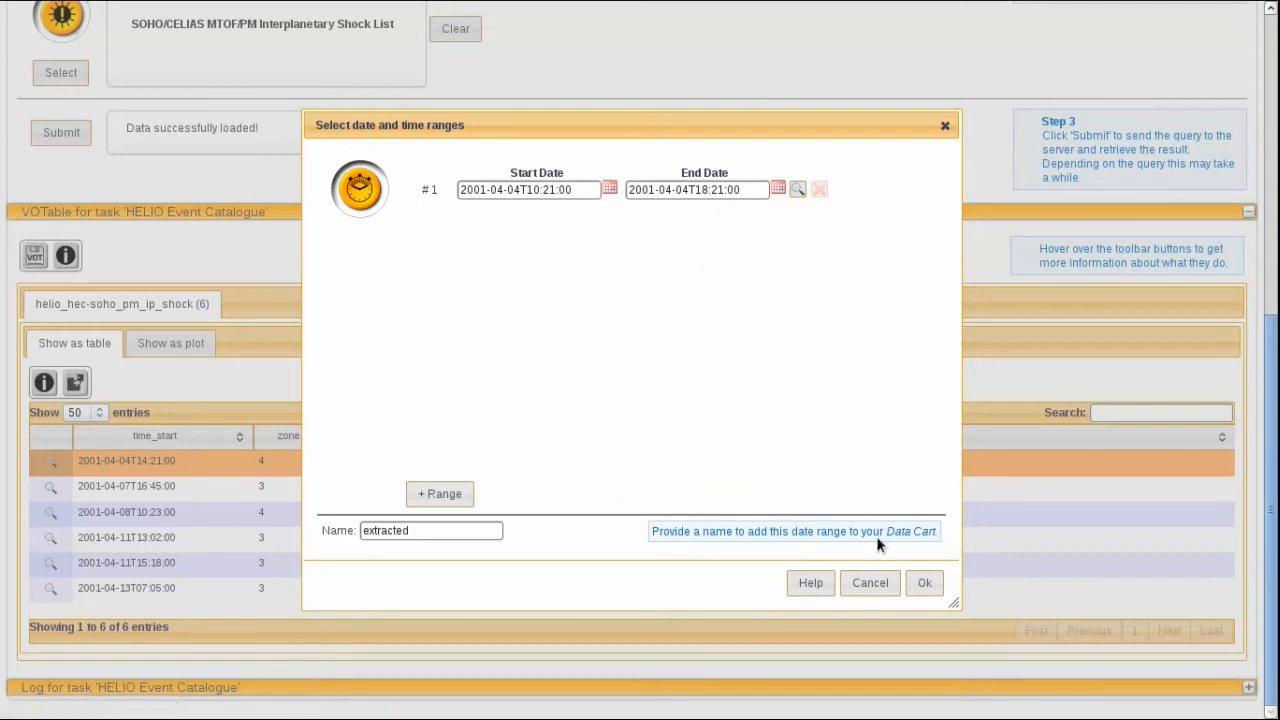
# Name the widened date range HitEarthInterval and save it to the Data Cart
pyautogui.click(477, 531)
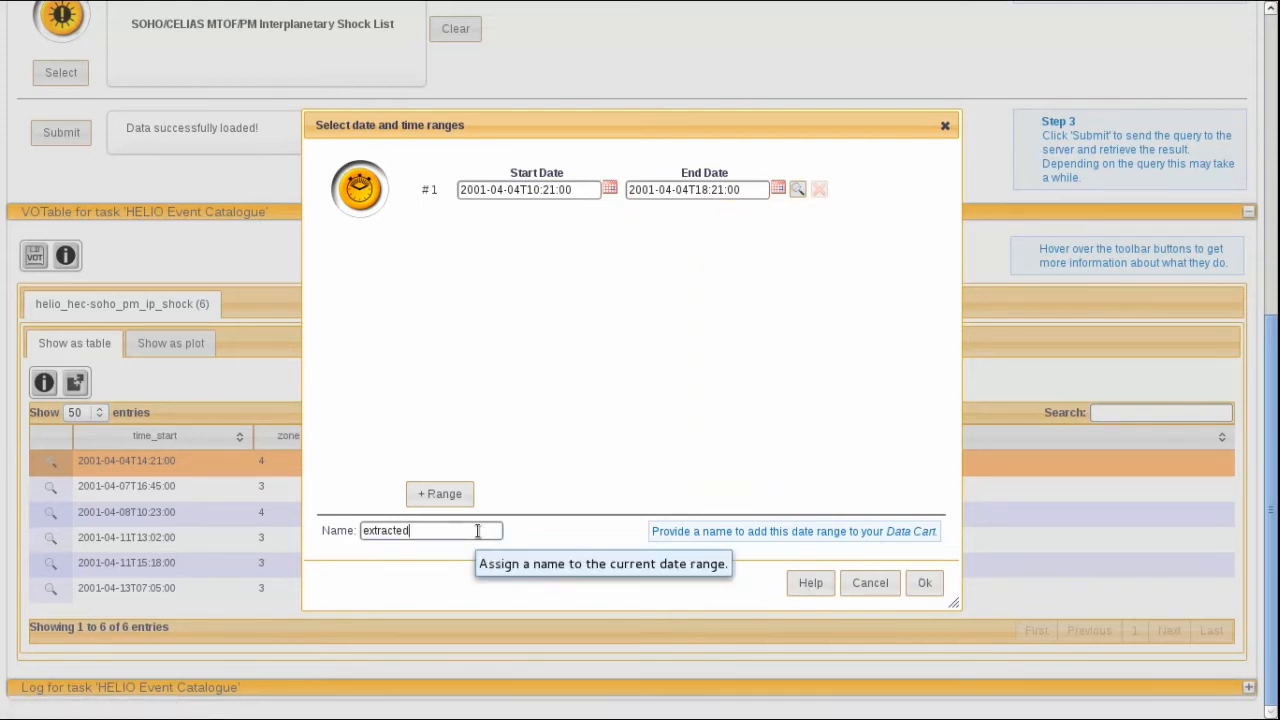
pyautogui.hotkey('ctrl', 'a')
pyautogui.write('HitEarthInterva')
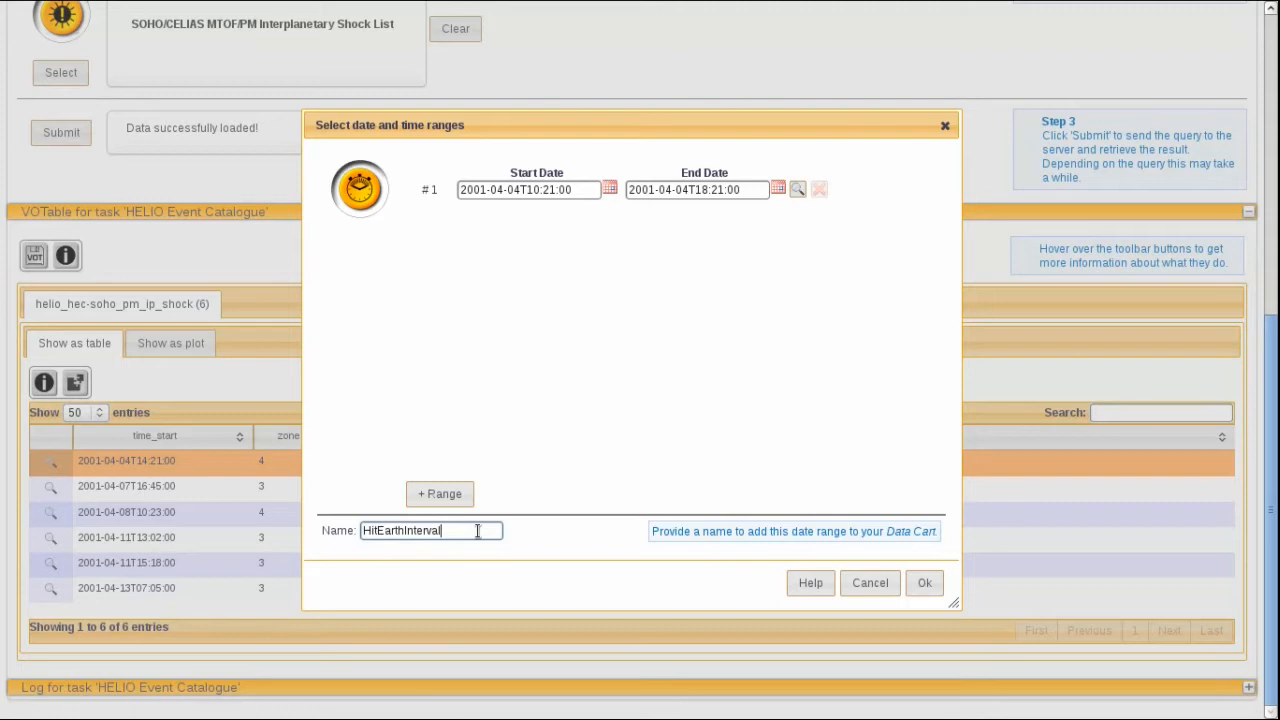
pyautogui.click(925, 588)
# Generate the ACE timeline plot for the HitEarthInterval date range from the Data Cart and view the plot at full size
pyautogui.scroll(3, 926, 597)
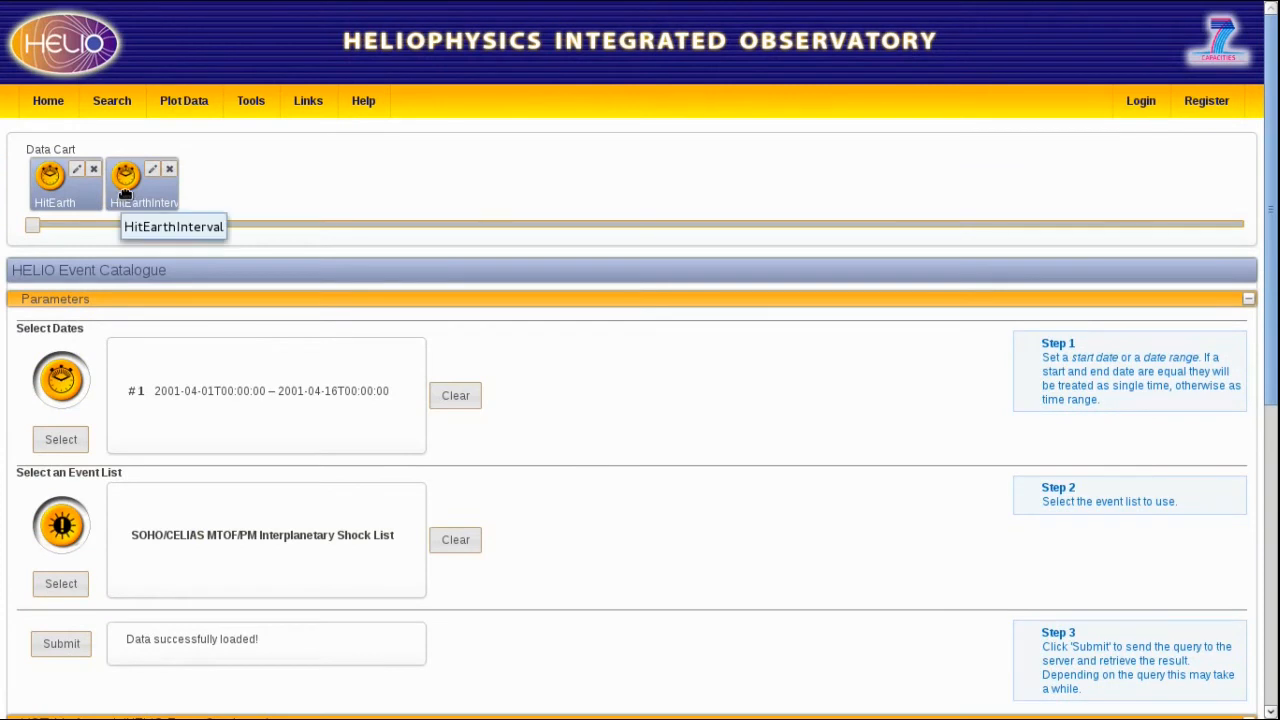
pyautogui.moveTo(181, 110)
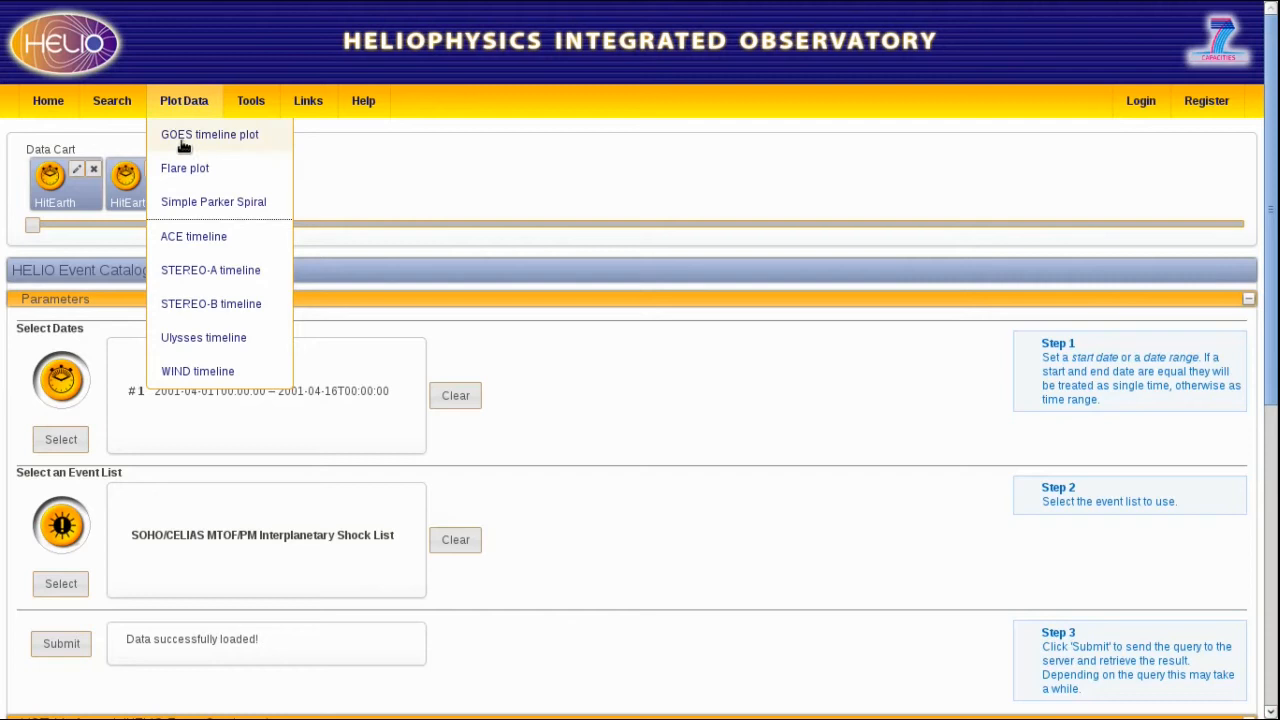
pyautogui.click(221, 237)
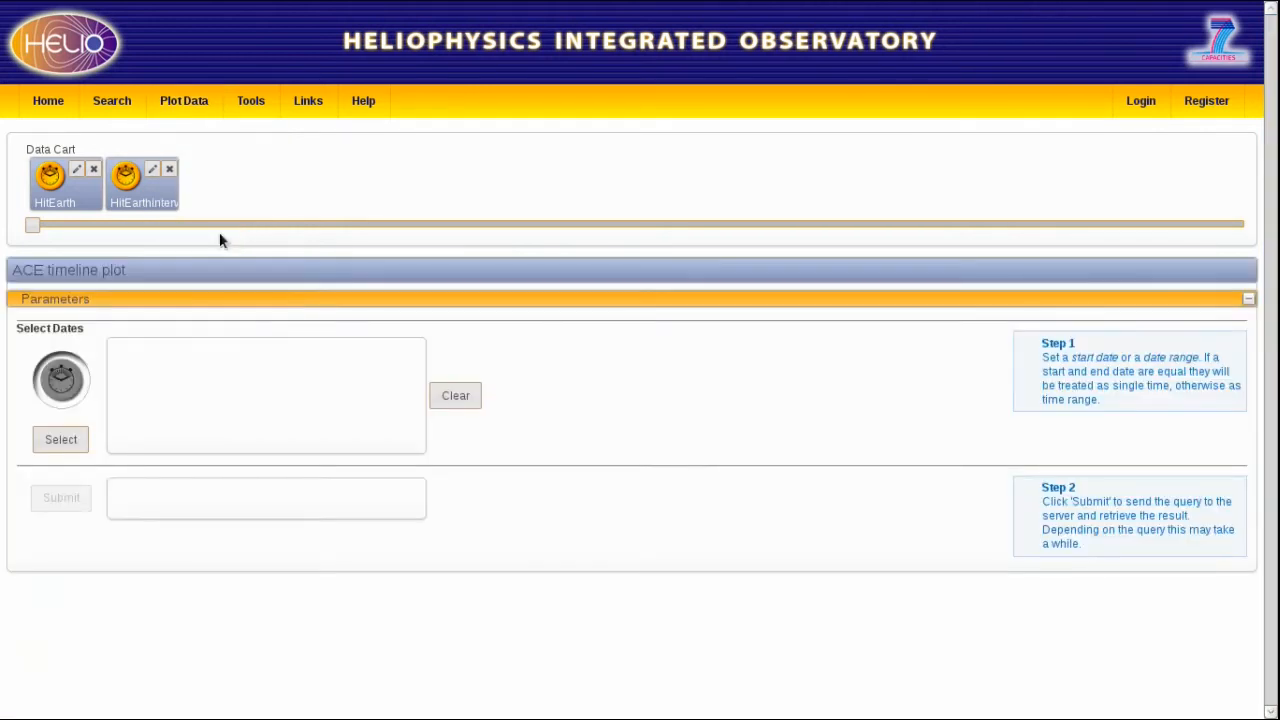
pyautogui.moveTo(147, 200); pyautogui.dragTo(61, 379)
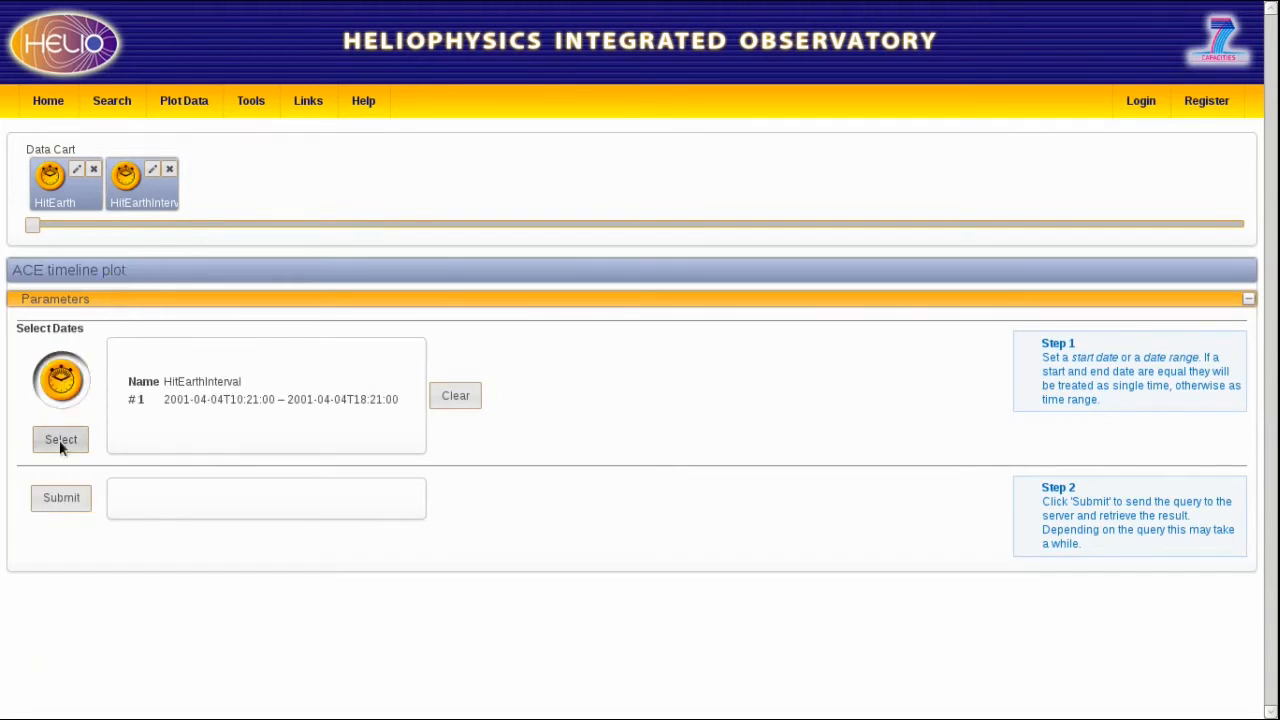
pyautogui.click(61, 498)
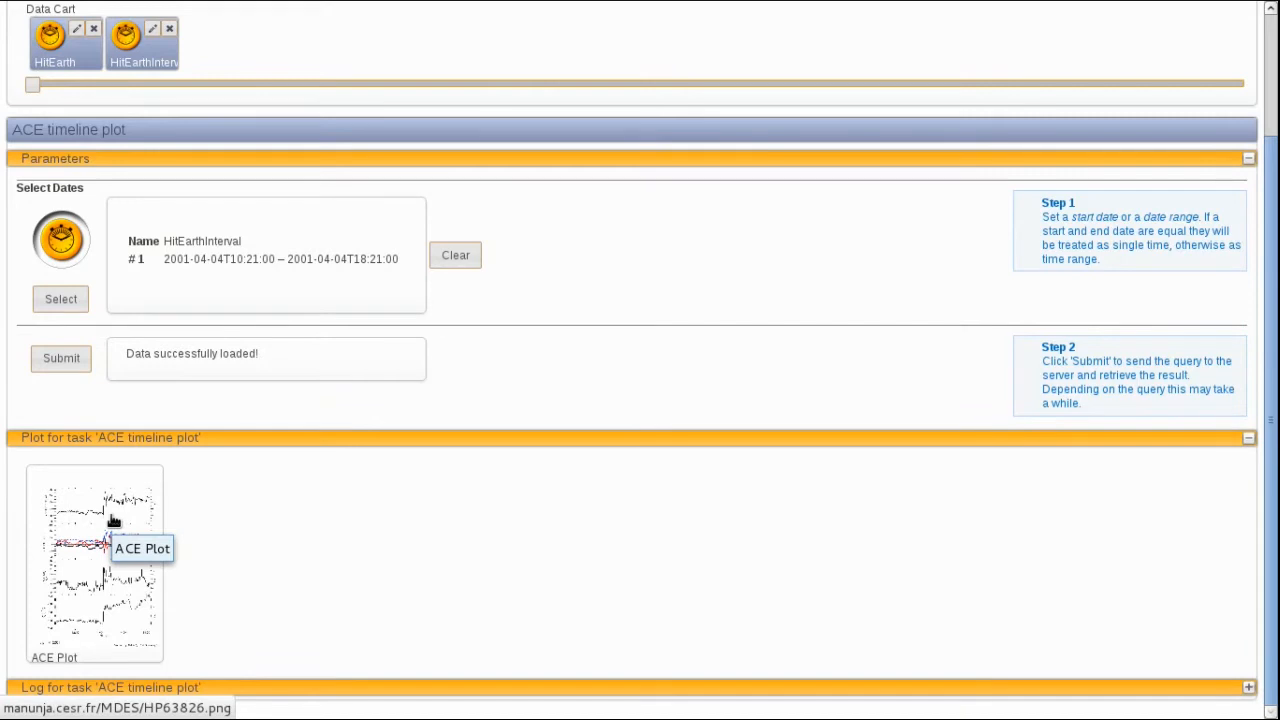
pyautogui.click(80, 580)
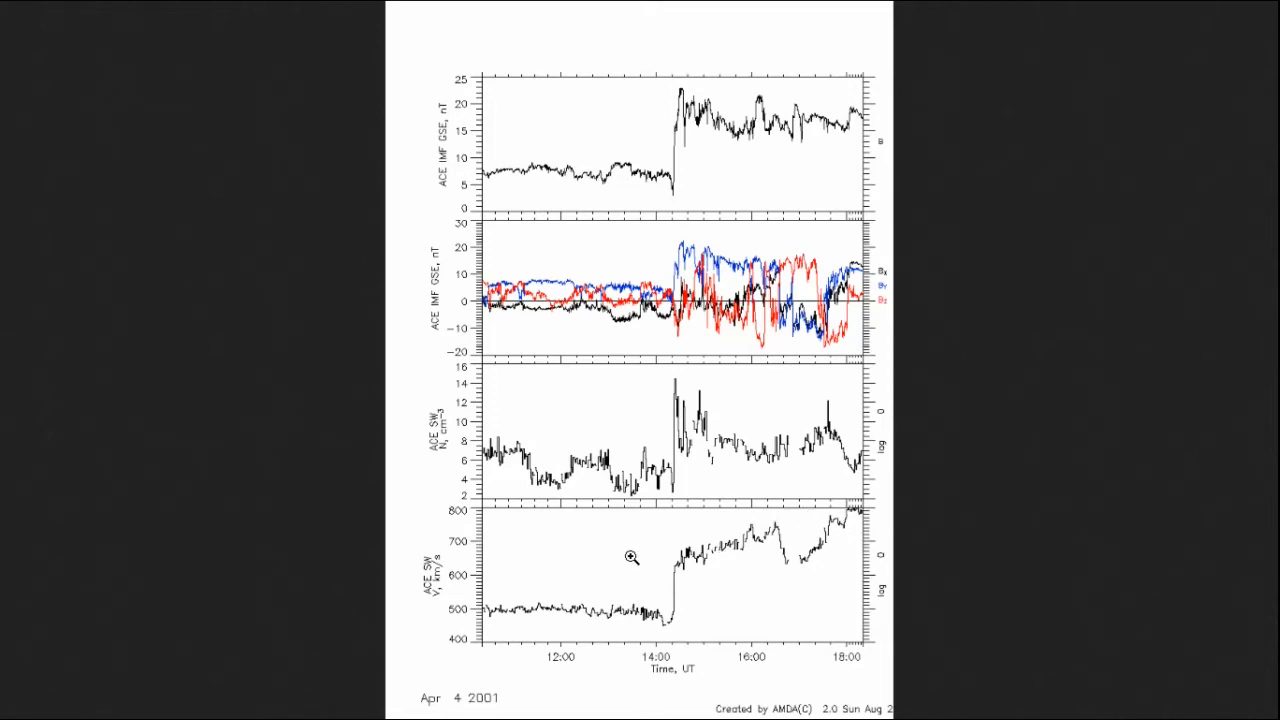
pyautogui.hotkey('ctrl', 'w')
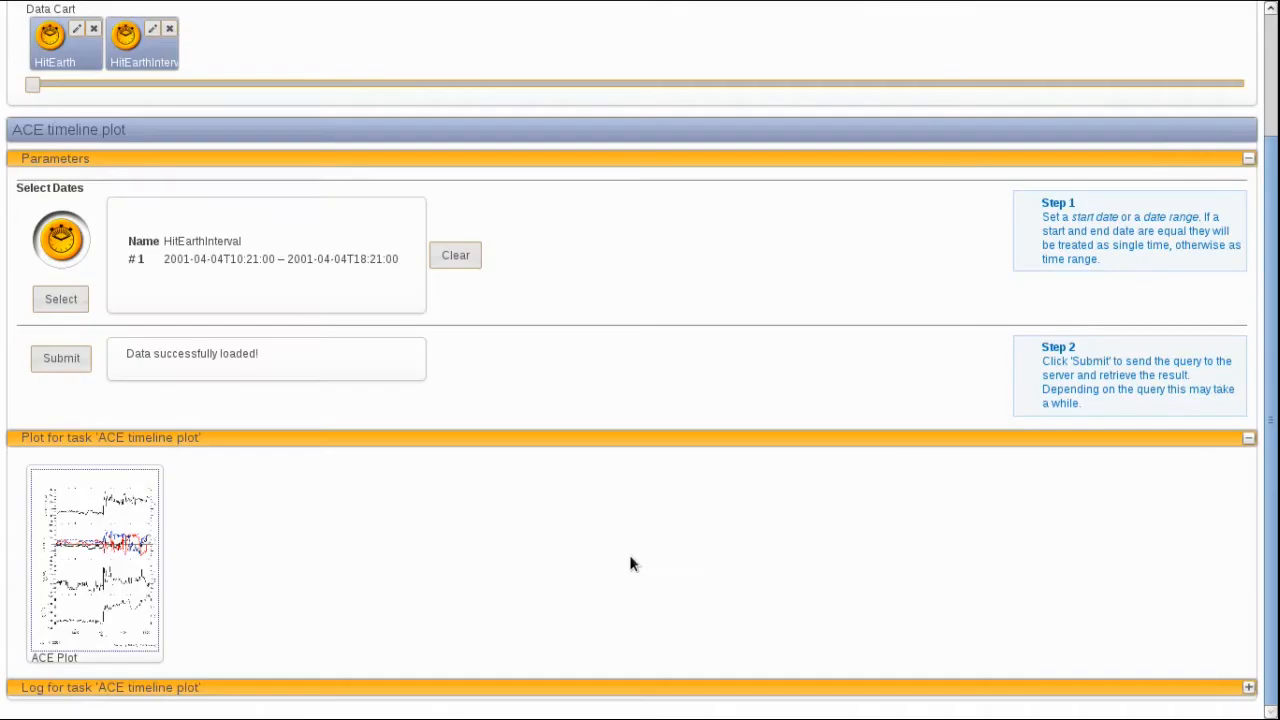
# Open the Coronal Mass Ejections (CME) Backward Propagation Model and assign HitEarth from the Data Cart as its date
pyautogui.scroll(3, 630, 564)
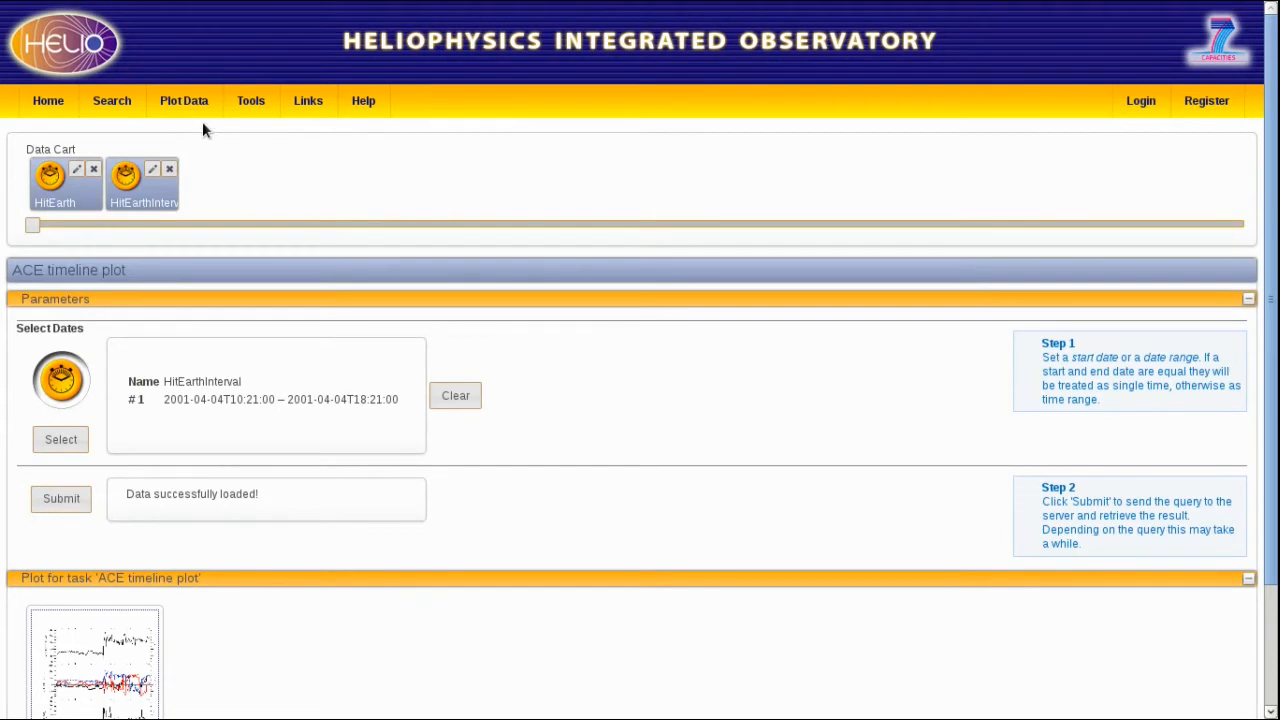
pyautogui.click(247, 103)
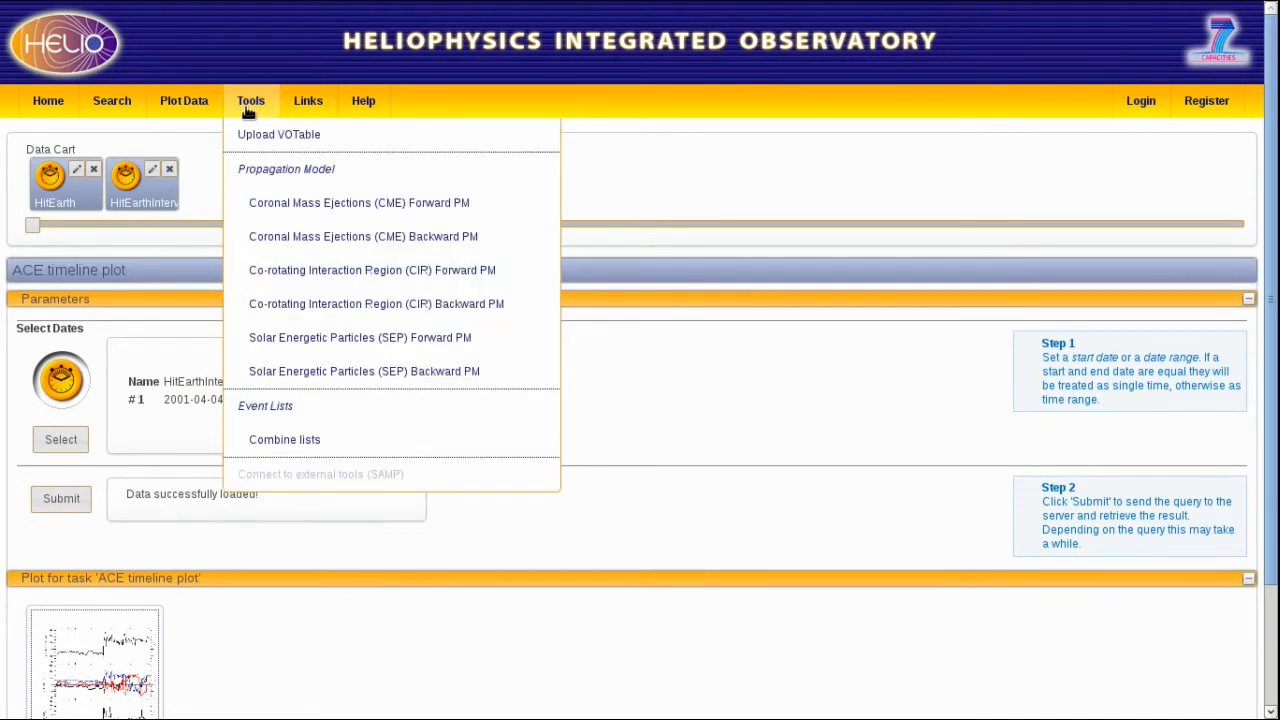
pyautogui.click(340, 240)
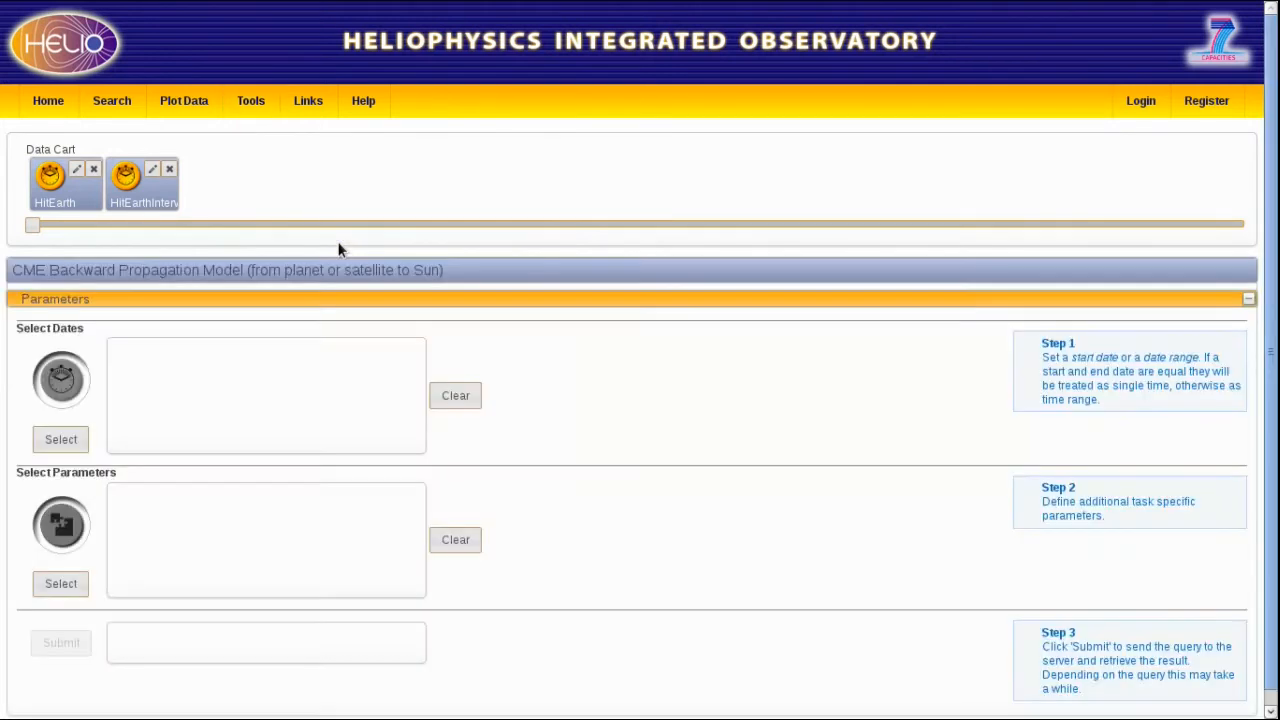
pyautogui.moveTo(44, 178); pyautogui.dragTo(60, 368)
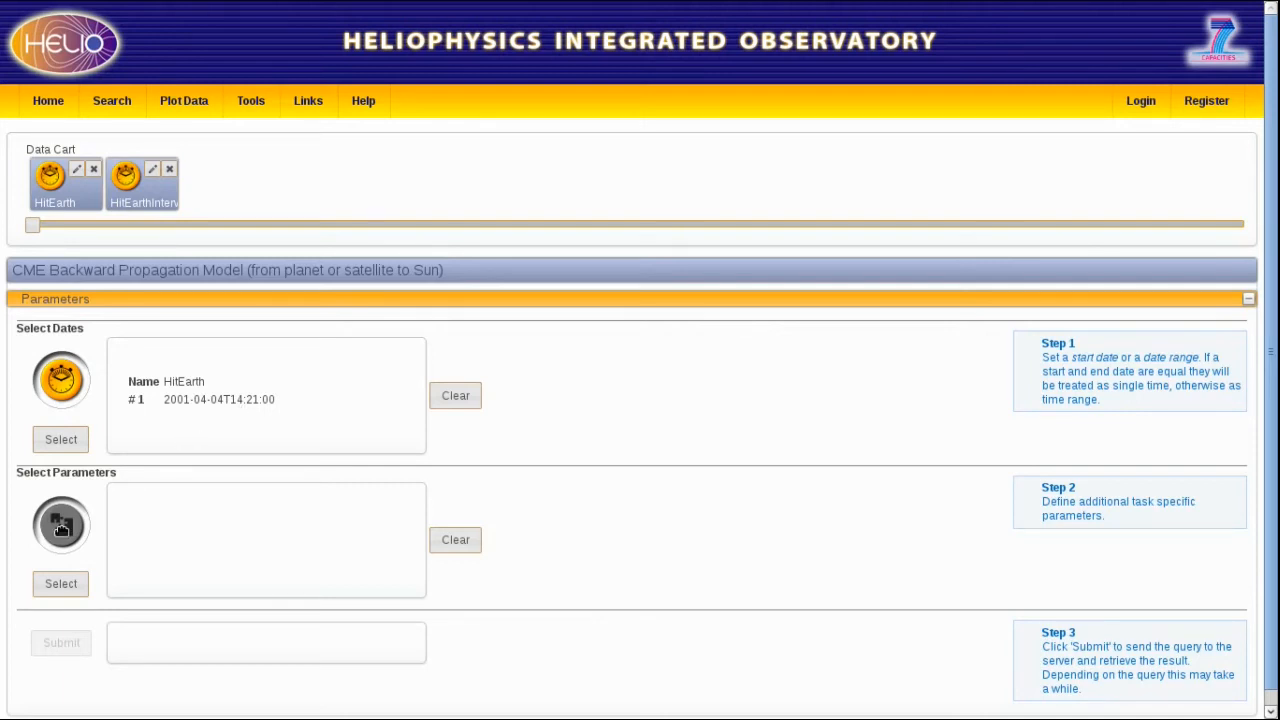
# Set the propagation model's parameters to object Earth, speed error 100 km/s and width 100 degrees
pyautogui.click(60, 529)
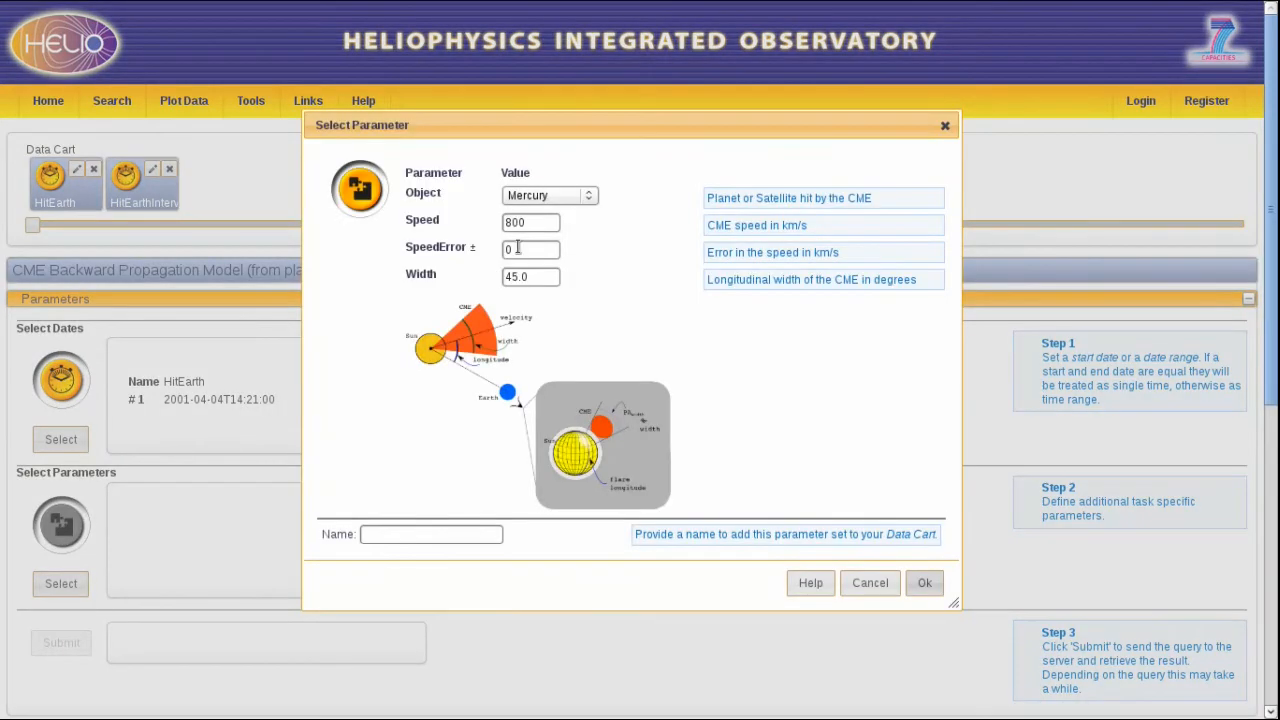
pyautogui.click(591, 195)
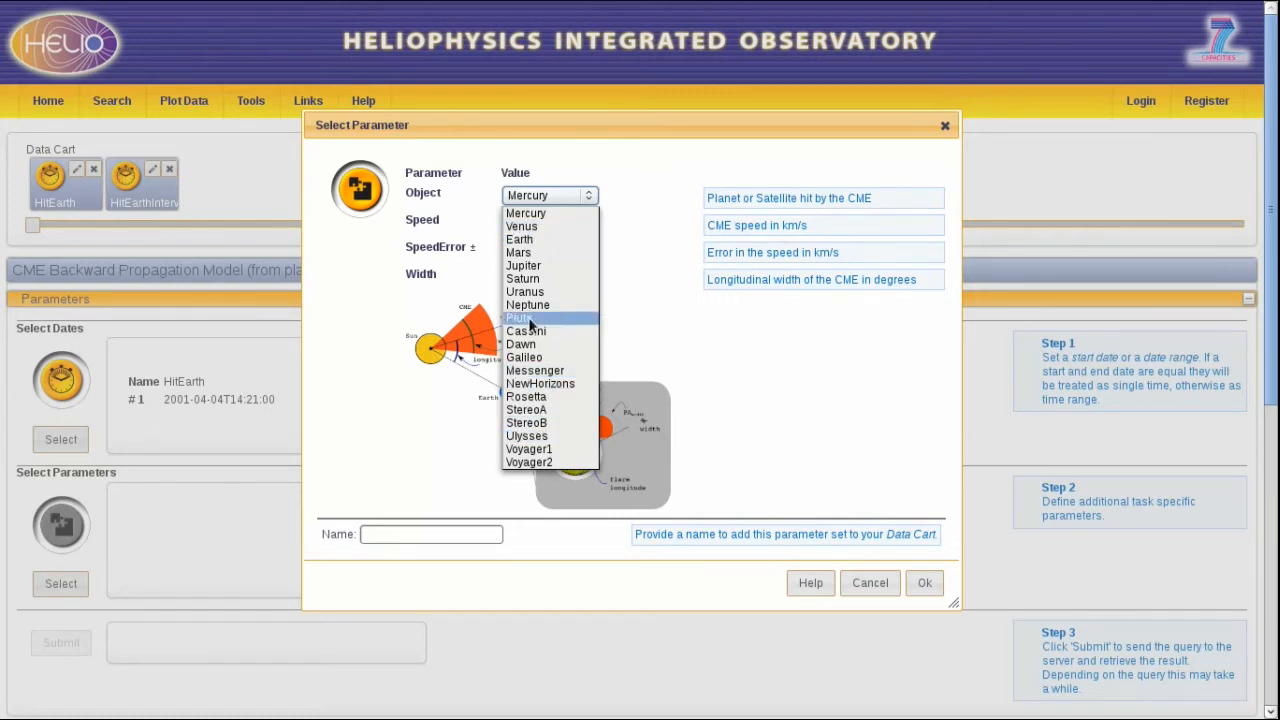
pyautogui.click(533, 241)
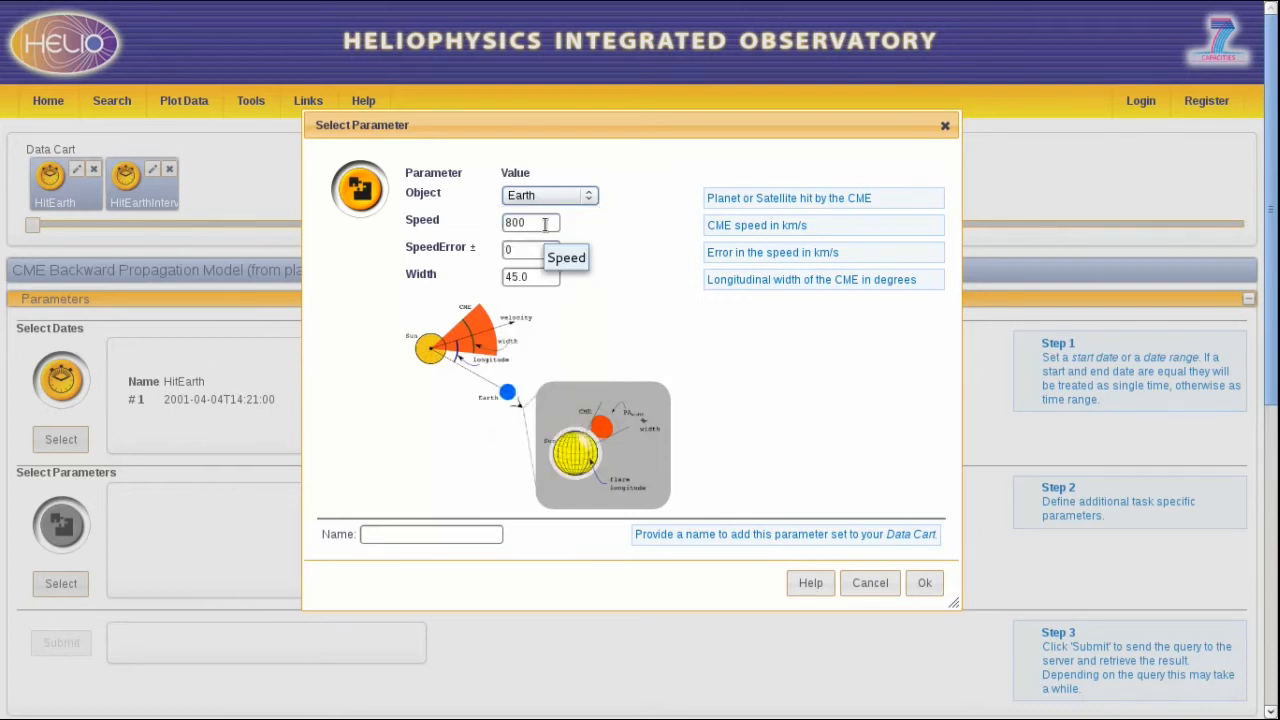
pyautogui.click(532, 252)
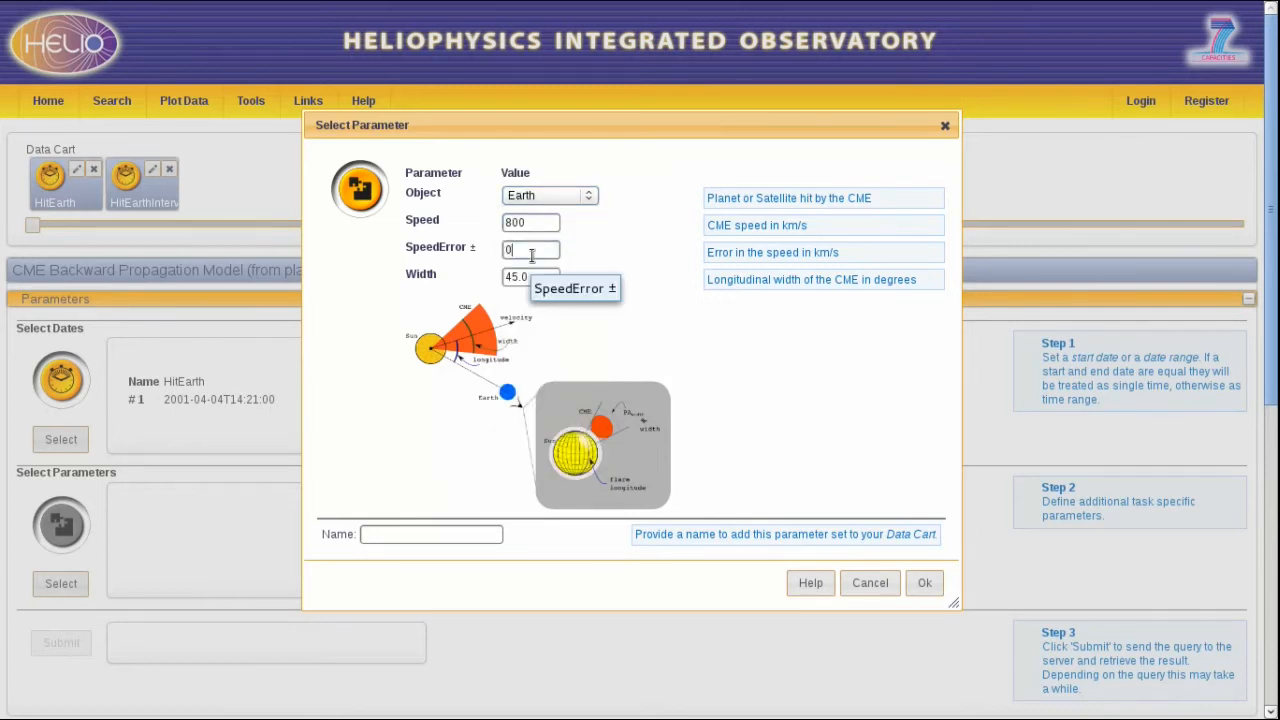
pyautogui.press('BackSpace')
pyautogui.write('100')
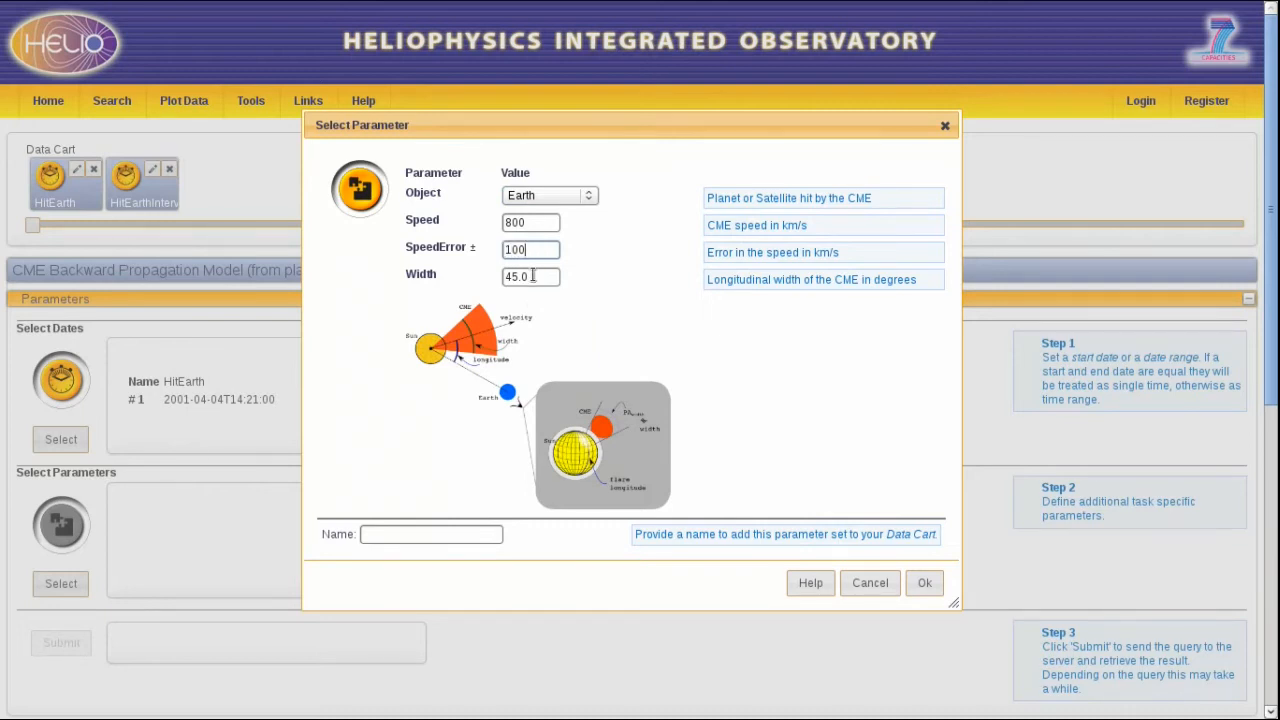
pyautogui.doubleClick(533, 276)
pyautogui.tripleClick(533, 276)
pyautogui.write('100')
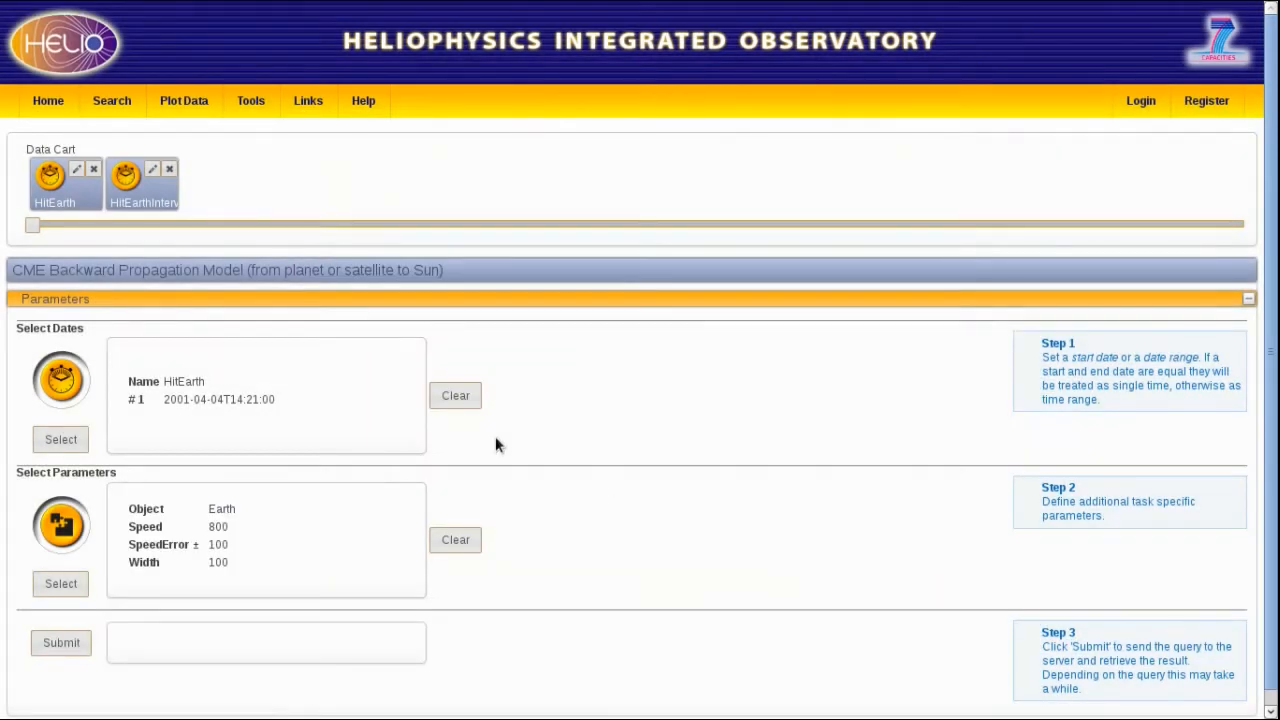
# Submit the CME backward propagation model and view the resulting plot of inner planets at full size
pyautogui.scroll(-1, 497, 444)
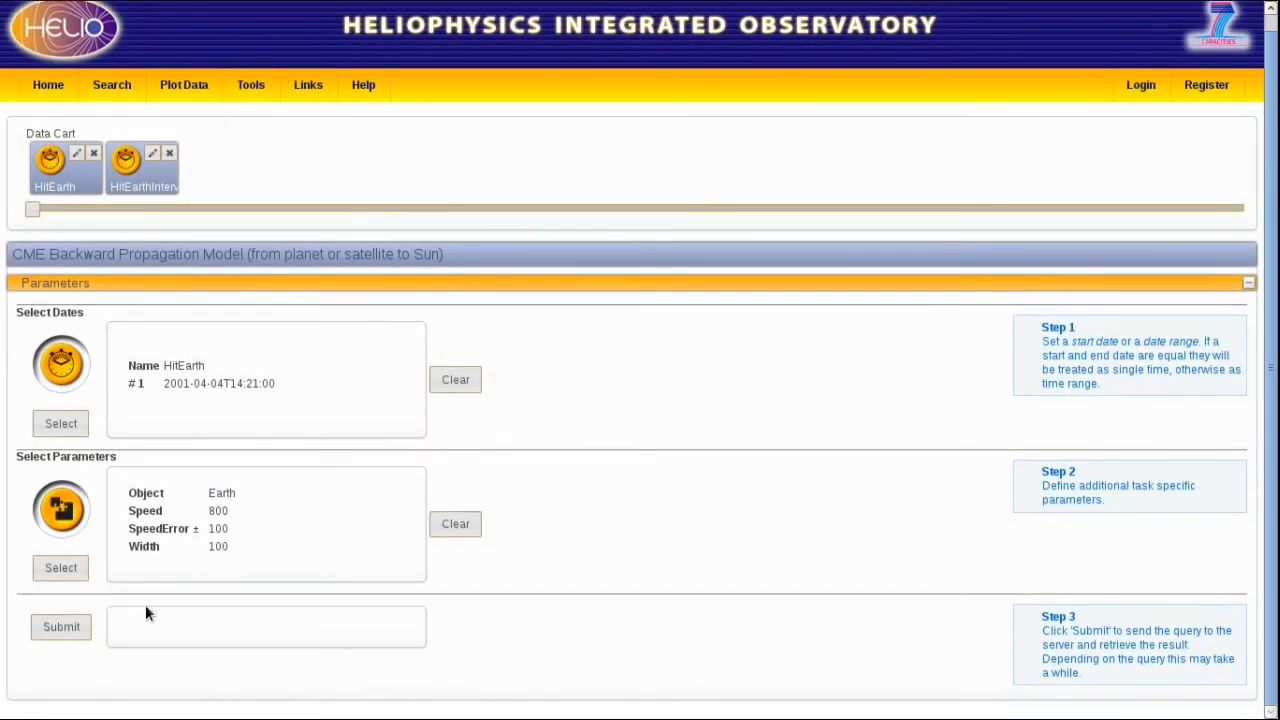
pyautogui.click(61, 627)
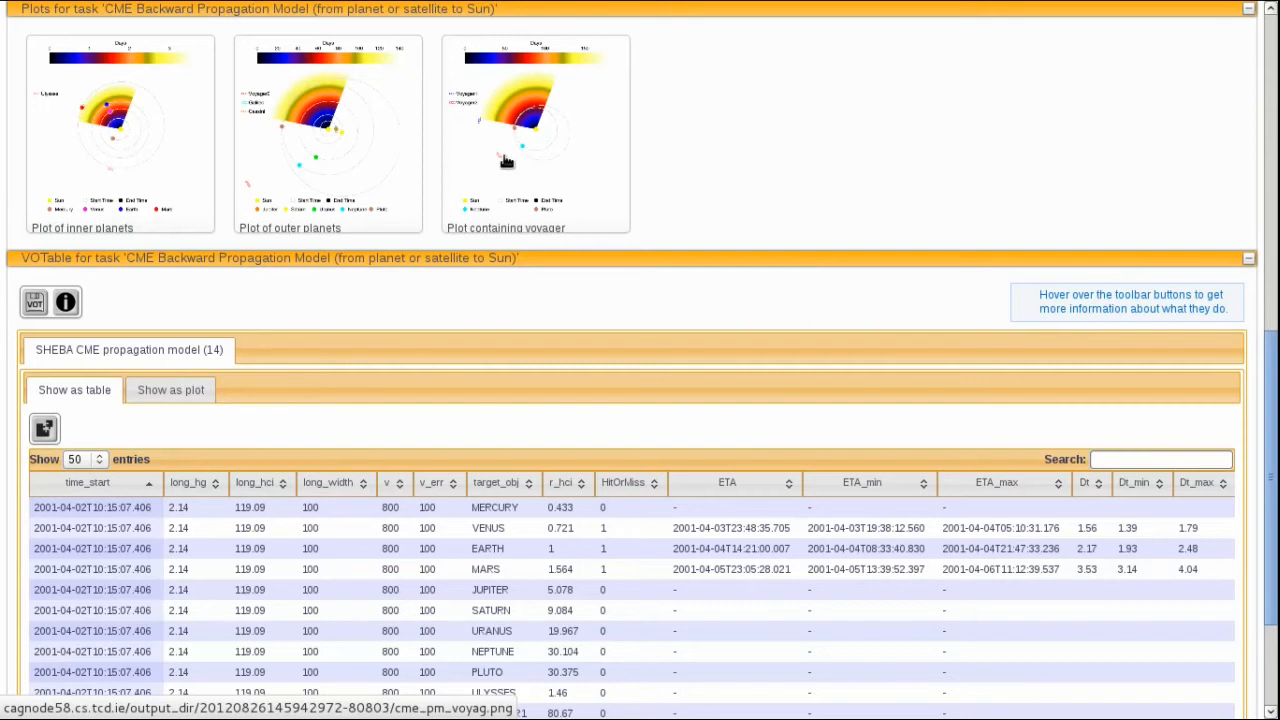
pyautogui.click(145, 154)
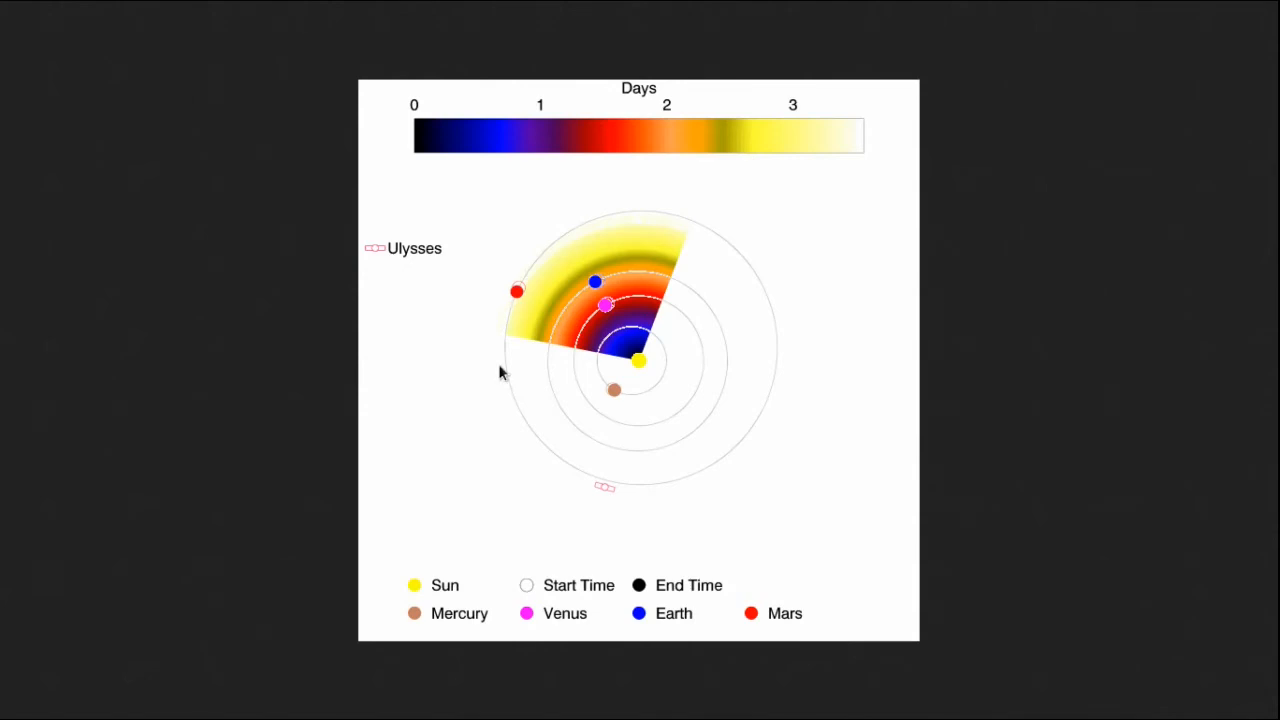
pyautogui.click(456, 421)
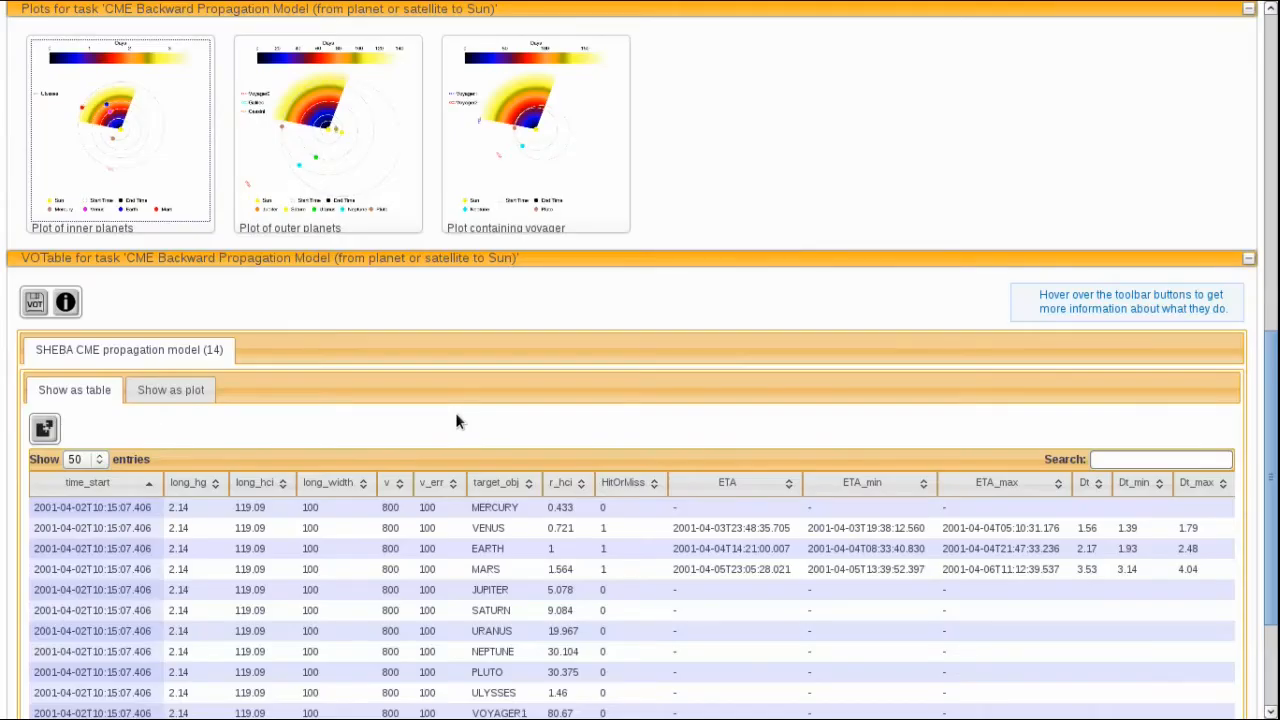
# Extract the EARTH row's start time, widen it to 2001-04-02T00:15:07 through 2001-04-02T23:15:07, and save it to the Data Cart
pyautogui.scroll(-3, 455, 412)
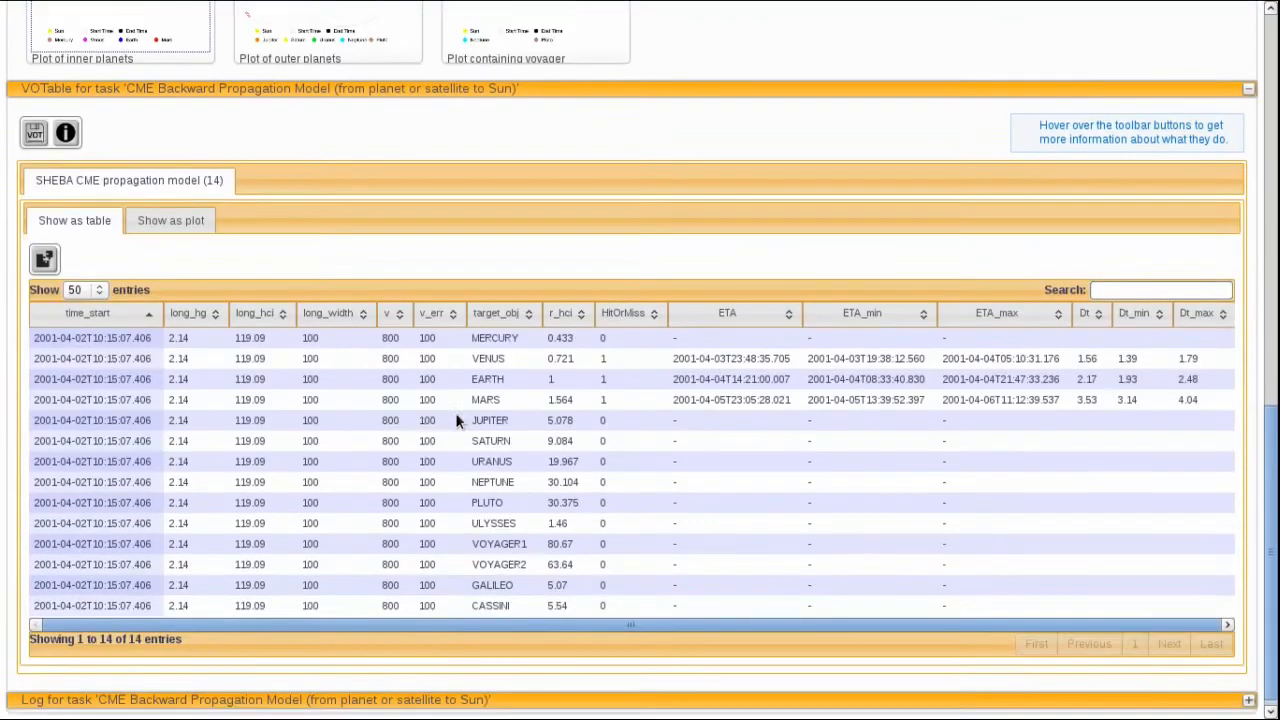
pyautogui.click(101, 367)
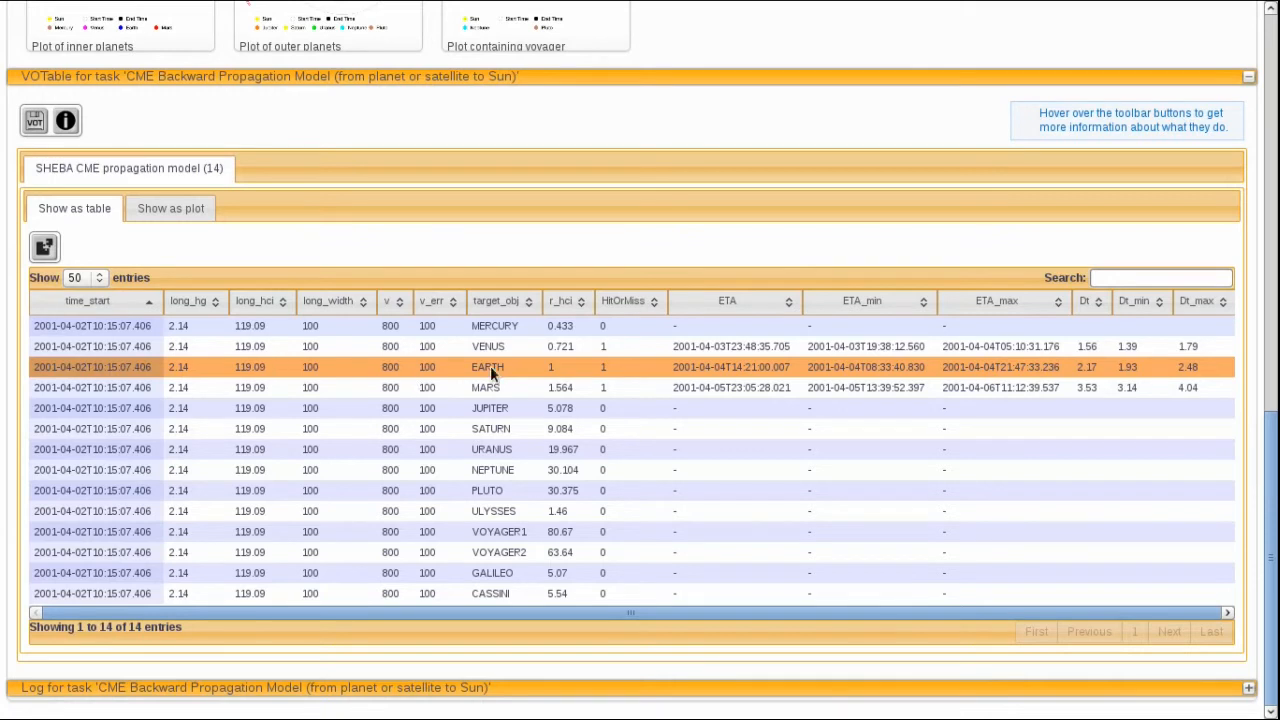
pyautogui.click(44, 248)
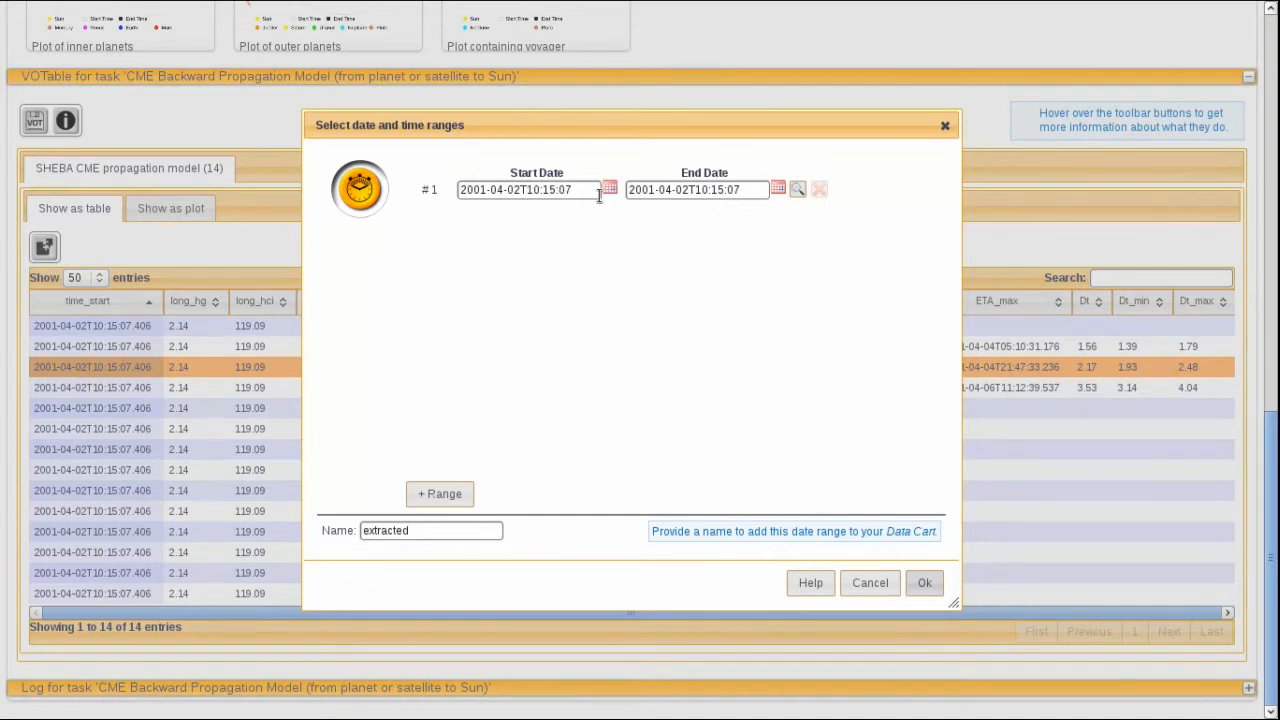
pyautogui.click(586, 190)
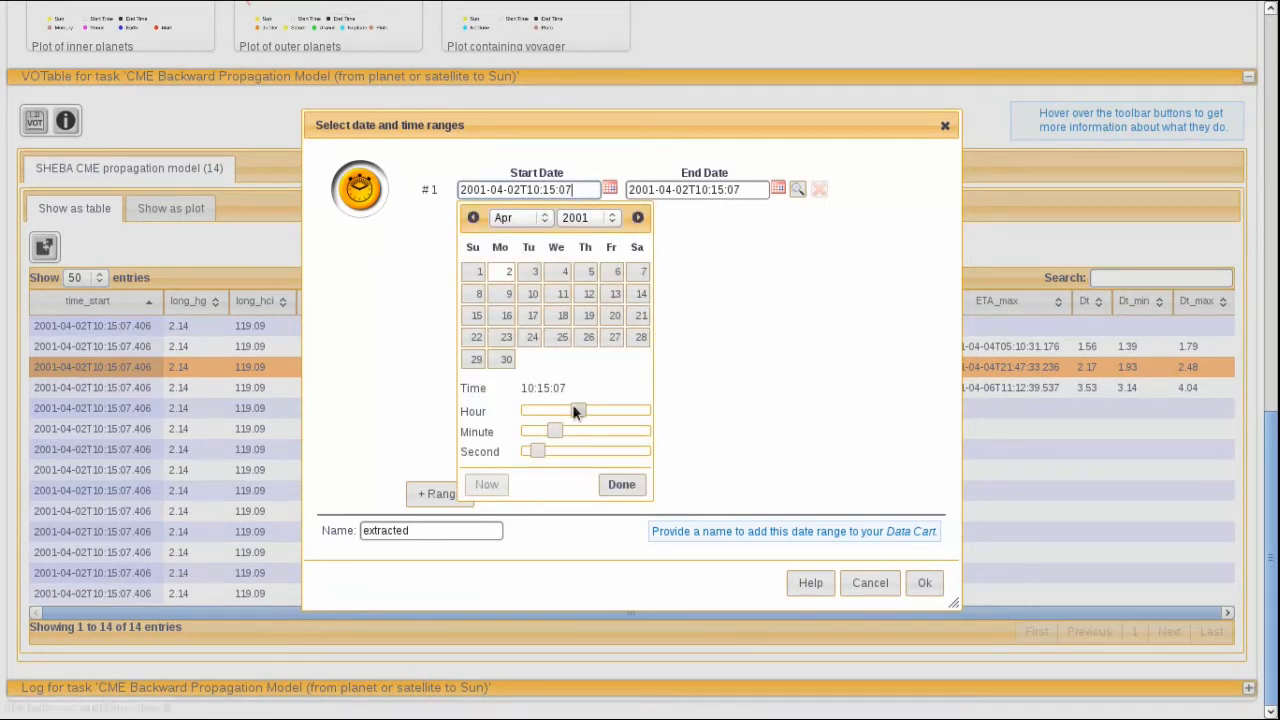
pyautogui.moveTo(574, 410); pyautogui.dragTo(508, 410)
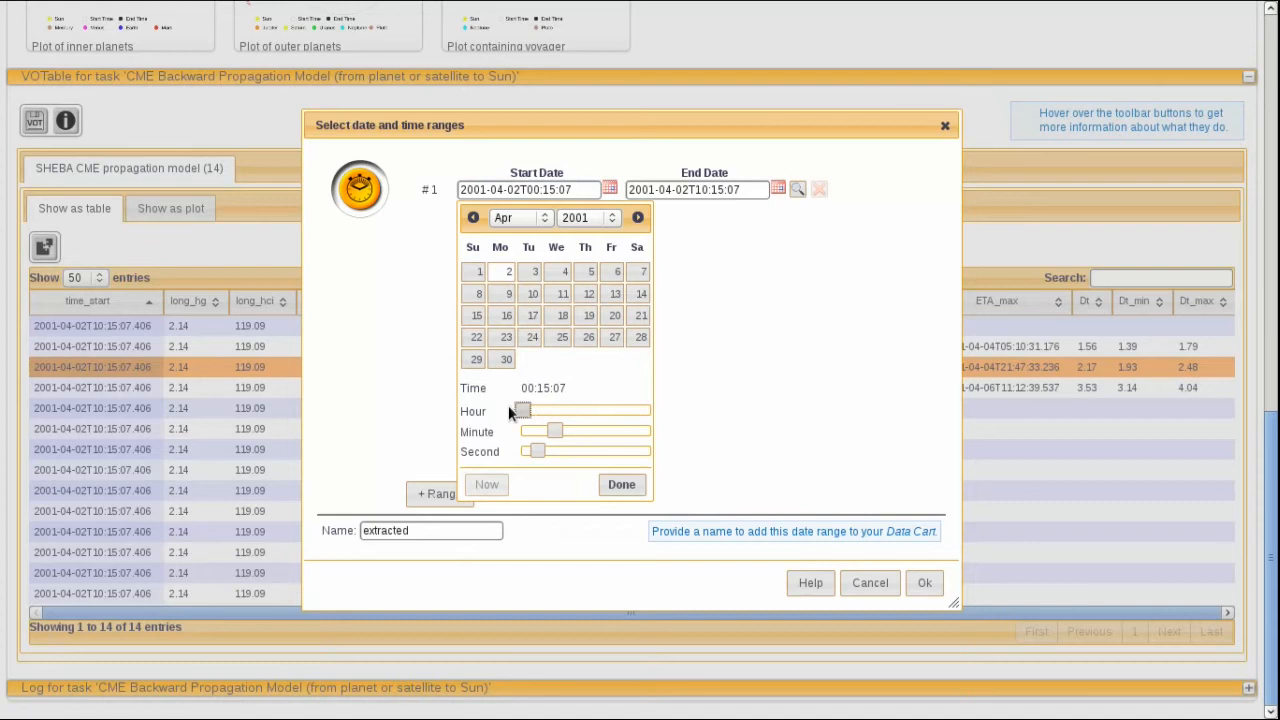
pyautogui.click(621, 485)
pyautogui.click(755, 190)
pyautogui.moveTo(746, 412); pyautogui.dragTo(841, 408)
pyautogui.click(790, 486)
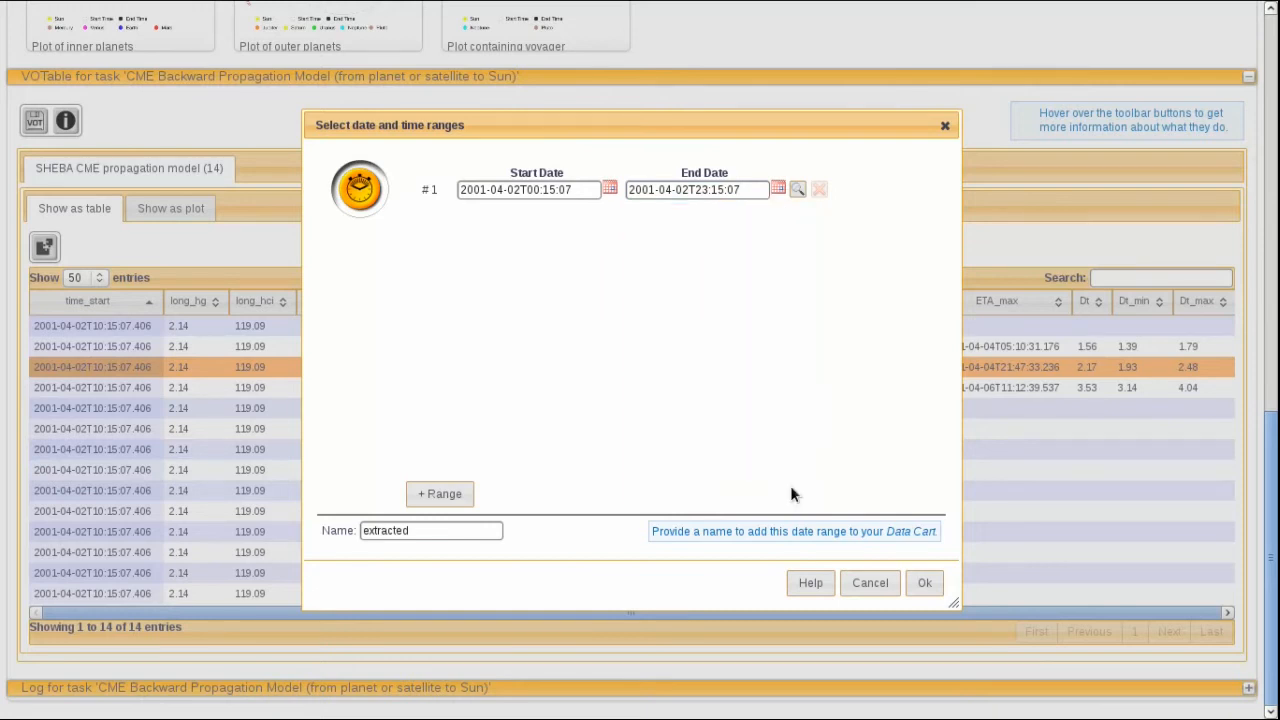
pyautogui.click(922, 584)
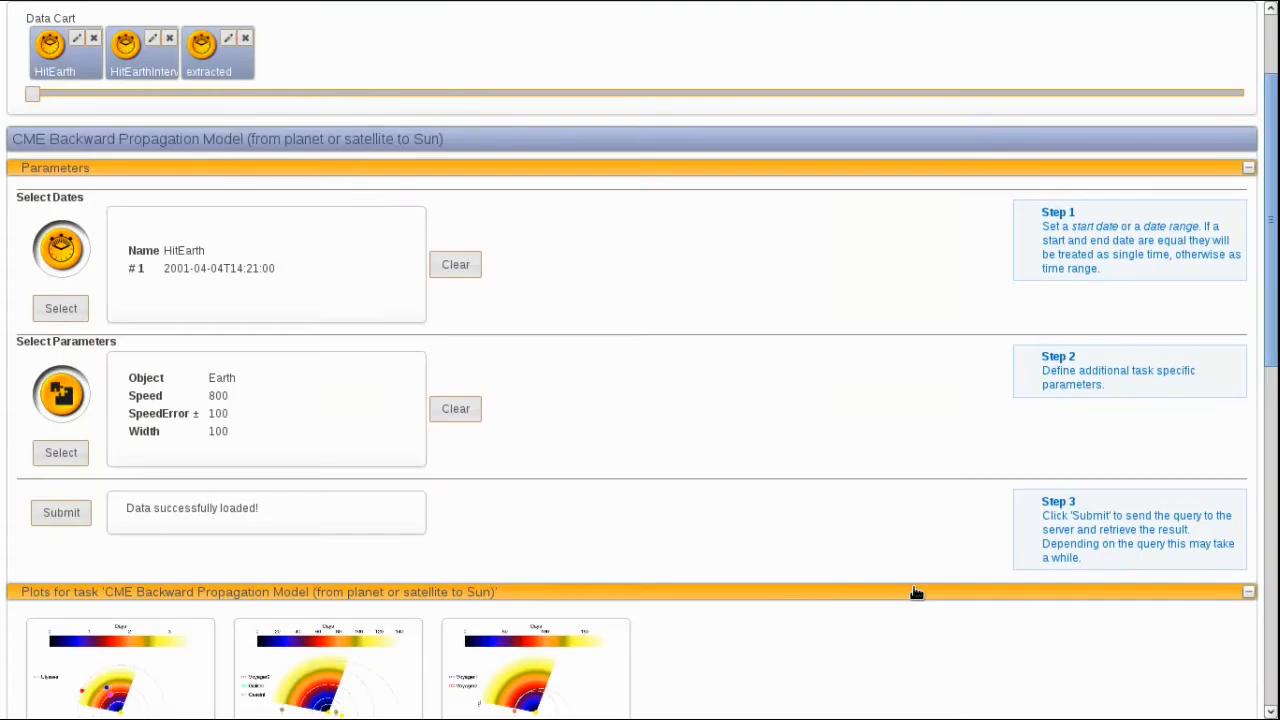
# Rename the extracted date range in the Data Cart to SunRange
pyautogui.click(229, 40)
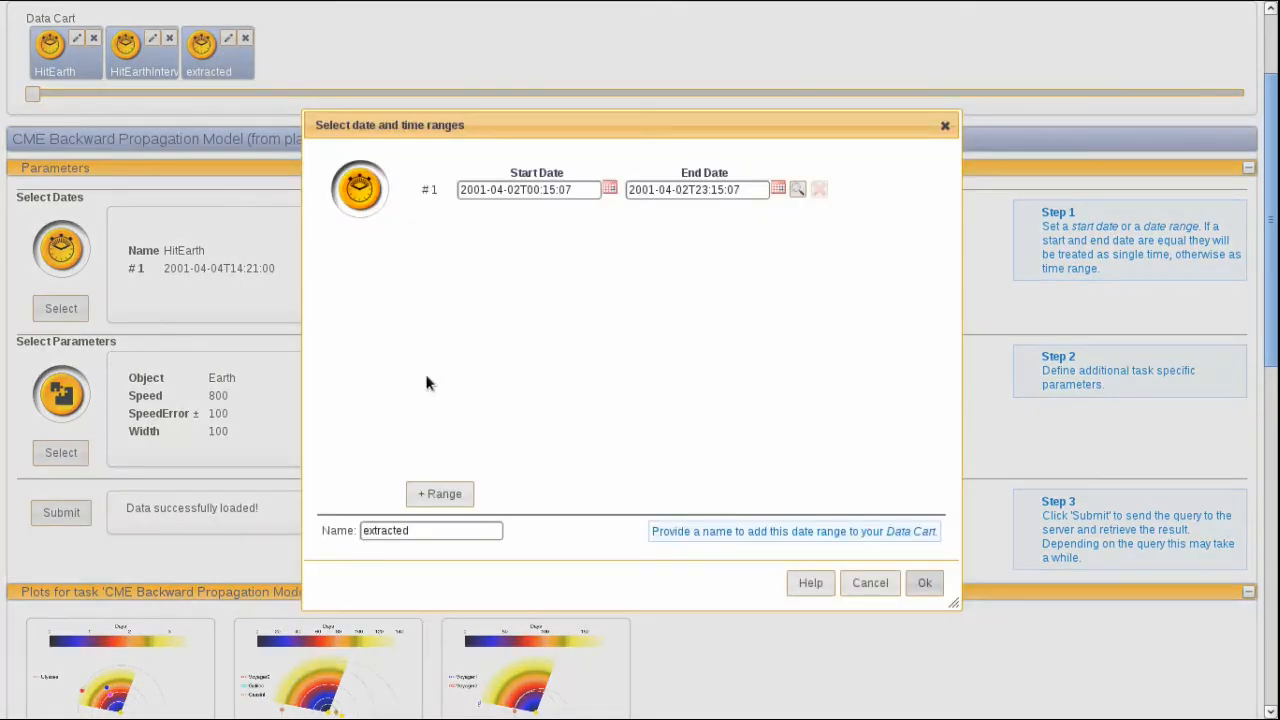
pyautogui.moveTo(423, 535); pyautogui.dragTo(343, 527)
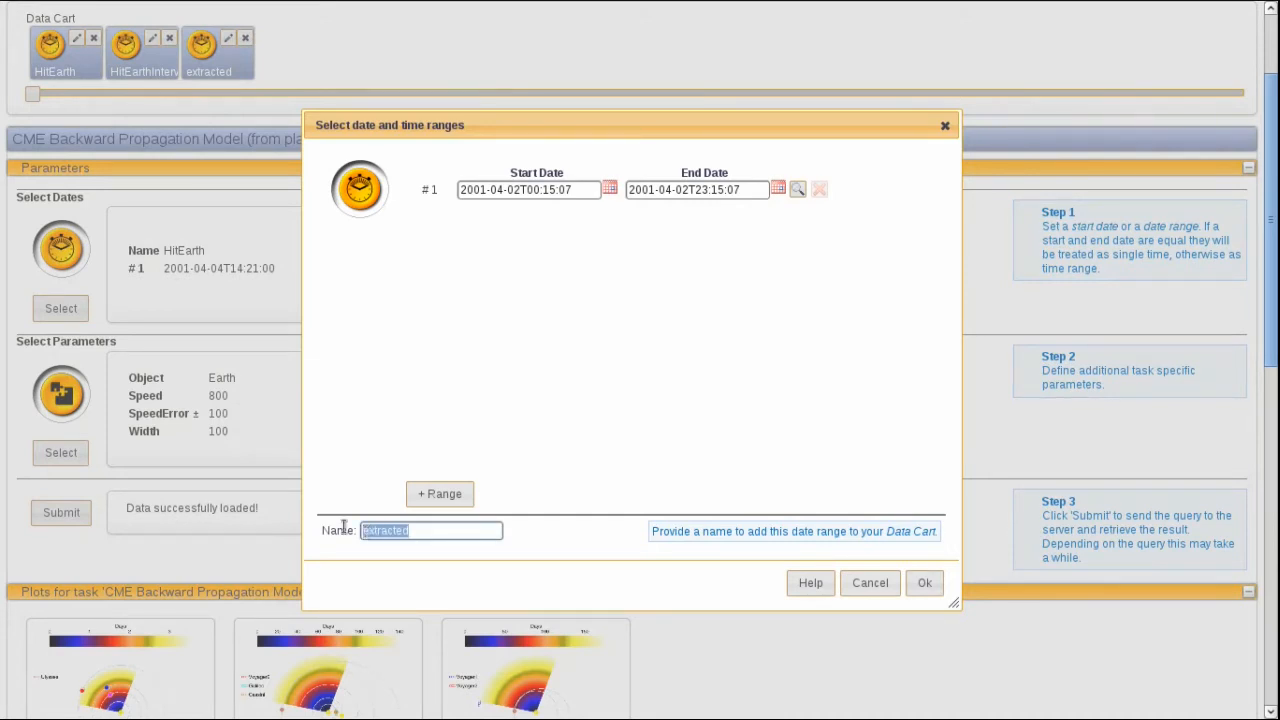
pyautogui.write('SunRange')
pyautogui.moveTo(768, 558); pyautogui.dragTo(920, 588)
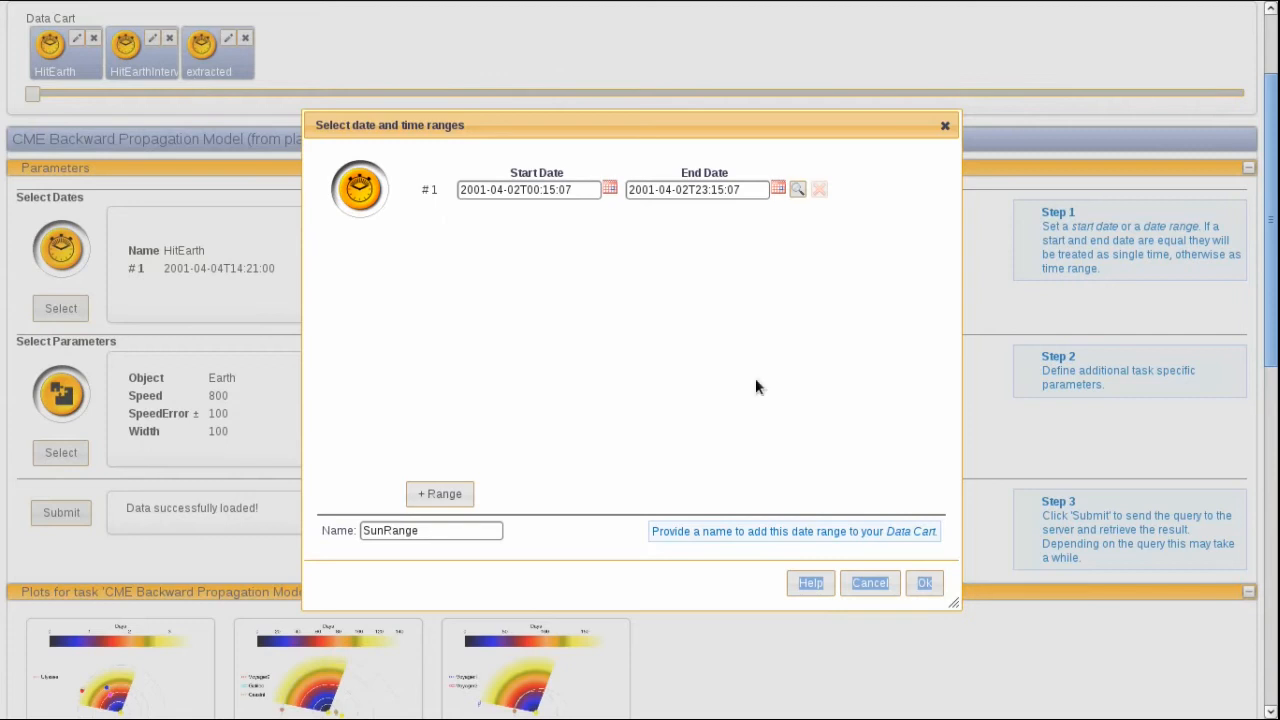
pyautogui.click(928, 585)
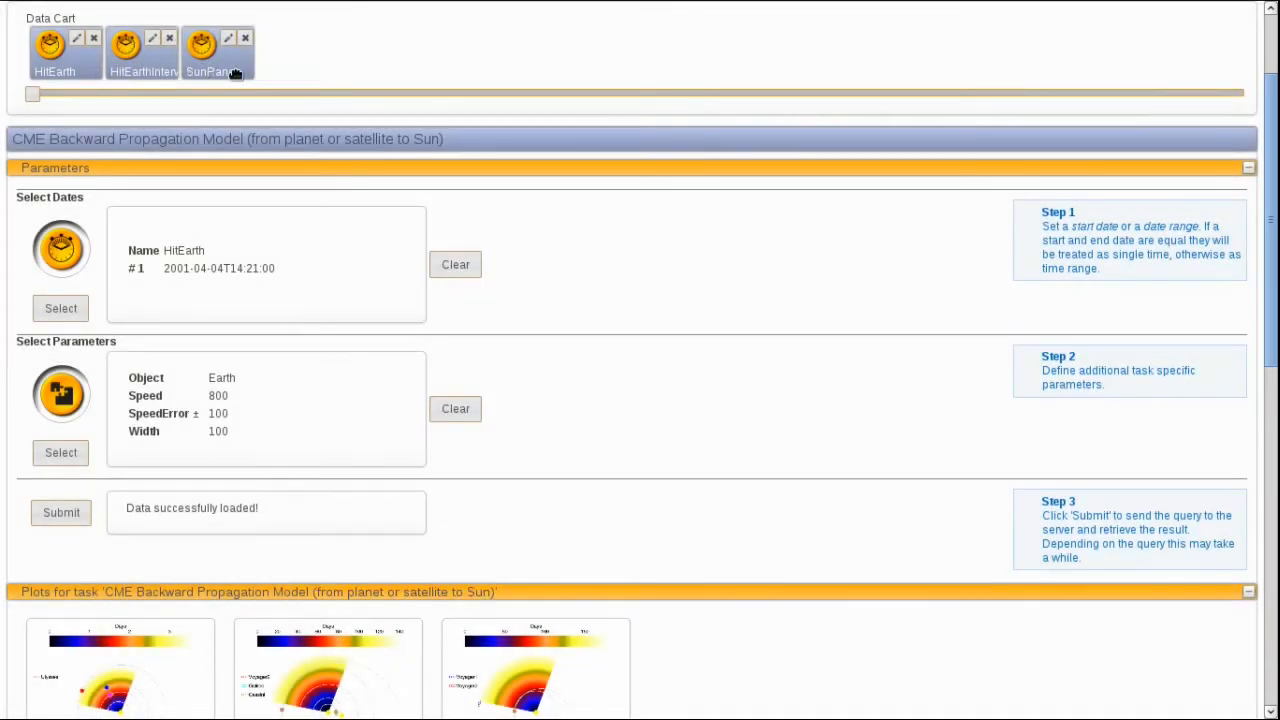
# Return to the event search of the HELIO Event Catalogue
pyautogui.scroll(3, 506, 248)
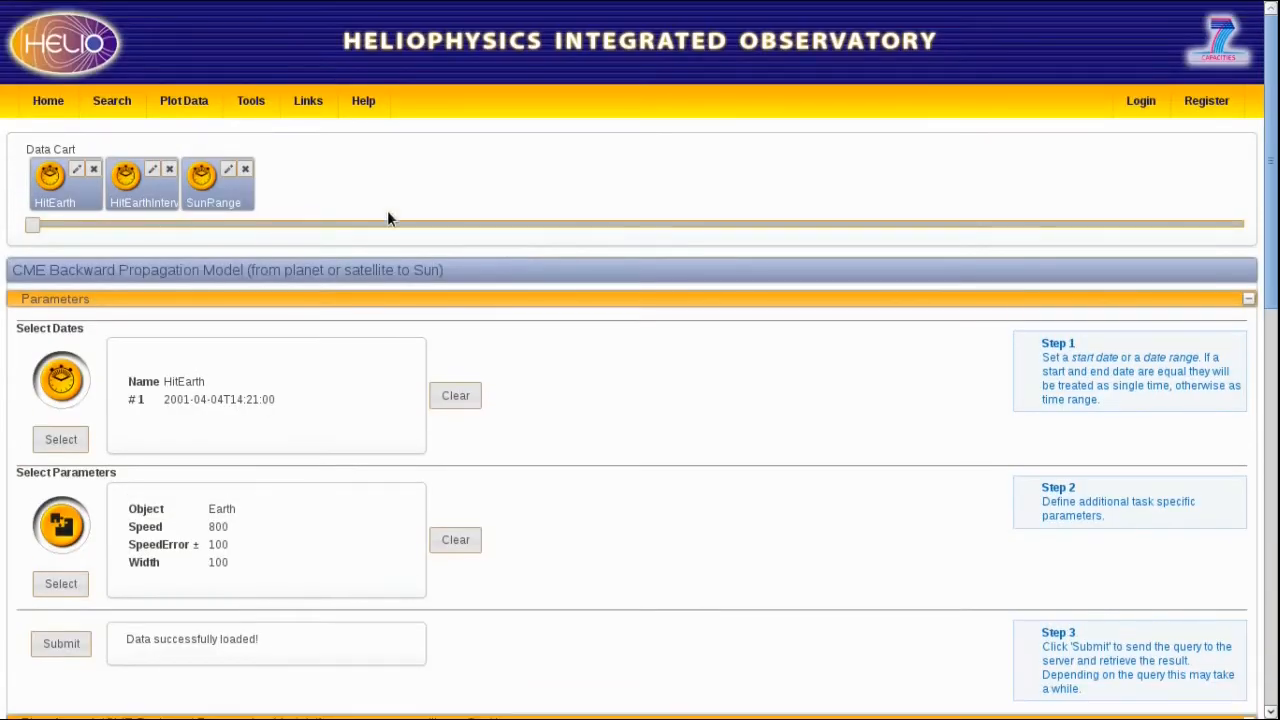
pyautogui.click(111, 100)
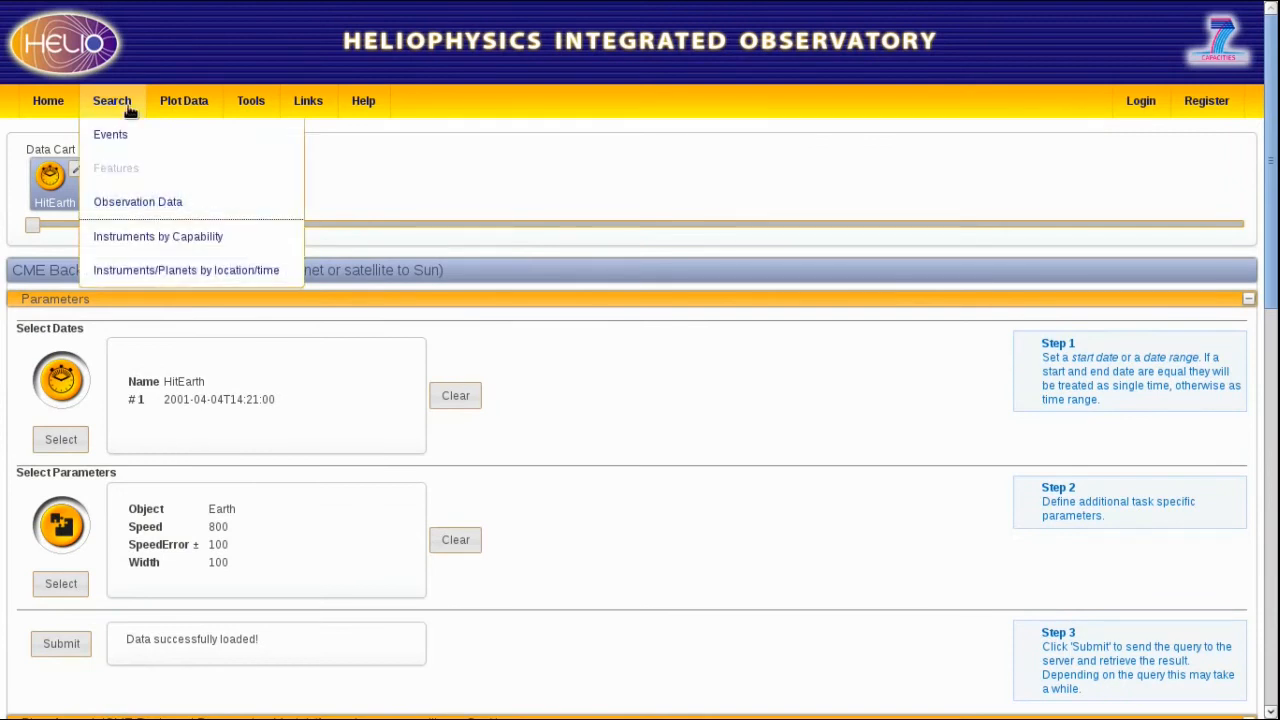
pyautogui.click(118, 135)
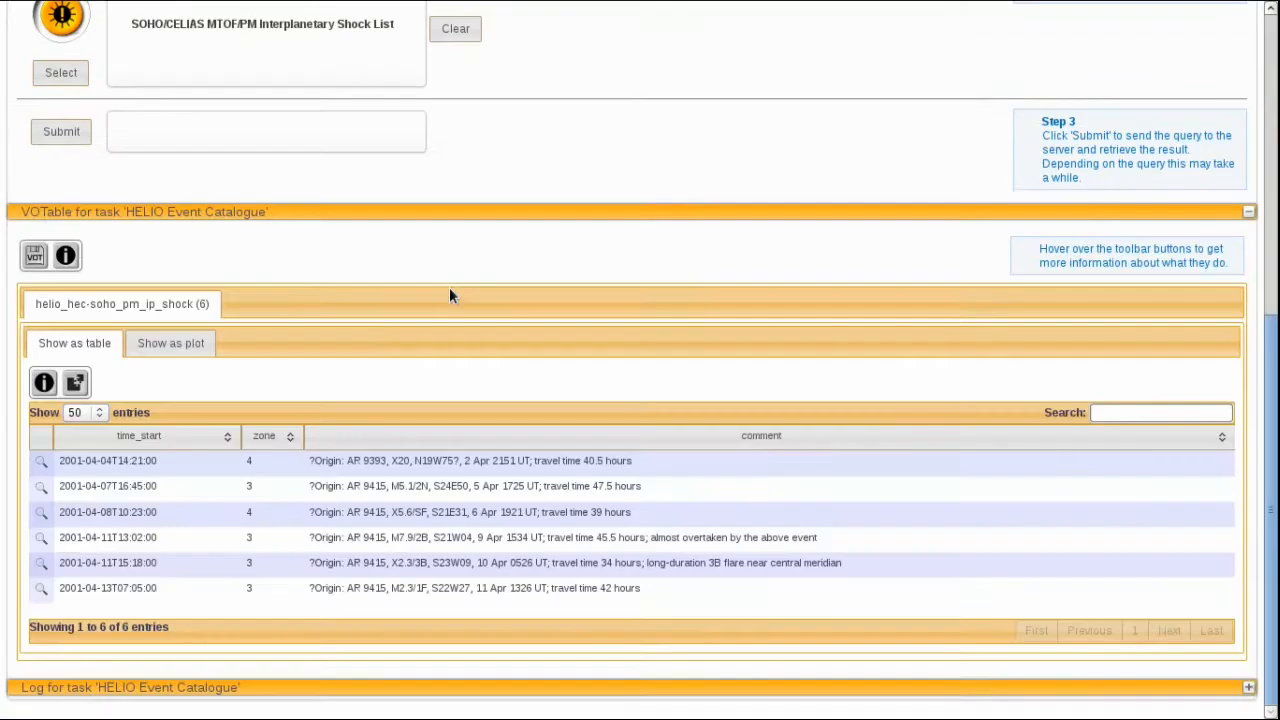
# Load the SunRange date range from the Data Cart into the event query's dates
pyautogui.scroll(1, 420, 240)
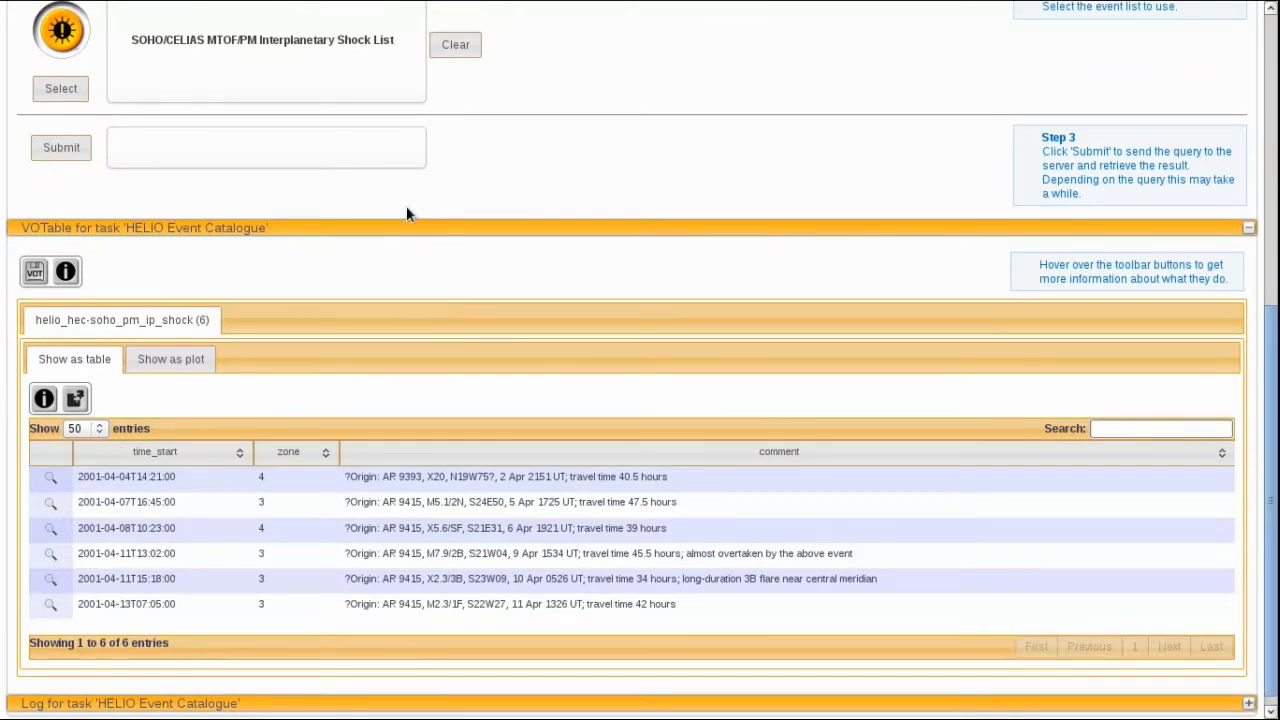
pyautogui.scroll(5, 406, 206)
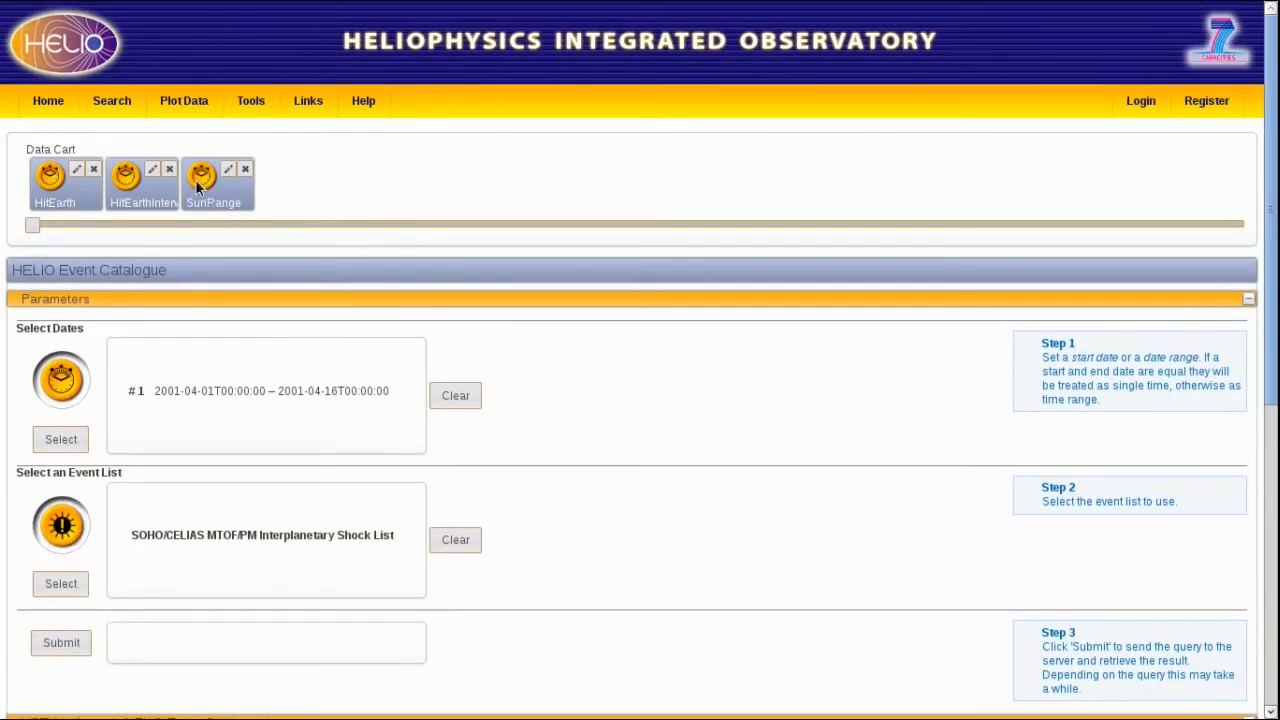
pyautogui.moveTo(197, 178); pyautogui.dragTo(66, 377)
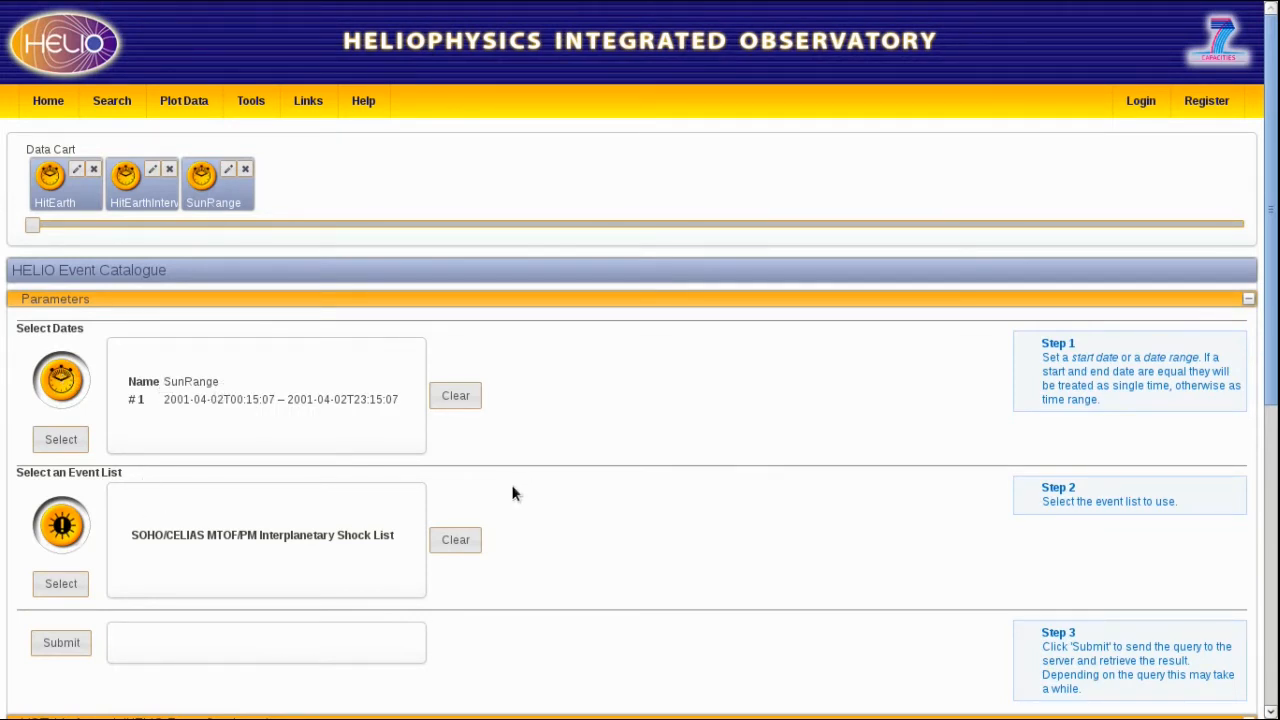
# Replace the selected event list with the SOHO/LASCO CME Event List and the CACTus SOHO/LASCO CME List, filtering by CME events
pyautogui.click(466, 541)
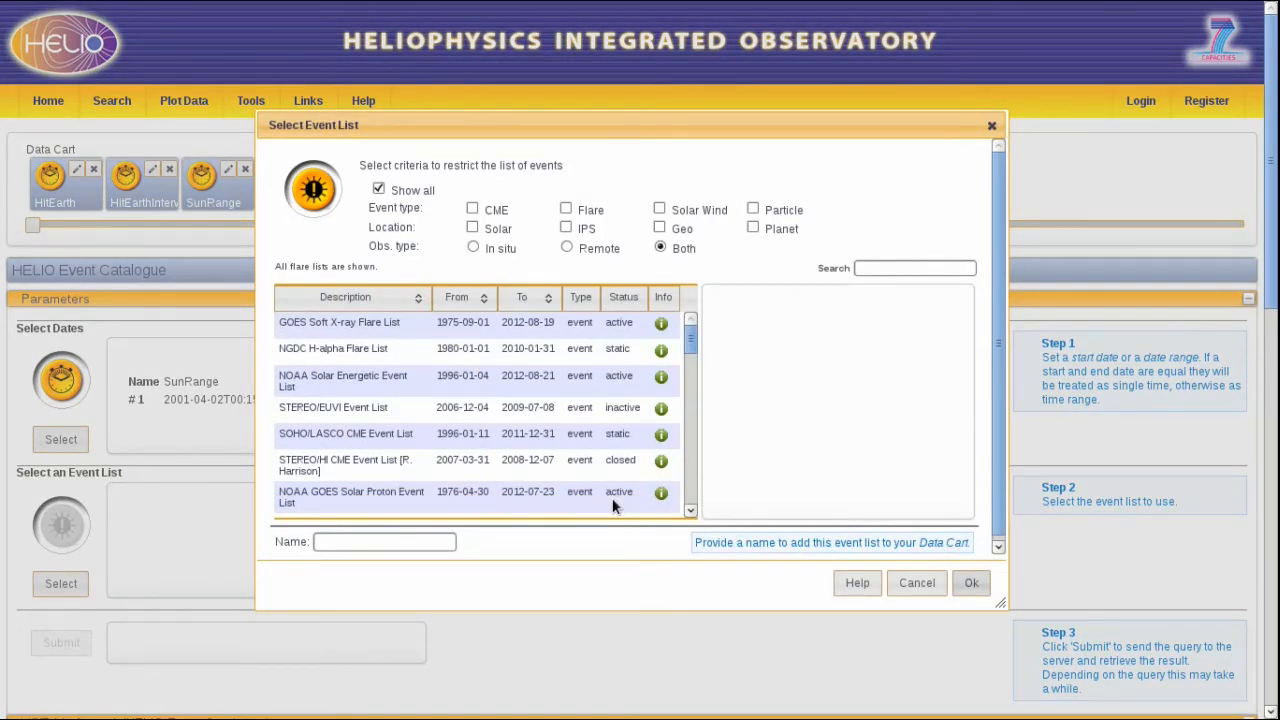
pyautogui.click(472, 210)
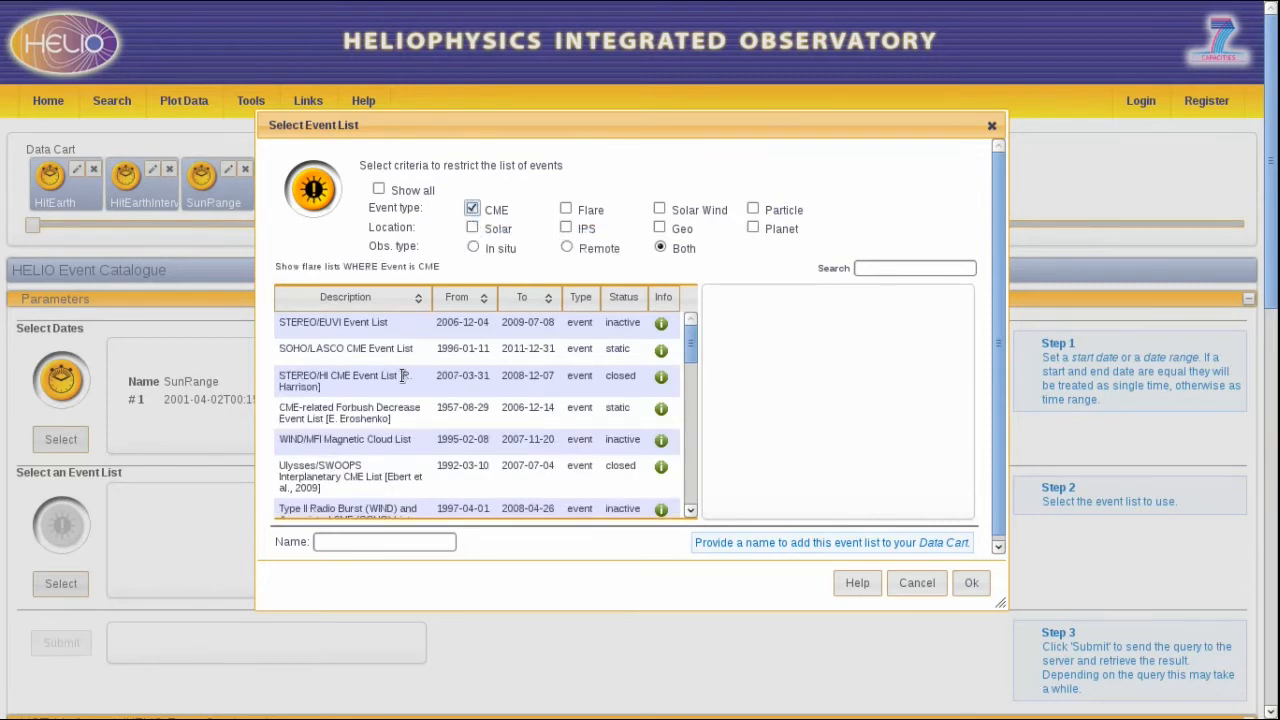
pyautogui.click(369, 350)
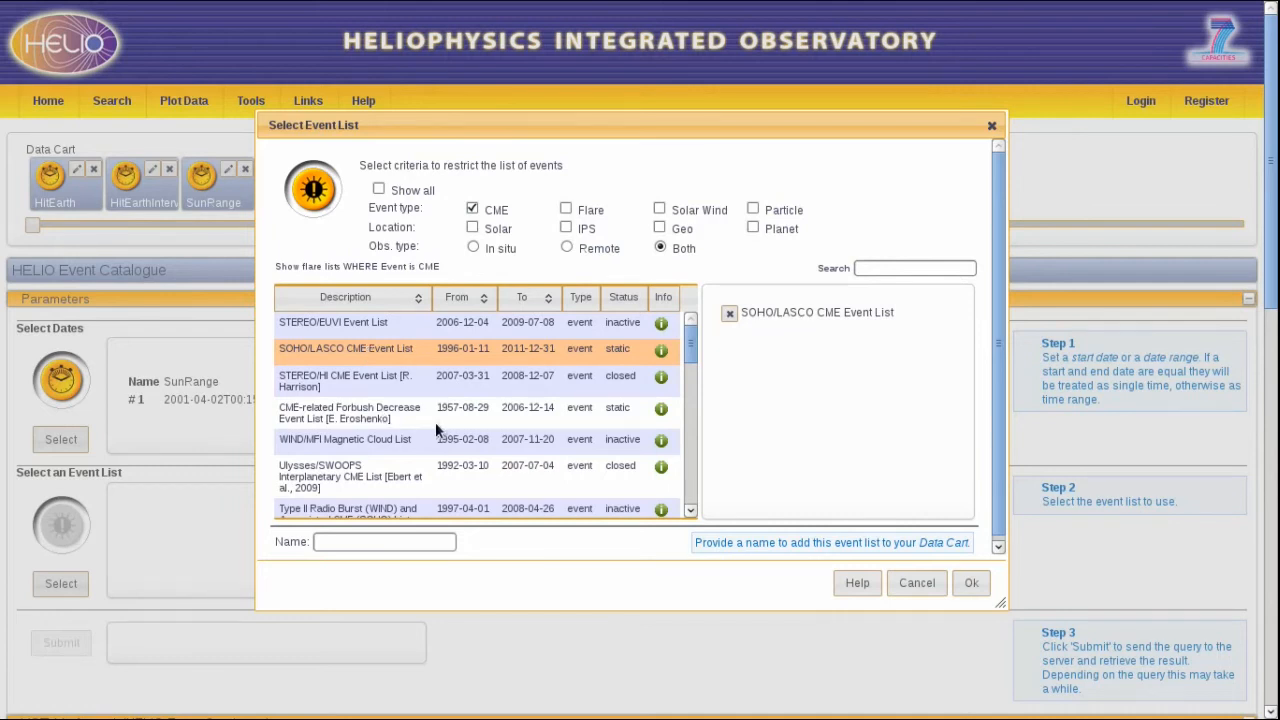
pyautogui.scroll(-2, 437, 430)
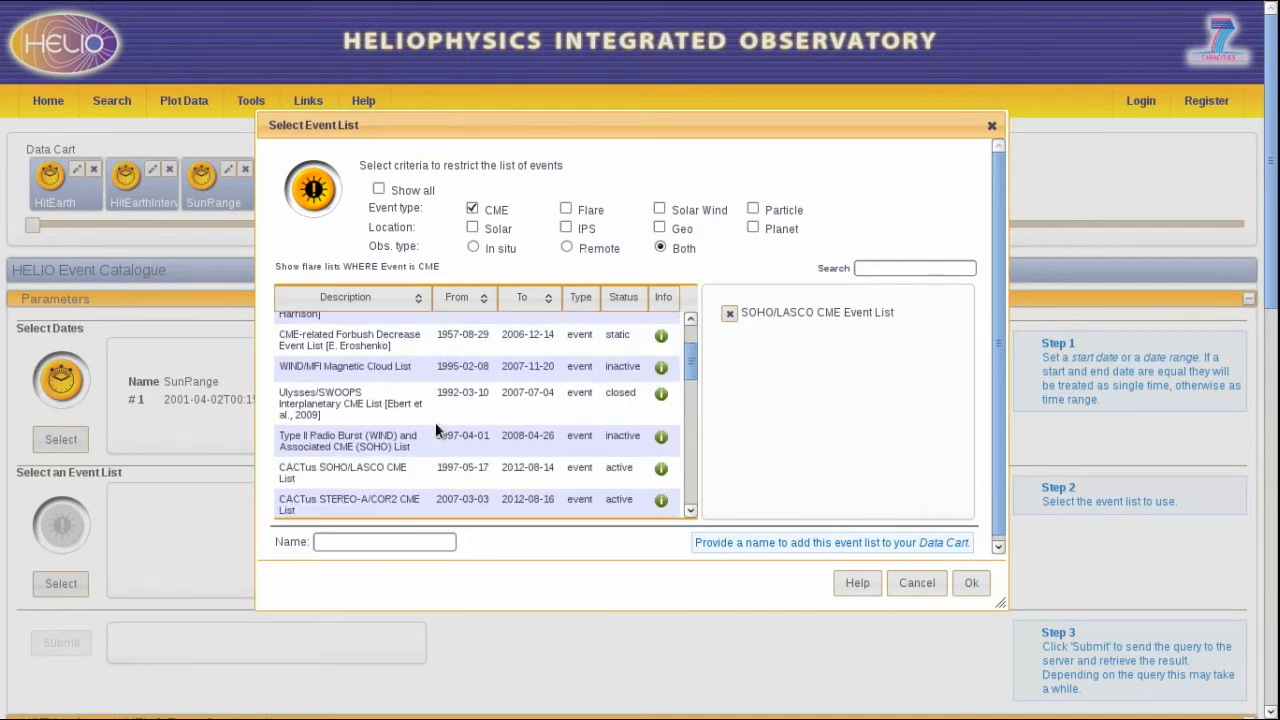
pyautogui.click(363, 474)
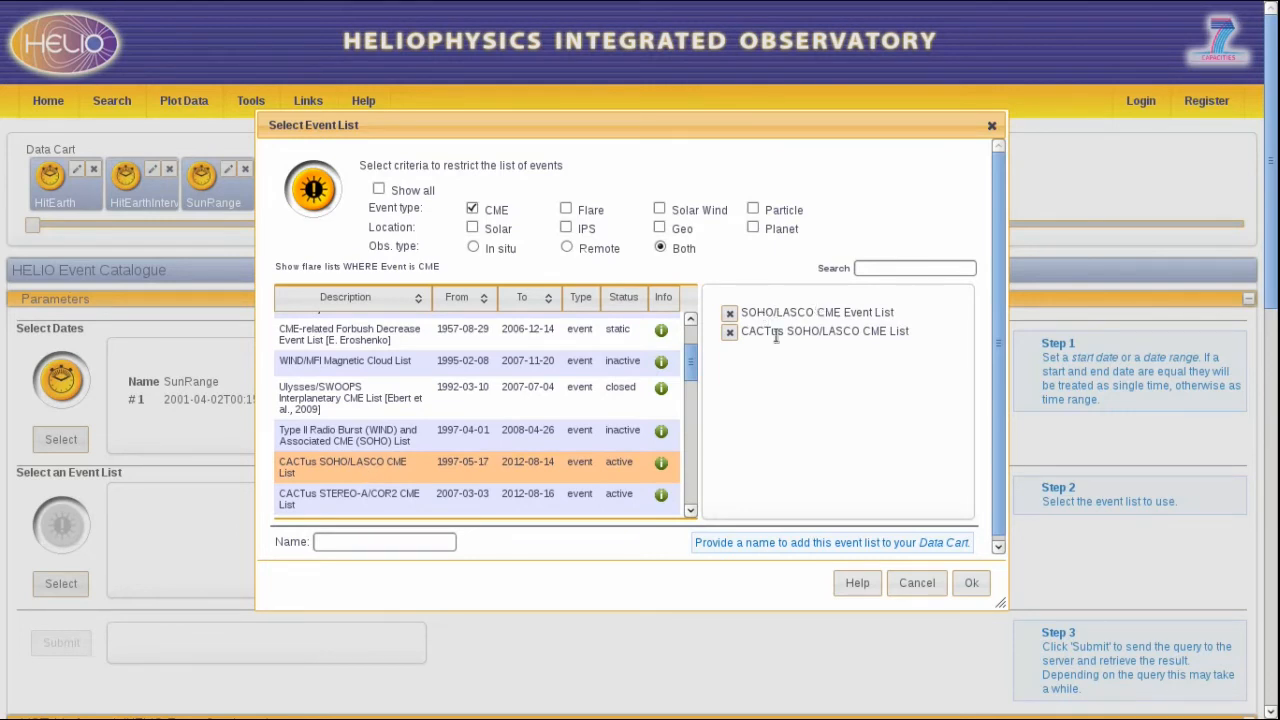
# Add the GOES Soft X-ray Flare List from the Flare event lists, confirm the selection and submit the event query
pyautogui.click(566, 210)
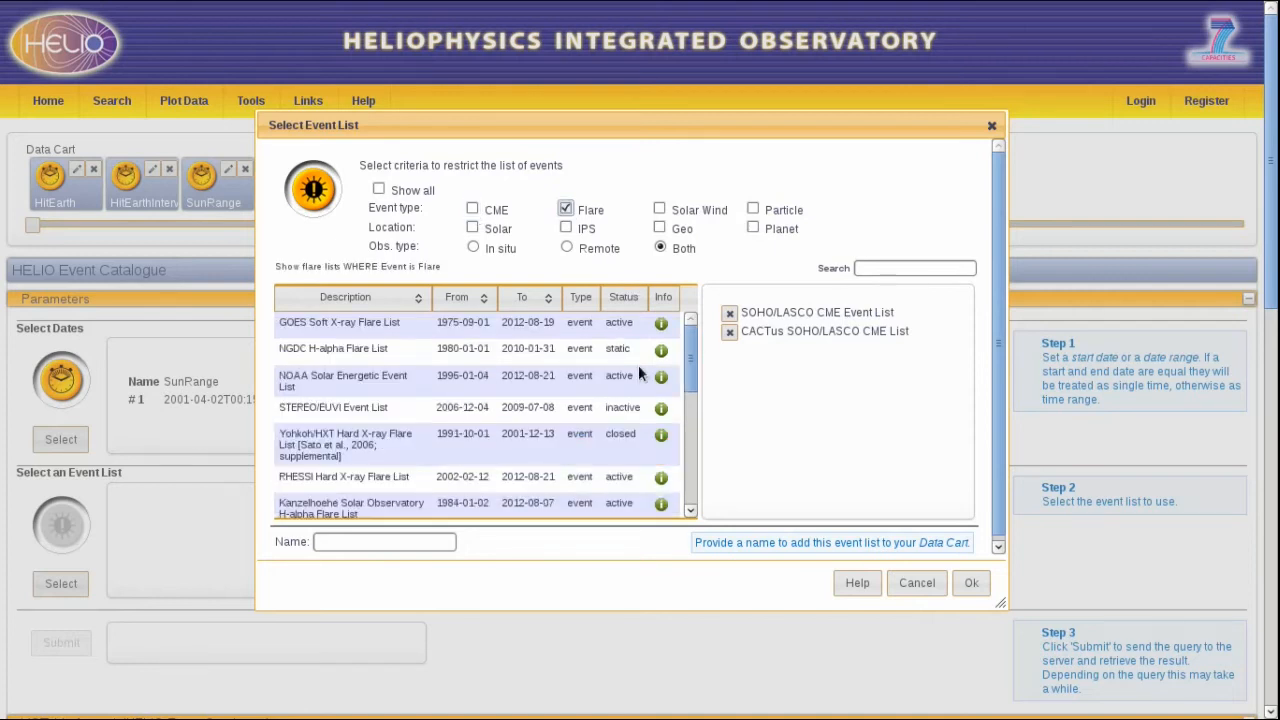
pyautogui.click(398, 327)
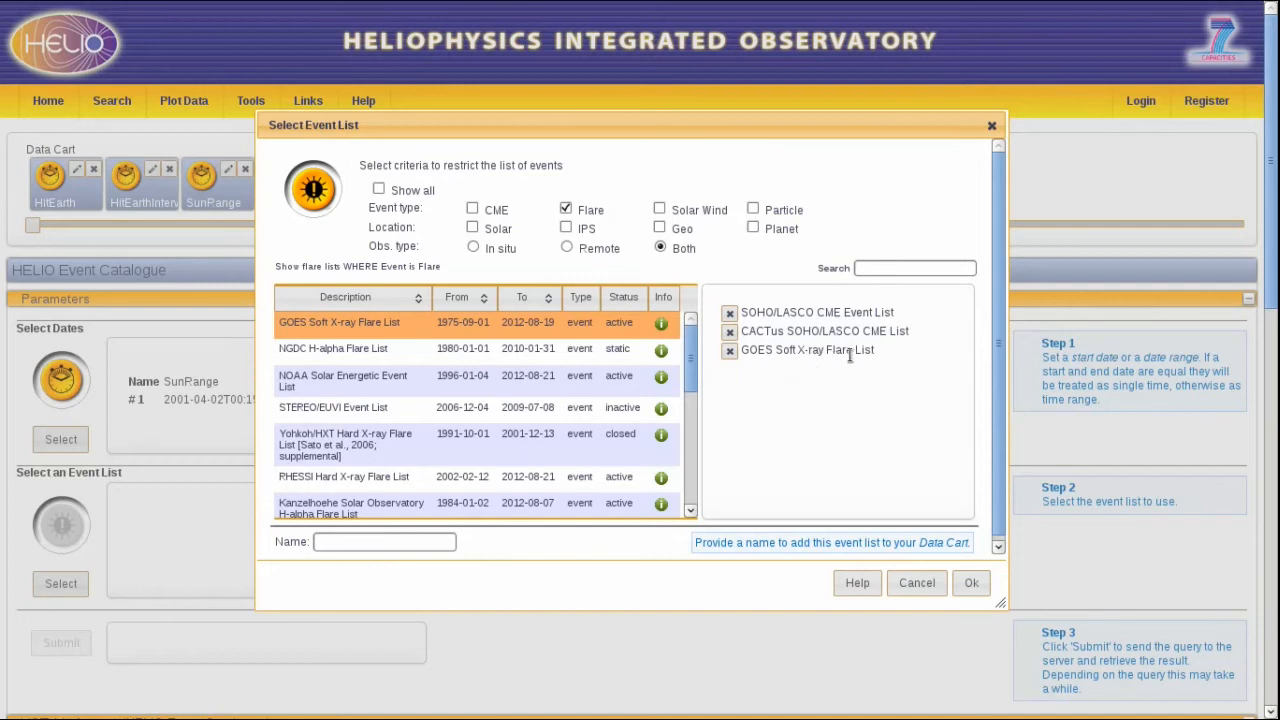
pyautogui.click(729, 351)
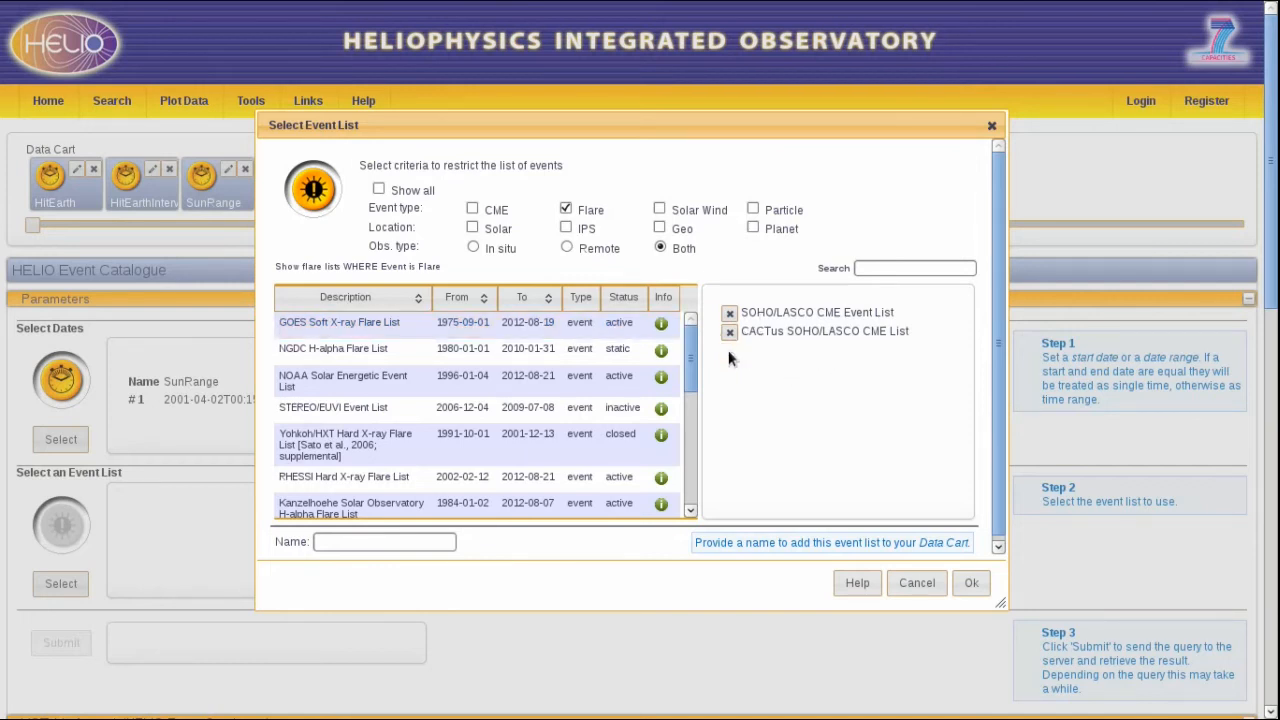
pyautogui.click(387, 322)
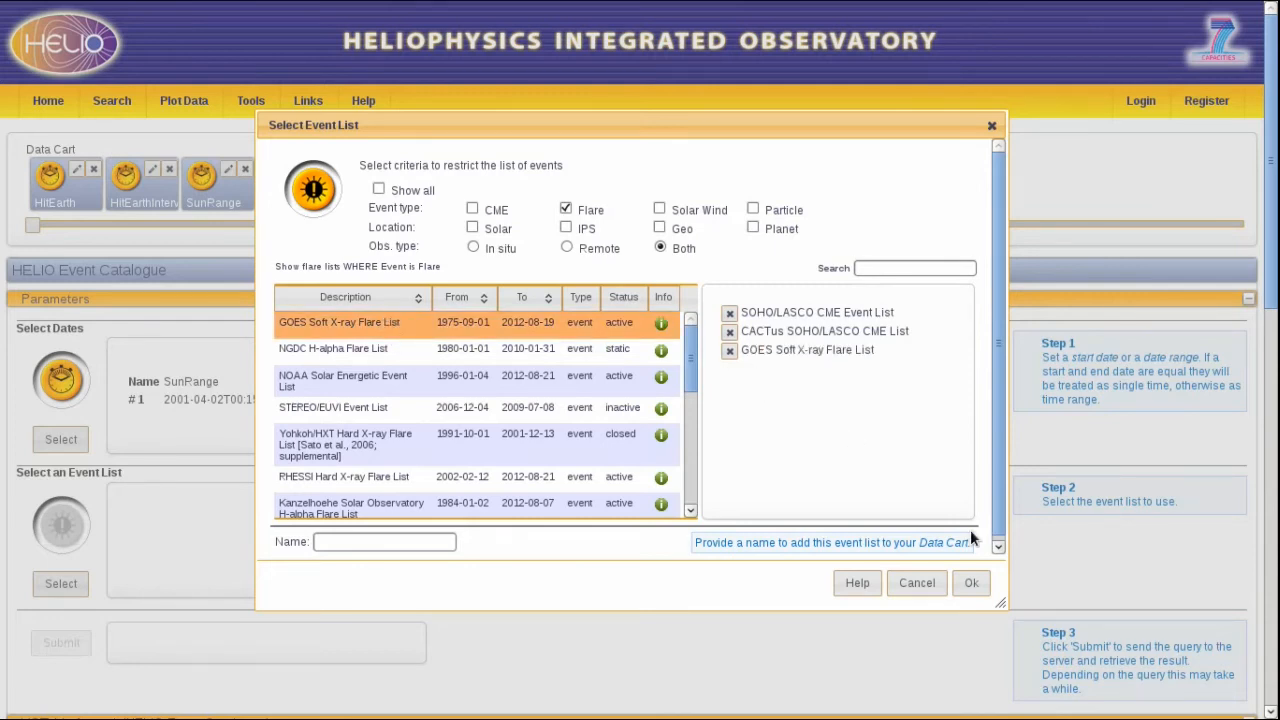
pyautogui.click(973, 584)
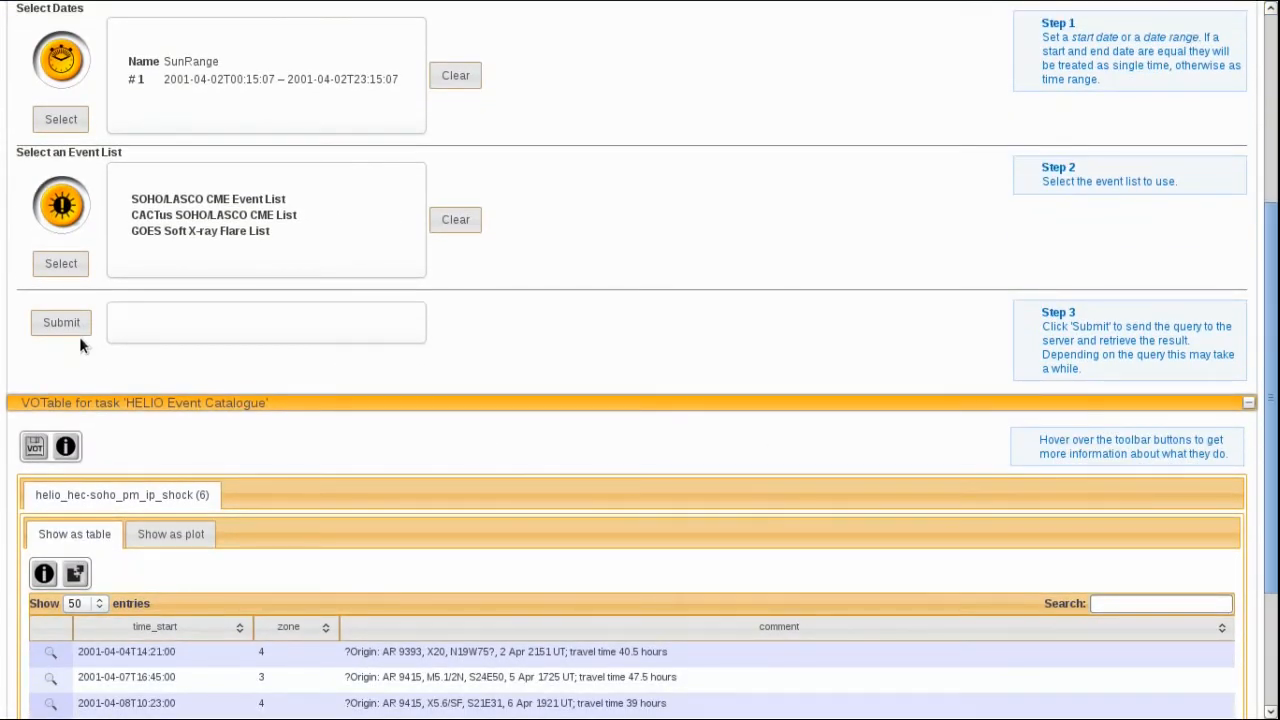
pyautogui.click(68, 321)
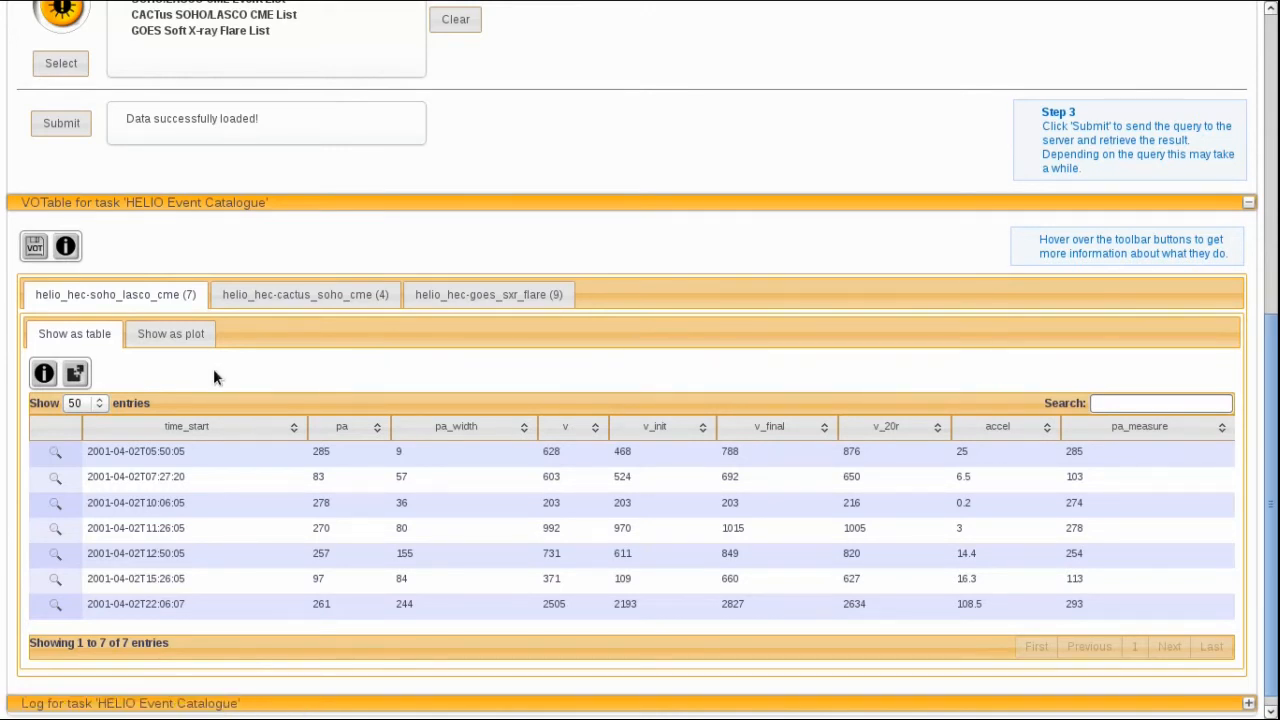
# Sort the SOHO/LASCO CME results by descending pa_width and highlight the widest event
pyautogui.click(482, 432)
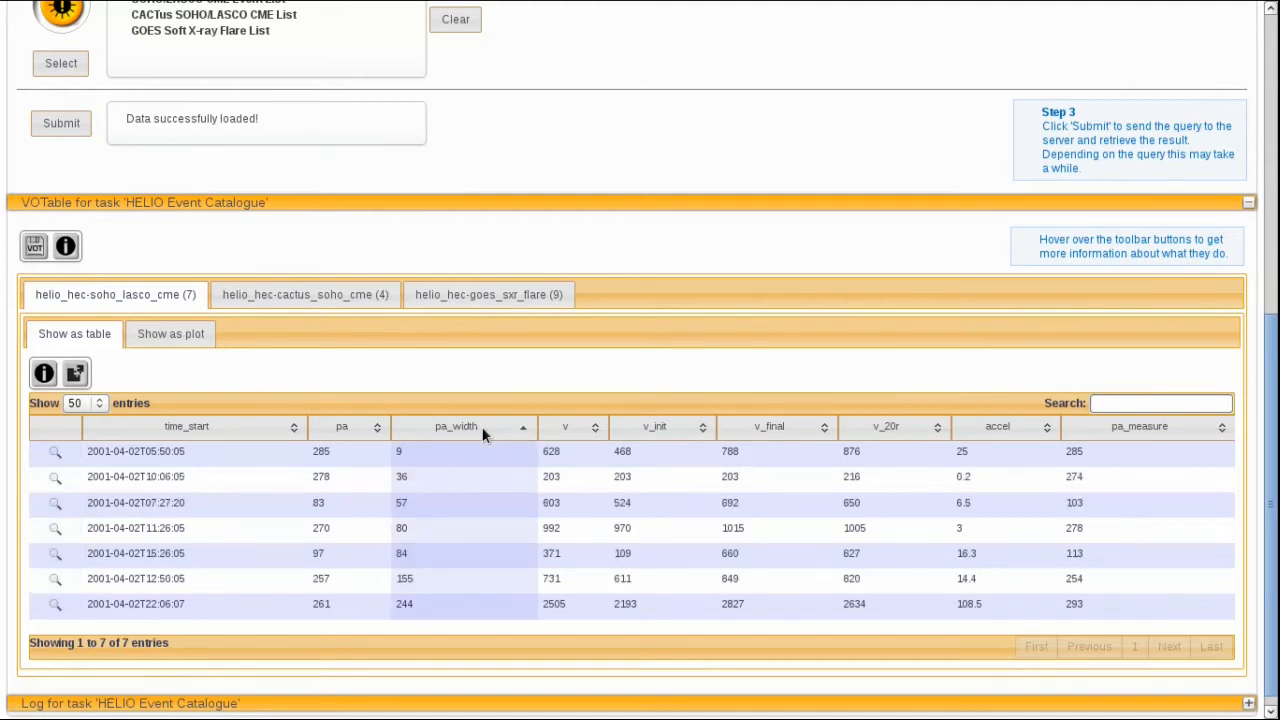
pyautogui.click(474, 428)
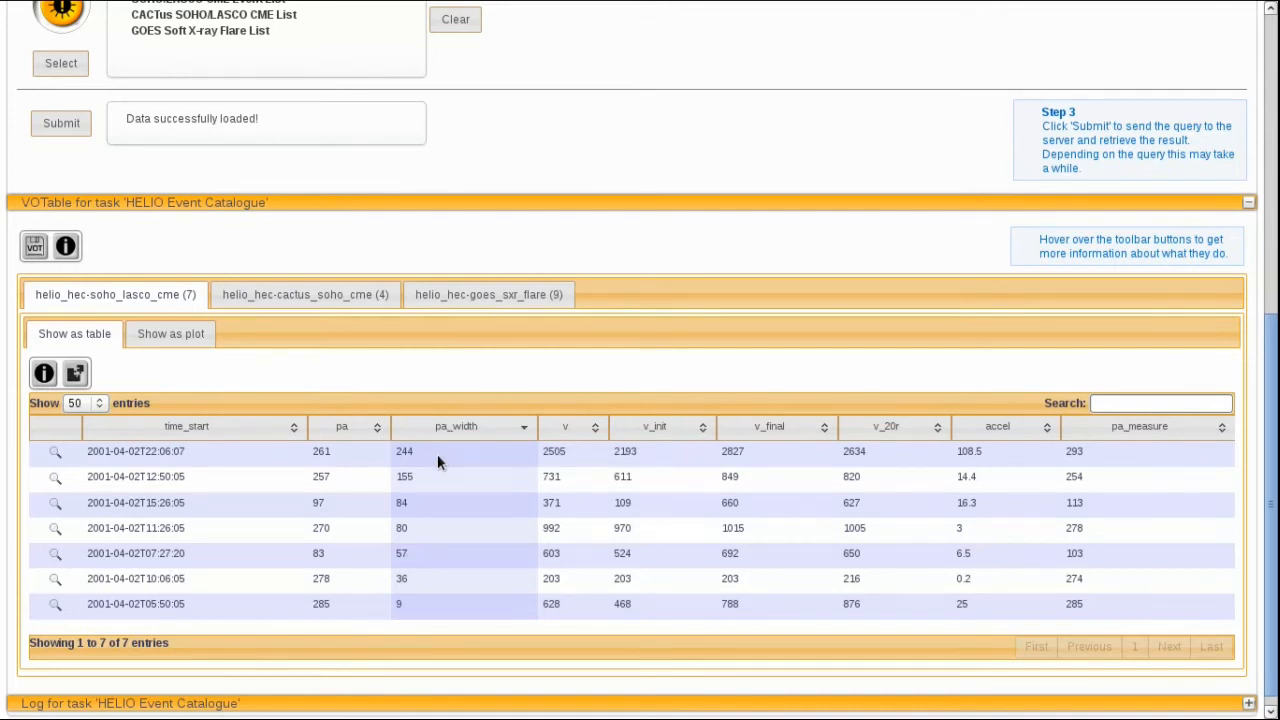
pyautogui.click(180, 456)
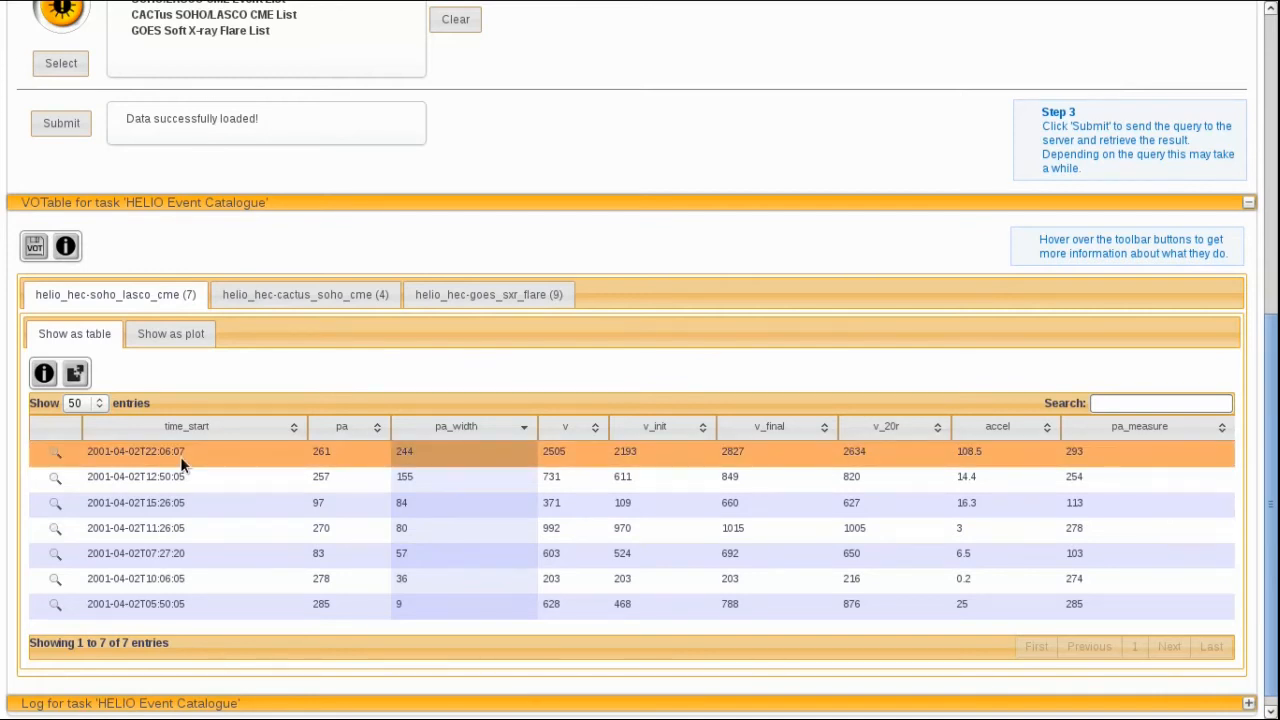
# Sort the CACTus CME results by descending pa_width and highlight the 2001-04-02T23:06:00 event
pyautogui.click(321, 300)
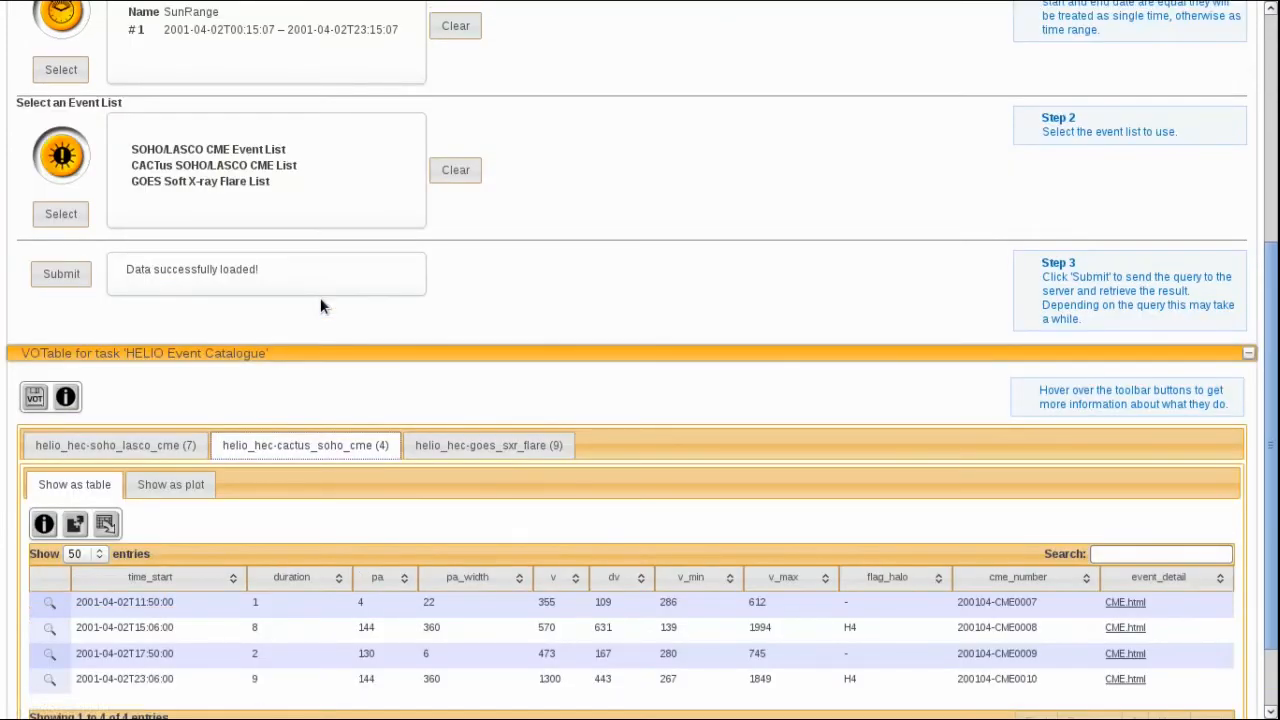
pyautogui.scroll(-2, 321, 299)
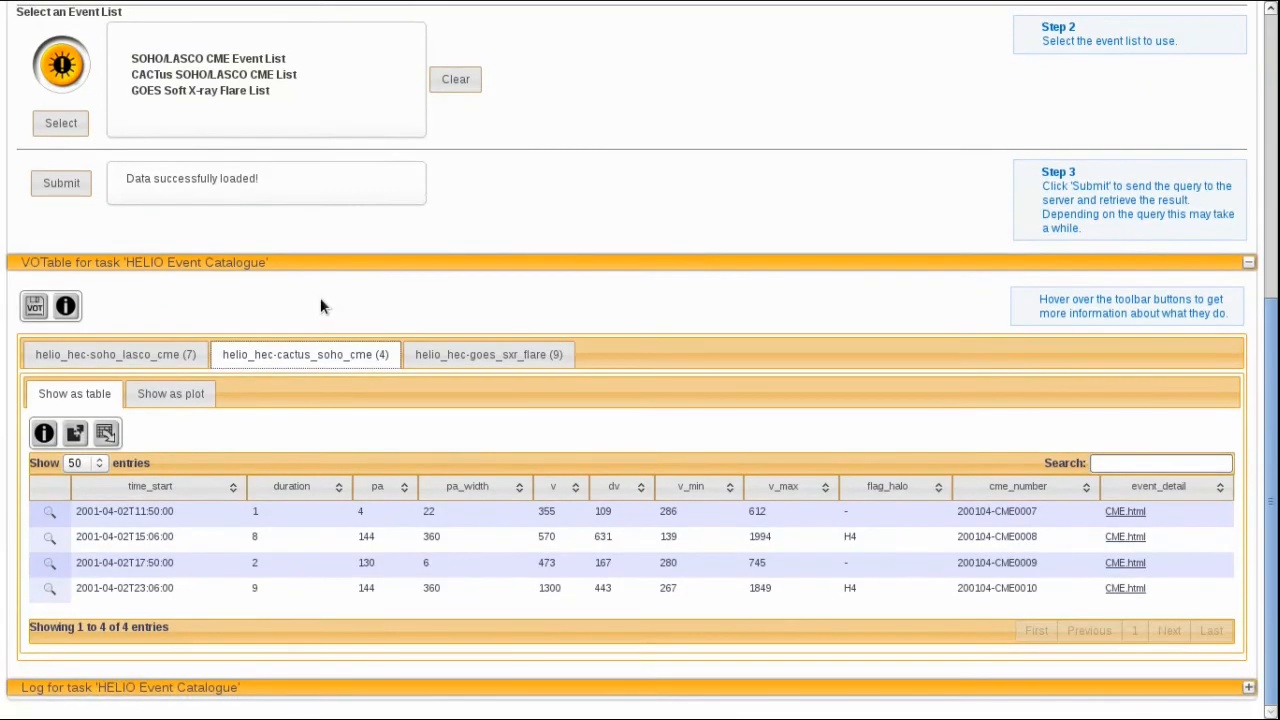
pyautogui.click(486, 491)
pyautogui.click(486, 508)
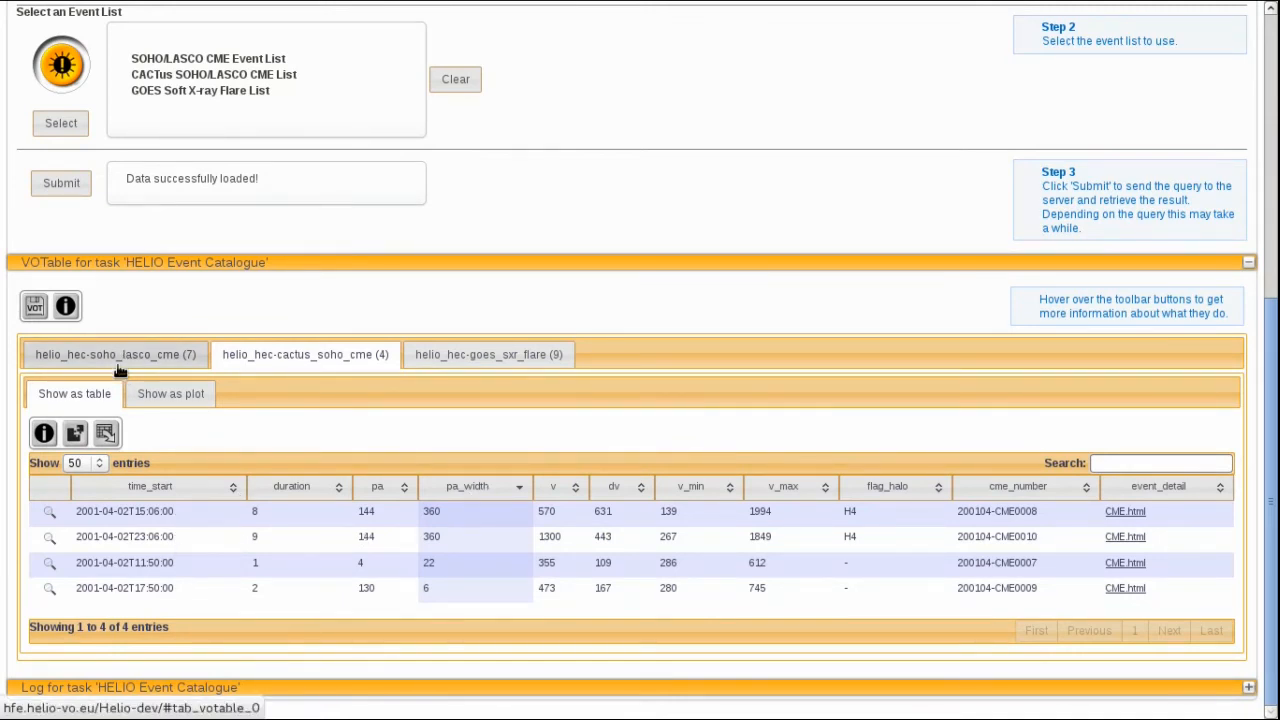
pyautogui.click(151, 541)
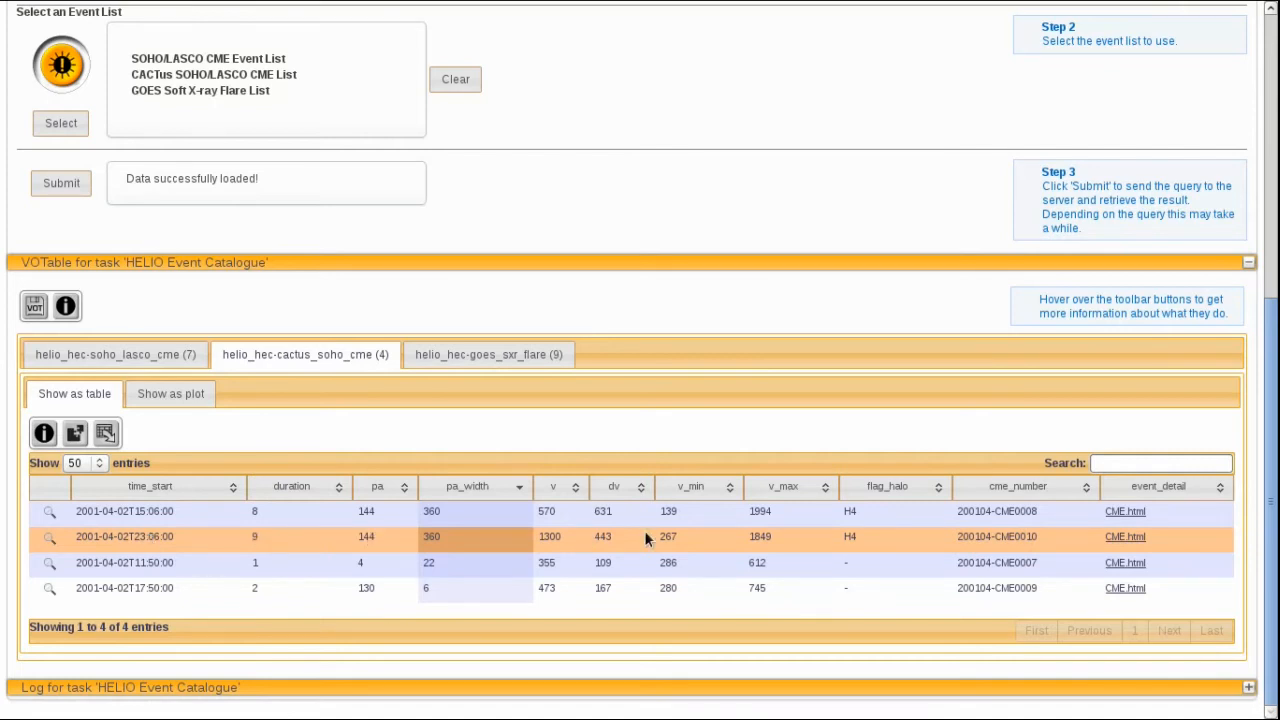
# View the event detail page of the 2001-04-02T23:06:00 CME, play its movie from near the start, and close the page
pyautogui.click(1125, 537)
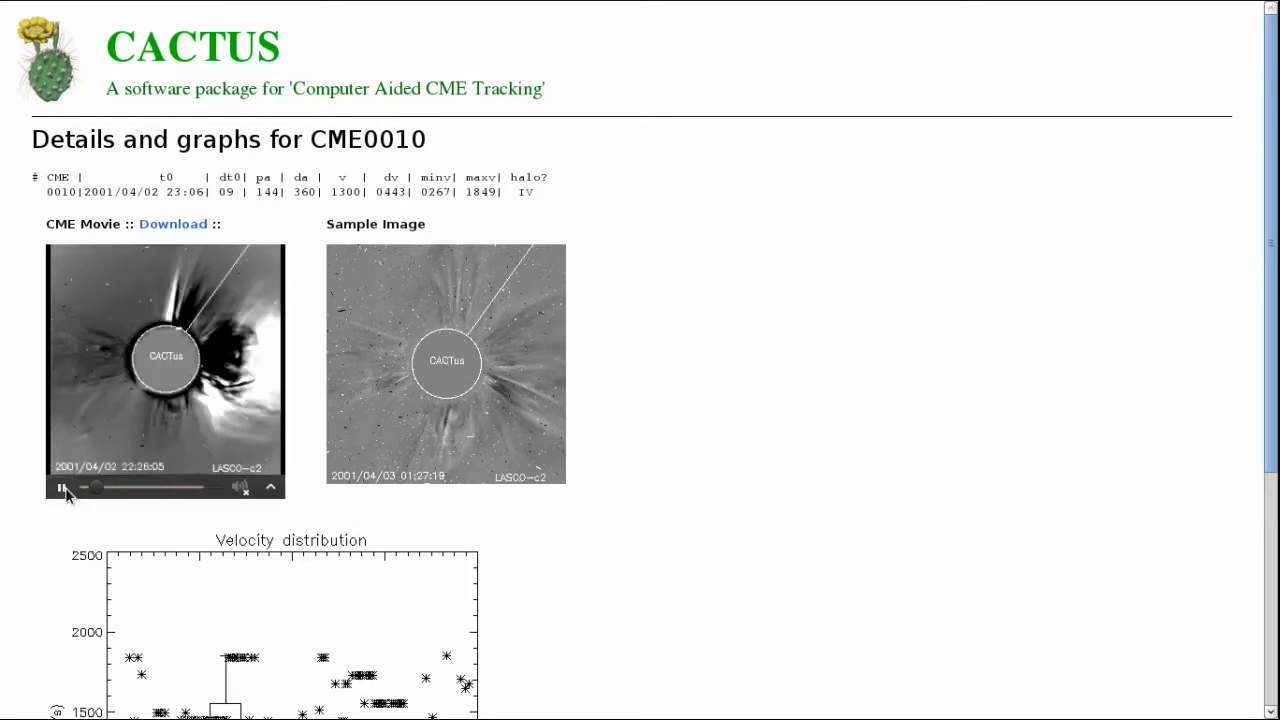
pyautogui.moveTo(99, 488); pyautogui.dragTo(91, 487)
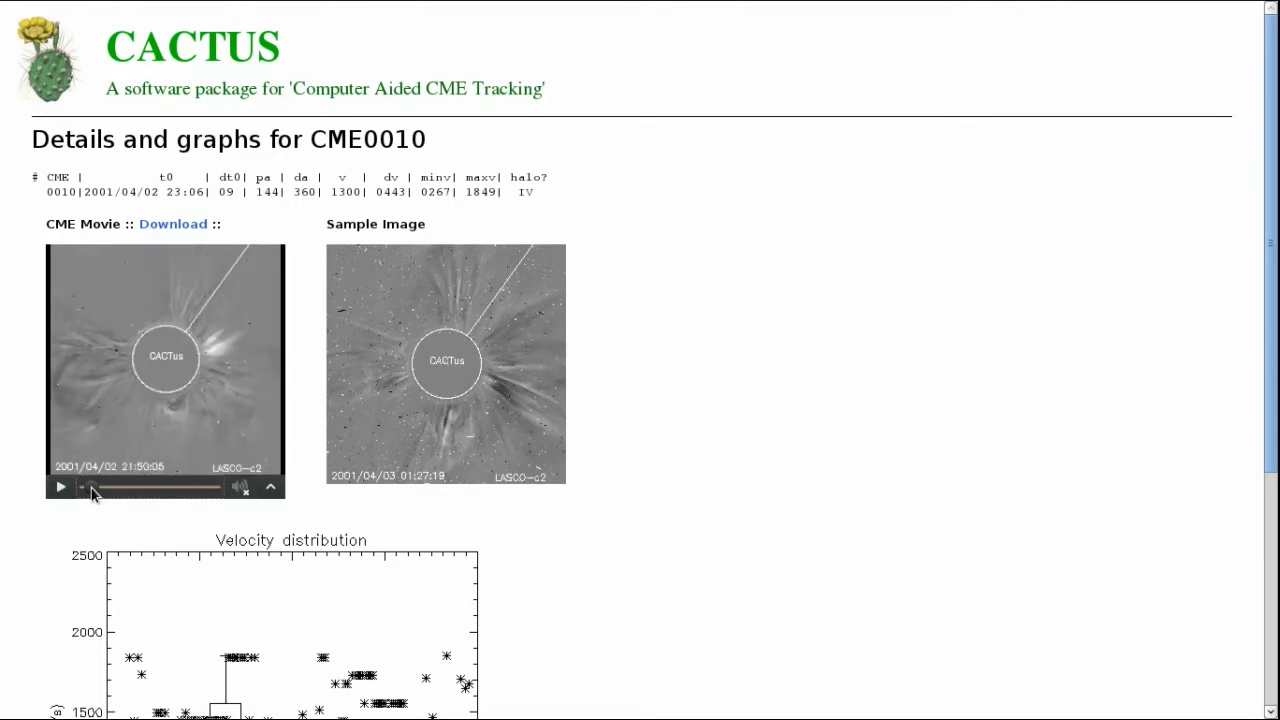
pyautogui.click(59, 490)
pyautogui.click(60, 490)
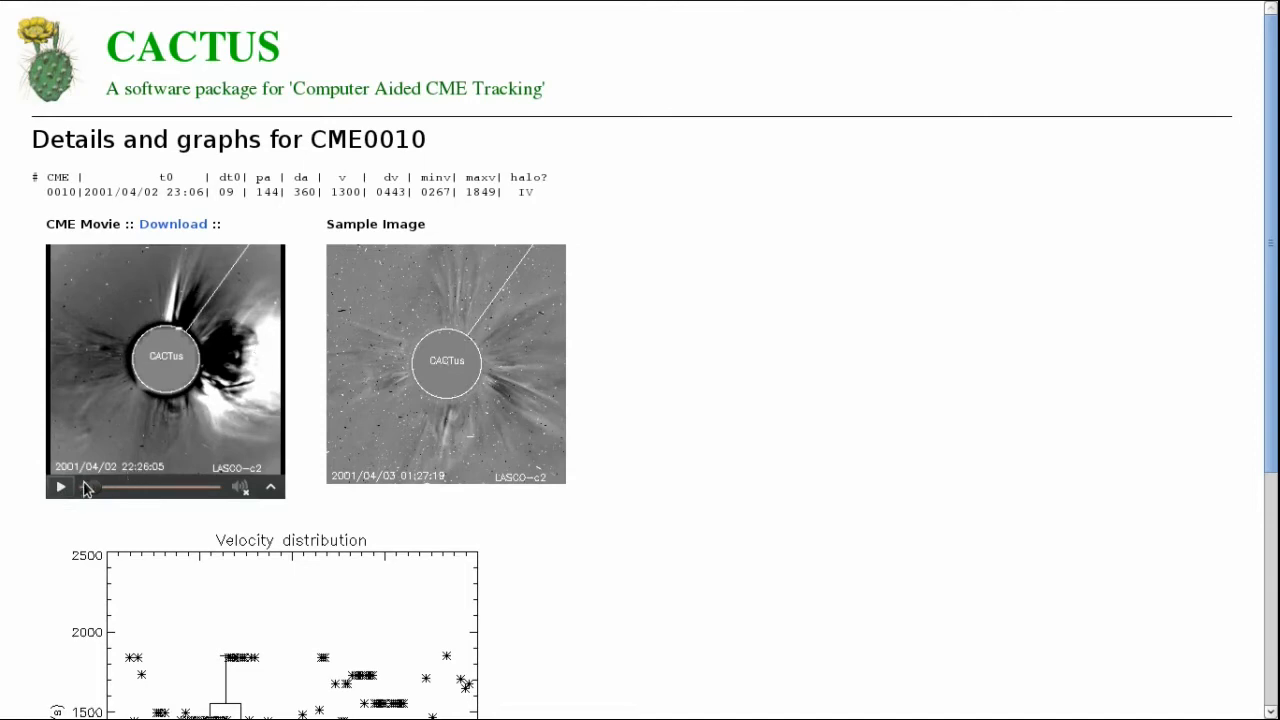
pyautogui.click(62, 490)
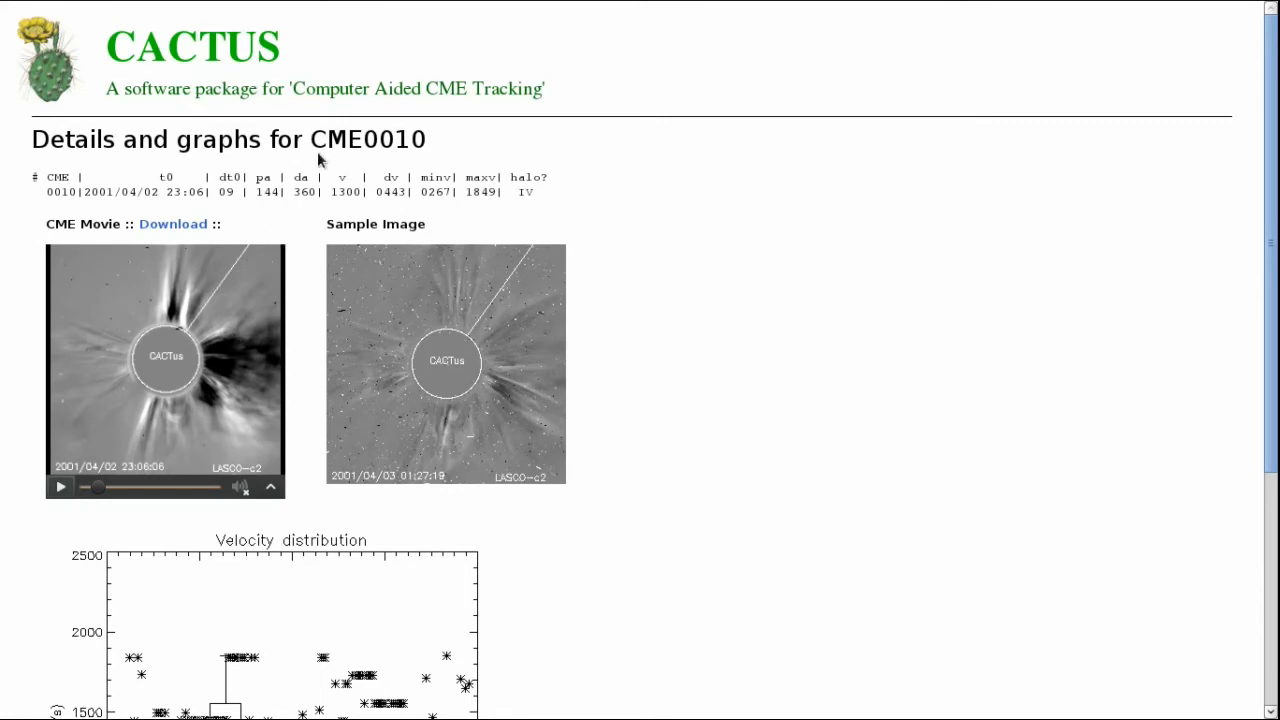
pyautogui.hotkey('ctrl', 'w')
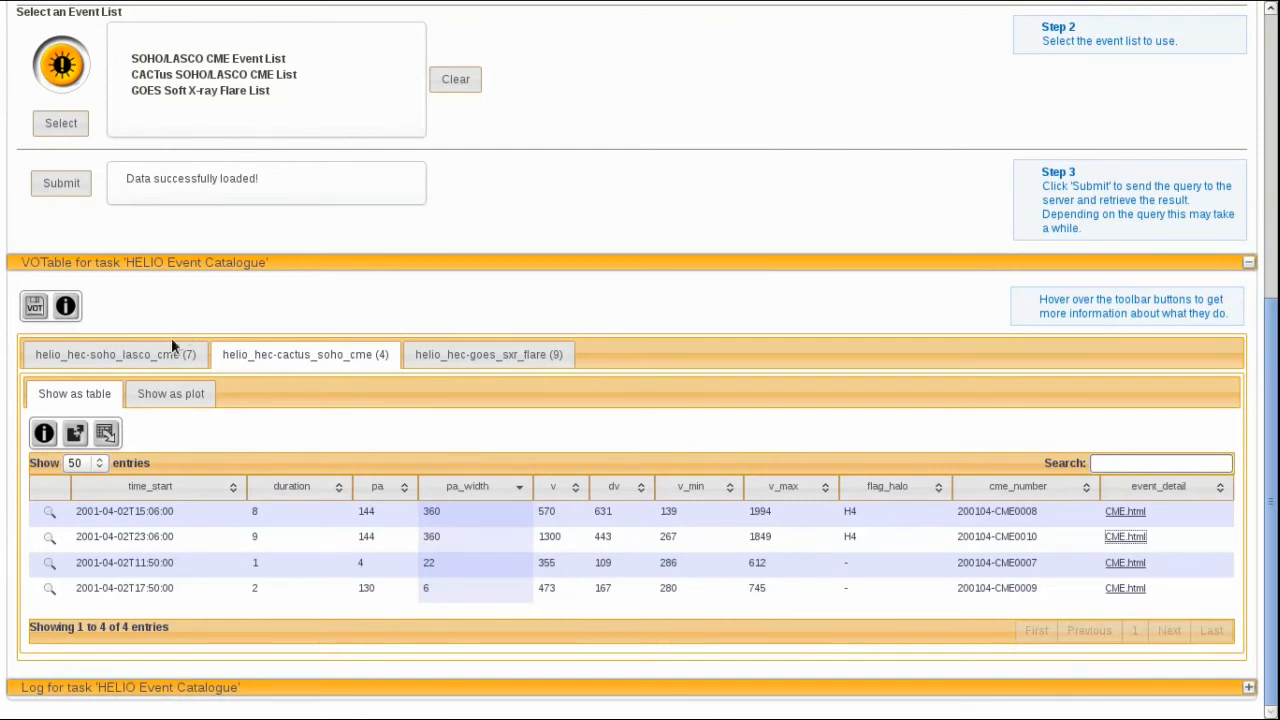
# Sort the GOES soft X-ray flare results by descending xray_class and select the X20.0 flare
pyautogui.click(470, 355)
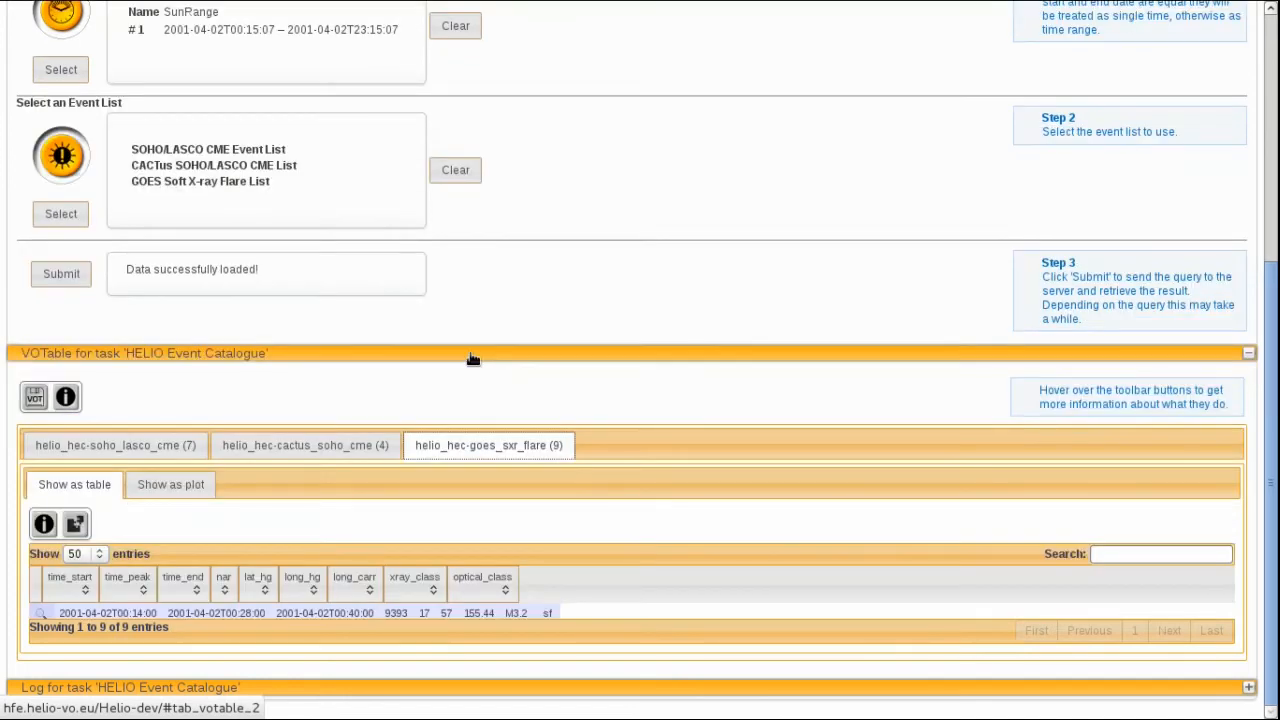
pyautogui.scroll(-4, 709, 252)
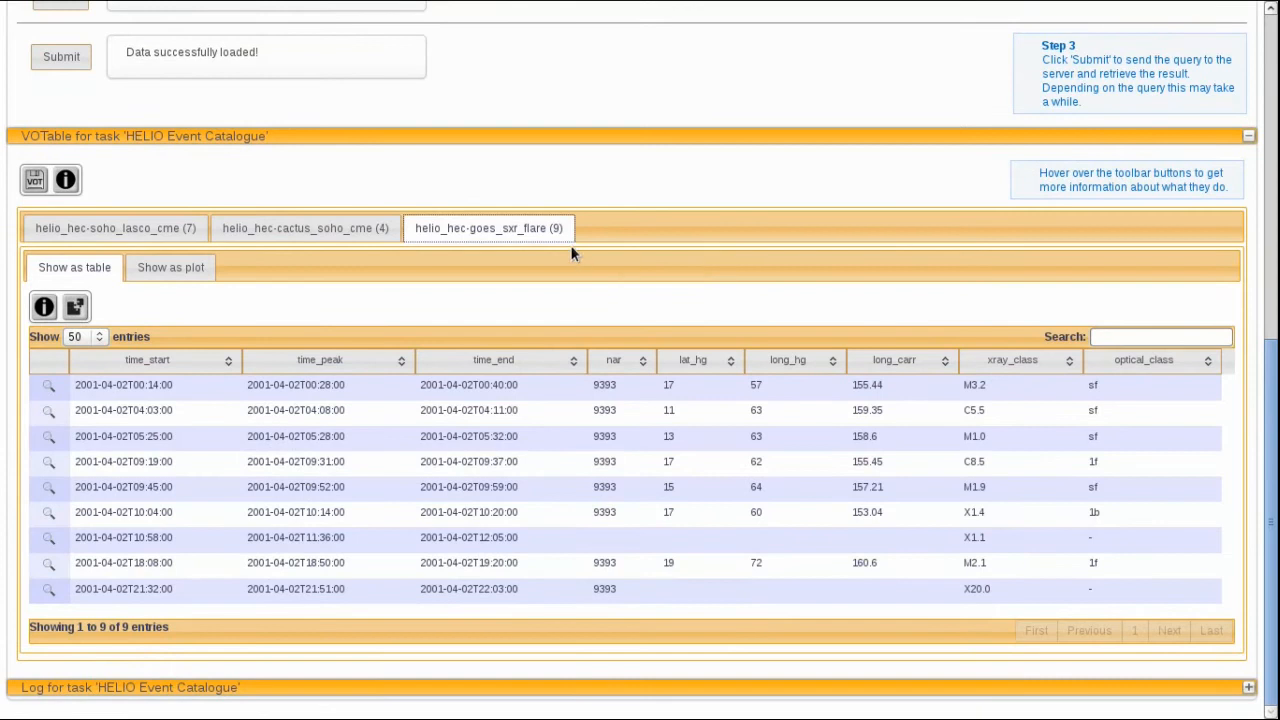
pyautogui.click(1075, 359)
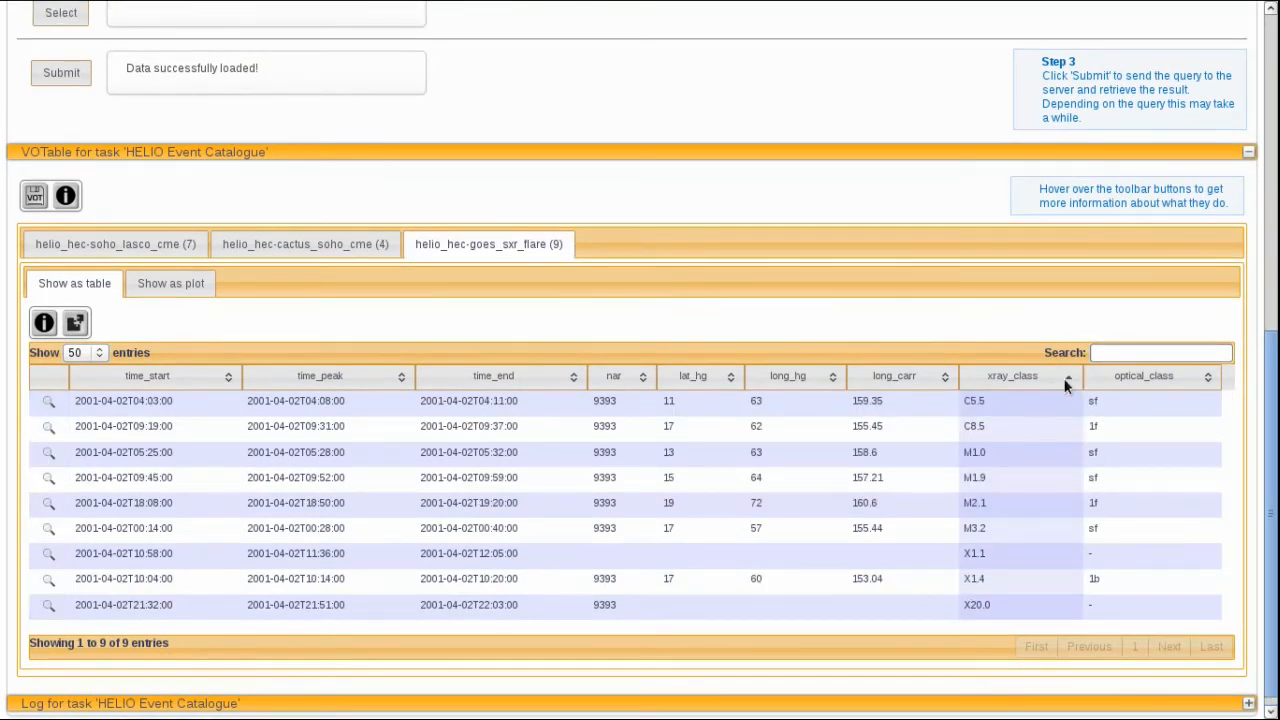
pyautogui.click(1064, 380)
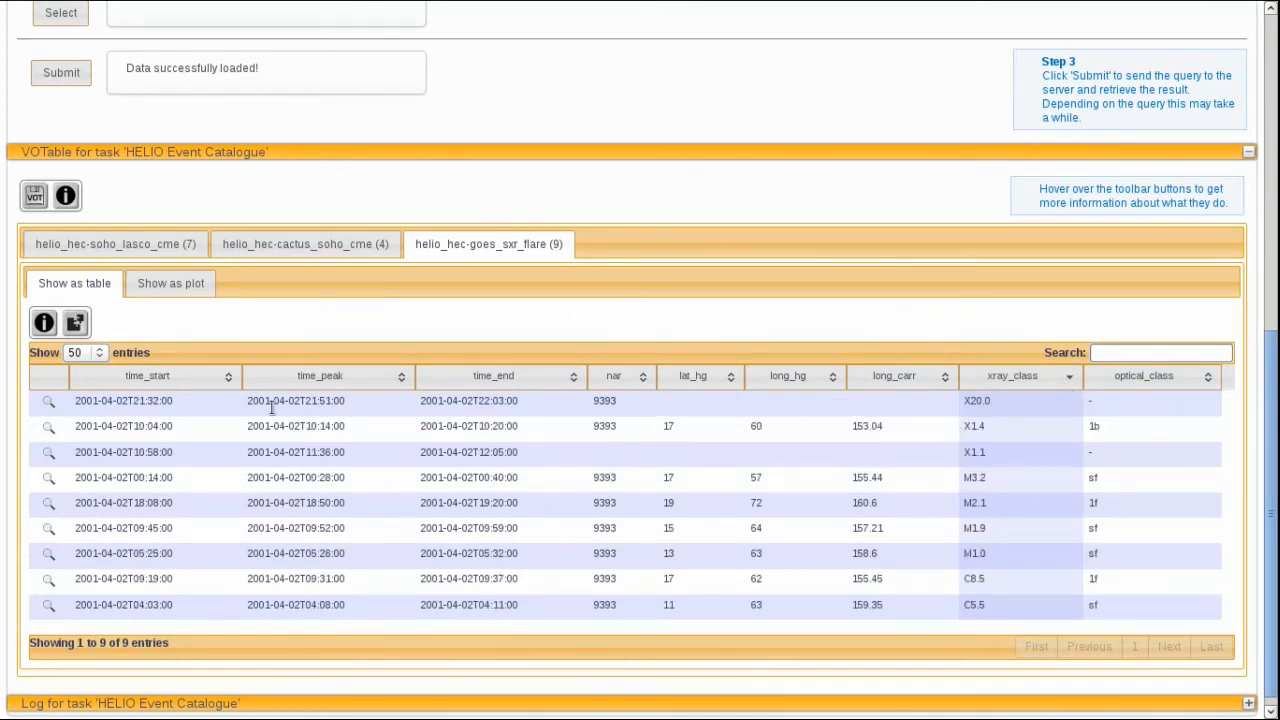
pyautogui.click(183, 401)
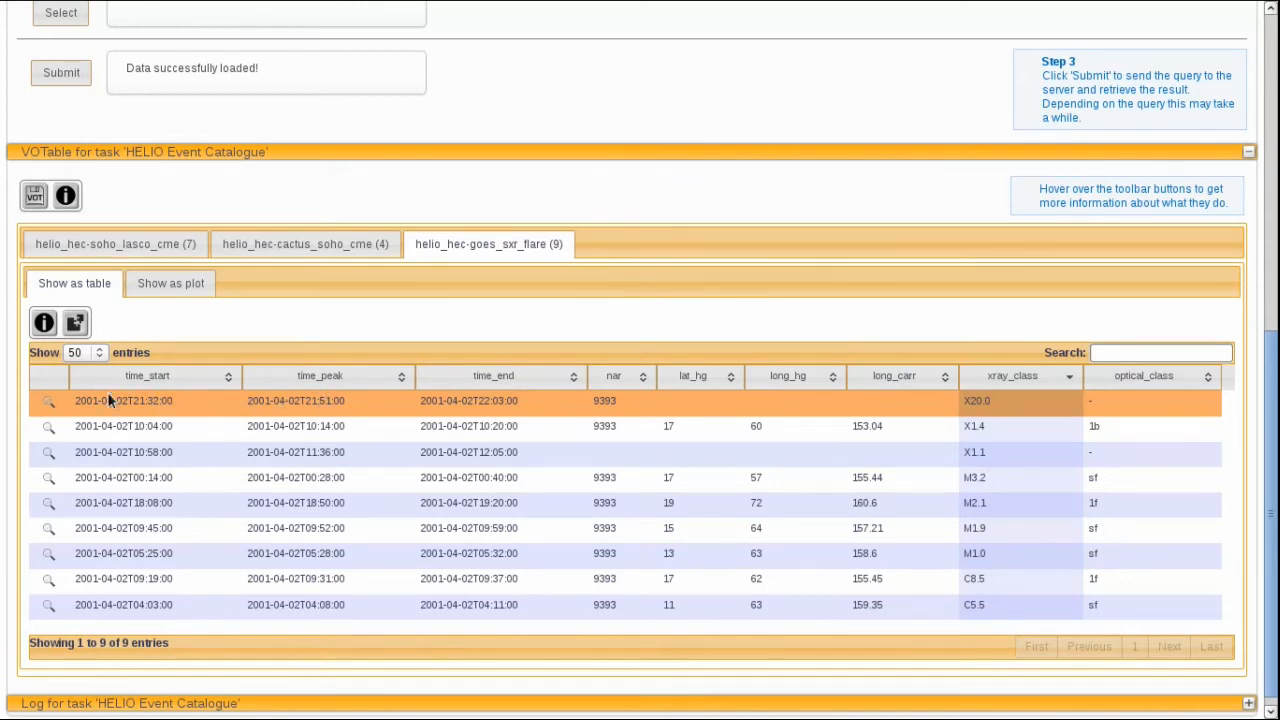
# Extract the selected flare's time range and set its end date to 2001-04-02T23:59:00
pyautogui.click(77, 325)
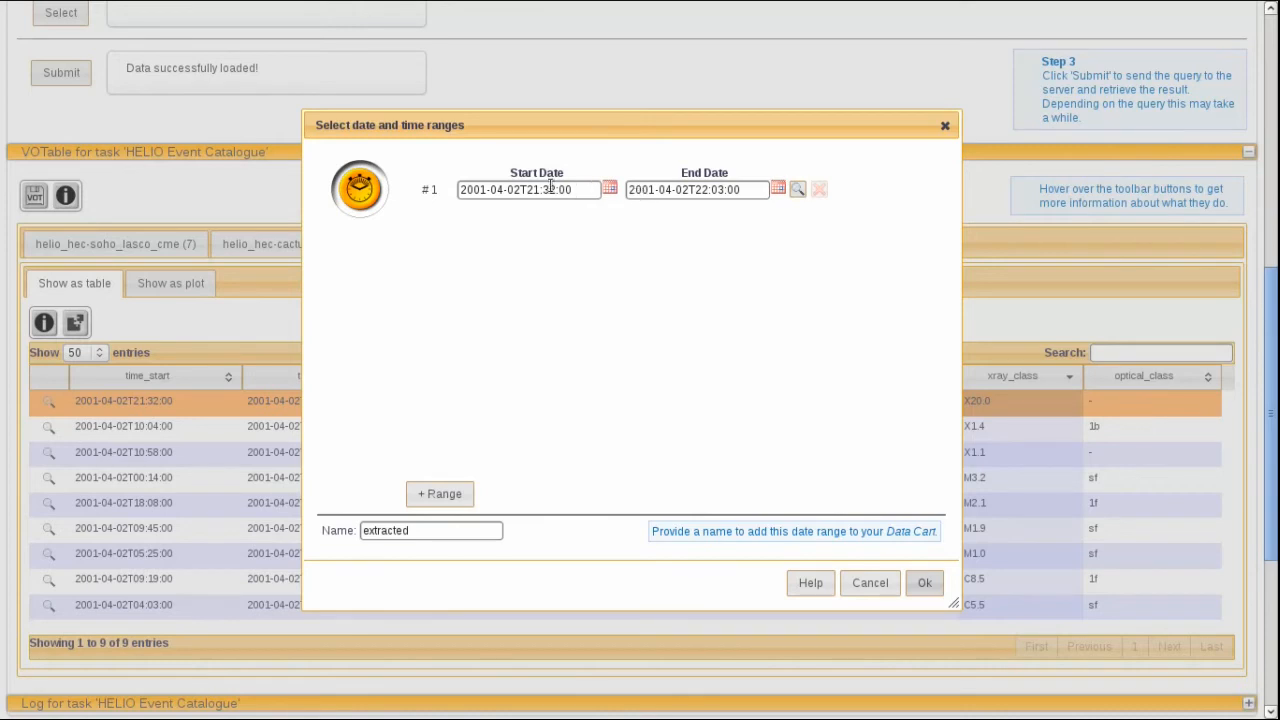
pyautogui.click(714, 196)
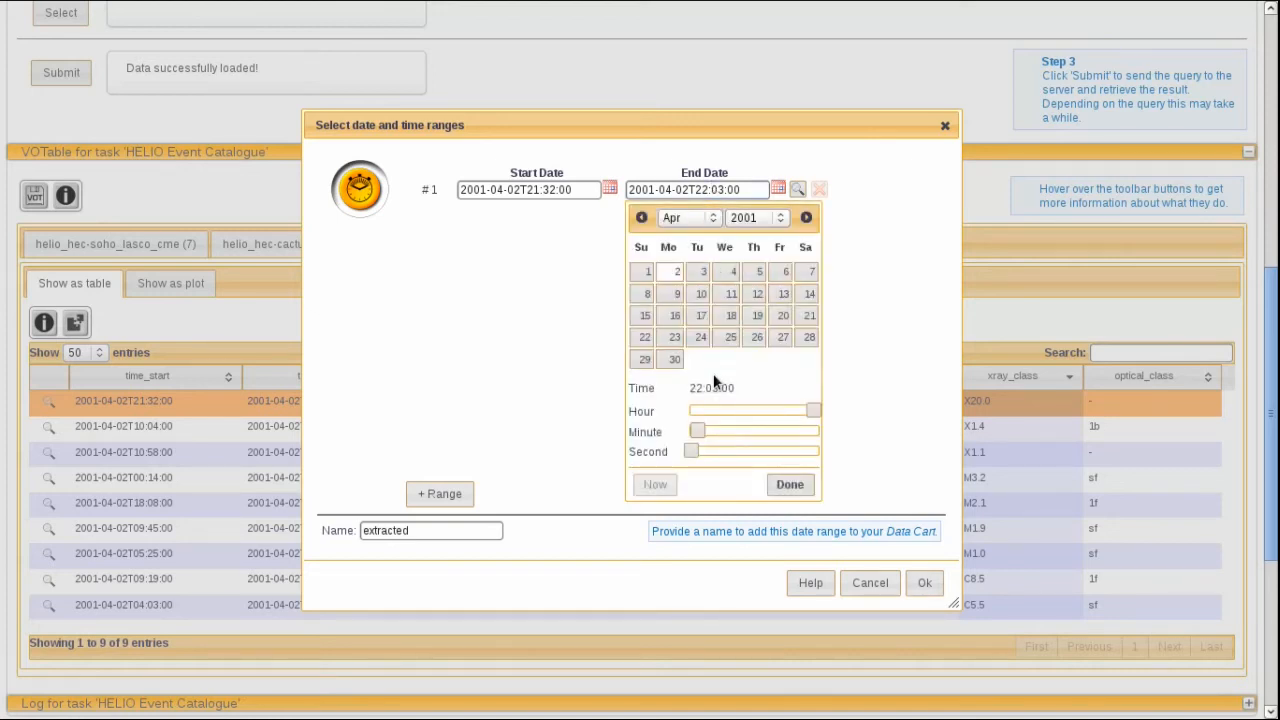
pyautogui.click(814, 408)
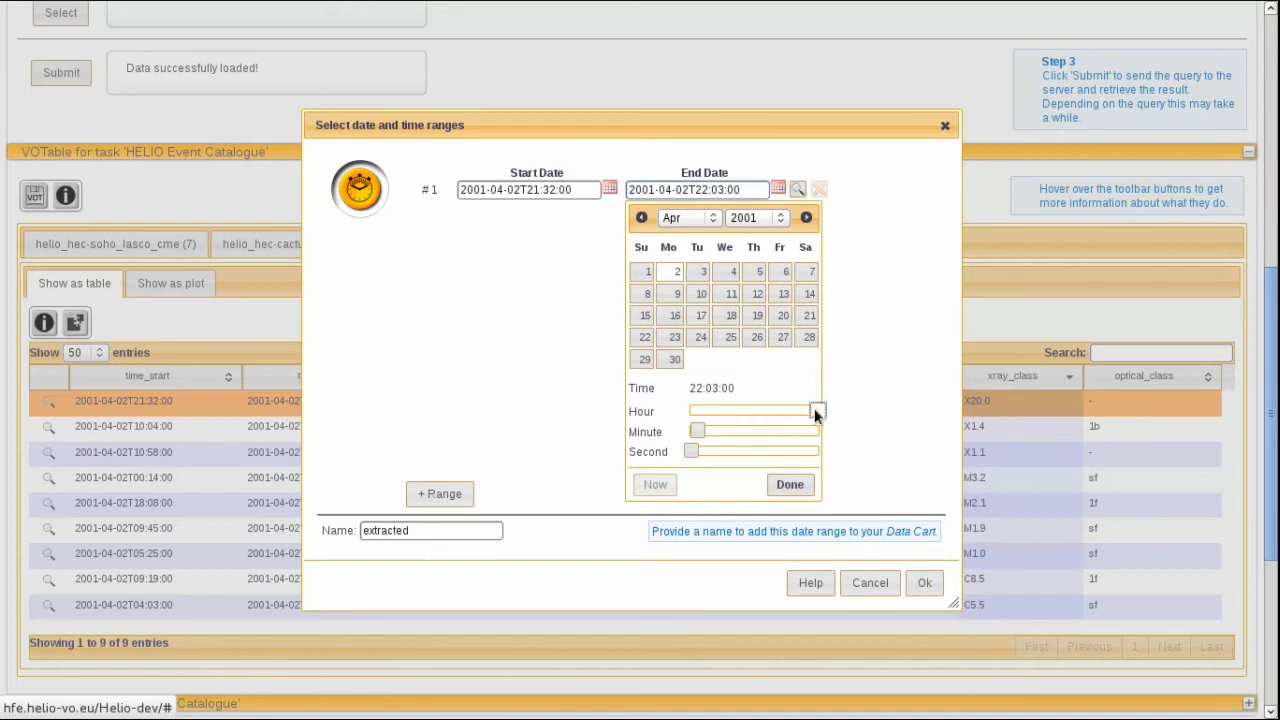
pyautogui.moveTo(700, 430); pyautogui.dragTo(826, 434)
pyautogui.click(790, 484)
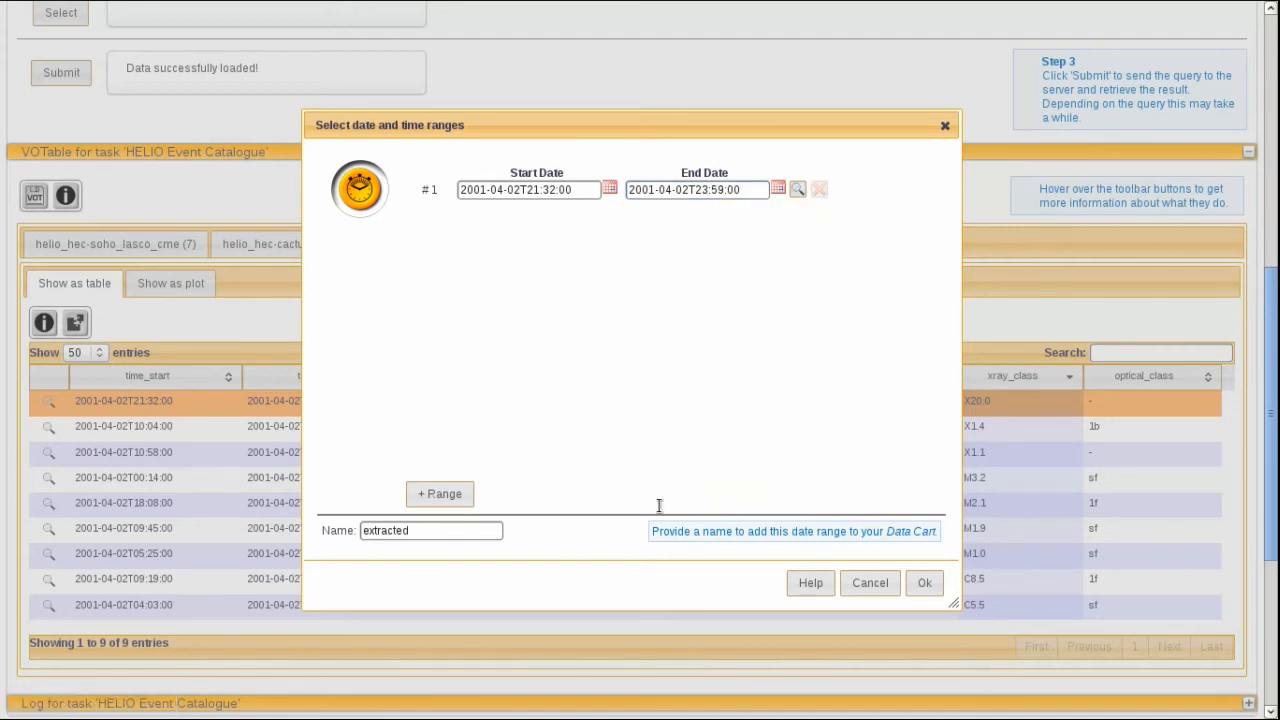
# Name the extracted flare time range SunStartRange and add it to the data cart
pyautogui.doubleClick(434, 533)
pyautogui.write('SunStartRange')
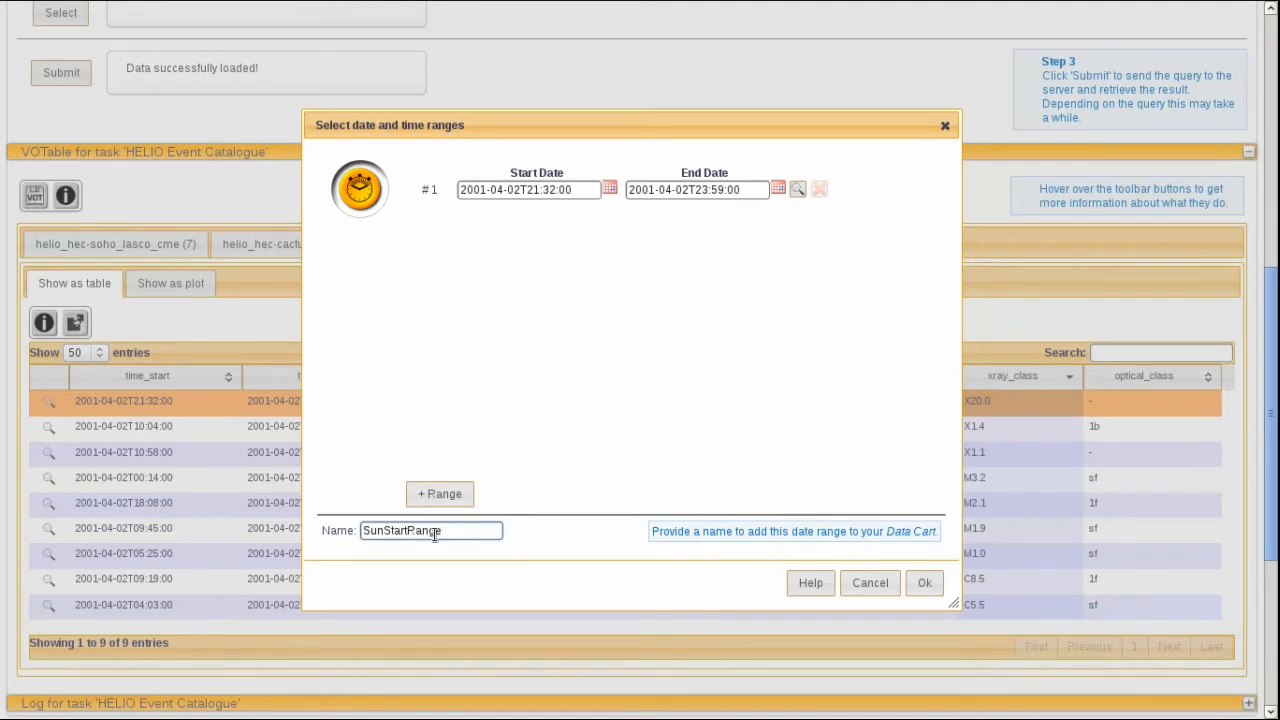
pyautogui.click(925, 585)
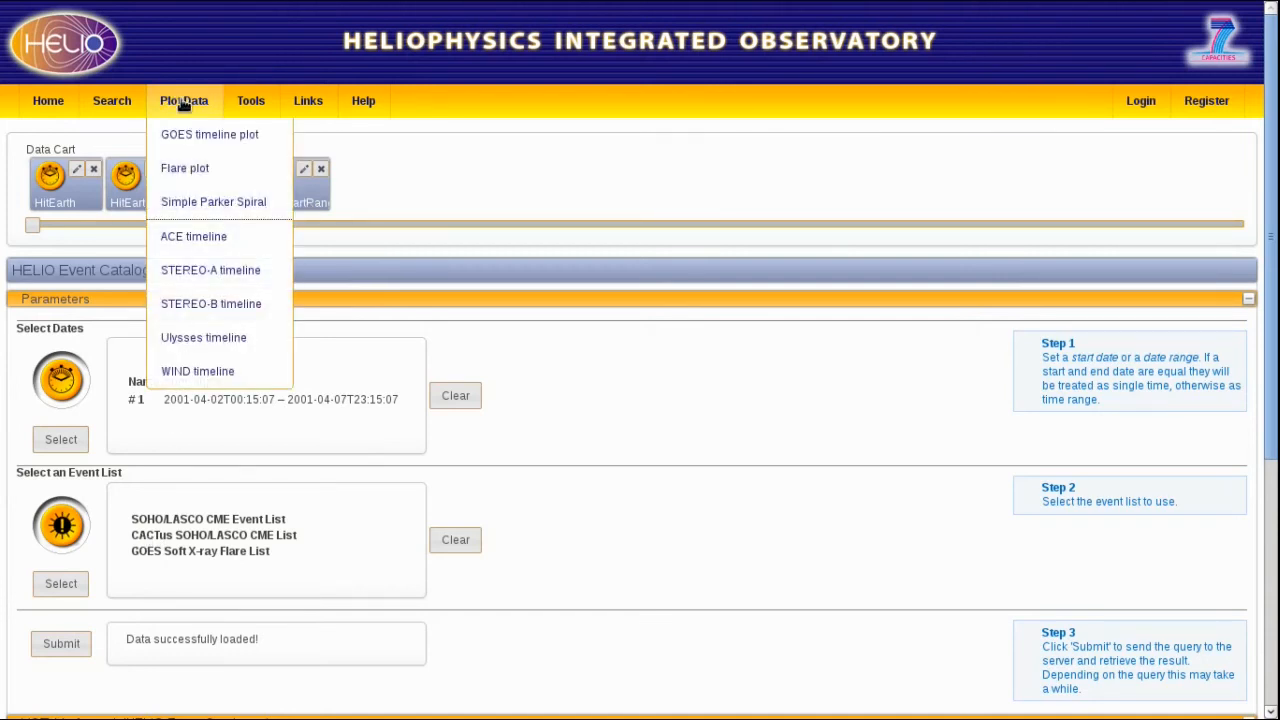
# Open the CME Forward Propagation Model and assign the SunStartRange cart item as its dates
pyautogui.moveTo(242, 108)
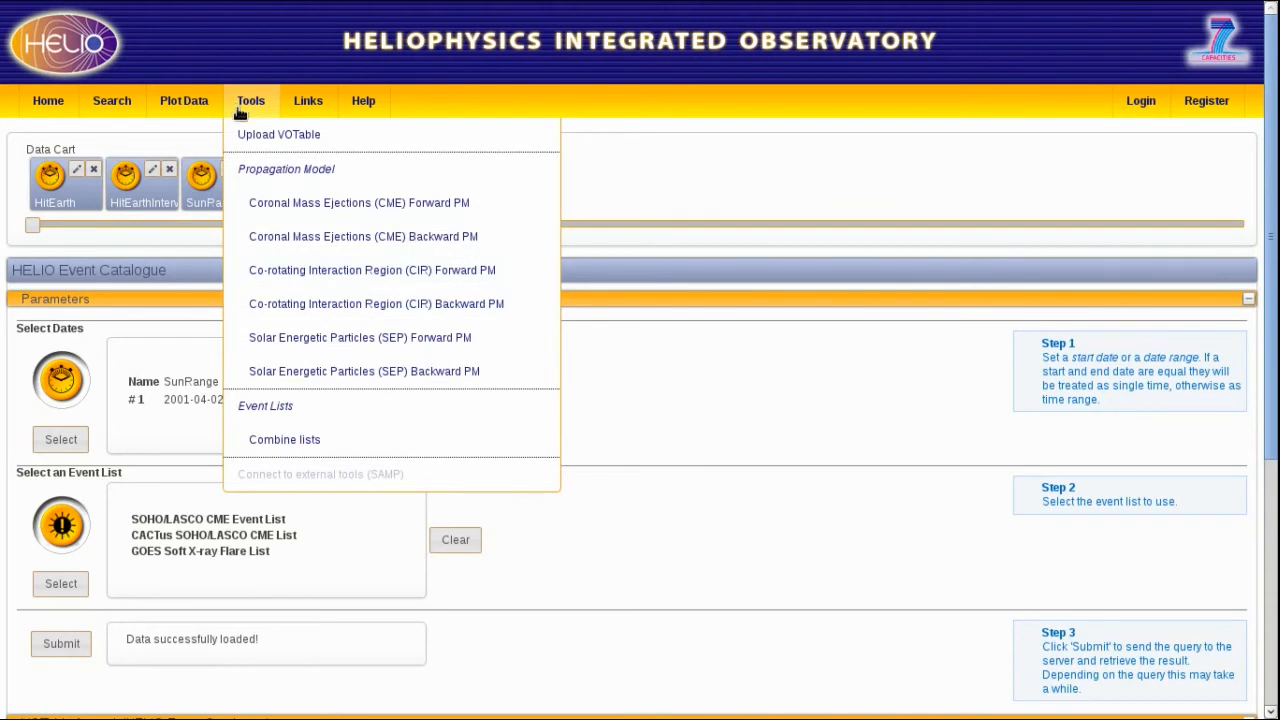
pyautogui.click(300, 205)
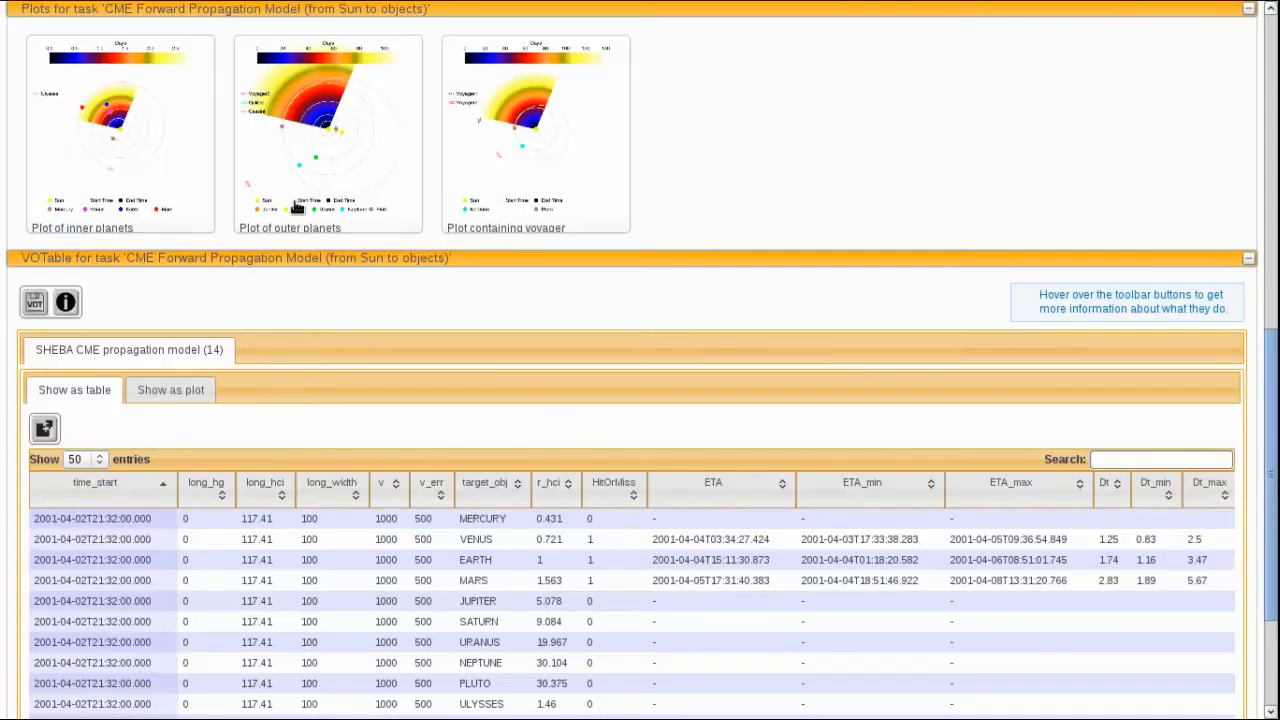
pyautogui.scroll(1, 497, 192)
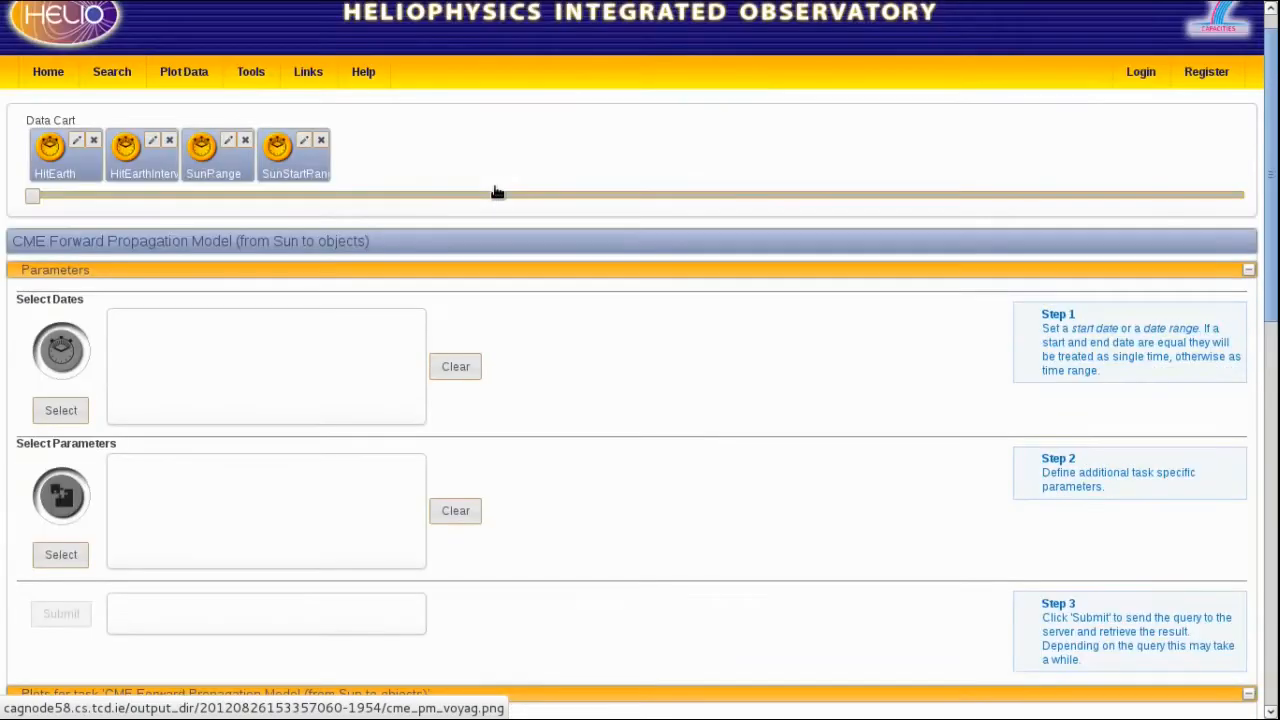
pyautogui.moveTo(268, 180); pyautogui.dragTo(63, 374)
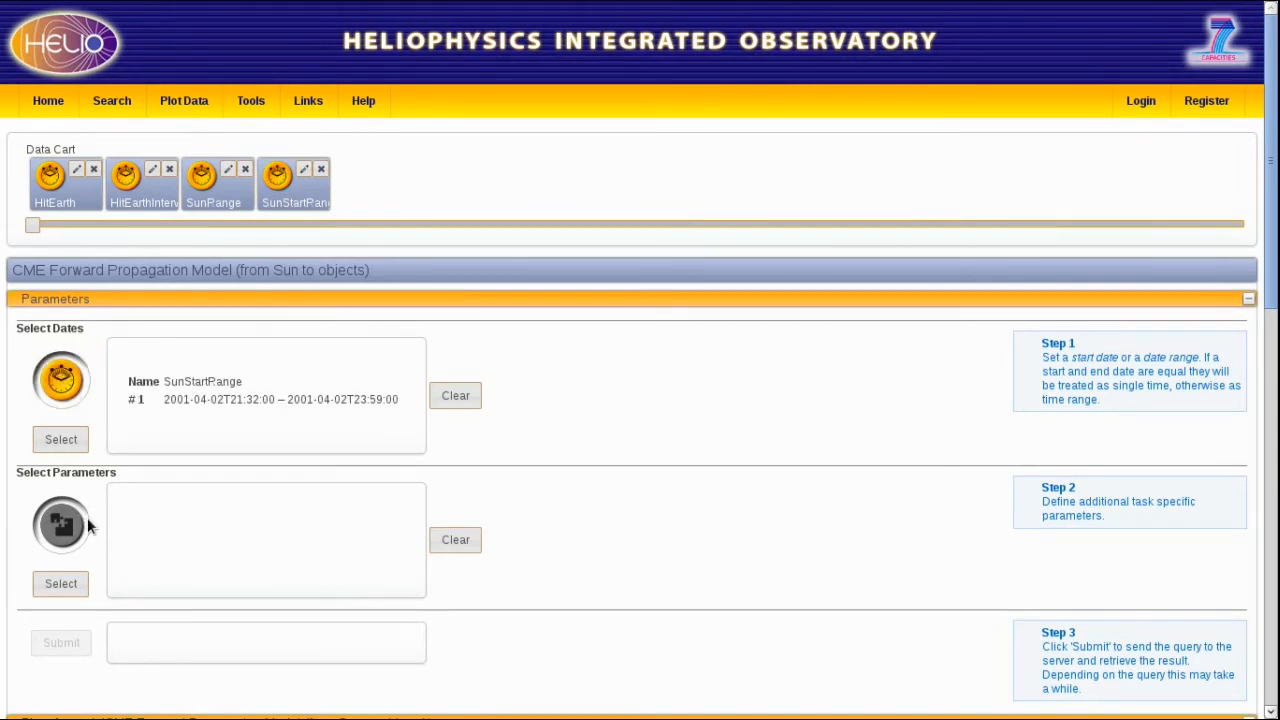
# Accept longitude 0, width 100, speed 1000 and speed error 500 as parameters, and submit the forward propagation model
pyautogui.click(88, 527)
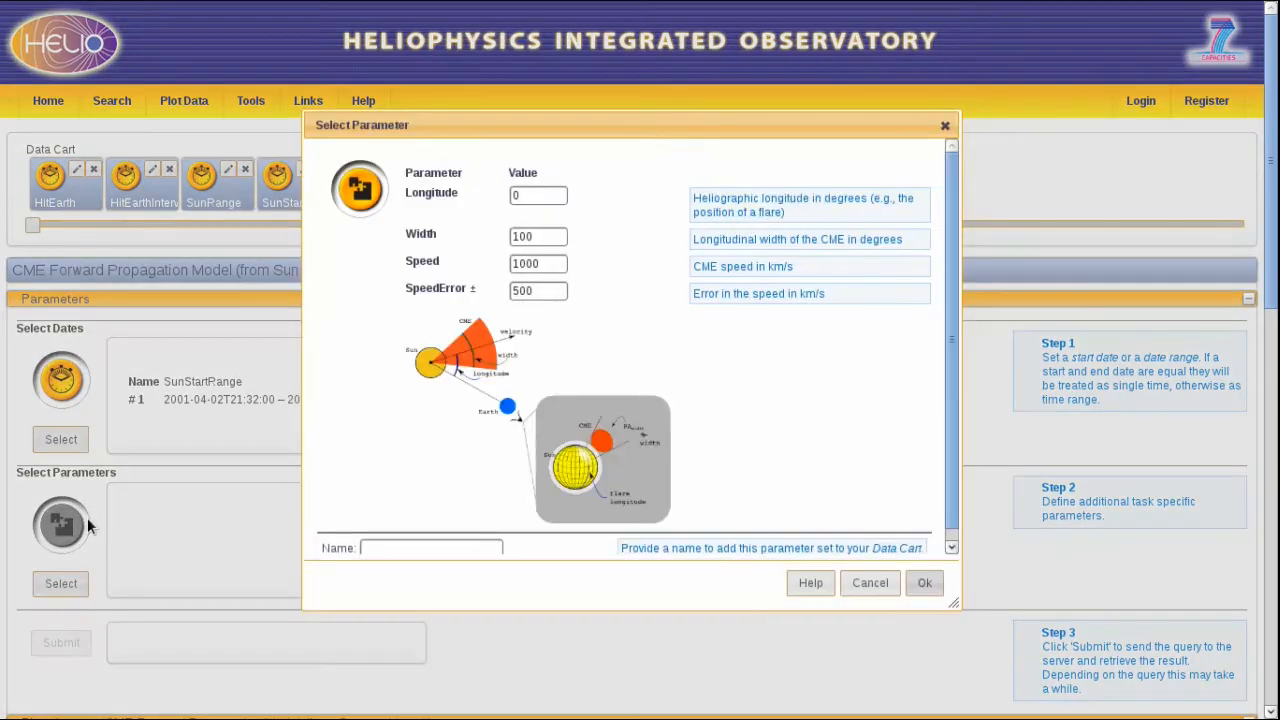
pyautogui.click(531, 195)
pyautogui.doubleClick(548, 237)
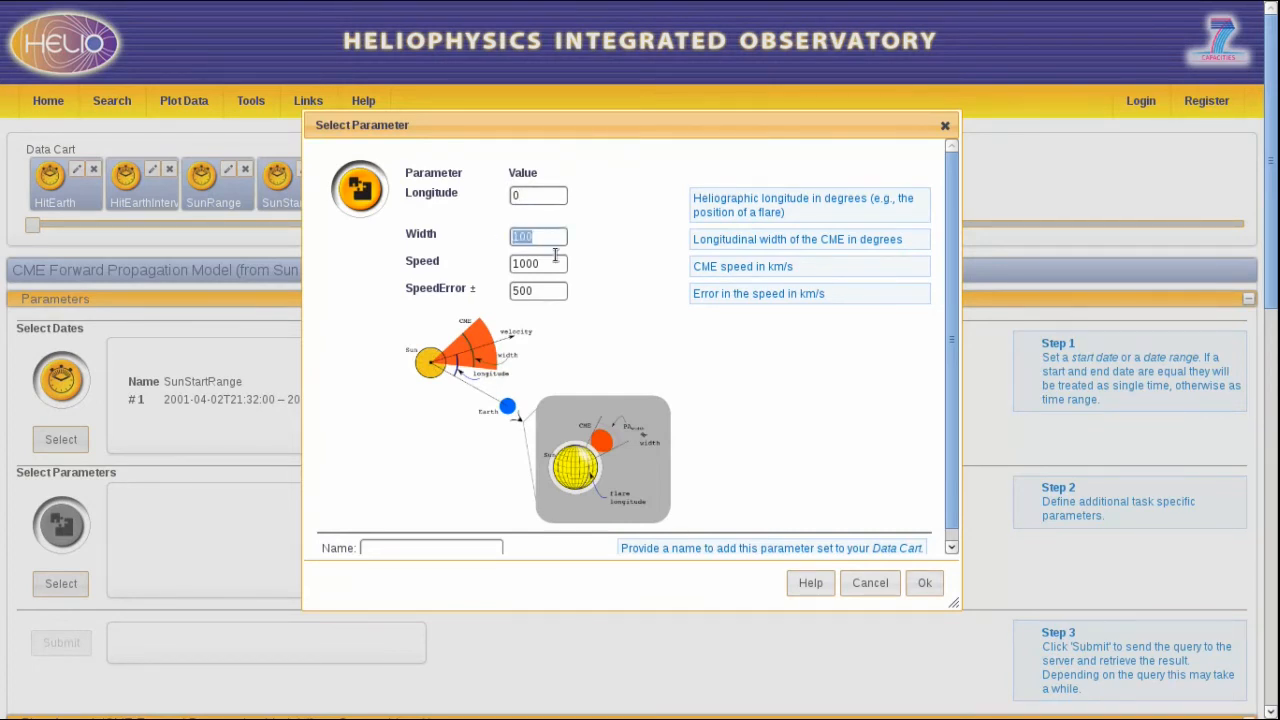
pyautogui.press('Tab')
pyautogui.press('Tab')
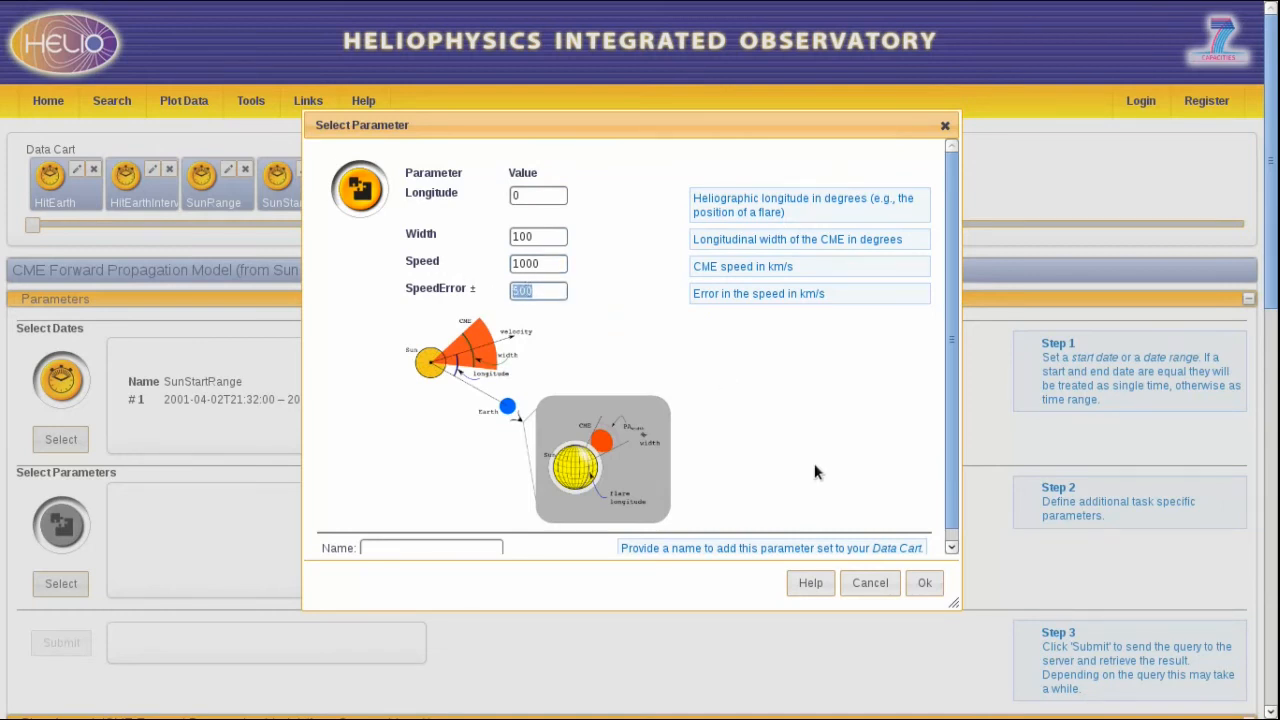
pyautogui.click(926, 584)
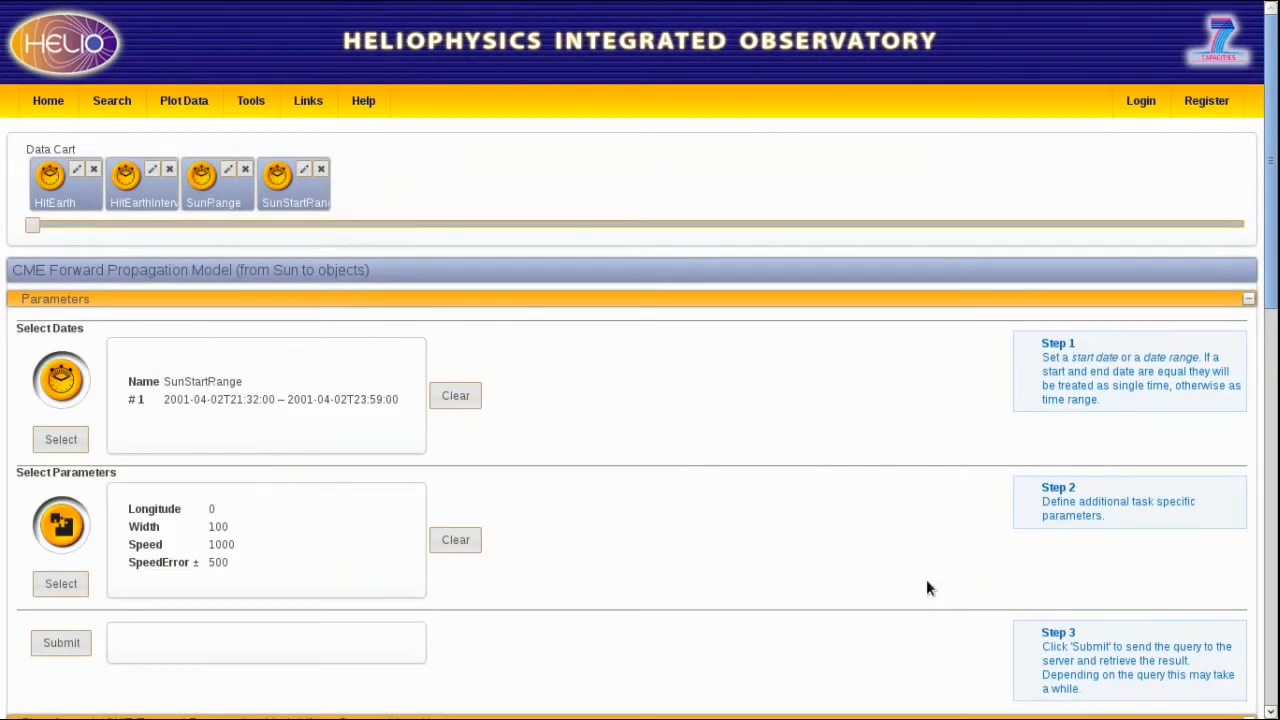
pyautogui.click(55, 648)
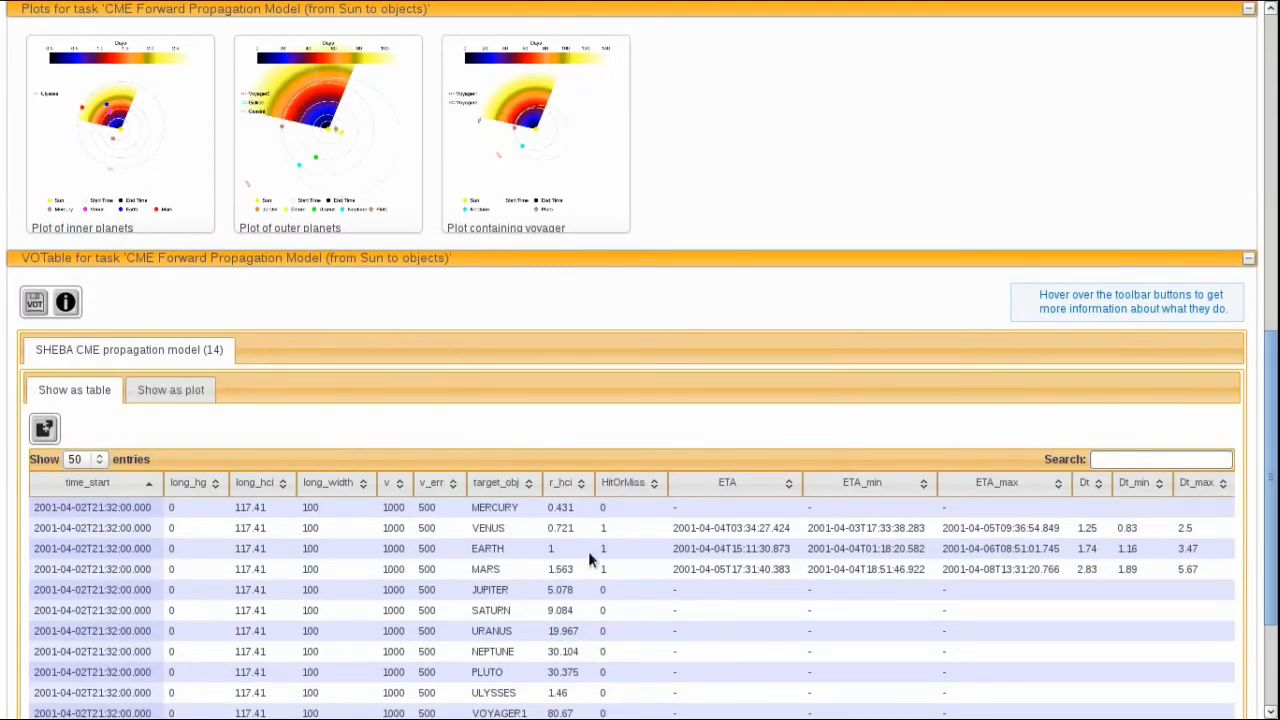
# Extract a date range from the MARS row of the propagation results and set its start date to 2001-04-04T18:54:00
pyautogui.click(458, 568)
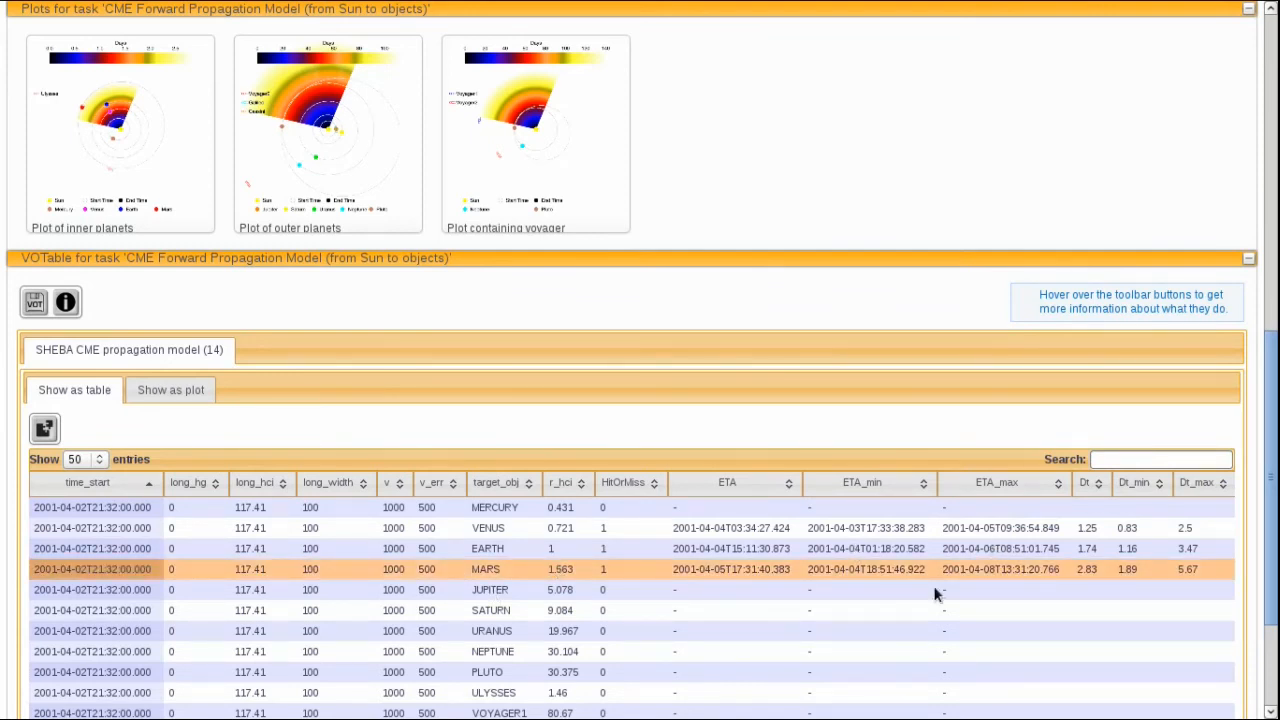
pyautogui.click(43, 430)
pyautogui.moveTo(555, 138); pyautogui.dragTo(369, 63)
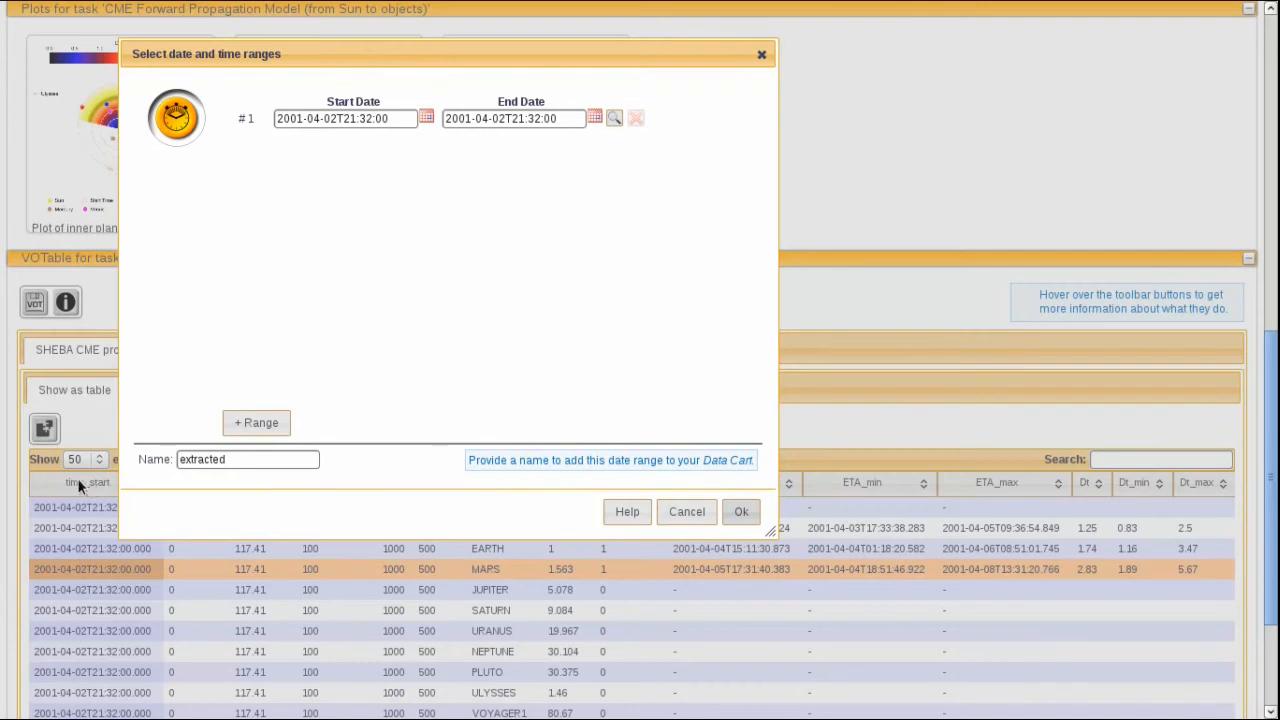
pyautogui.click(403, 122)
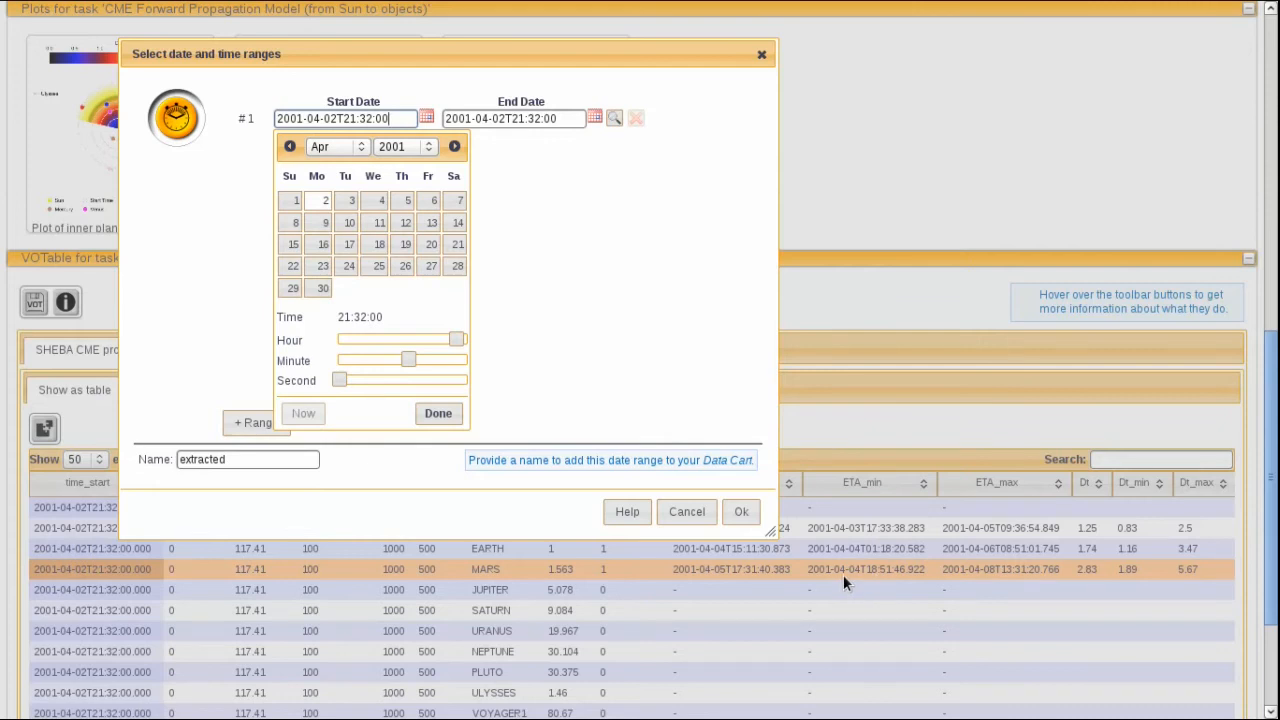
pyautogui.click(378, 203)
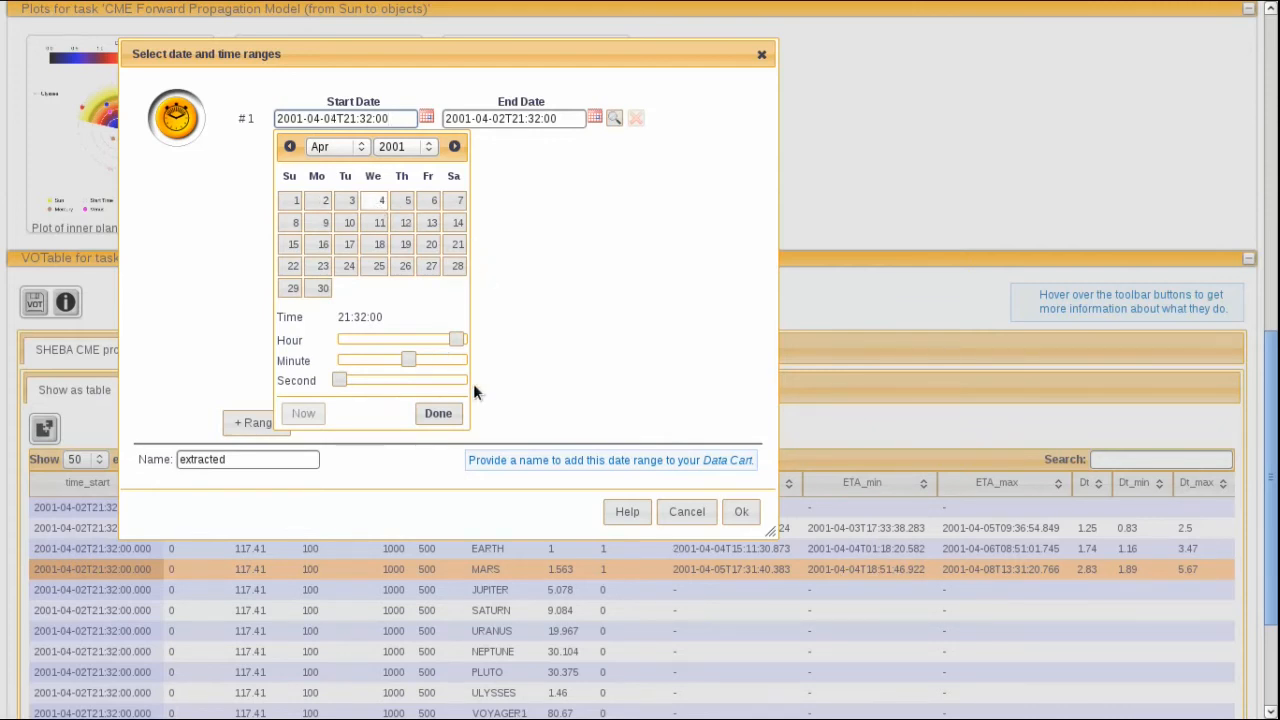
pyautogui.moveTo(454, 340)
pyautogui.mouseDown()
pyautogui.moveTo(427, 341)
pyautogui.moveTo(456, 361)
pyautogui.mouseUp()
pyautogui.click(440, 414)
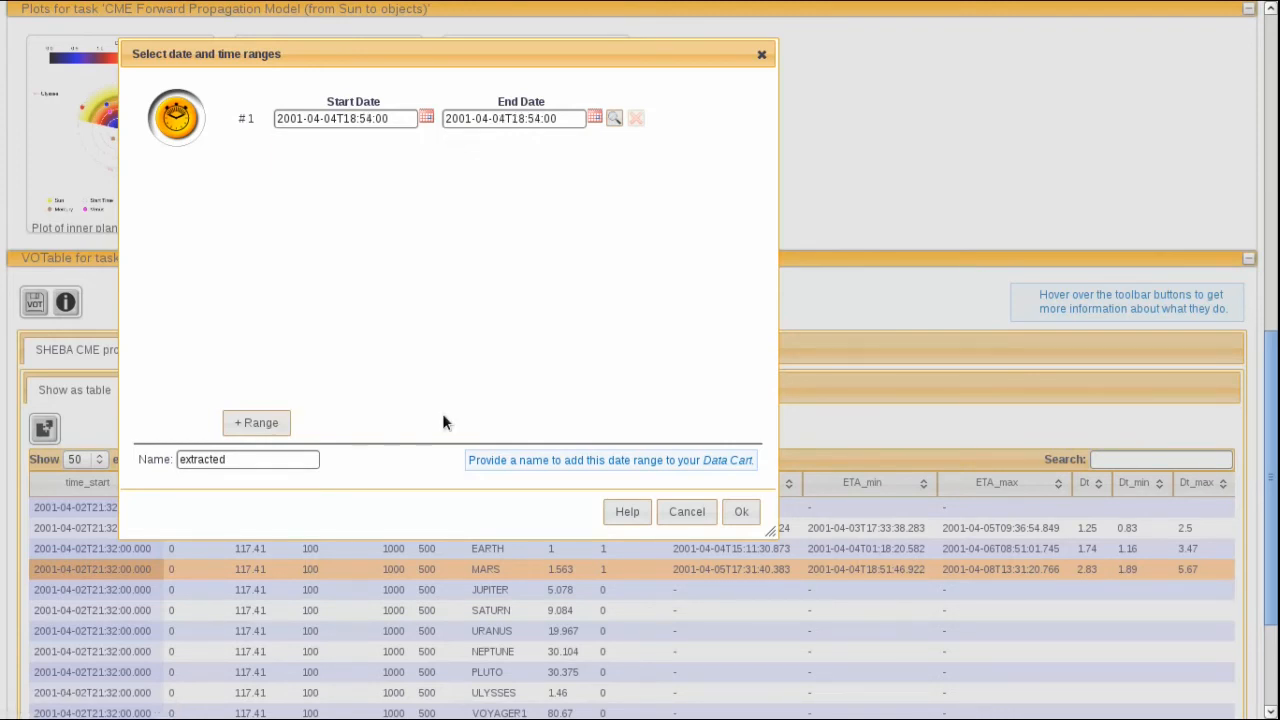
# Set the end date of the extracted Mars range to 2001-04-08T13:31:00
pyautogui.click(524, 121)
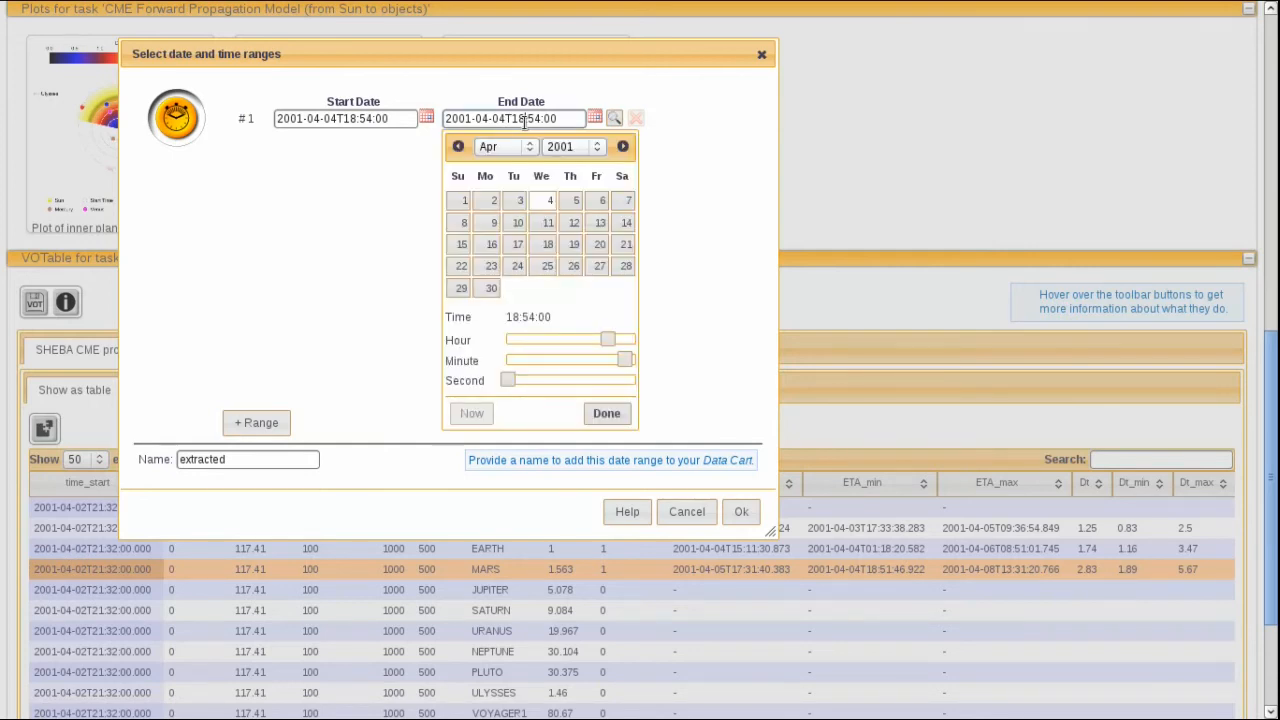
pyautogui.click(464, 223)
pyautogui.moveTo(611, 339); pyautogui.dragTo(576, 361)
pyautogui.click(606, 413)
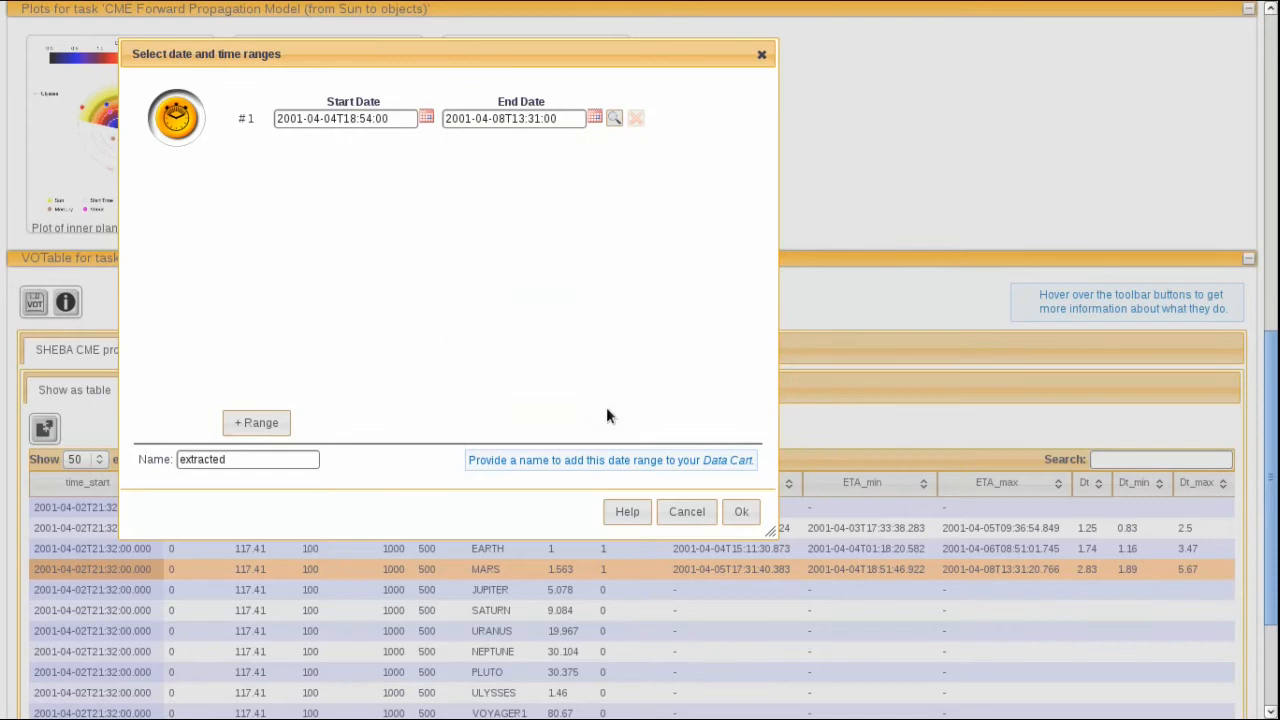
# Name the extracted date range MarsHitRange and add it to the data cart
pyautogui.doubleClick(289, 461)
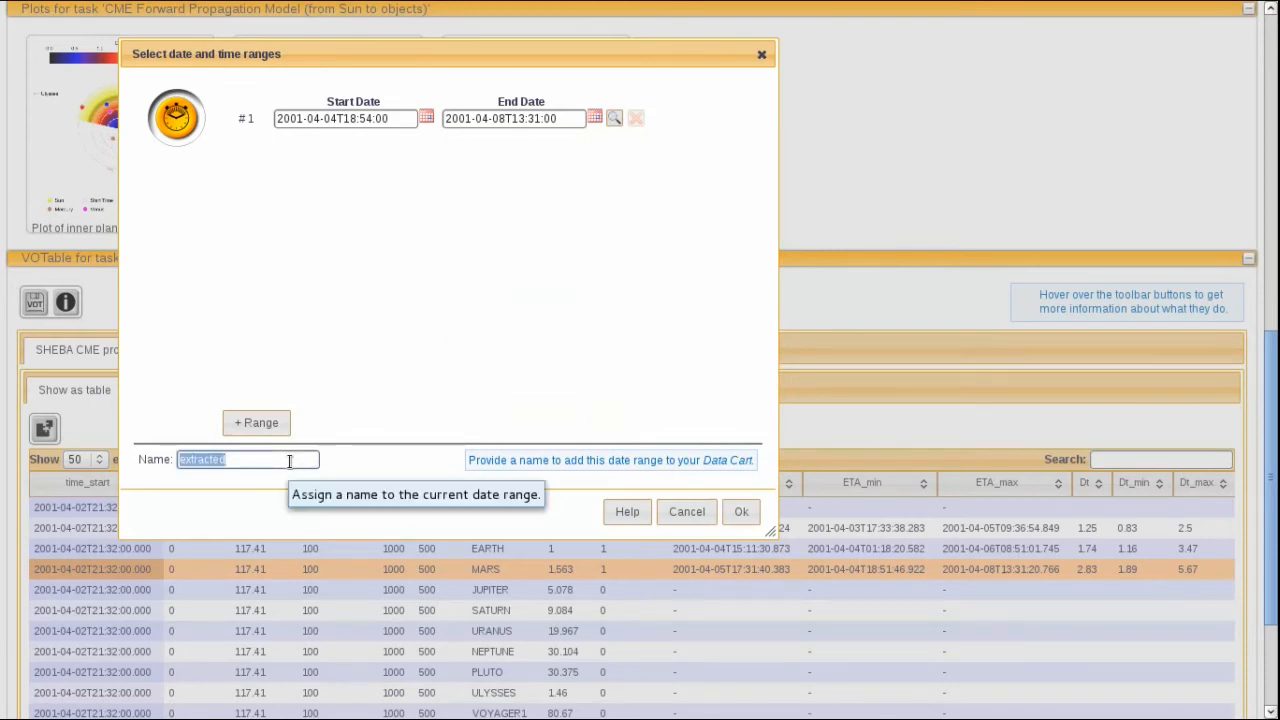
pyautogui.write('MarshitRan')
pyautogui.press('BackSpace')
pyautogui.press('BackSpace')
pyautogui.press('BackSpace')
pyautogui.press('BackSpace')
pyautogui.press('BackSpace')
pyautogui.press('BackSpace')
pyautogui.write('HitRange')
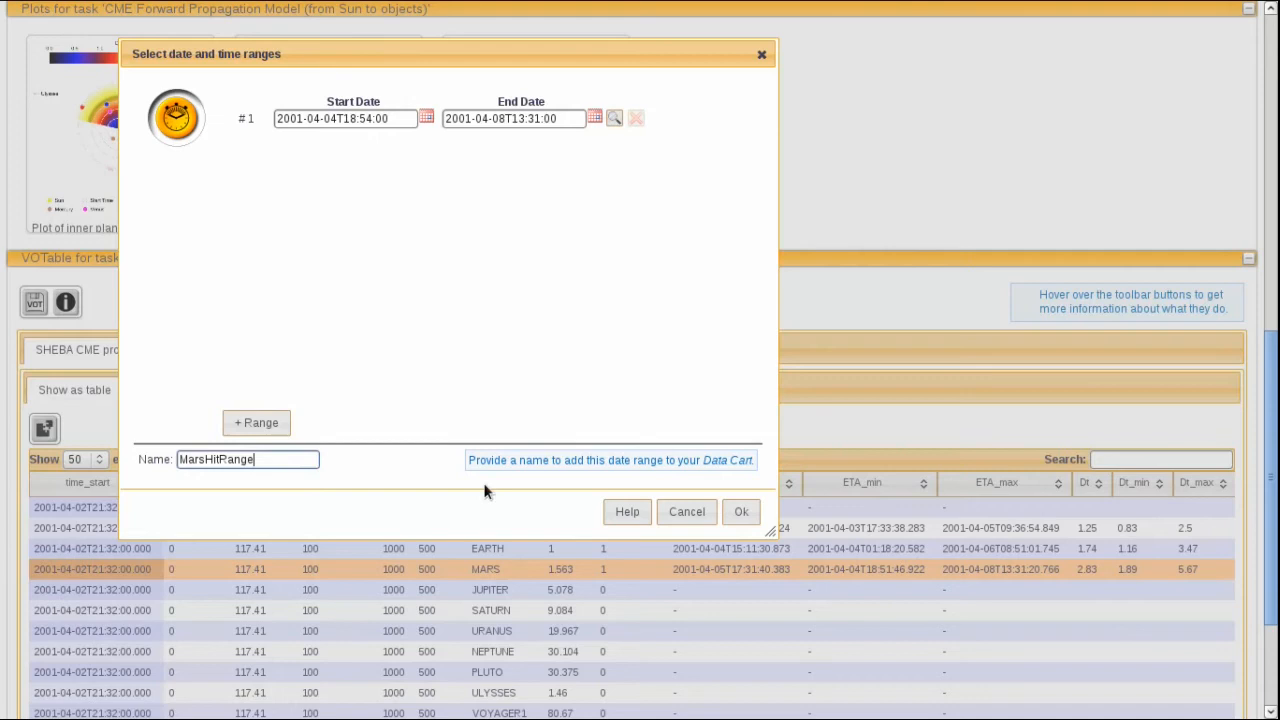
pyautogui.click(742, 513)
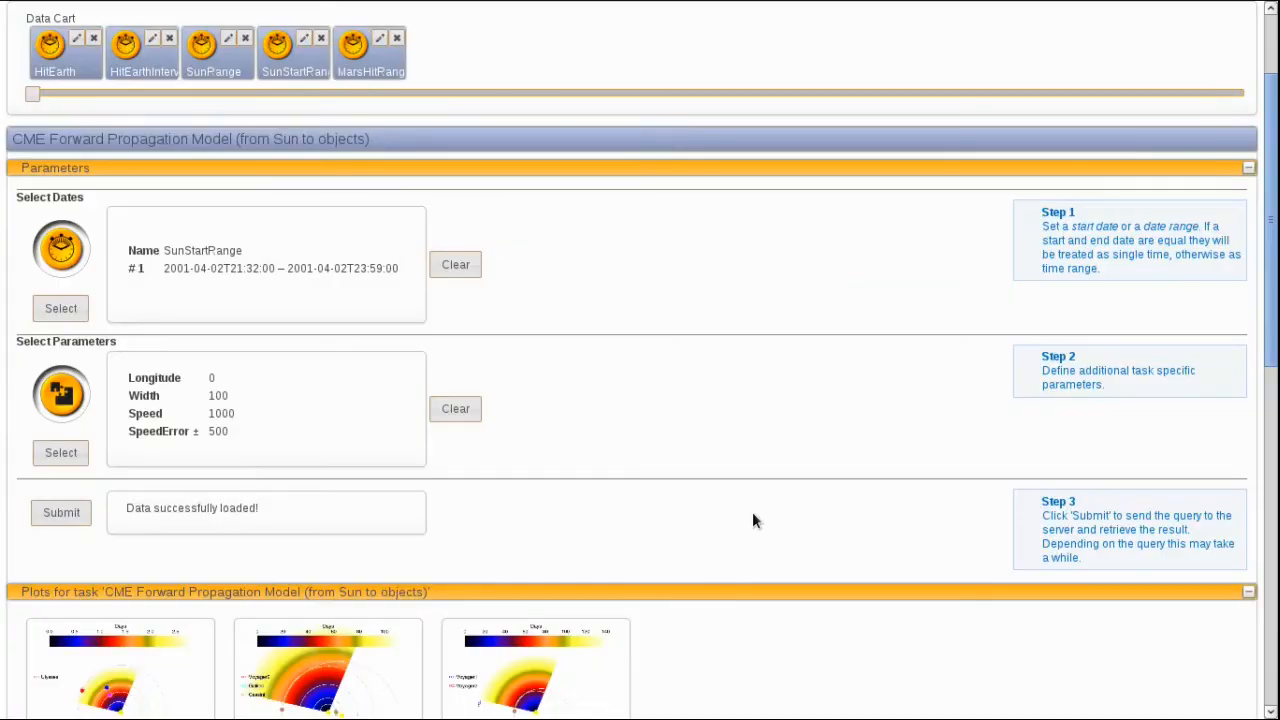
# Open the event catalogue search, assign MarsHitRange as its dates, and clear the chosen event lists
pyautogui.scroll(3, 444, 178)
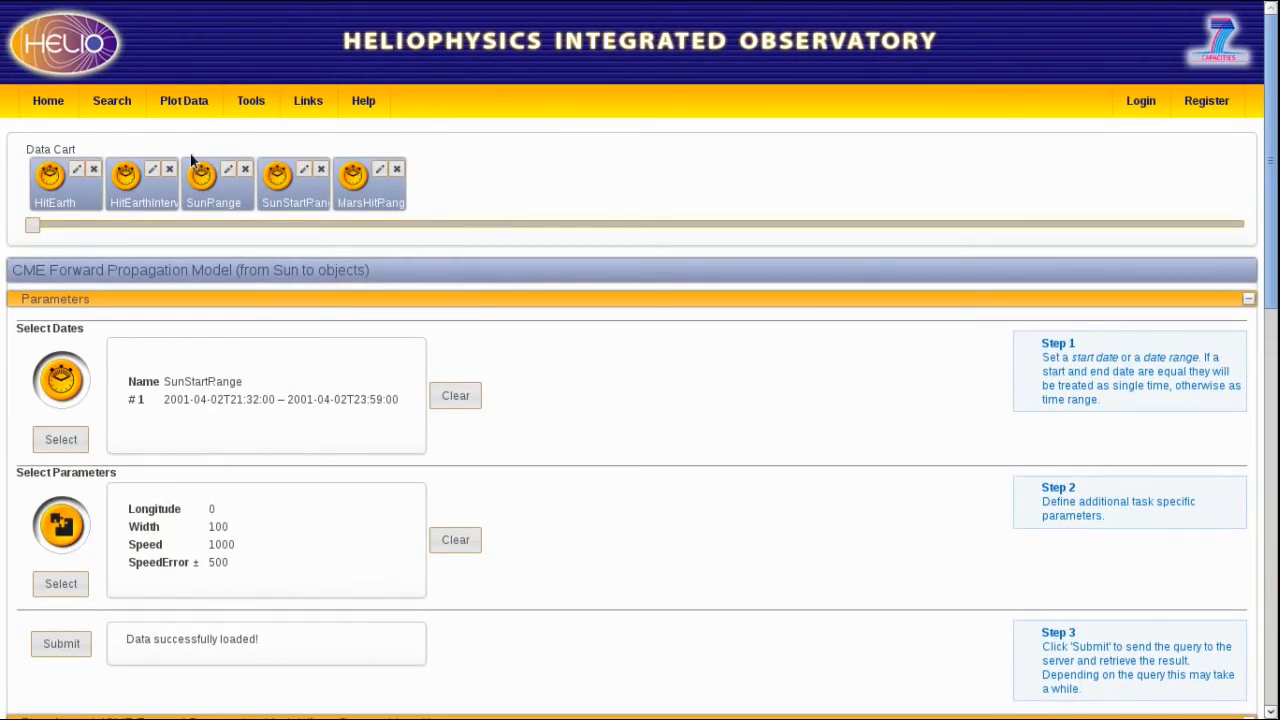
pyautogui.moveTo(107, 100)
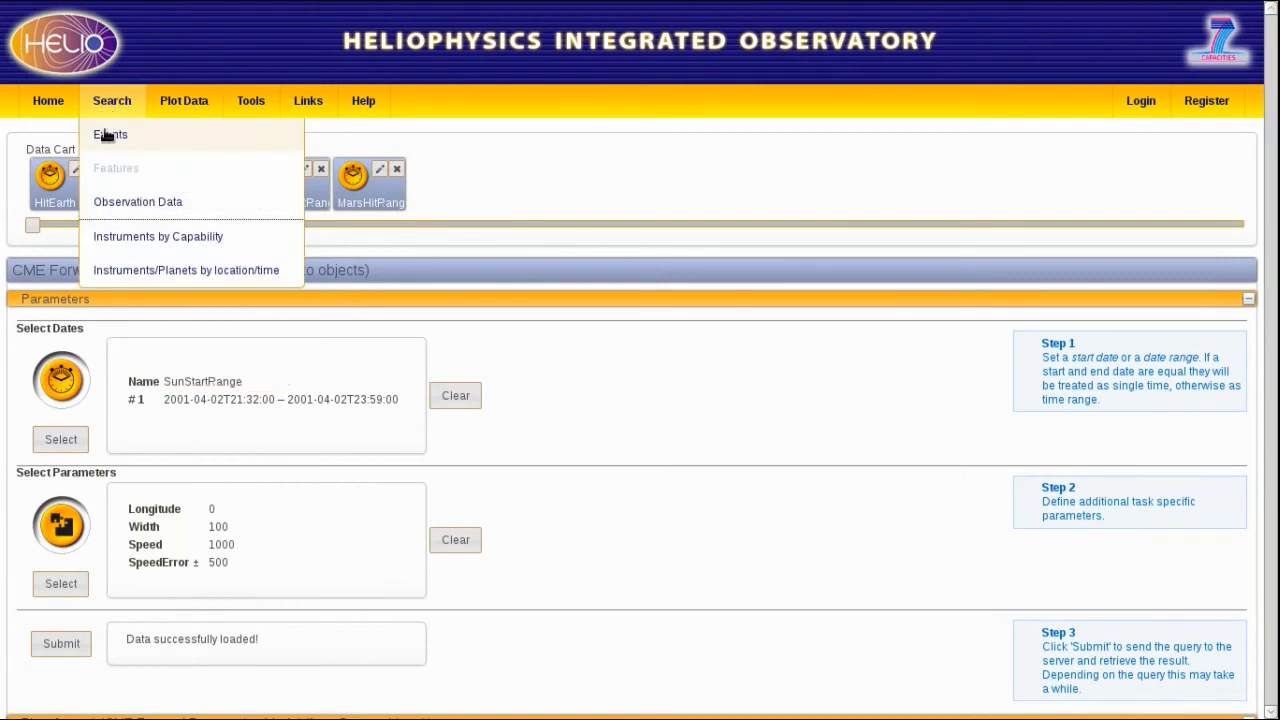
pyautogui.click(107, 135)
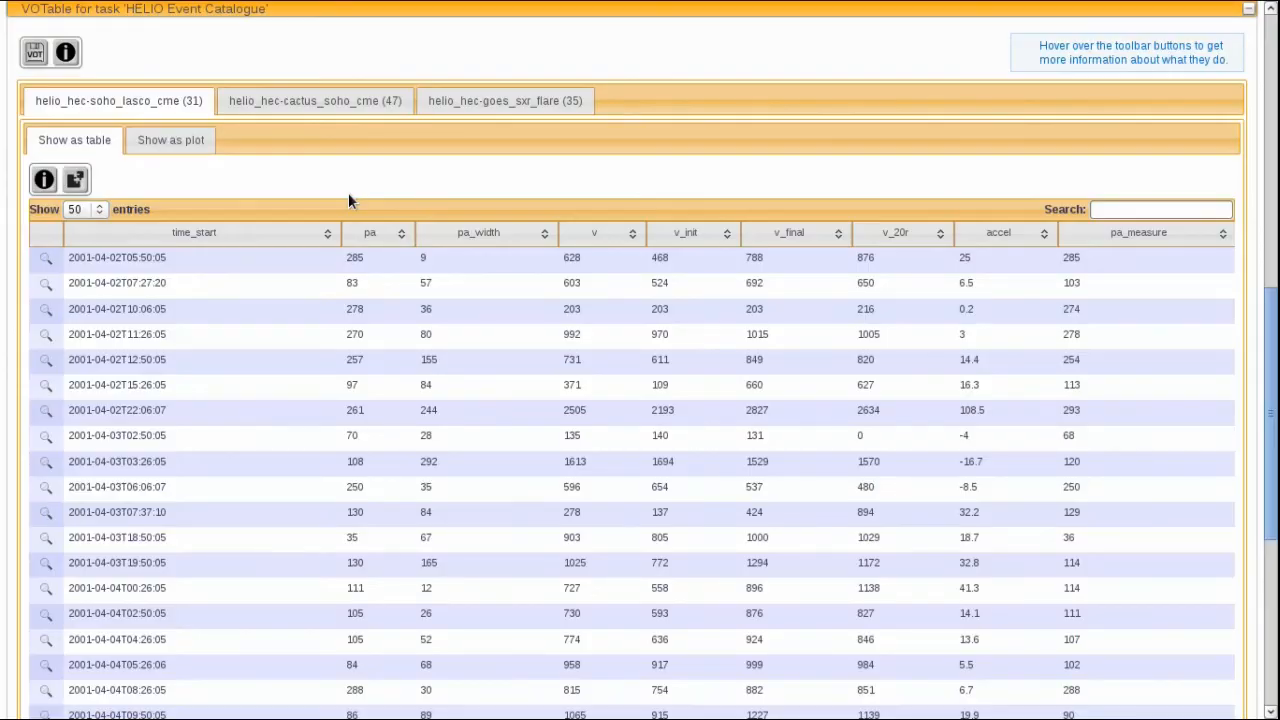
pyautogui.scroll(7, 365, 157)
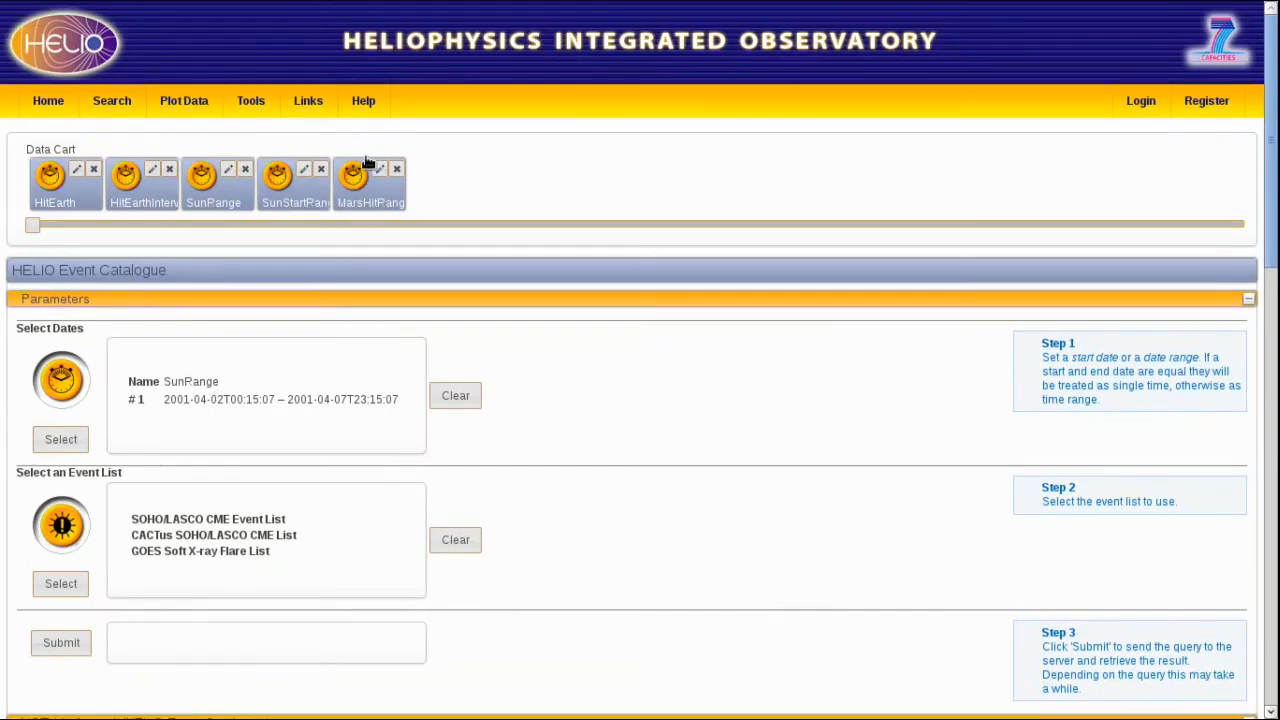
pyautogui.moveTo(354, 173); pyautogui.dragTo(66, 385)
pyautogui.click(458, 540)
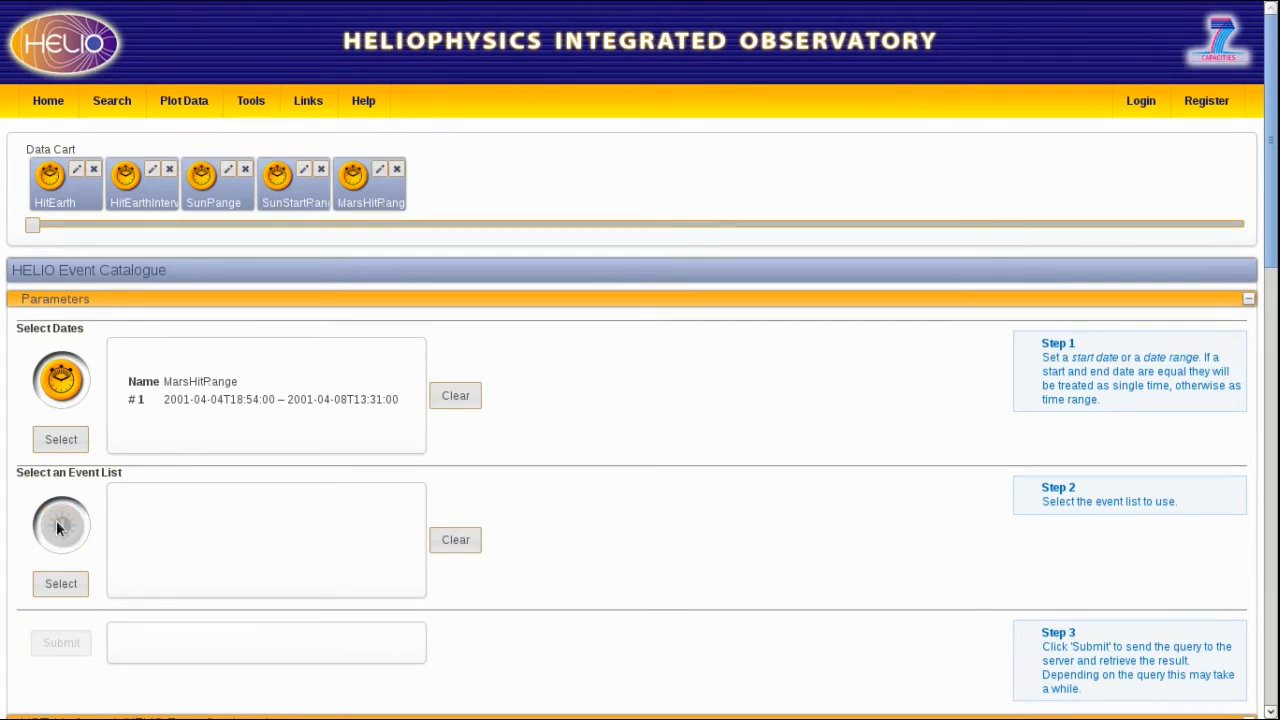
# Filter the event lists by CME event type and Planet location, and select the Mars Earth ICME list
pyautogui.click(236, 560)
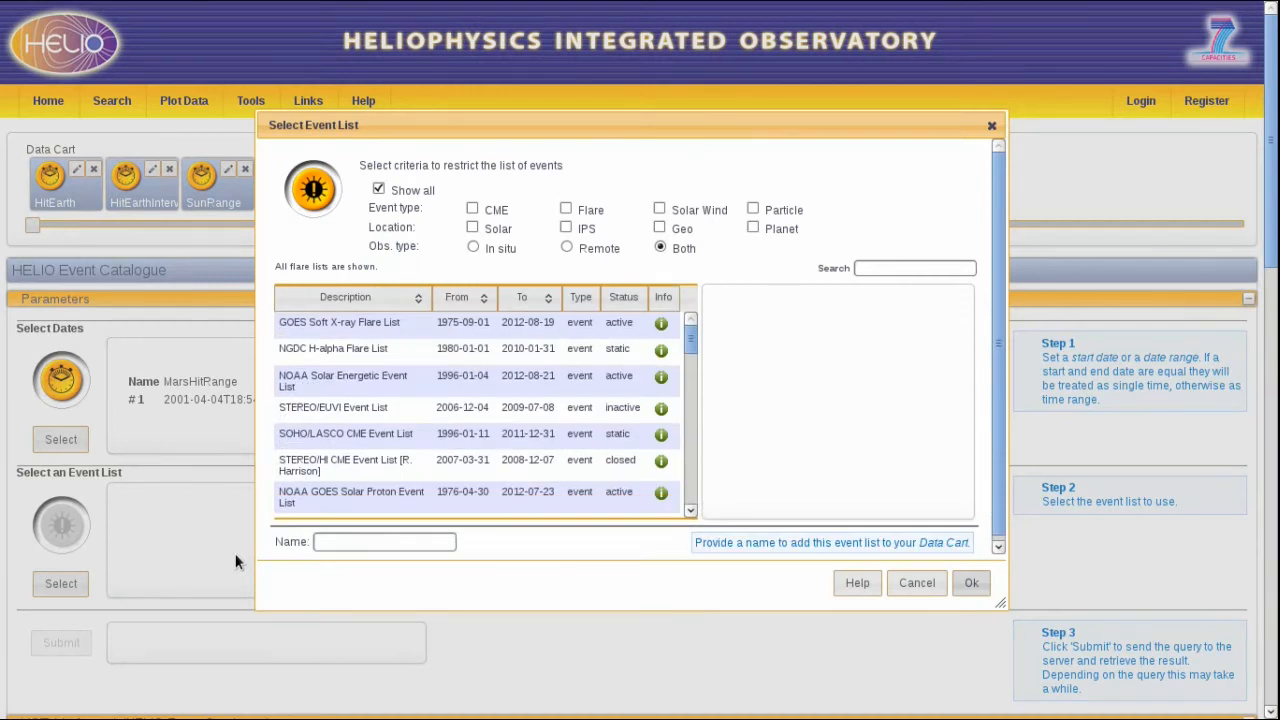
pyautogui.click(471, 210)
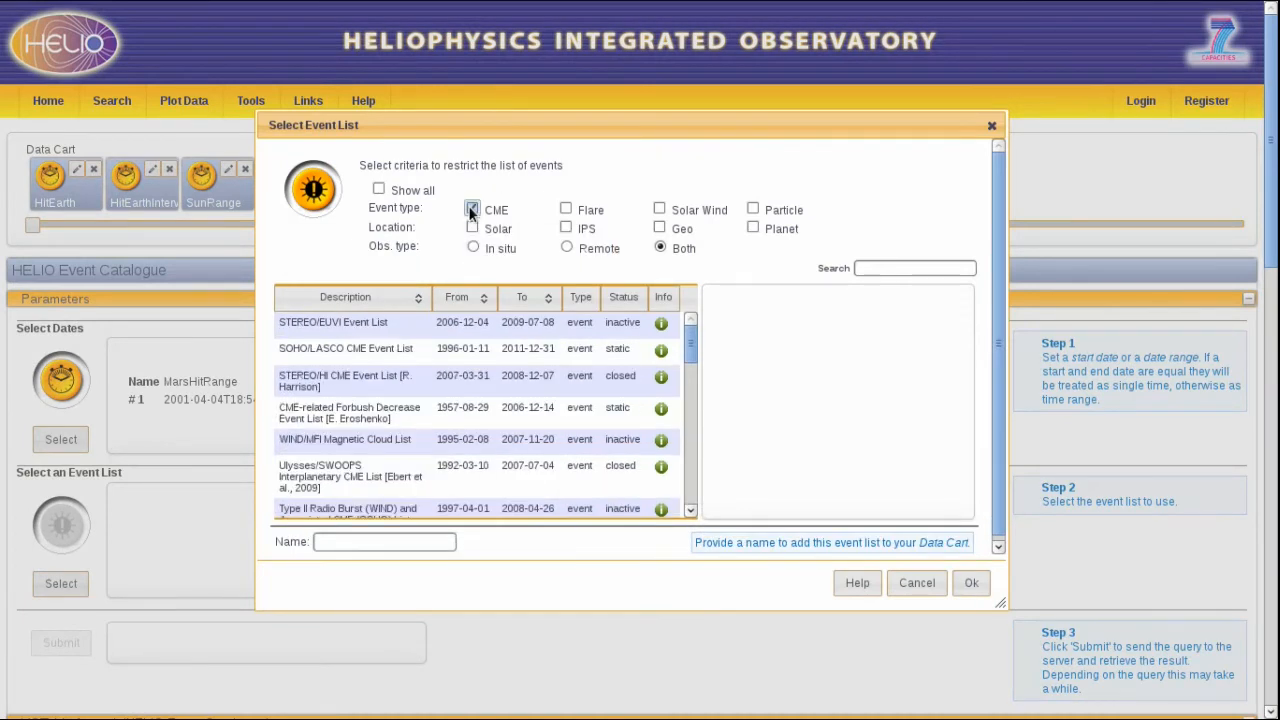
pyautogui.click(752, 229)
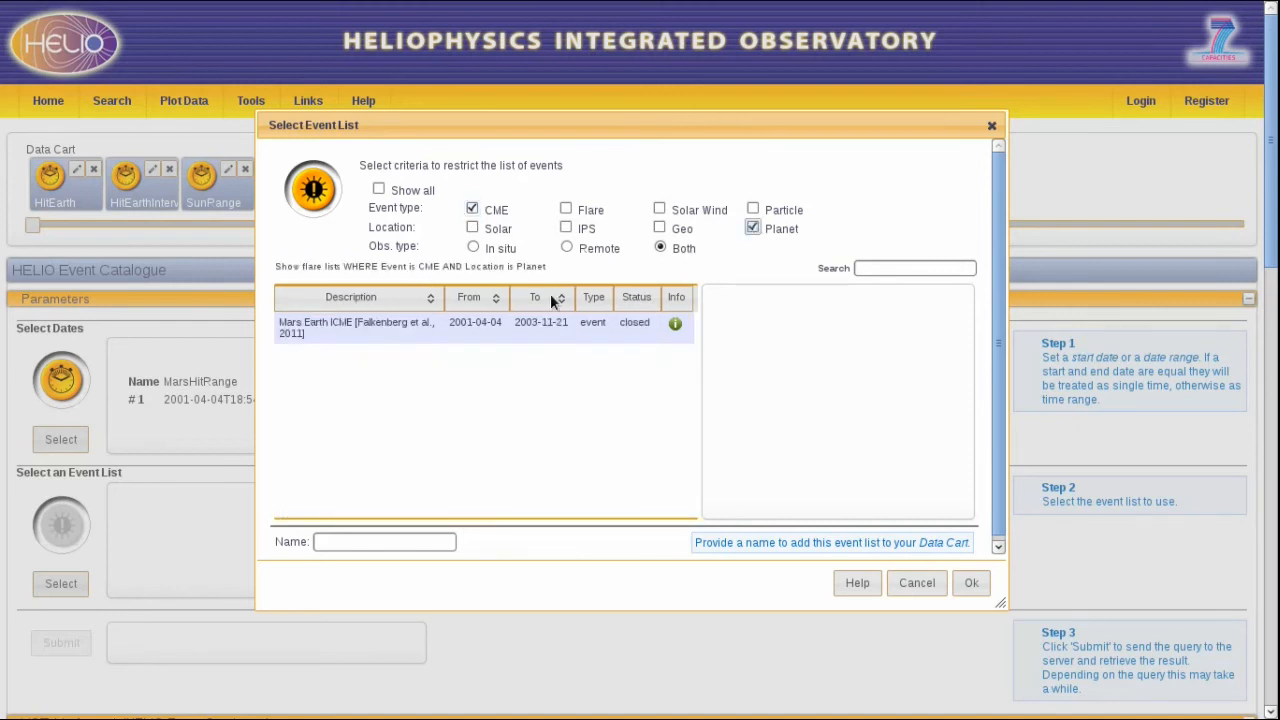
pyautogui.click(363, 338)
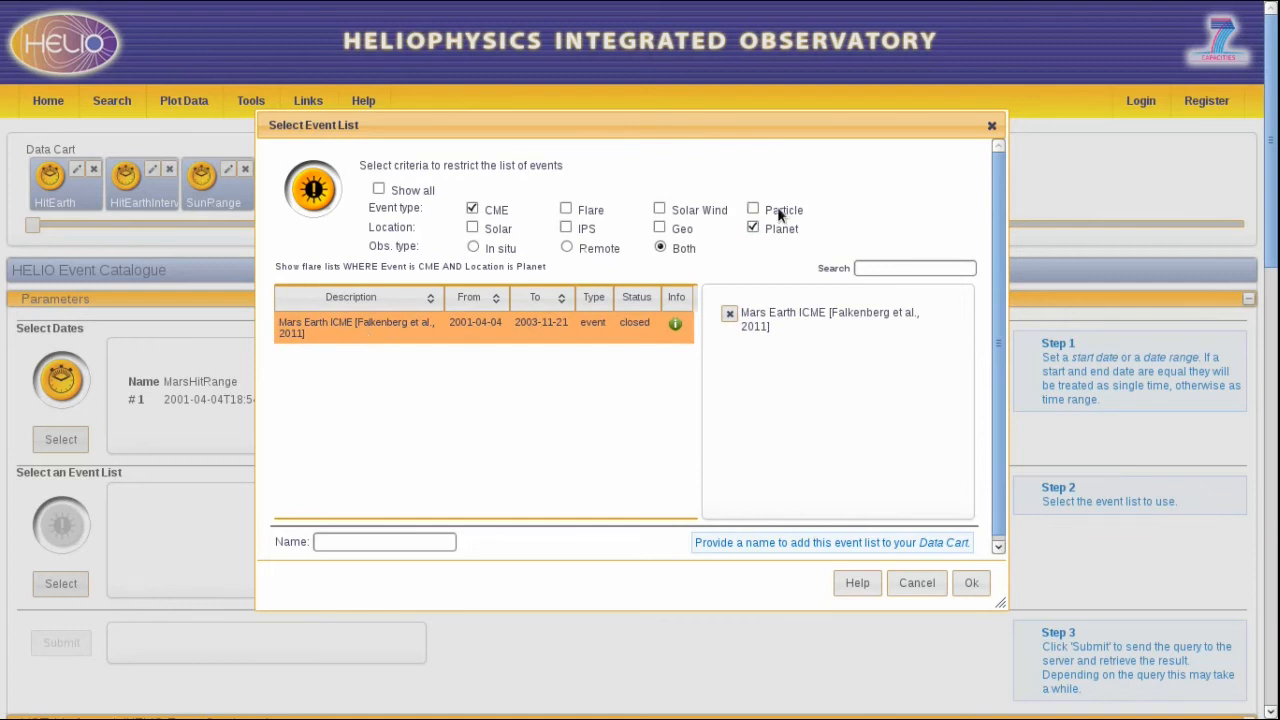
# Remove the Planet and CME filters, search the event lists for "Mar", and clear the search text
pyautogui.click(750, 229)
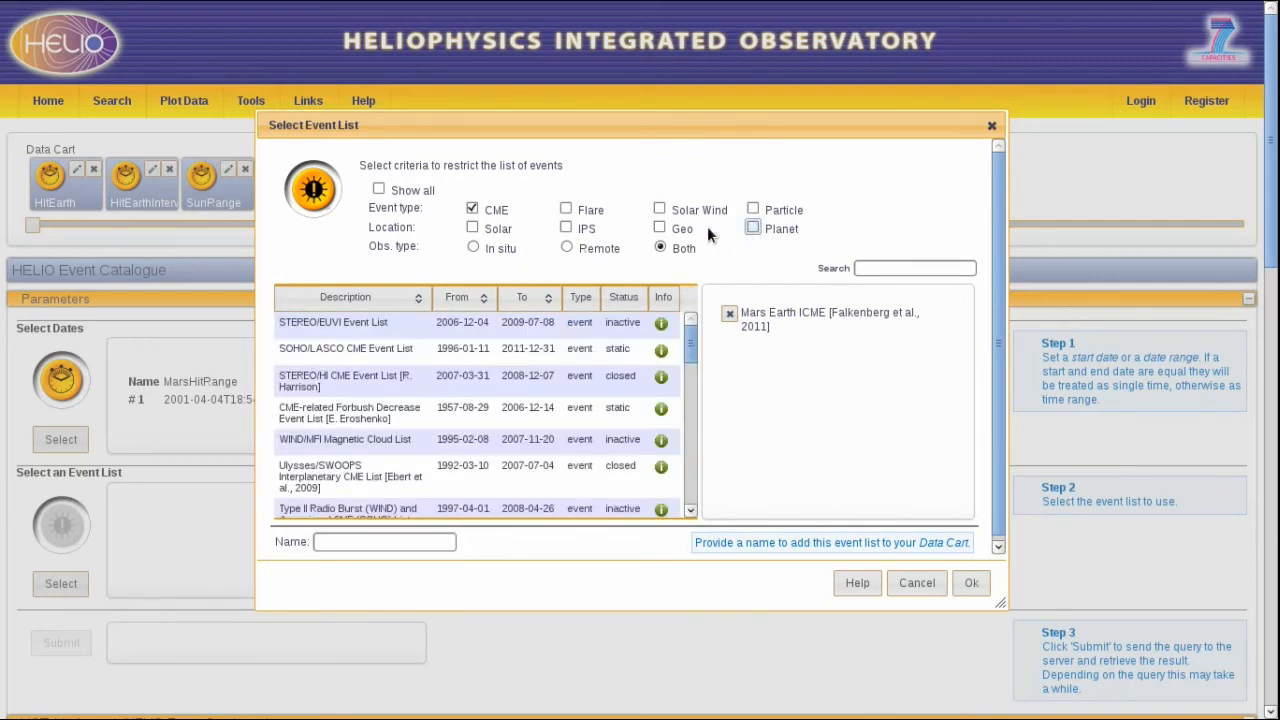
pyautogui.click(472, 209)
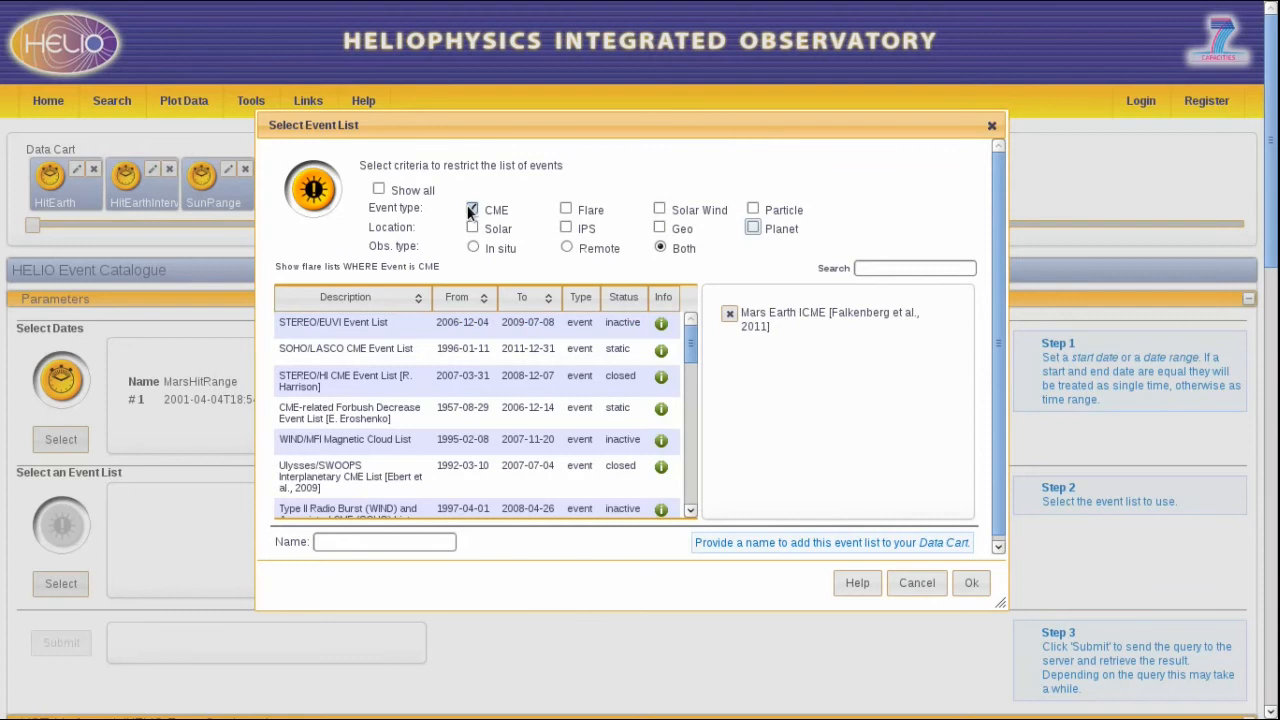
pyautogui.click(860, 268)
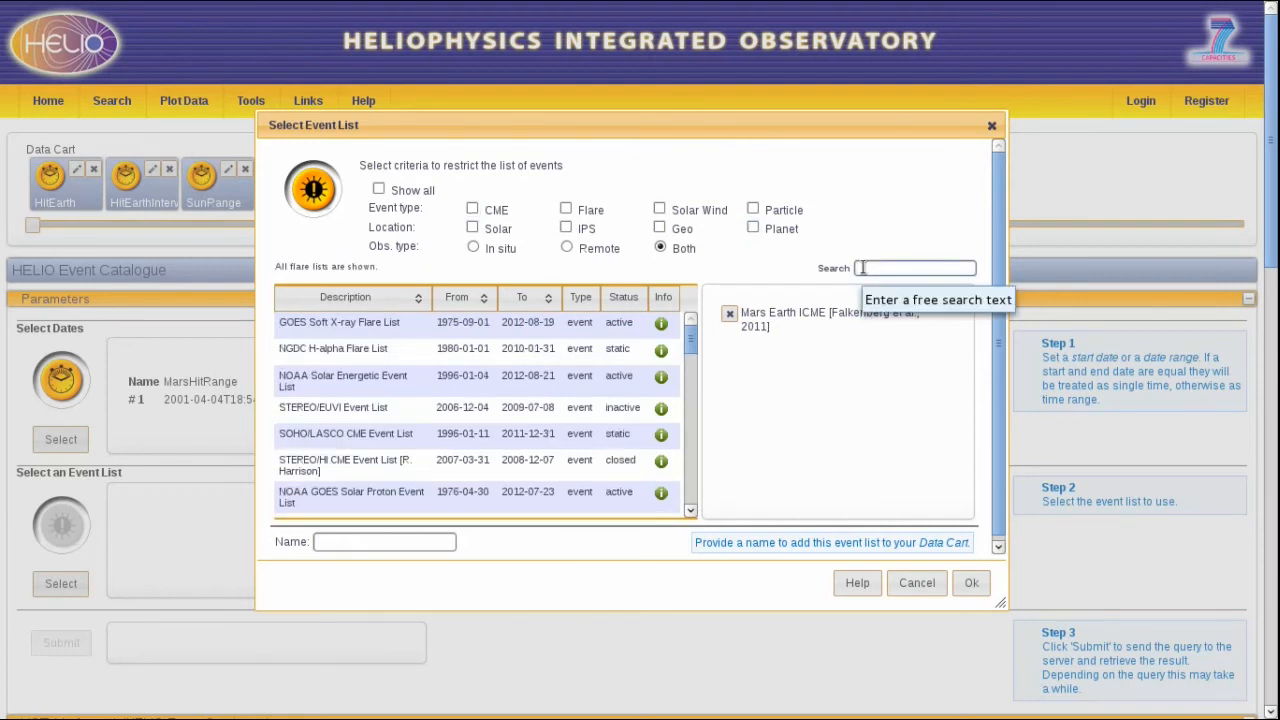
pyautogui.write('Mar')
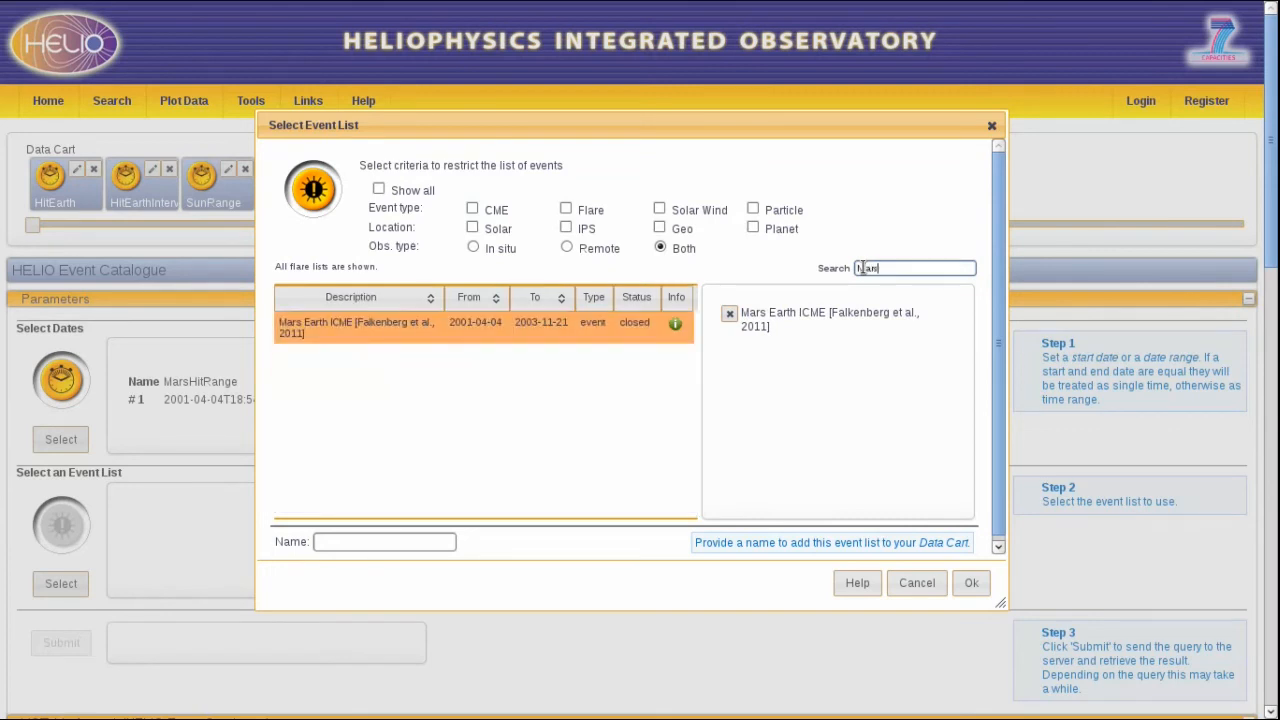
pyautogui.press('BackSpace')
pyautogui.press('BackSpace')
pyautogui.press('BackSpace')
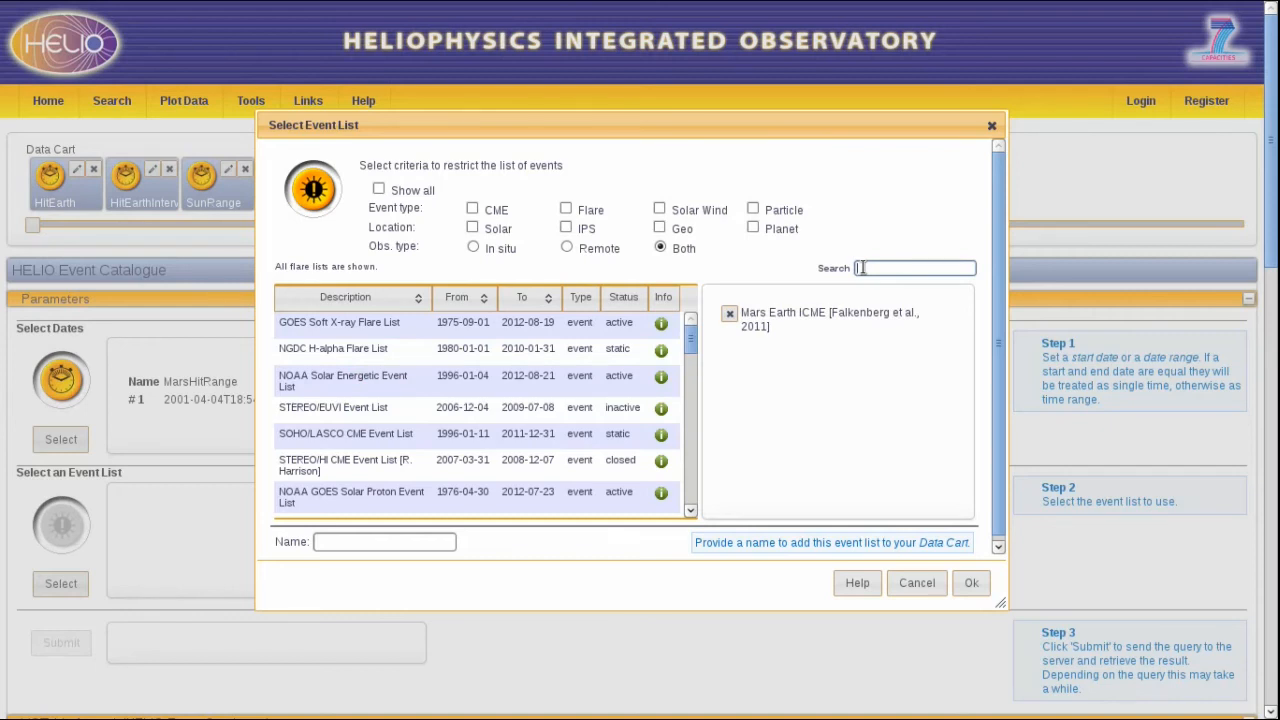
# Search the event lists for "venus", then accept the Mars Earth ICME selection and submit the event catalogue query
pyautogui.write('venus')
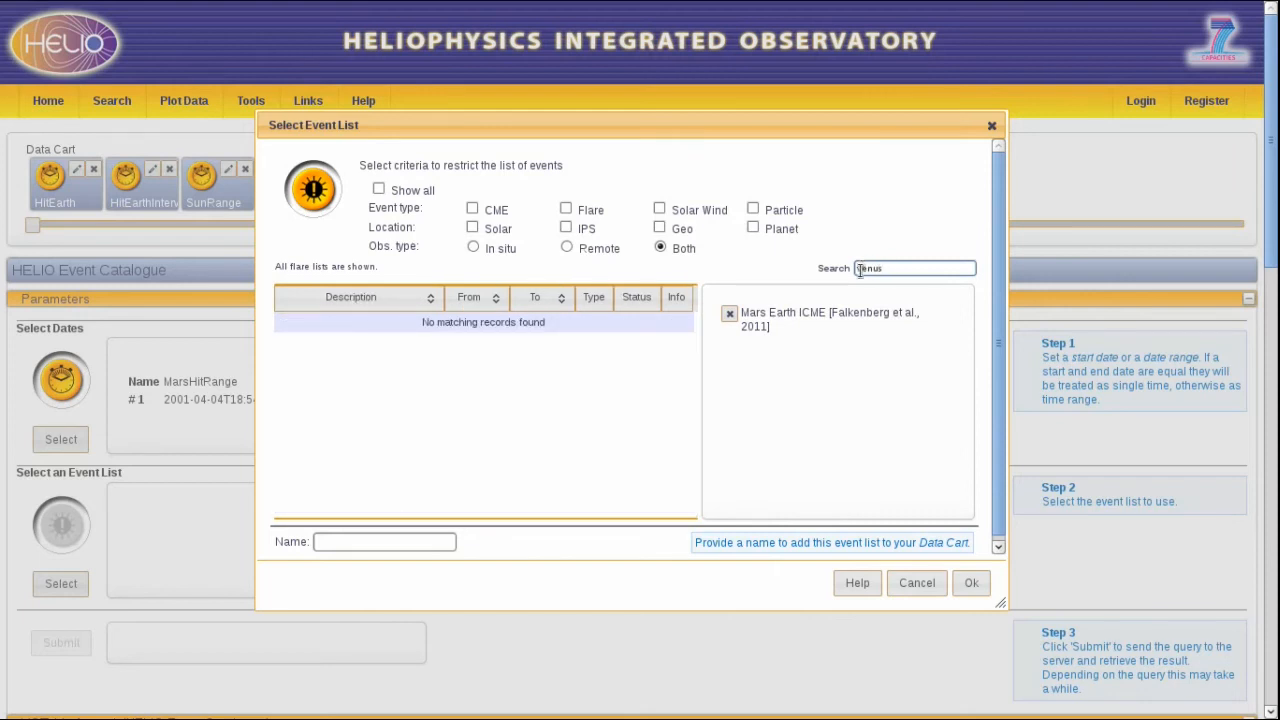
pyautogui.click(975, 588)
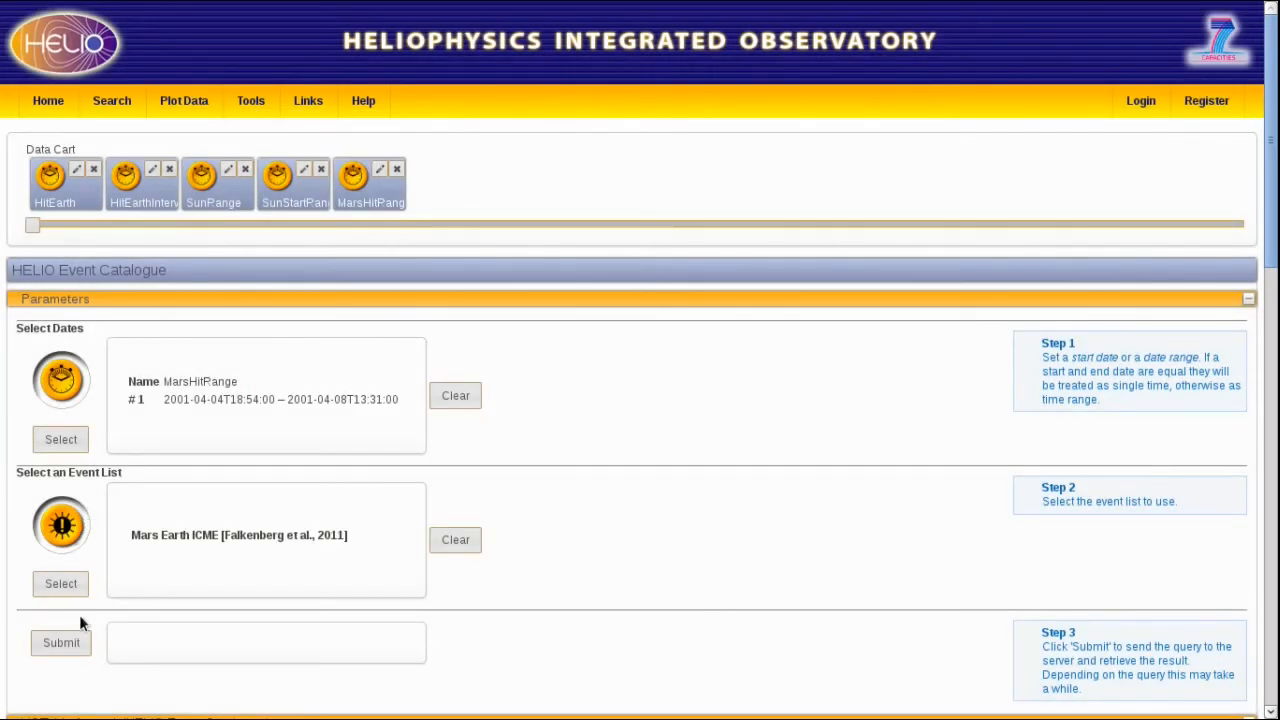
pyautogui.click(62, 643)
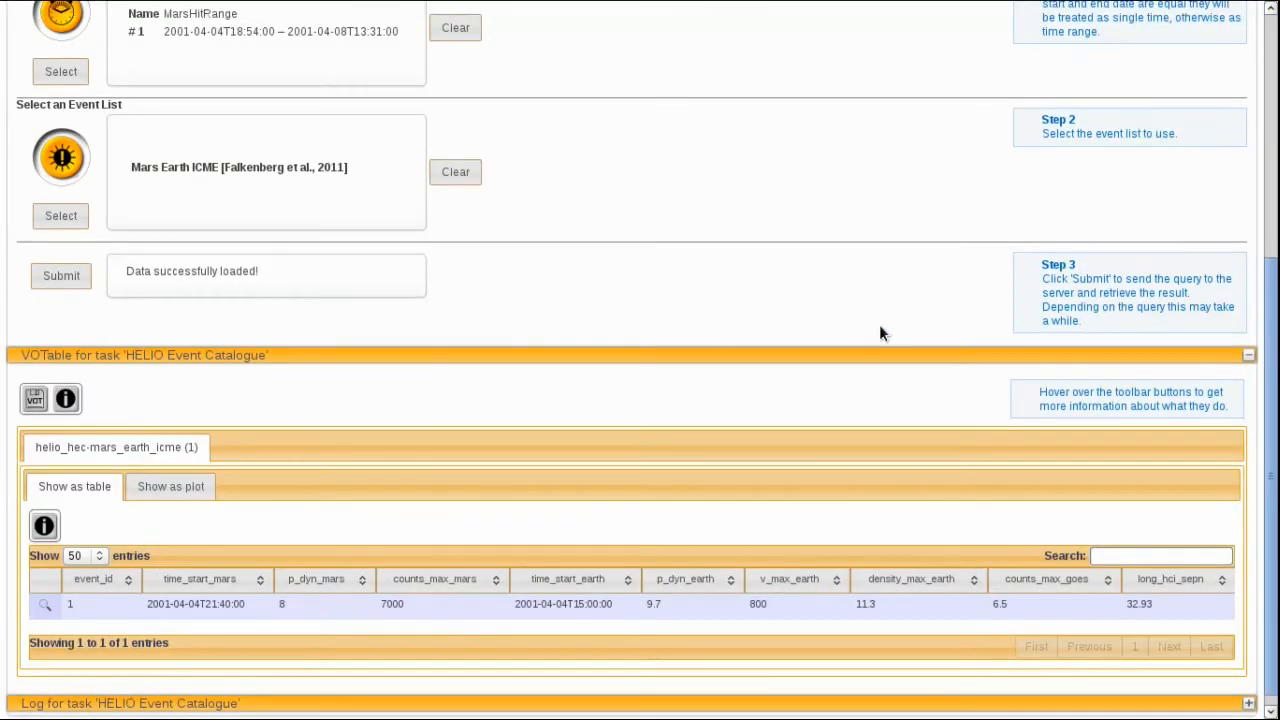
# Select the returned Mars Earth ICME event and compare its Mars start time with the MarsHitRange dates
pyautogui.click(254, 604)
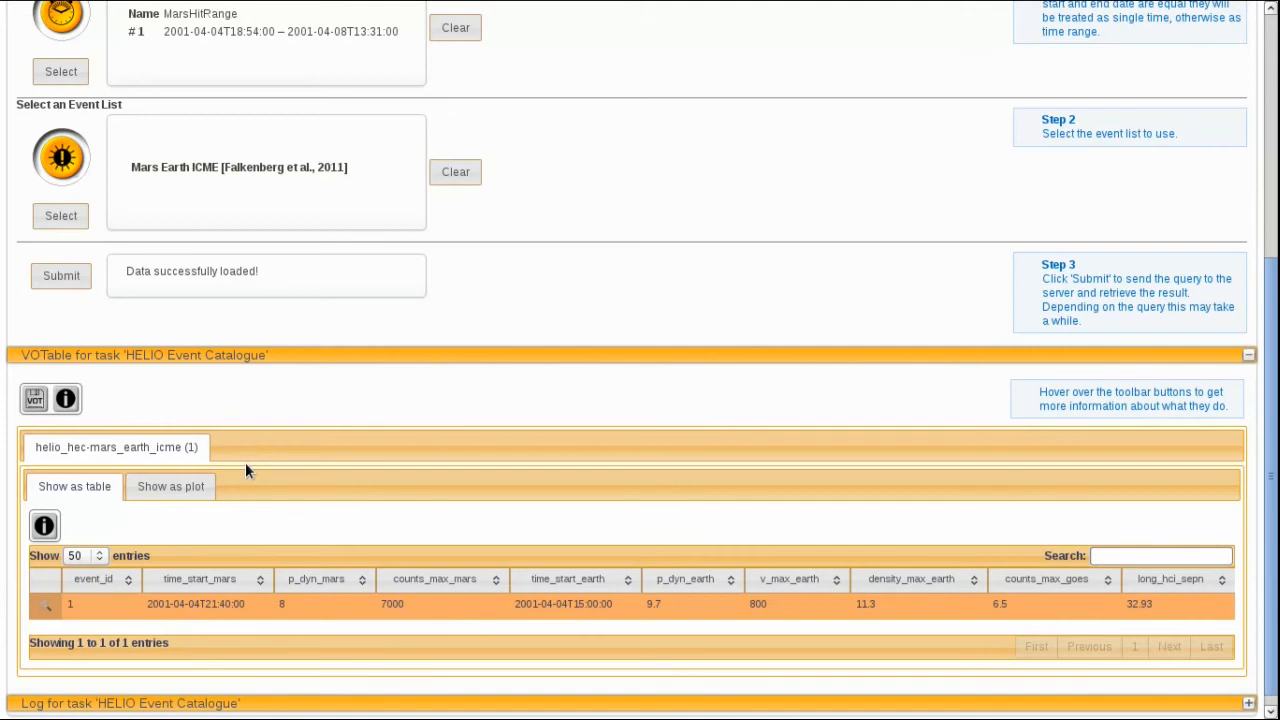
pyautogui.scroll(5, 267, 579)
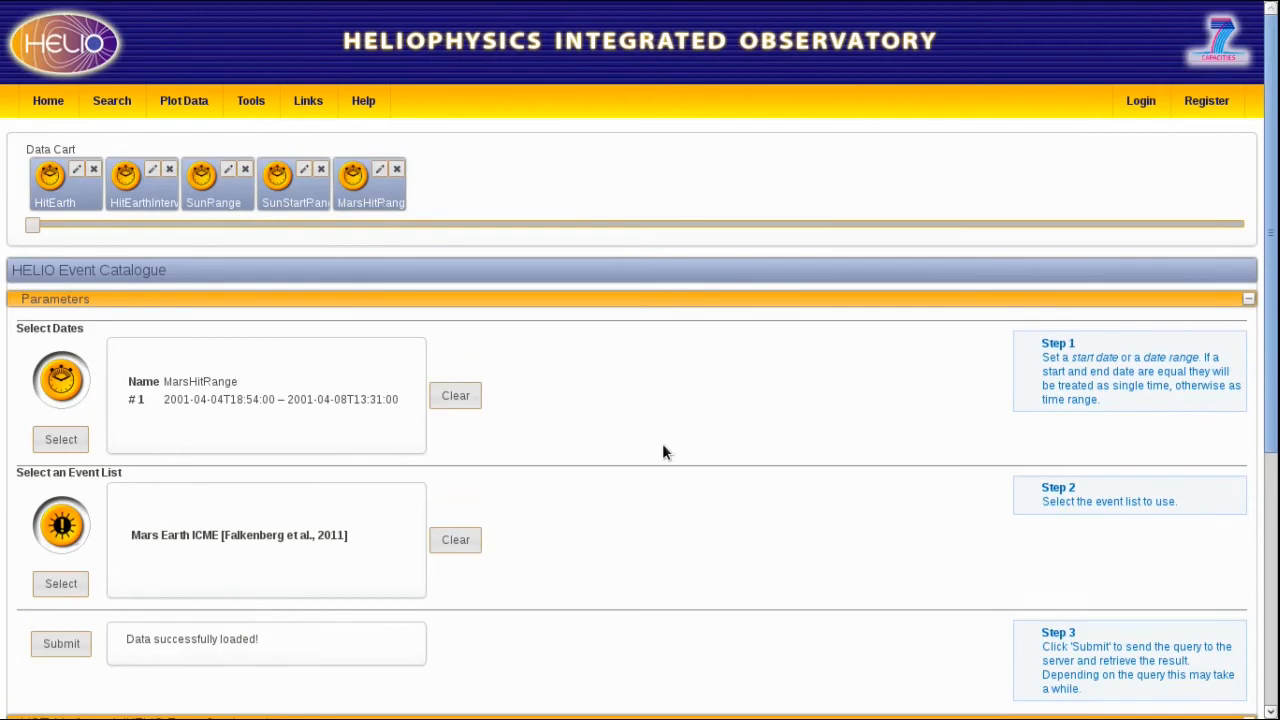
pyautogui.scroll(-5, 662, 452)
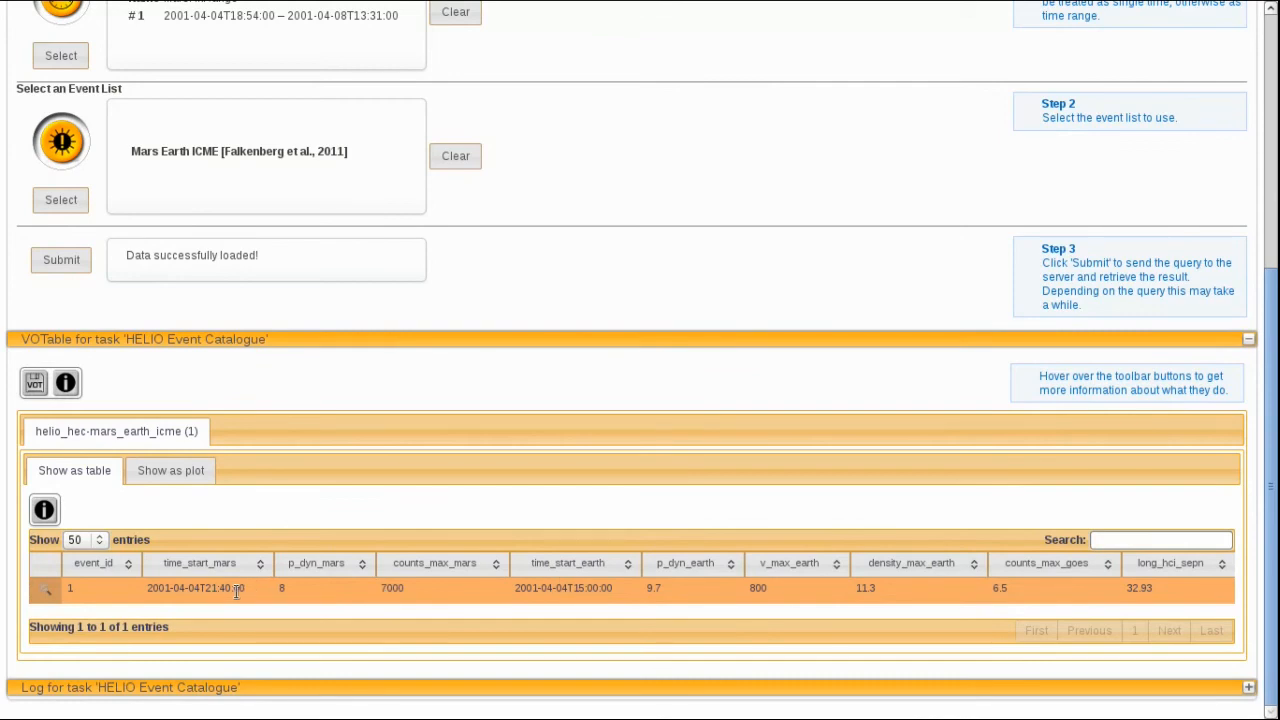
pyautogui.scroll(1, 290, 592)
pyautogui.scroll(4, 288, 592)
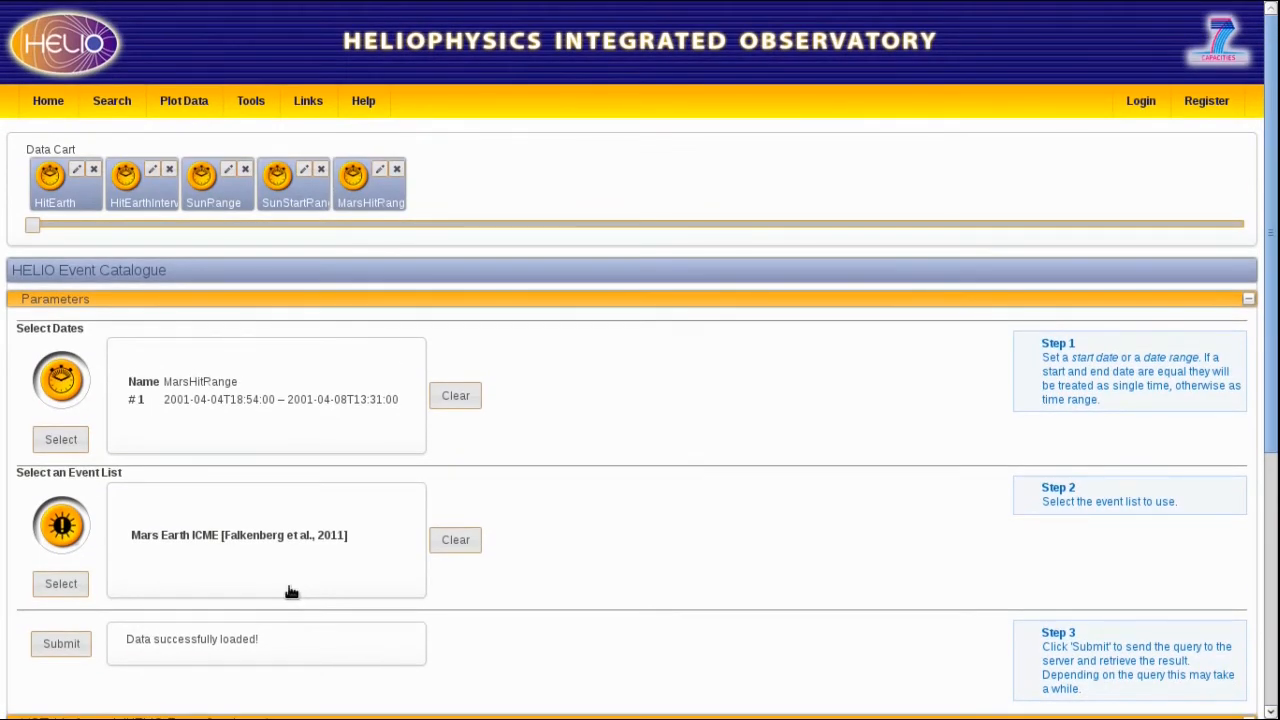
# Open the search for instruments by capability, assign MarsHitRange as its dates, and submit the query
pyautogui.click(205, 102)
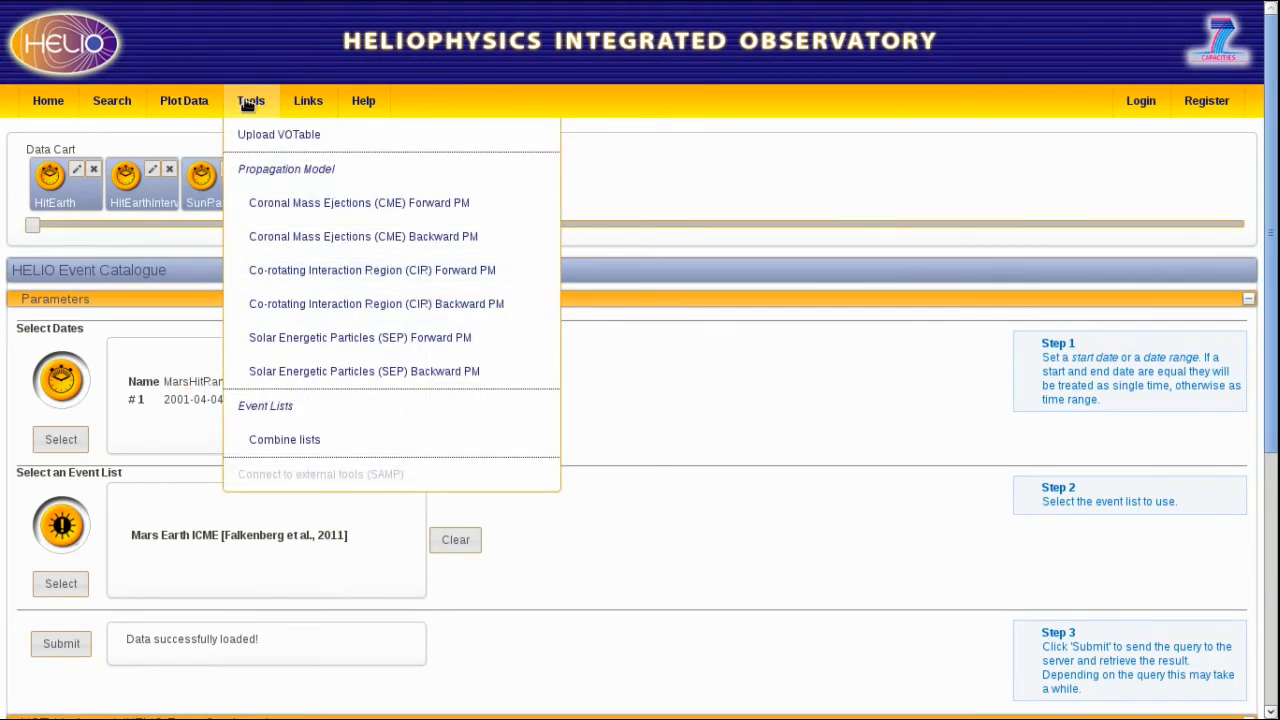
pyautogui.moveTo(131, 105)
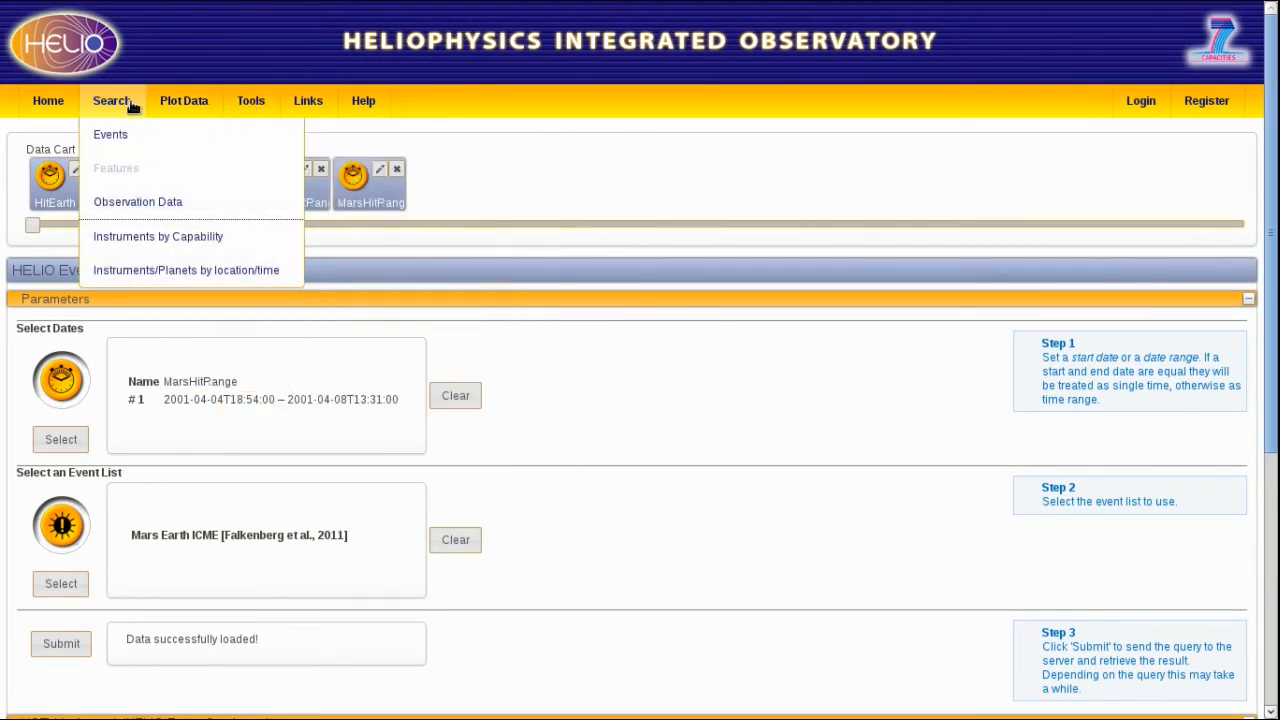
pyautogui.click(184, 238)
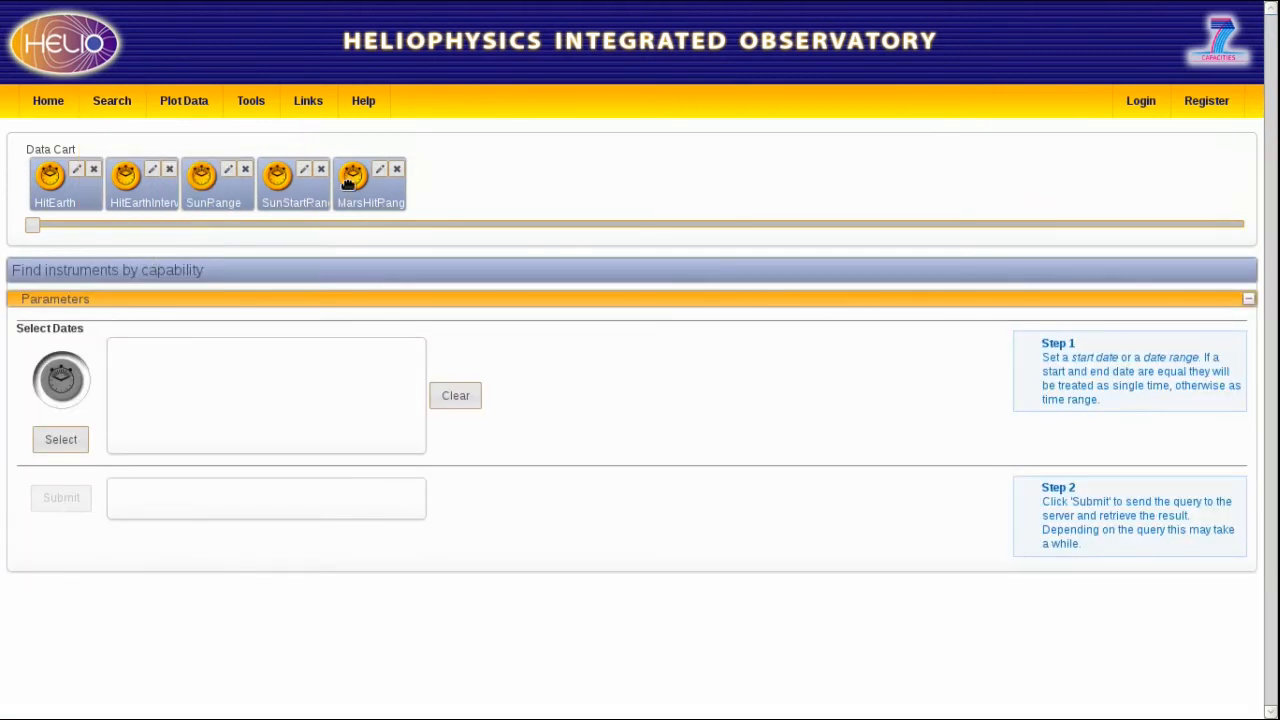
pyautogui.moveTo(351, 178); pyautogui.dragTo(78, 372)
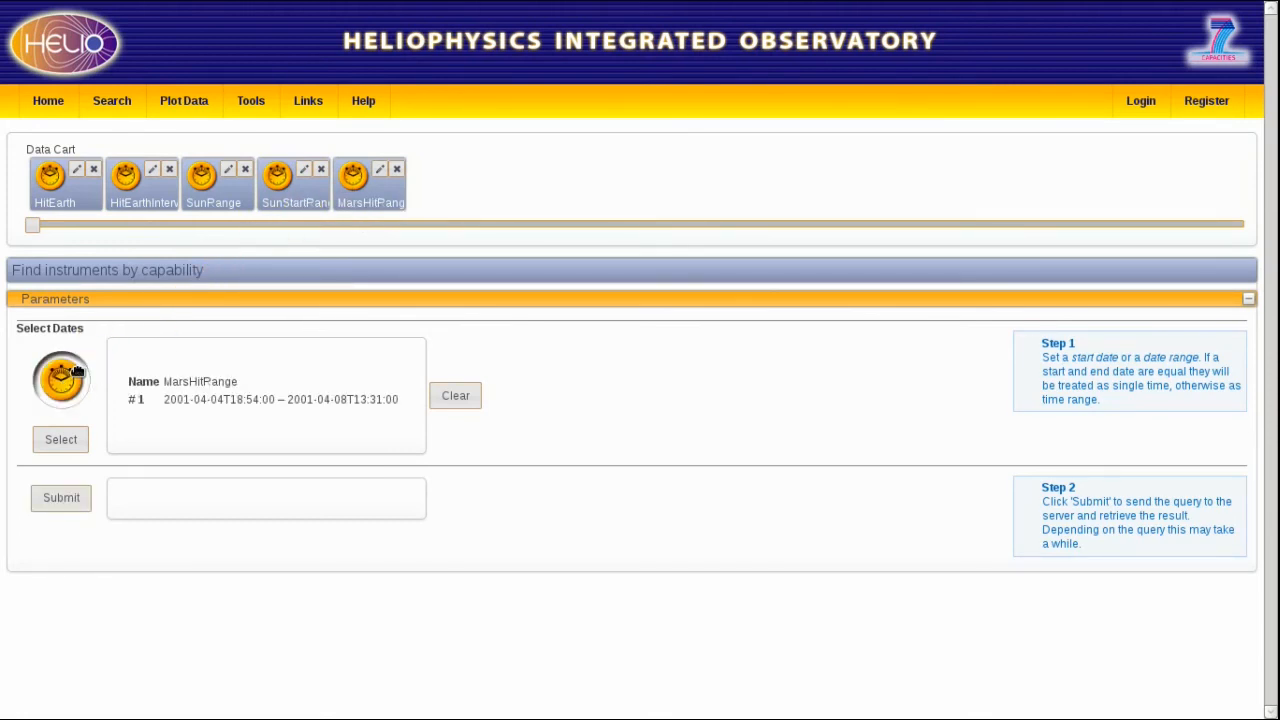
pyautogui.click(61, 500)
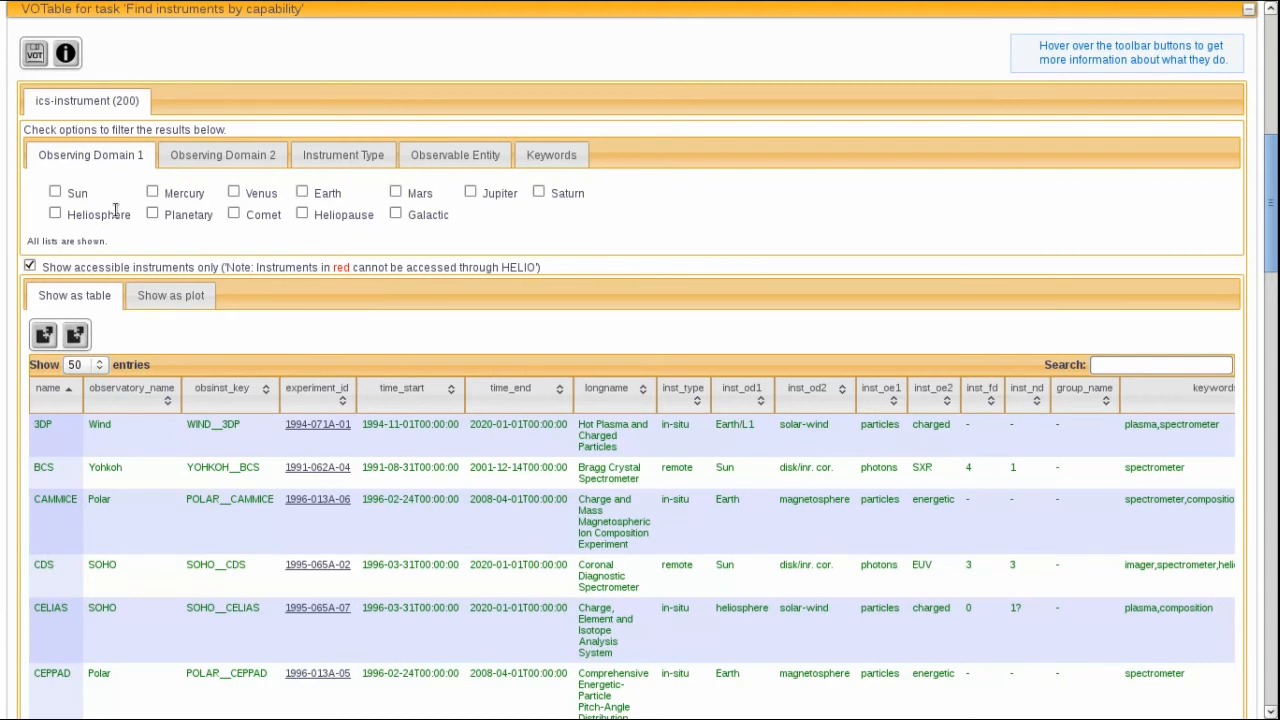
# Filter the instruments by the Mars observing domain and extract the MGS ER and MAG entries into an instrument list
pyautogui.click(396, 193)
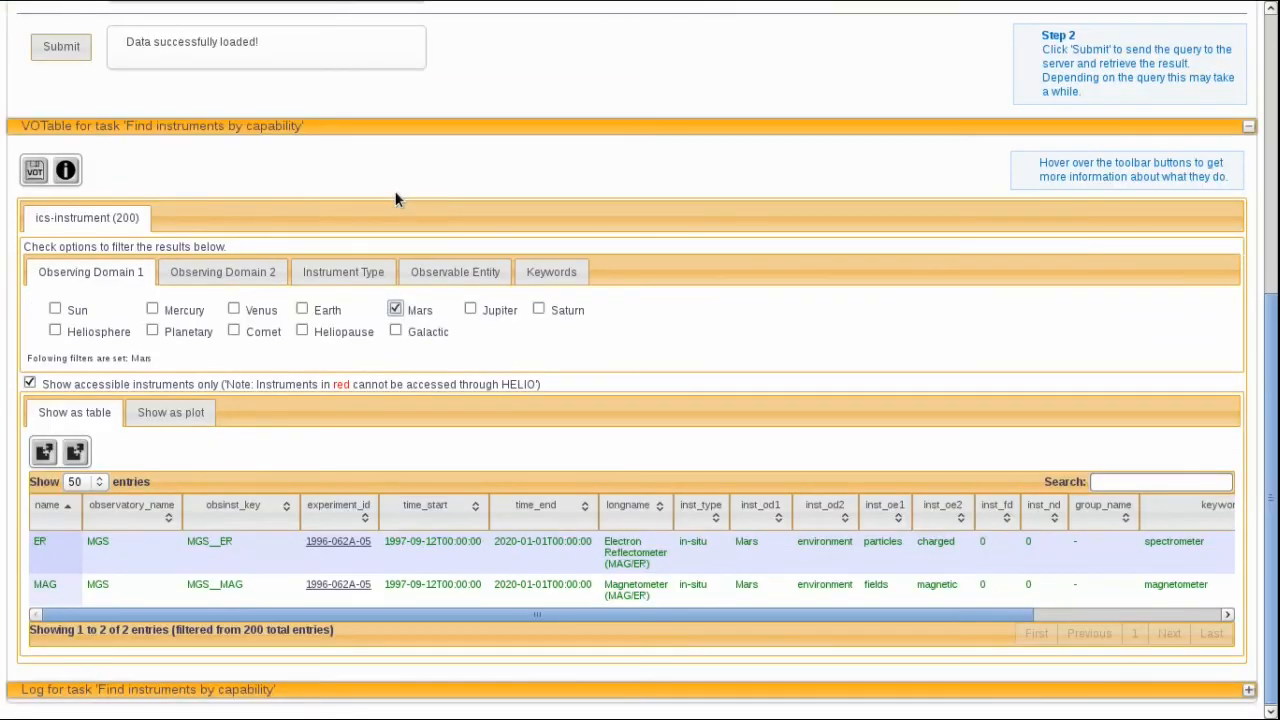
pyautogui.click(254, 556)
pyautogui.click(262, 597)
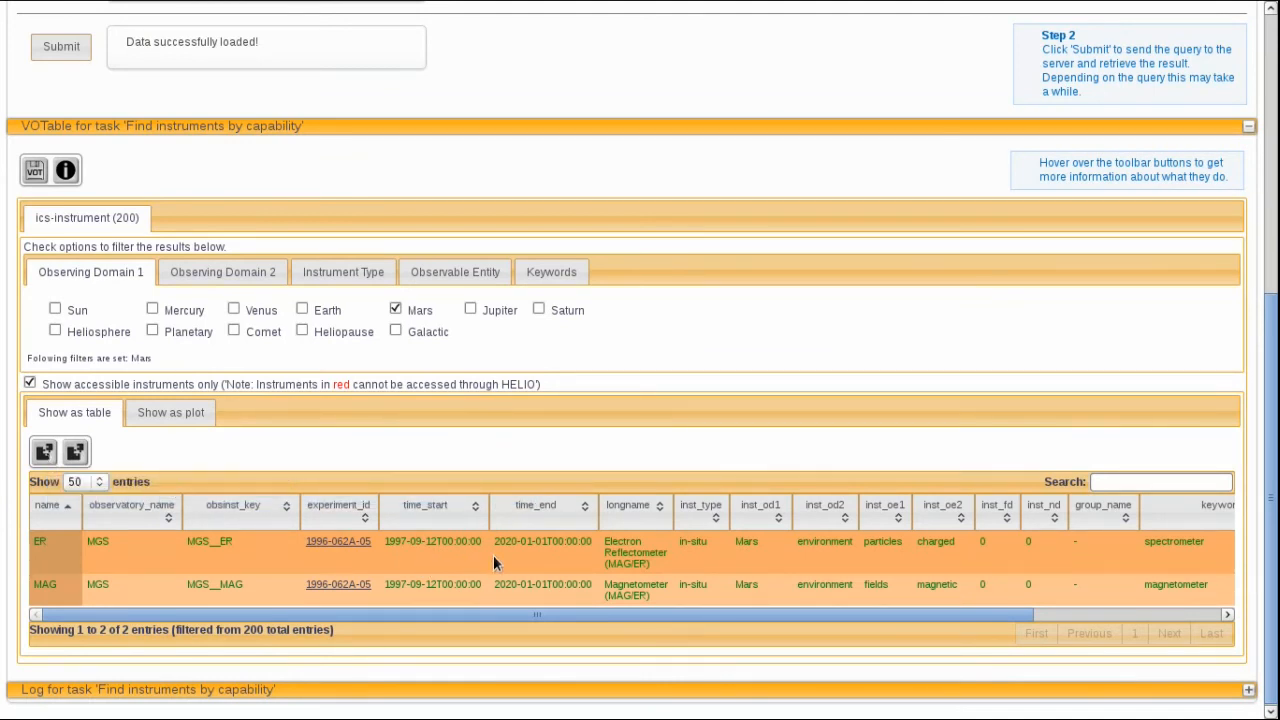
pyautogui.click(73, 453)
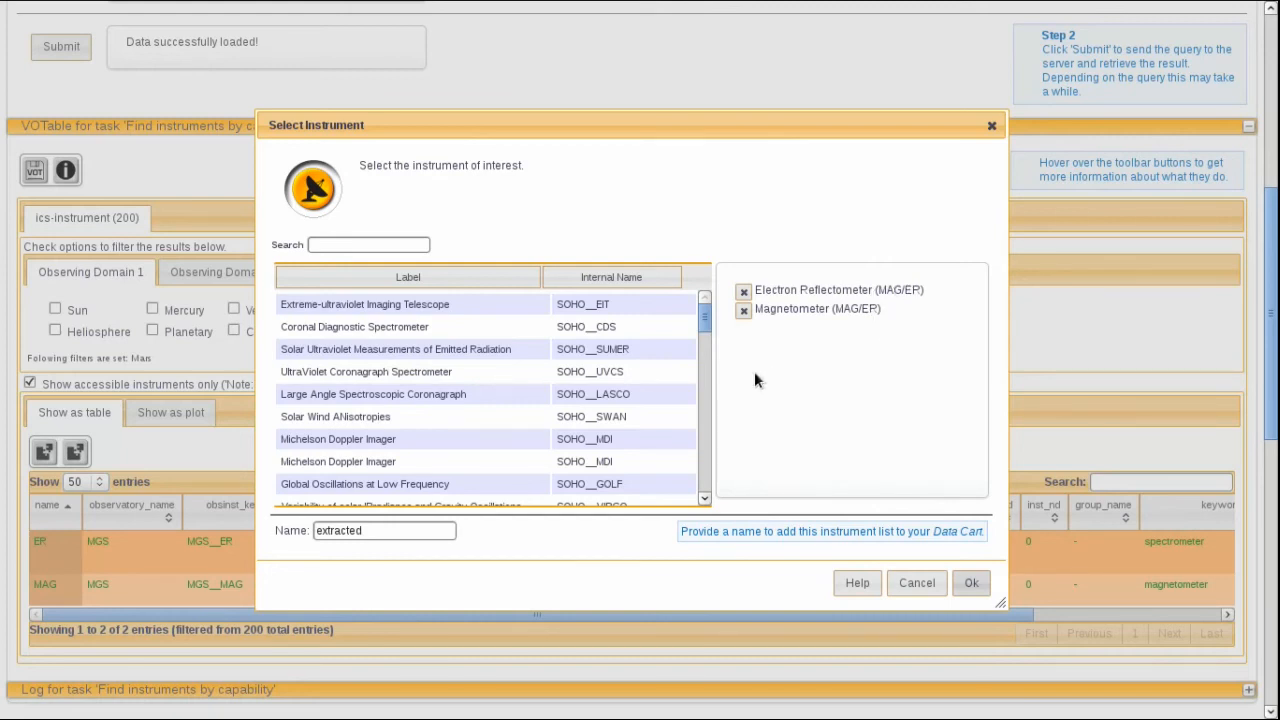
# Add the extracted instrument list to the data cart, trying to name it MarsInst
pyautogui.doubleClick(418, 529)
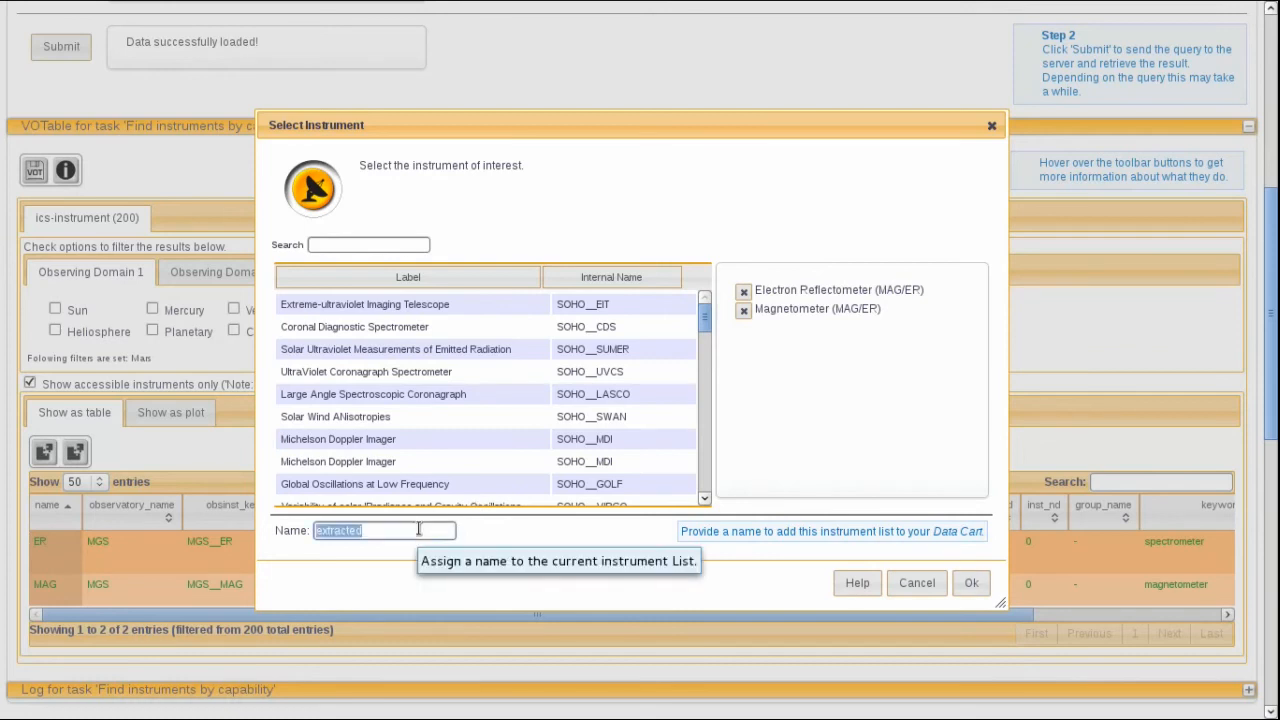
pyautogui.write('MarsInst')
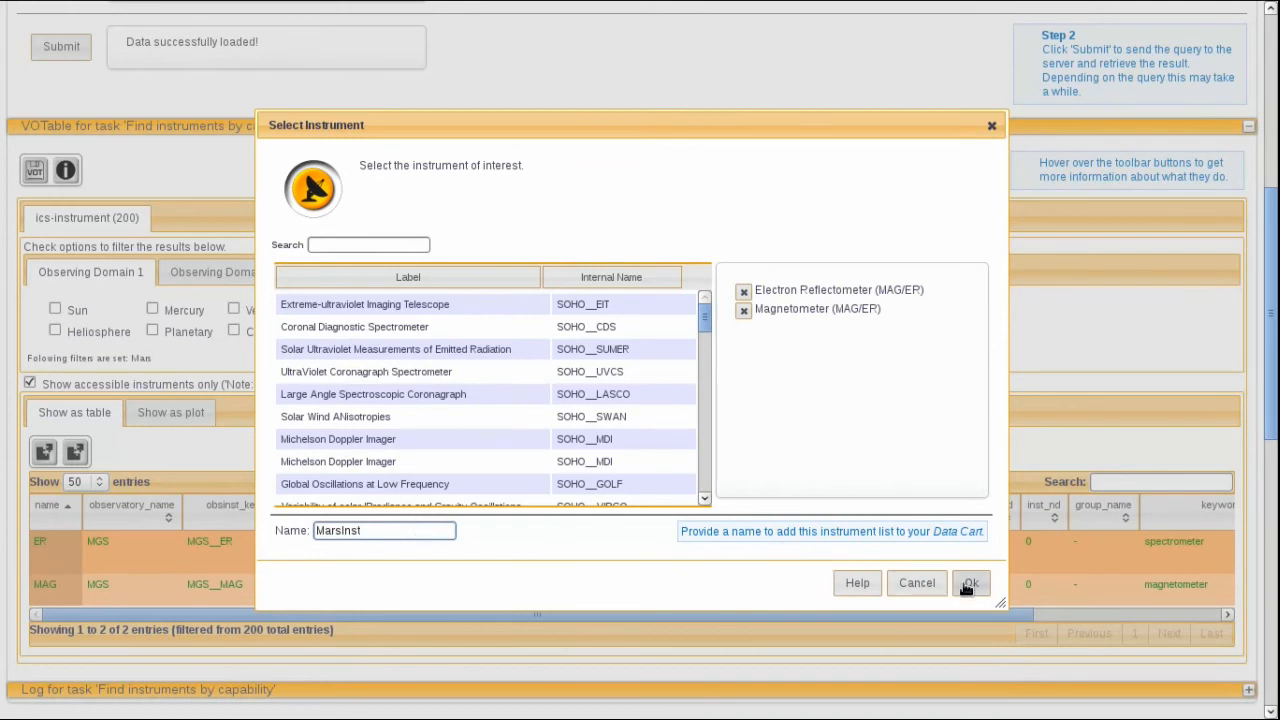
pyautogui.click(966, 590)
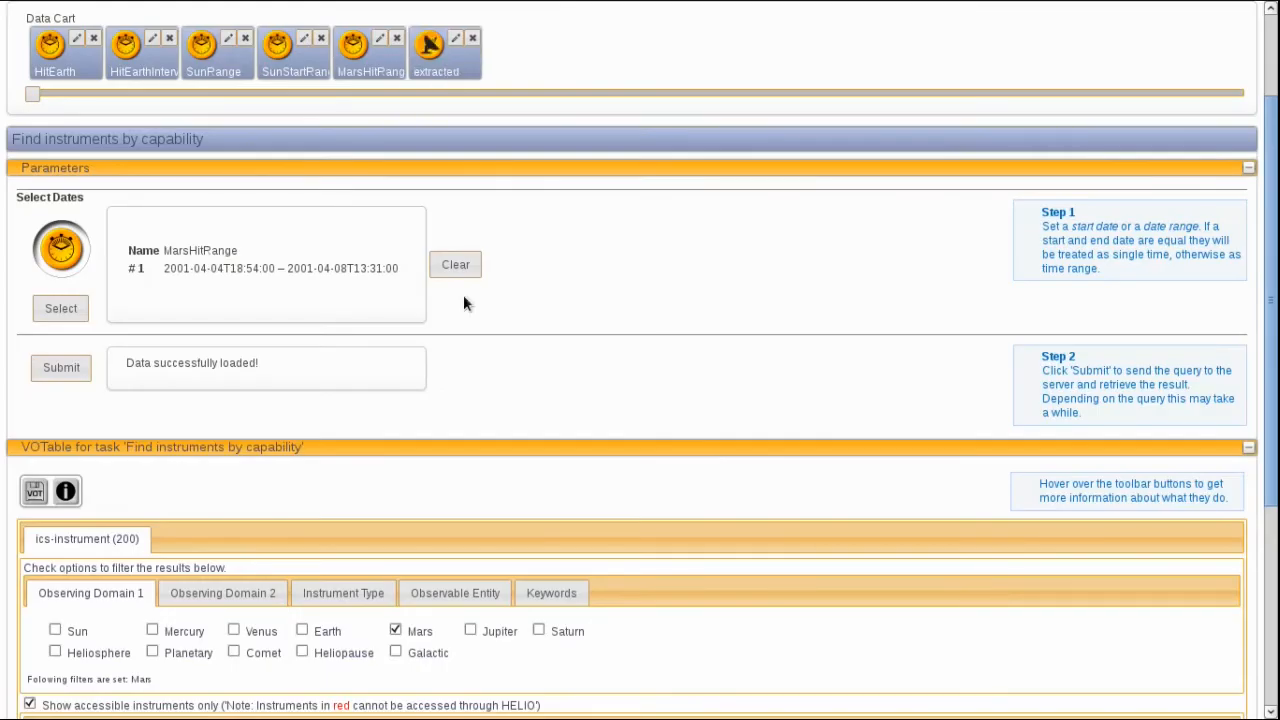
# Edit the extracted instrument list in the data cart and rename it MarsInst
pyautogui.click(456, 42)
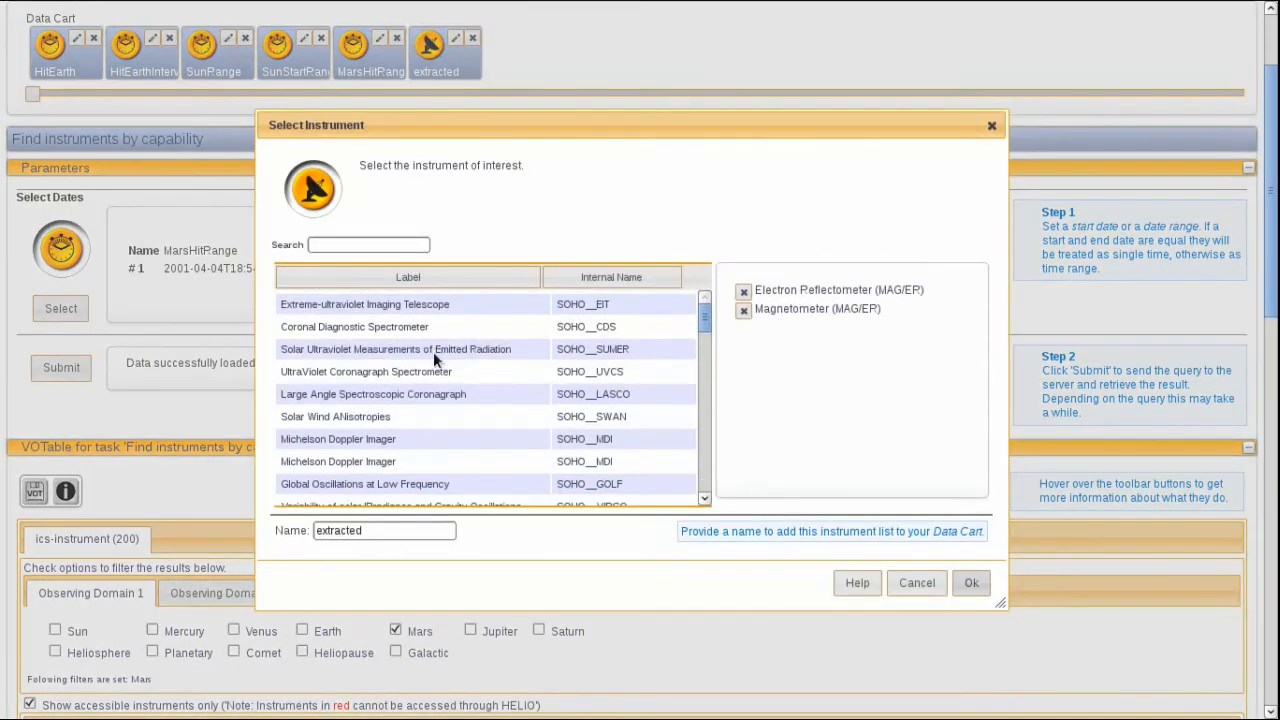
pyautogui.doubleClick(420, 528)
pyautogui.write('M')
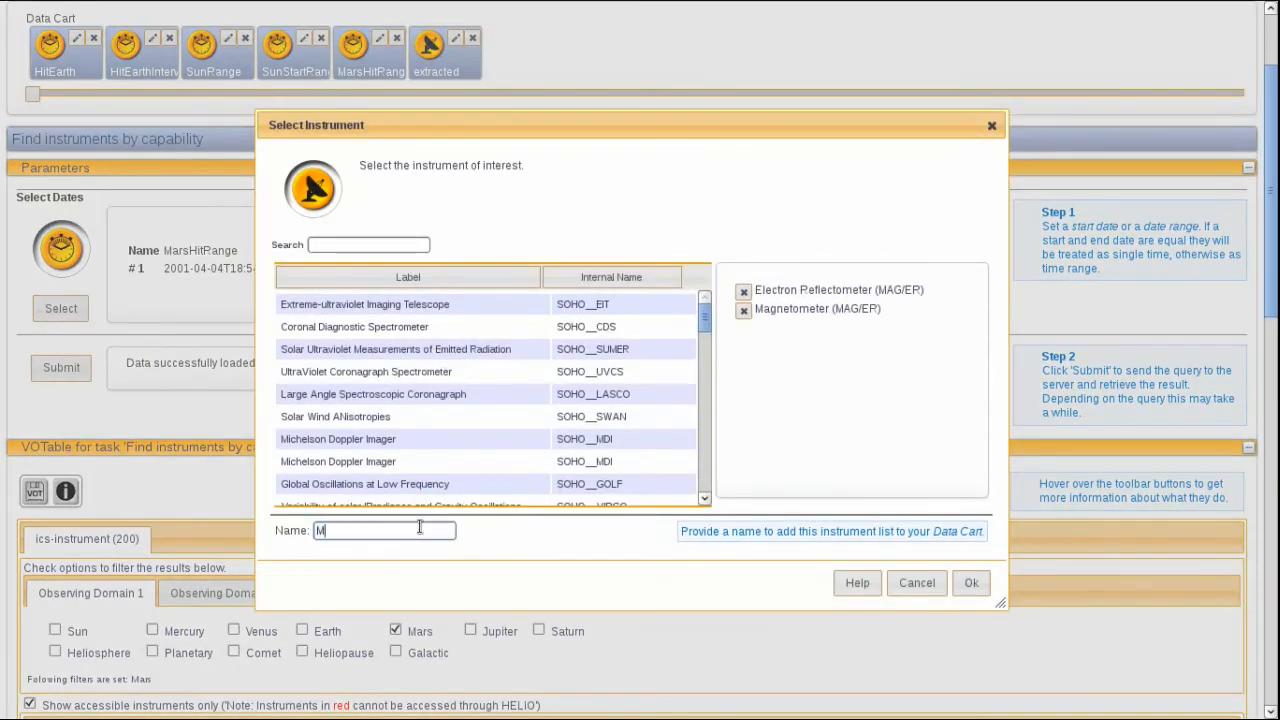
pyautogui.write('arsInst')
pyautogui.click(966, 590)
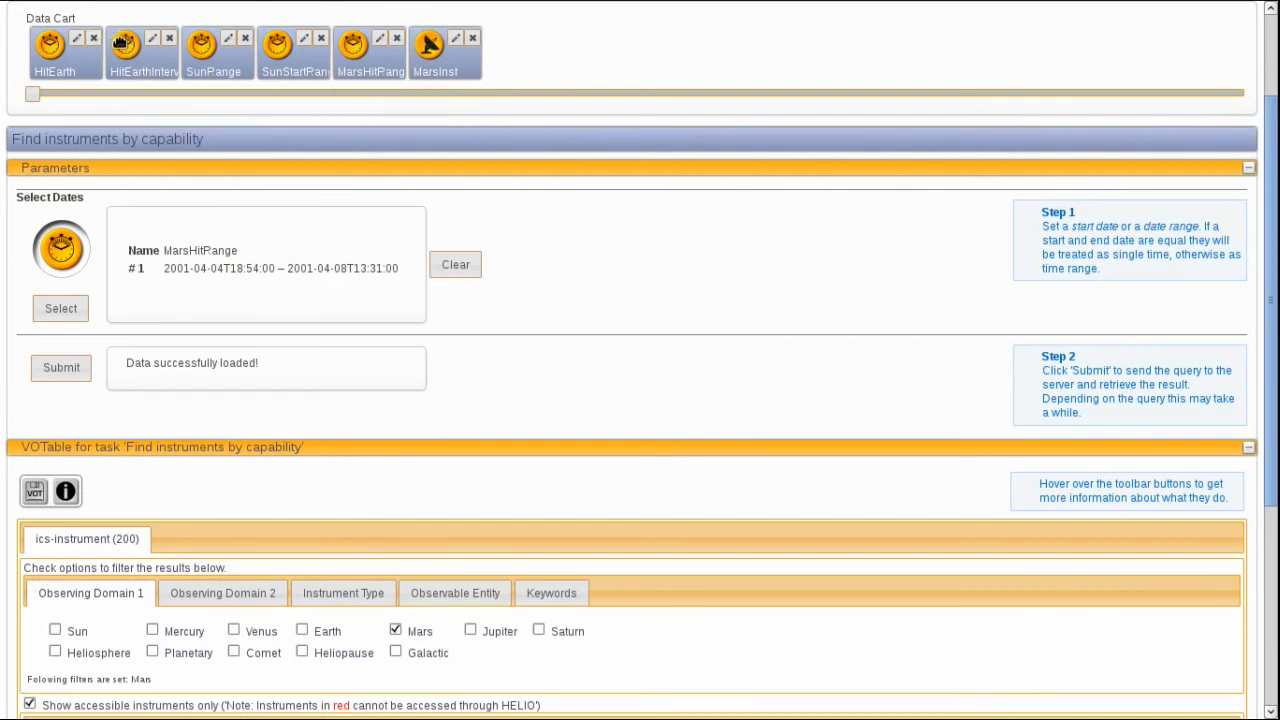
# Replace the instrument search dates with HitEarthInterval from the data cart and resubmit the query
pyautogui.moveTo(120, 44); pyautogui.dragTo(61, 248)
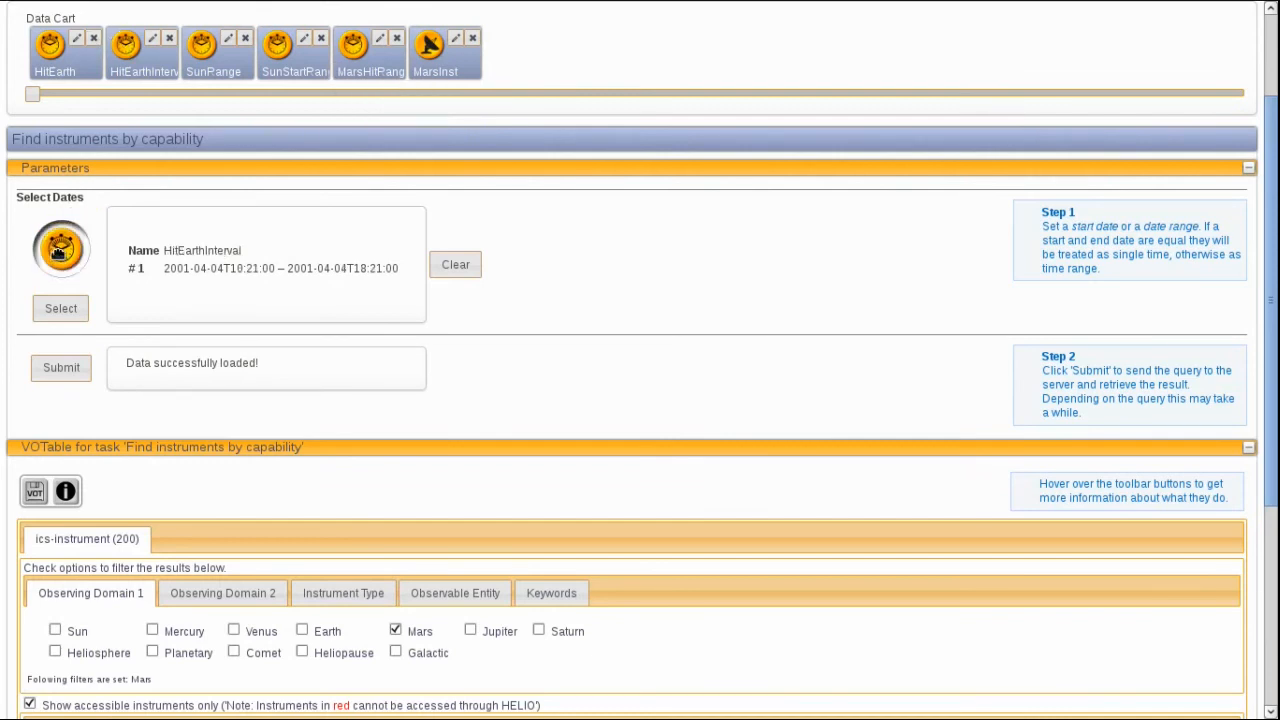
pyautogui.click(61, 367)
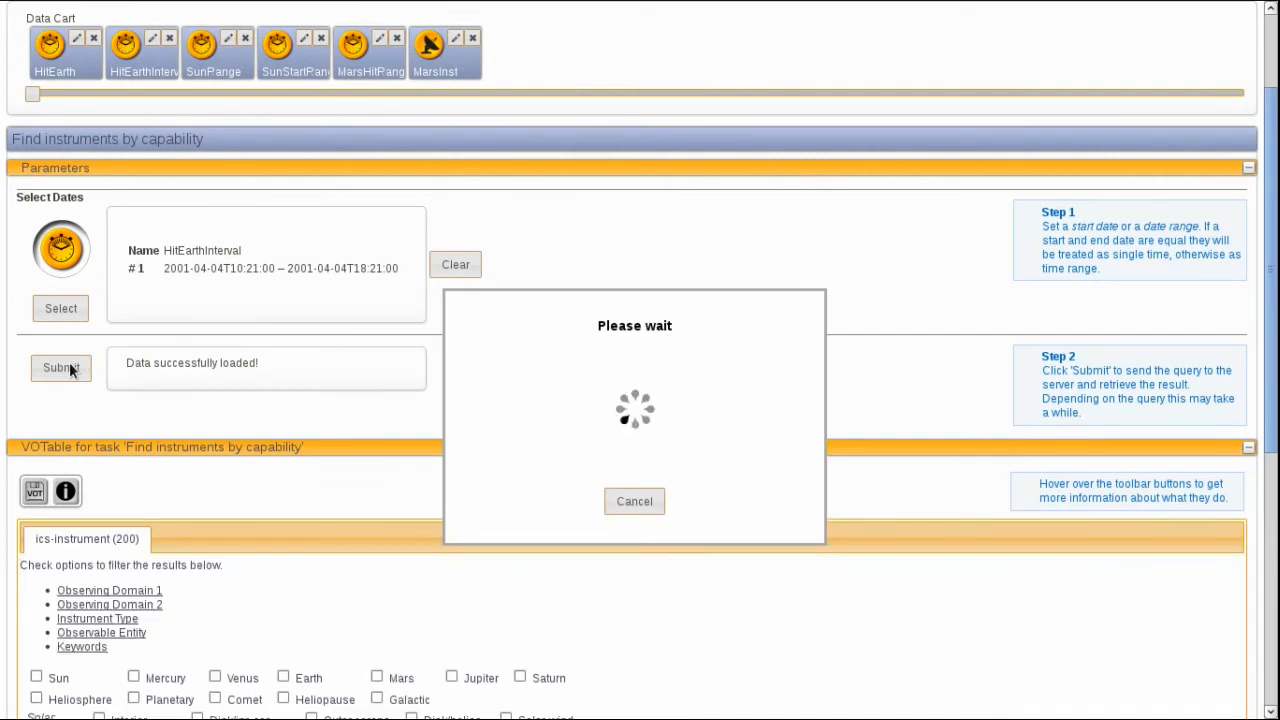
pyautogui.scroll(-5, 572, 187)
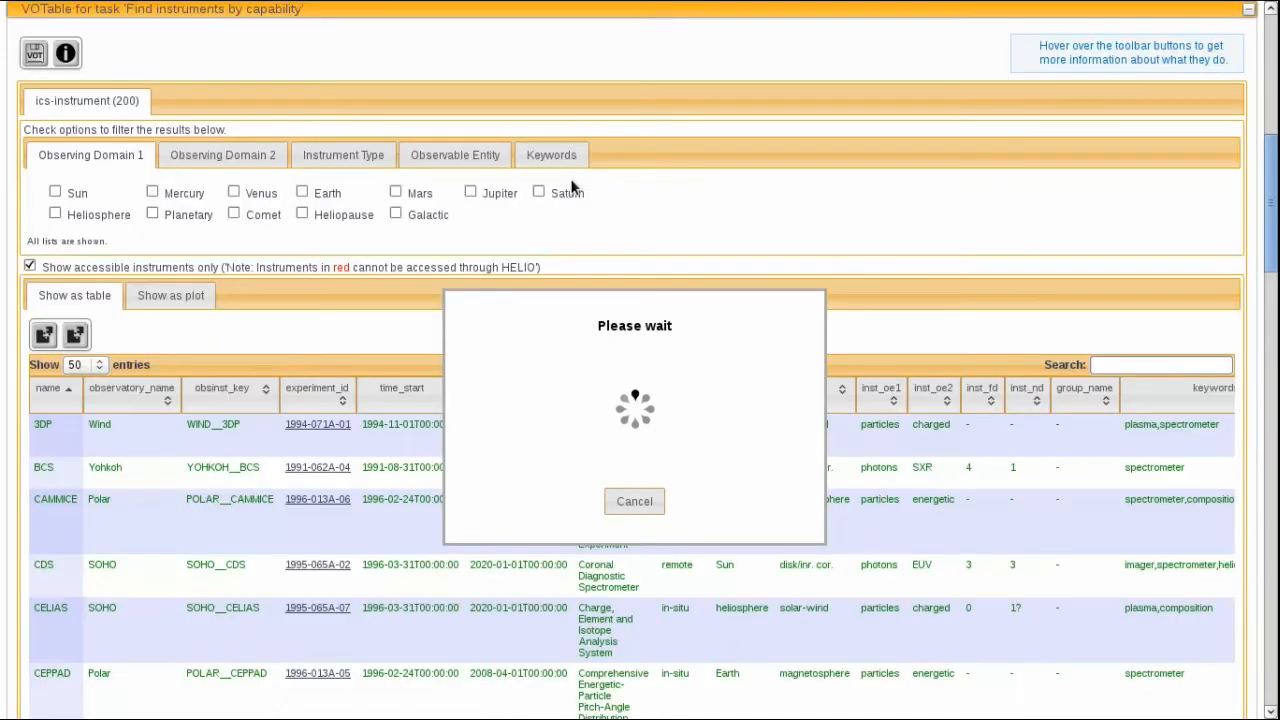
# Filter the instruments by the Earth observing domain and set the instrument type to In-situ
pyautogui.click(302, 193)
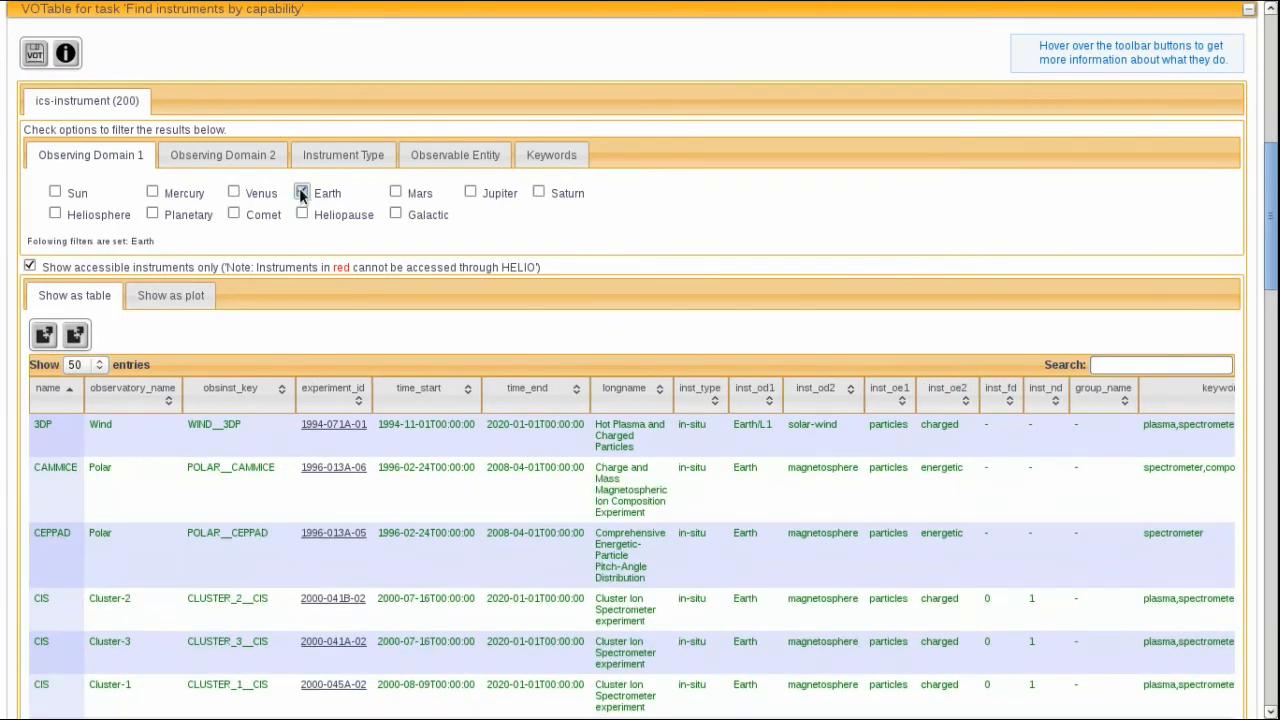
pyautogui.click(221, 150)
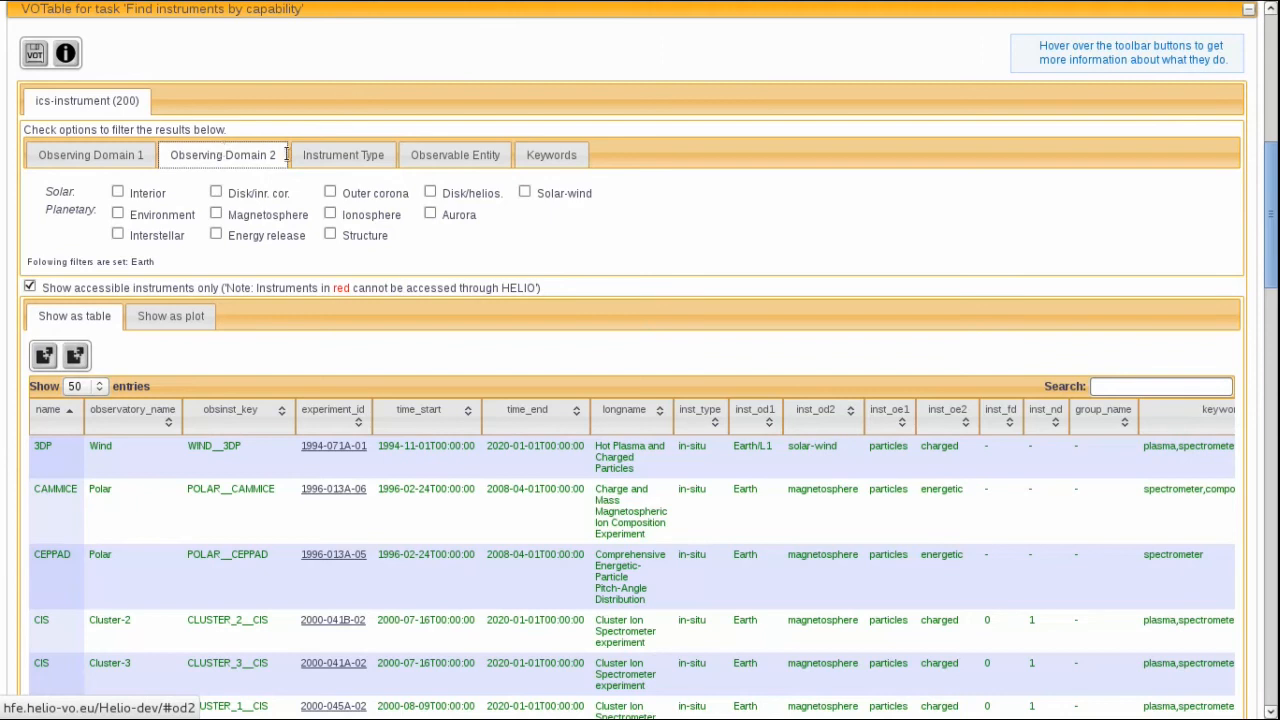
pyautogui.click(345, 157)
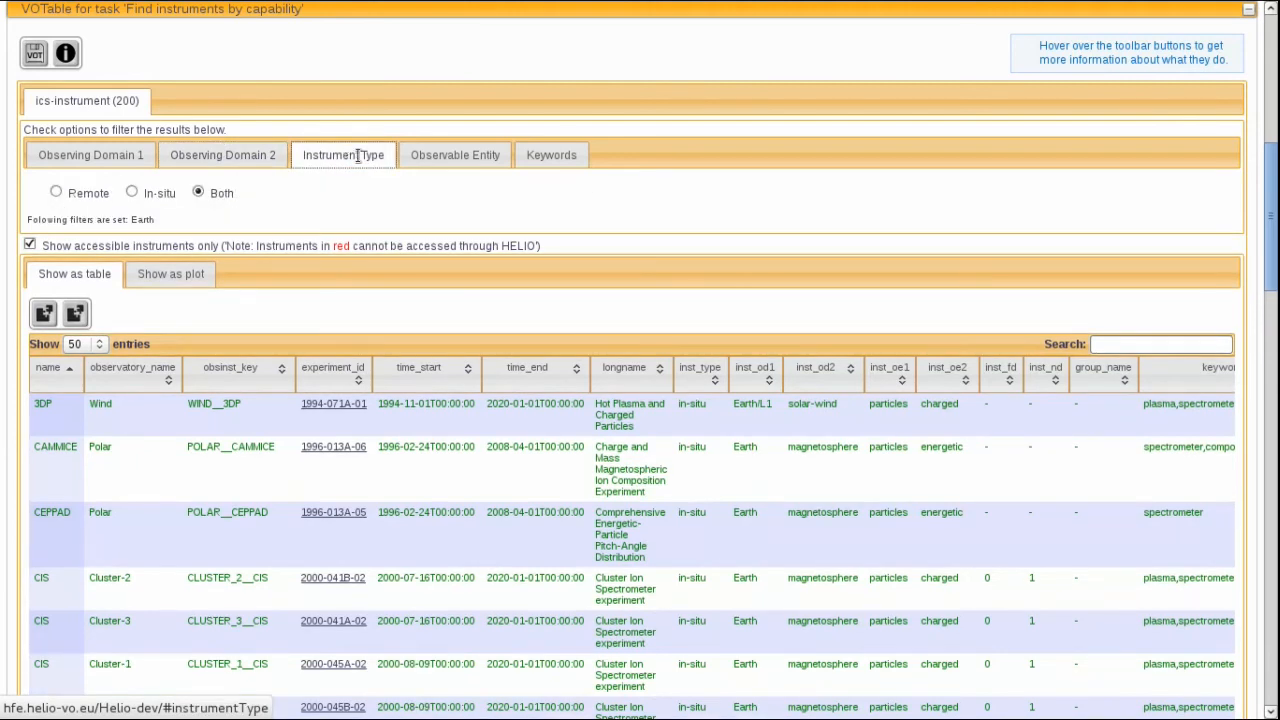
pyautogui.click(133, 193)
pyautogui.click(133, 193)
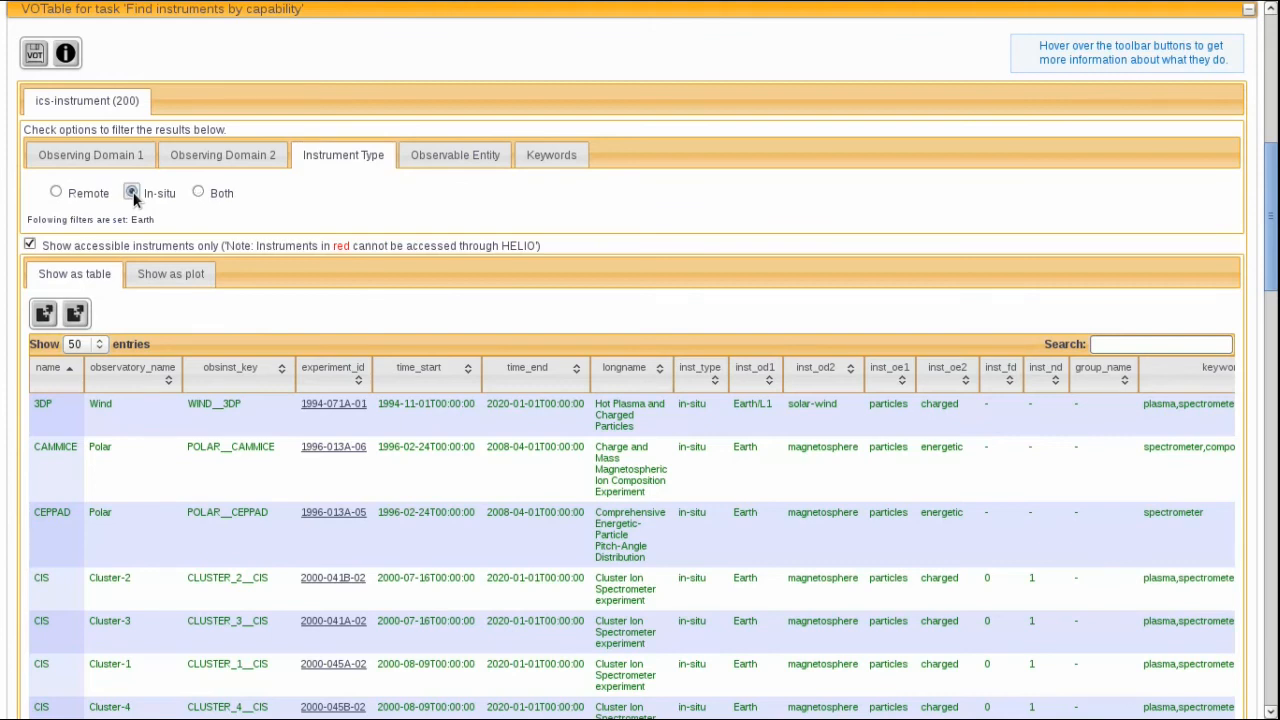
# Filter the instruments by all Particles observable entities and show the available keyword filters
pyautogui.click(446, 160)
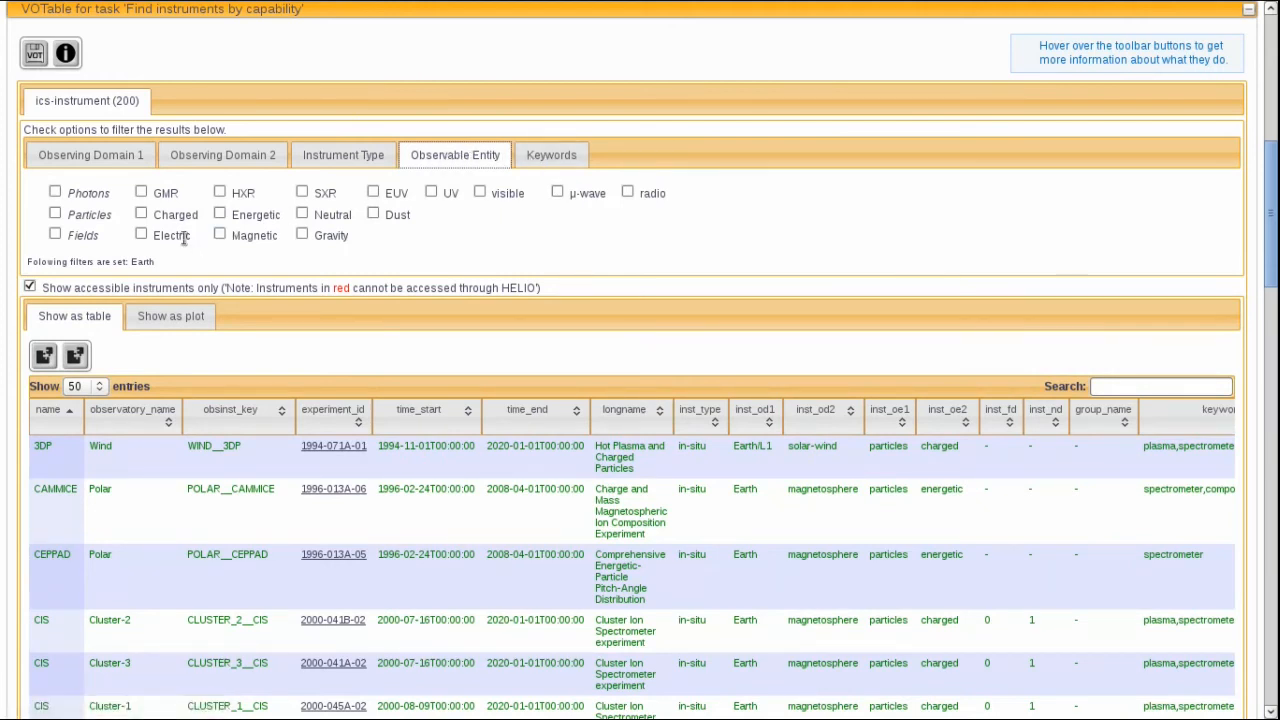
pyautogui.click(54, 215)
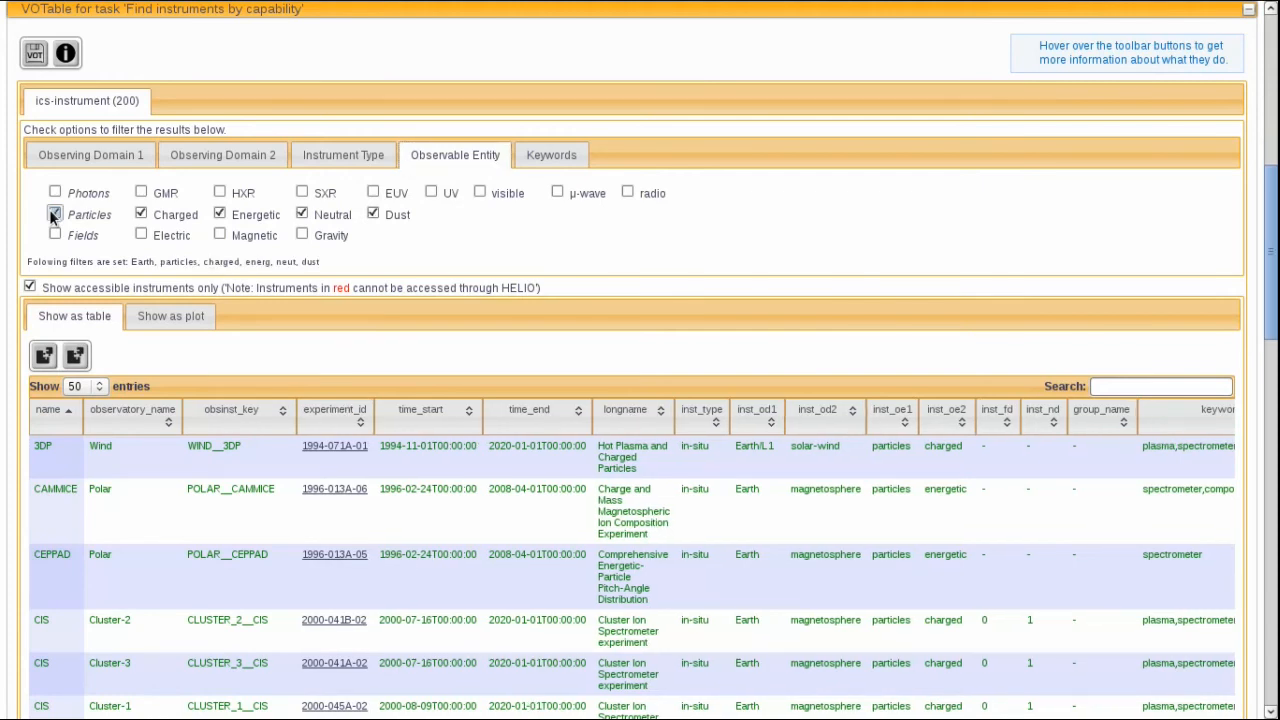
pyautogui.click(554, 160)
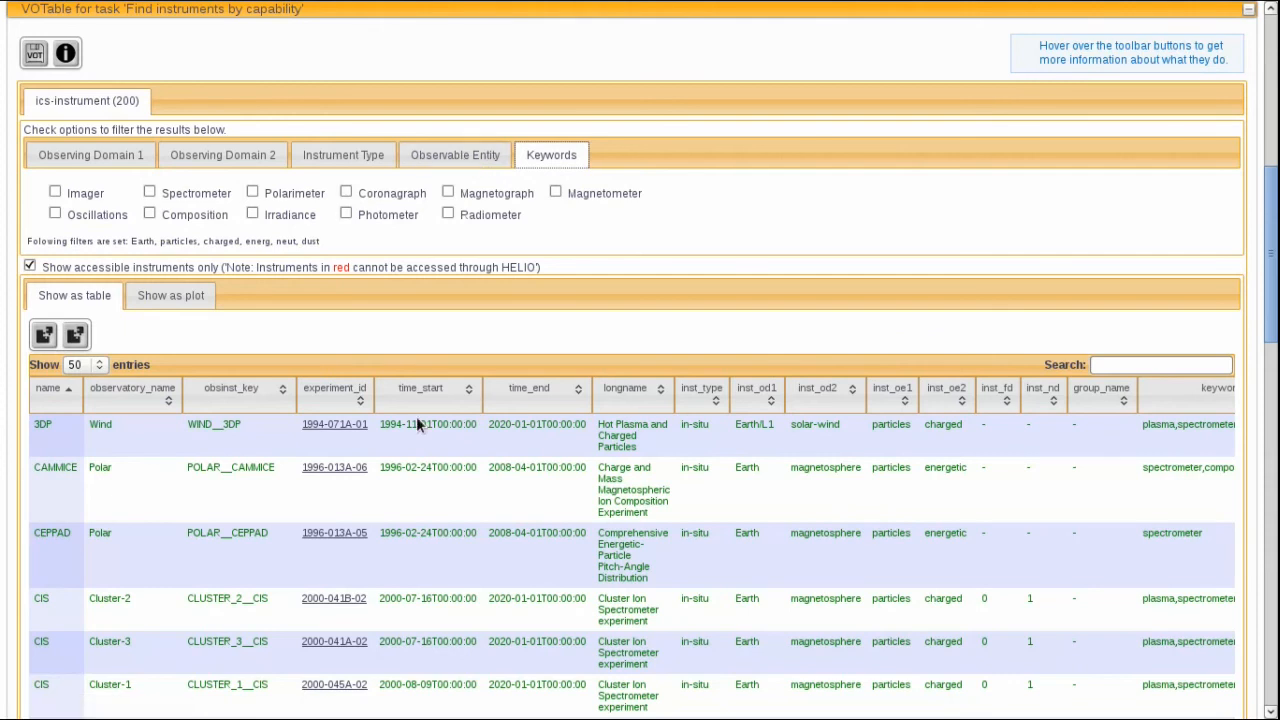
# Select the ACE EPAM instrument in the table of Earth in-situ particle instruments
pyautogui.scroll(-5, 416, 416)
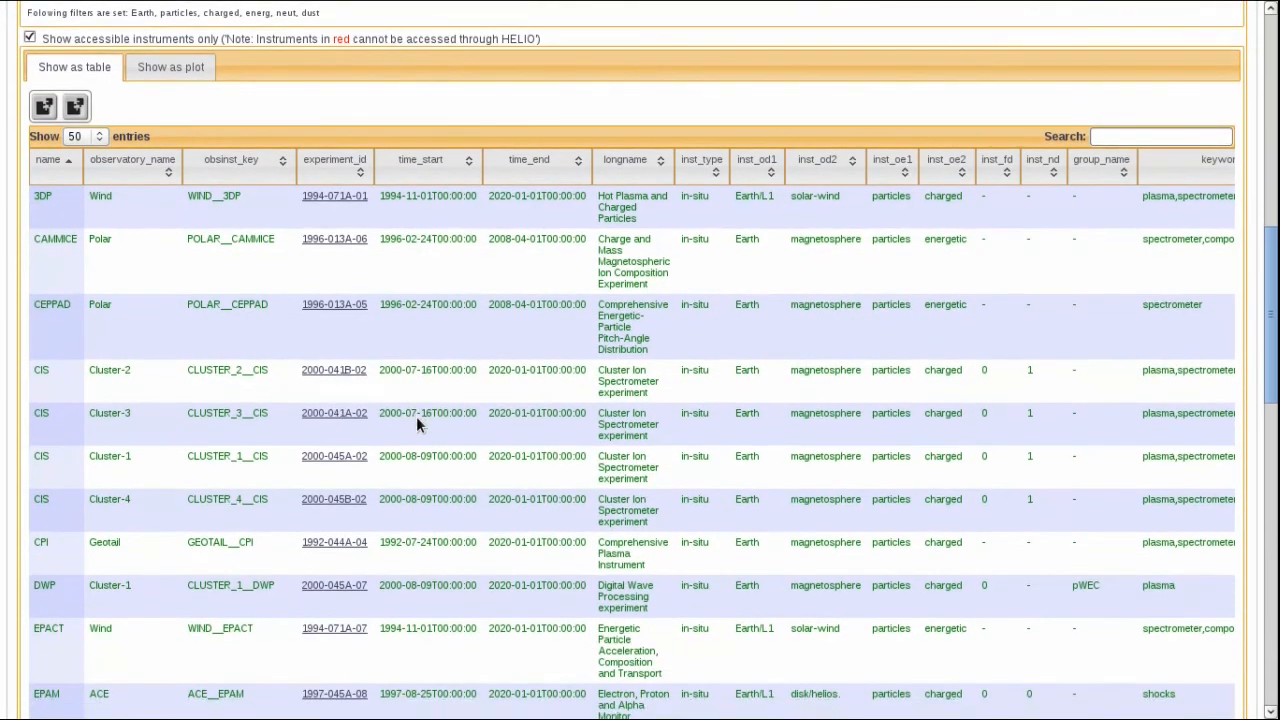
pyautogui.scroll(-5, 416, 416)
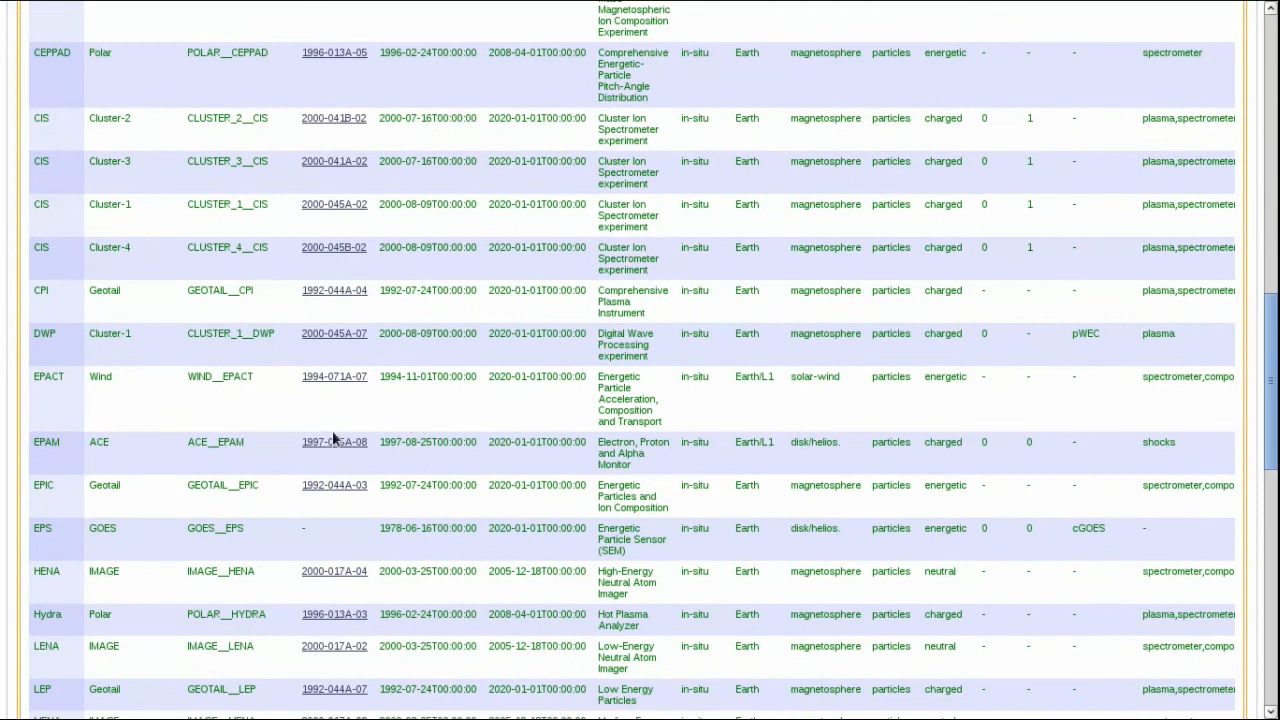
pyautogui.click(144, 449)
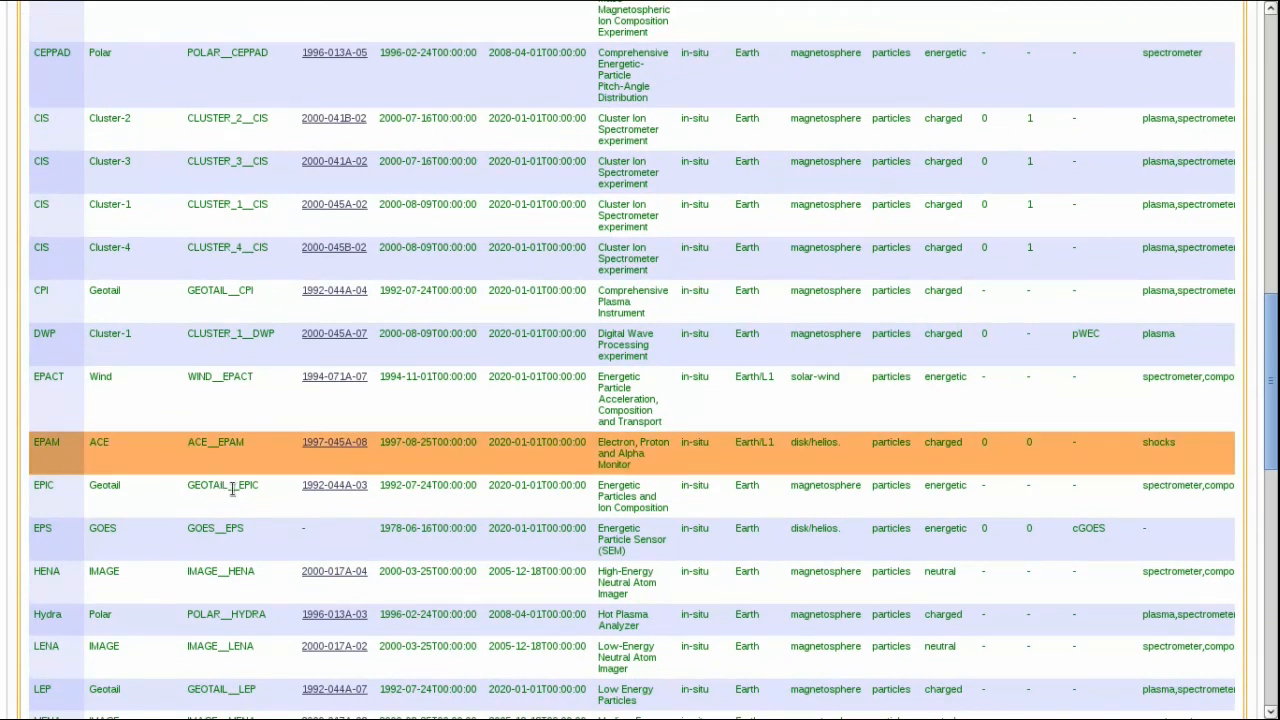
# Replace the Particles filter with all Fields observable entities: Electric, Magnetic and Gravity
pyautogui.scroll(-10, 232, 489)
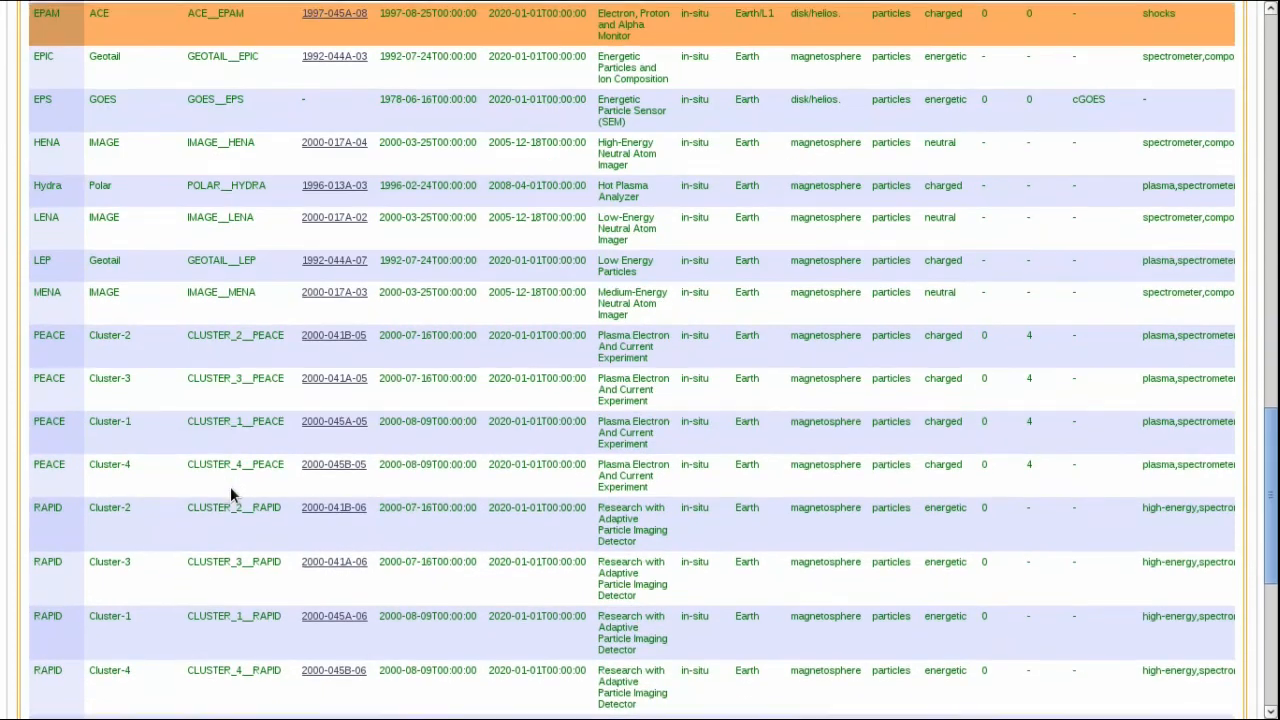
pyautogui.scroll(-7, 230, 490)
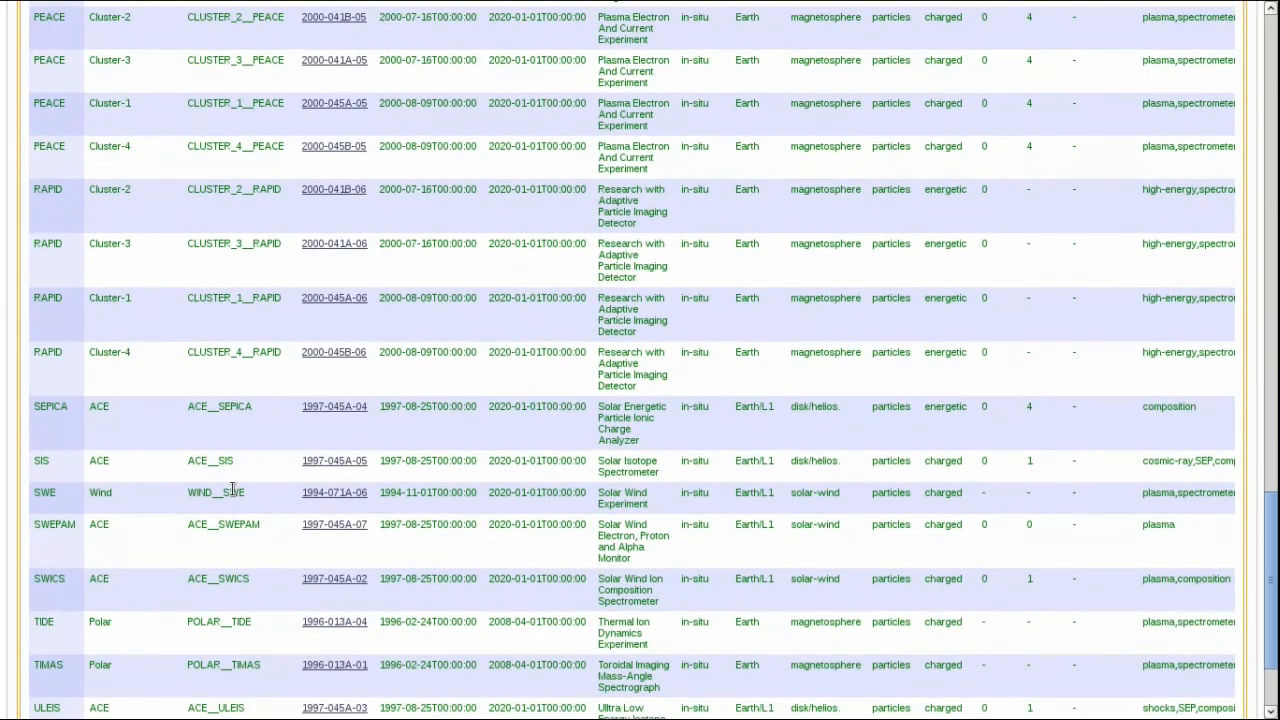
pyautogui.scroll(-3, 157, 546)
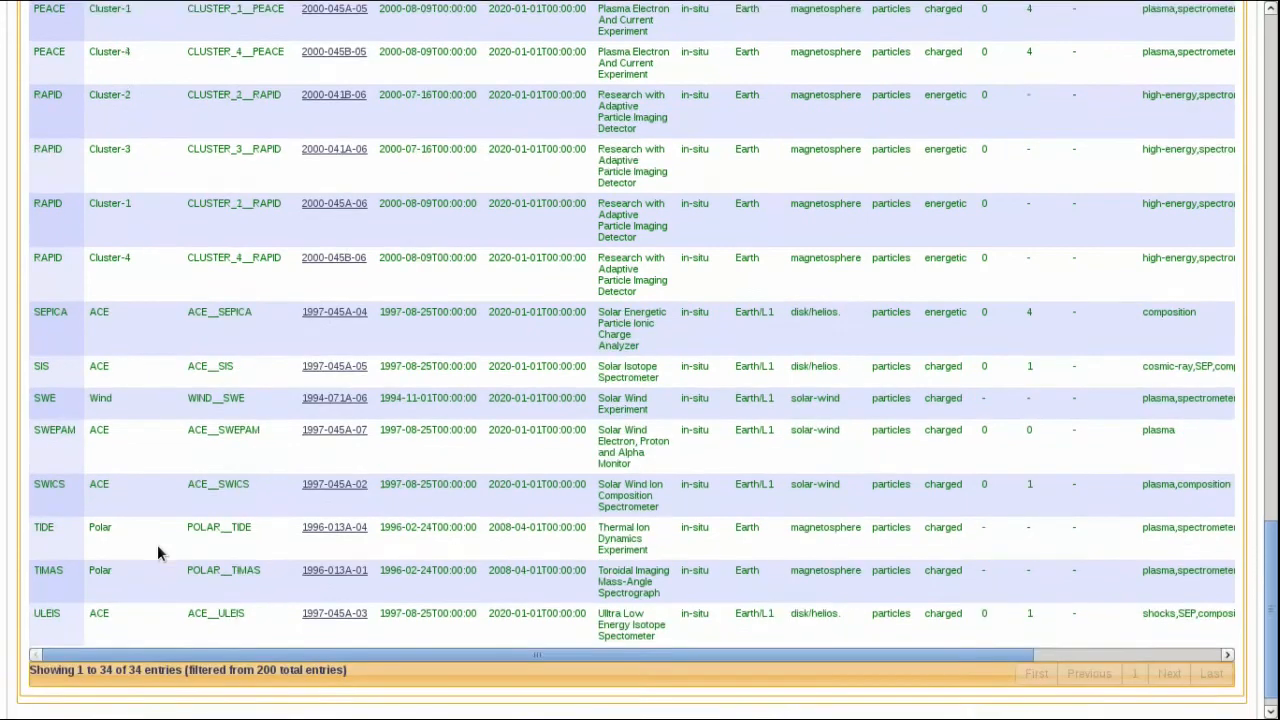
pyautogui.scroll(20, 157, 544)
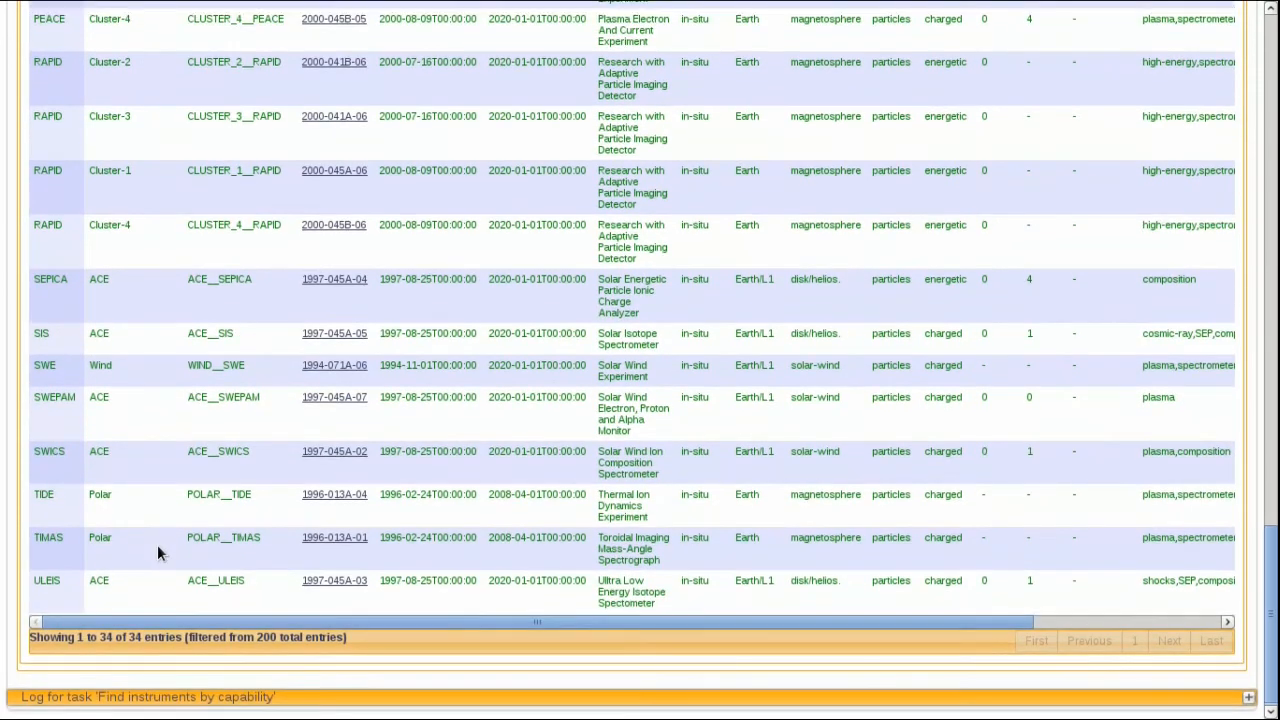
pyautogui.scroll(13, 157, 544)
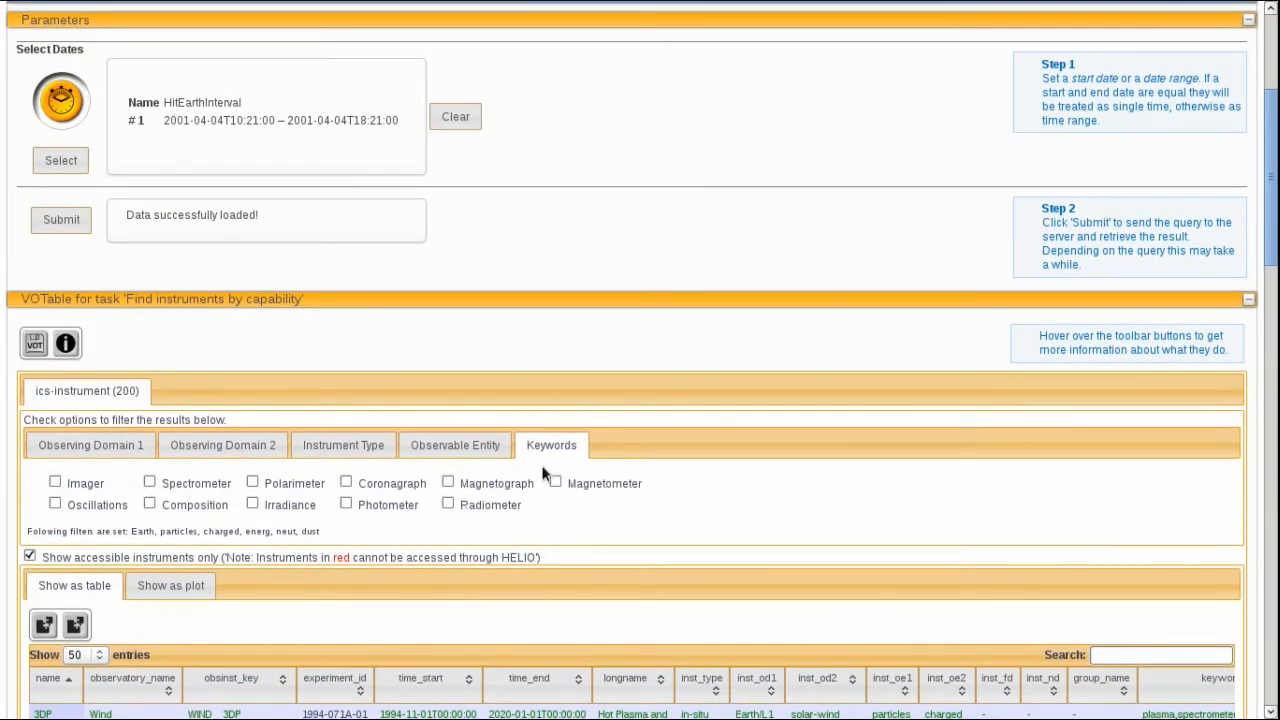
pyautogui.click(463, 453)
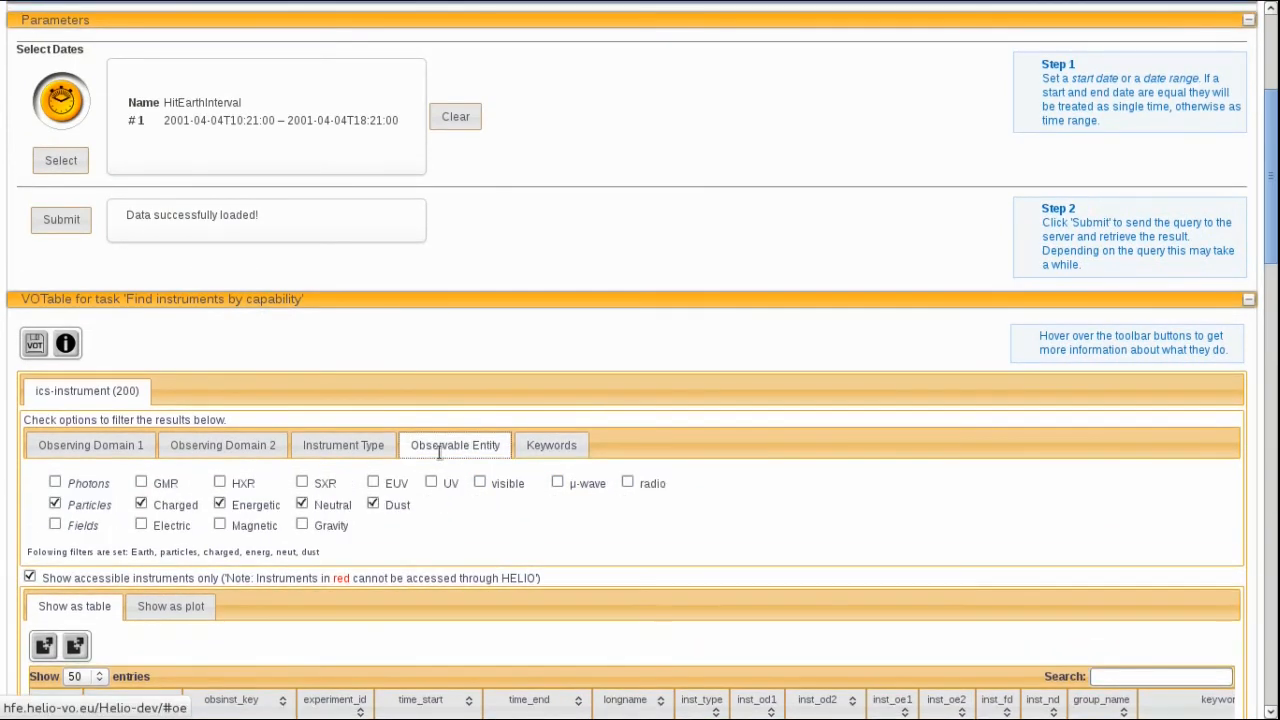
pyautogui.click(55, 525)
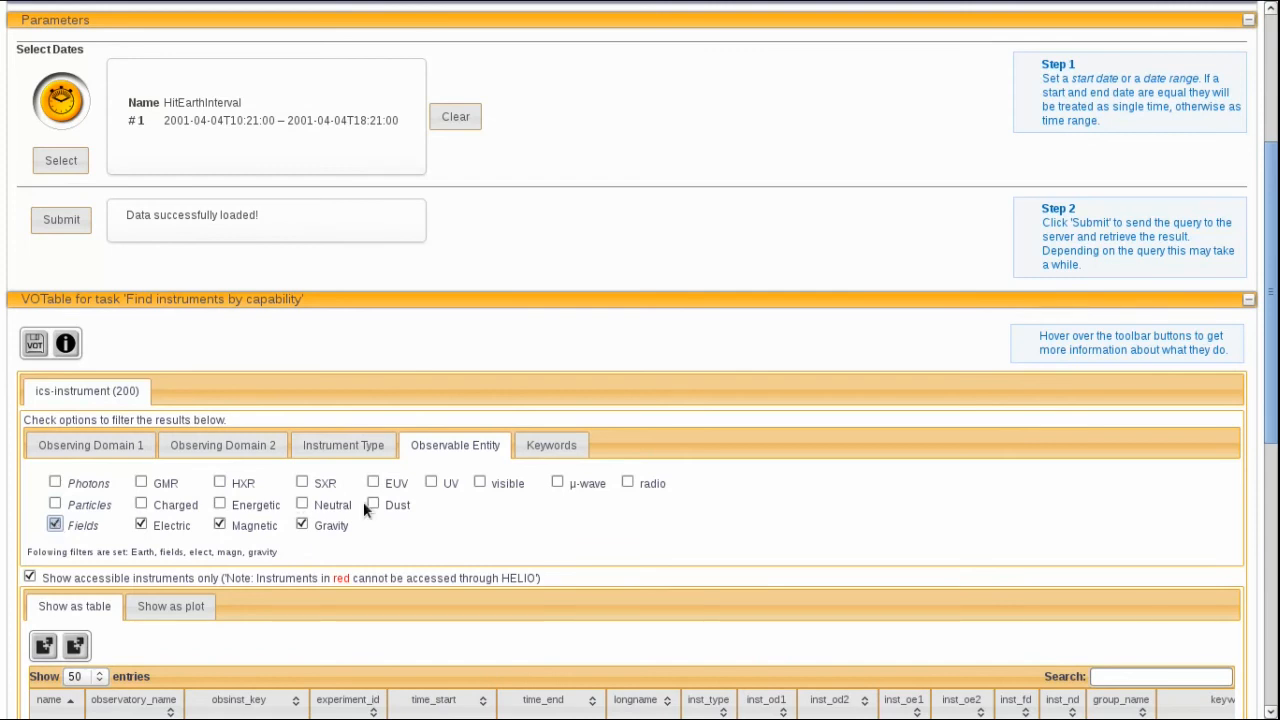
pyautogui.press('space')
pyautogui.scroll(-1, 364, 503)
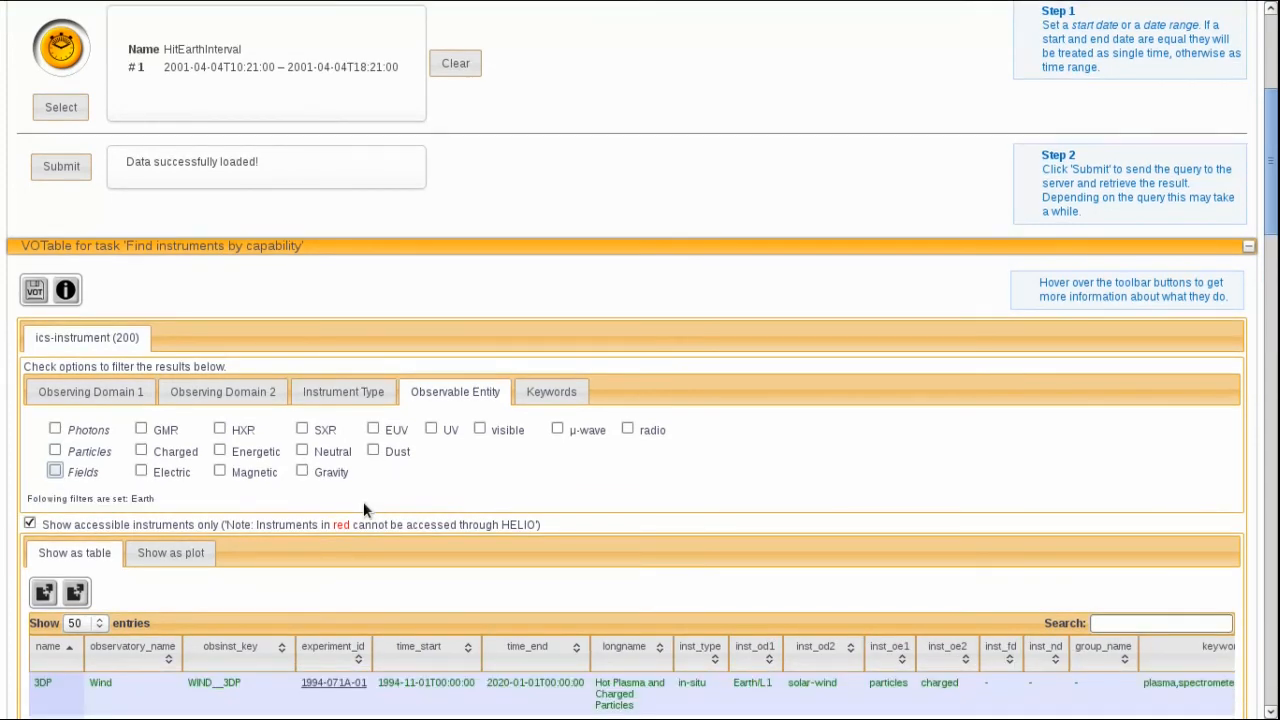
pyautogui.click(55, 472)
pyautogui.scroll(-3, 502, 455)
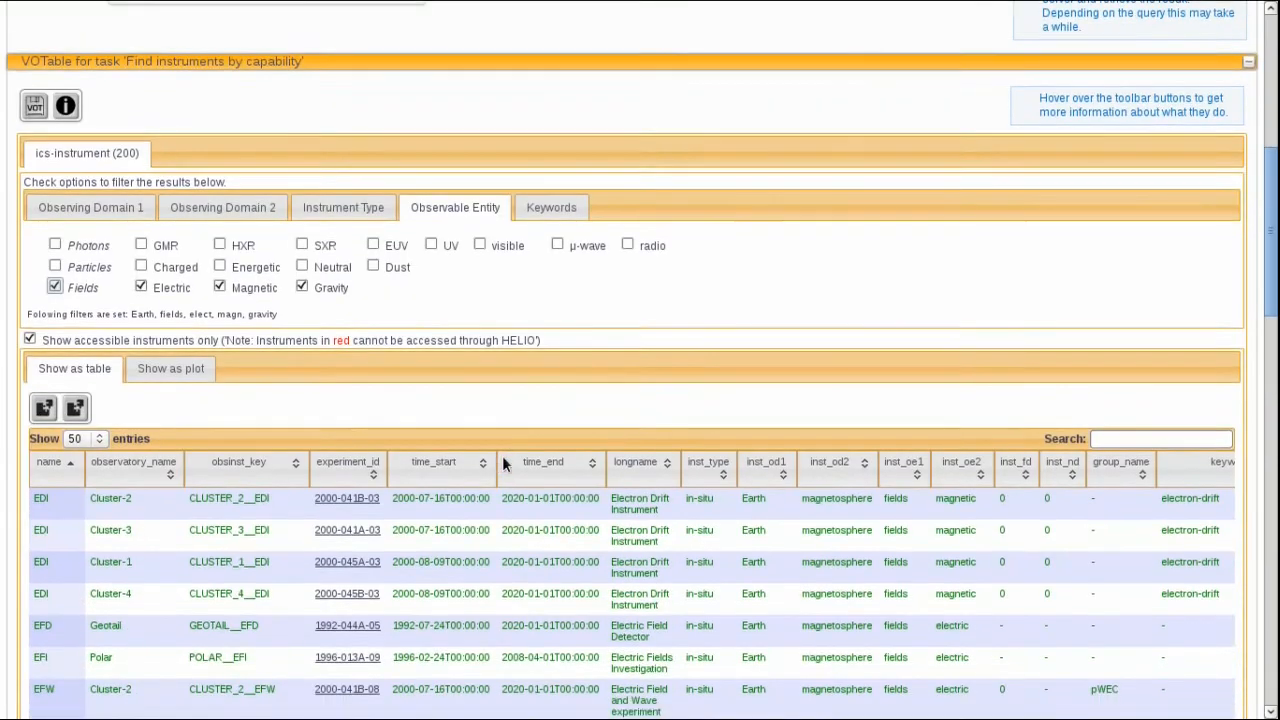
# Select the ACE MAG magnetometer in the filtered instrument table
pyautogui.scroll(-5, 502, 455)
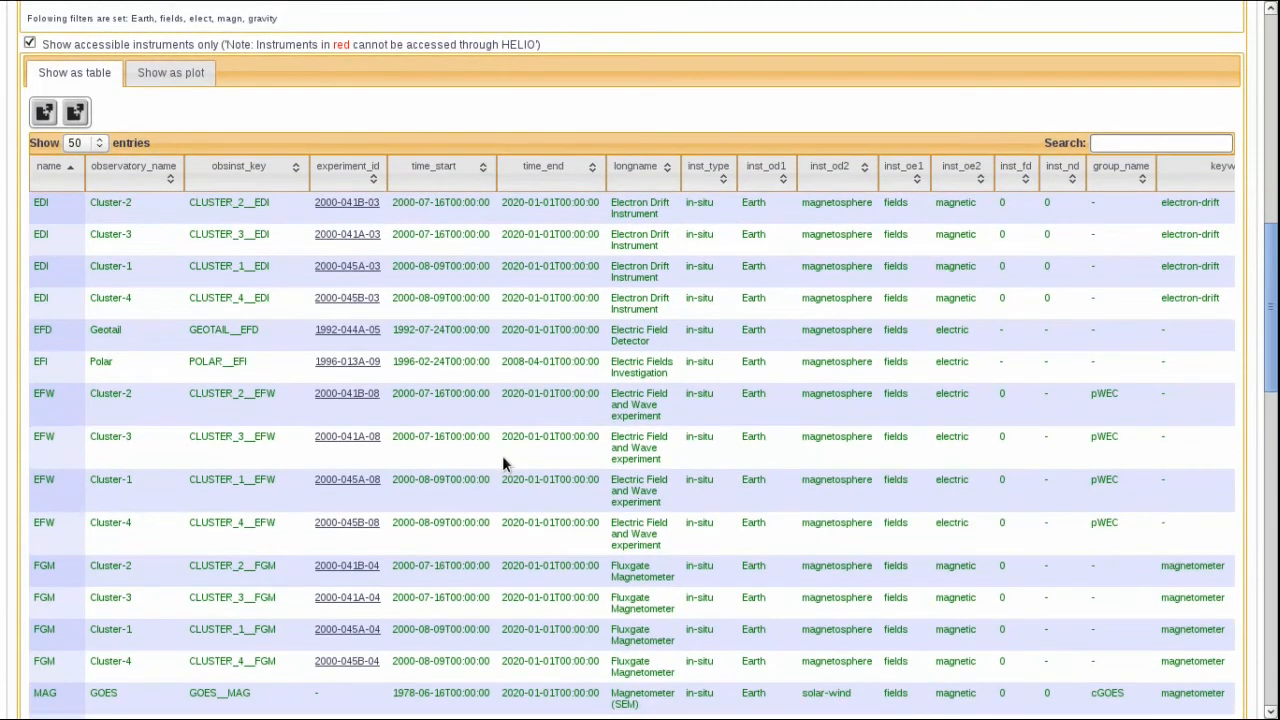
pyautogui.scroll(-3, 503, 463)
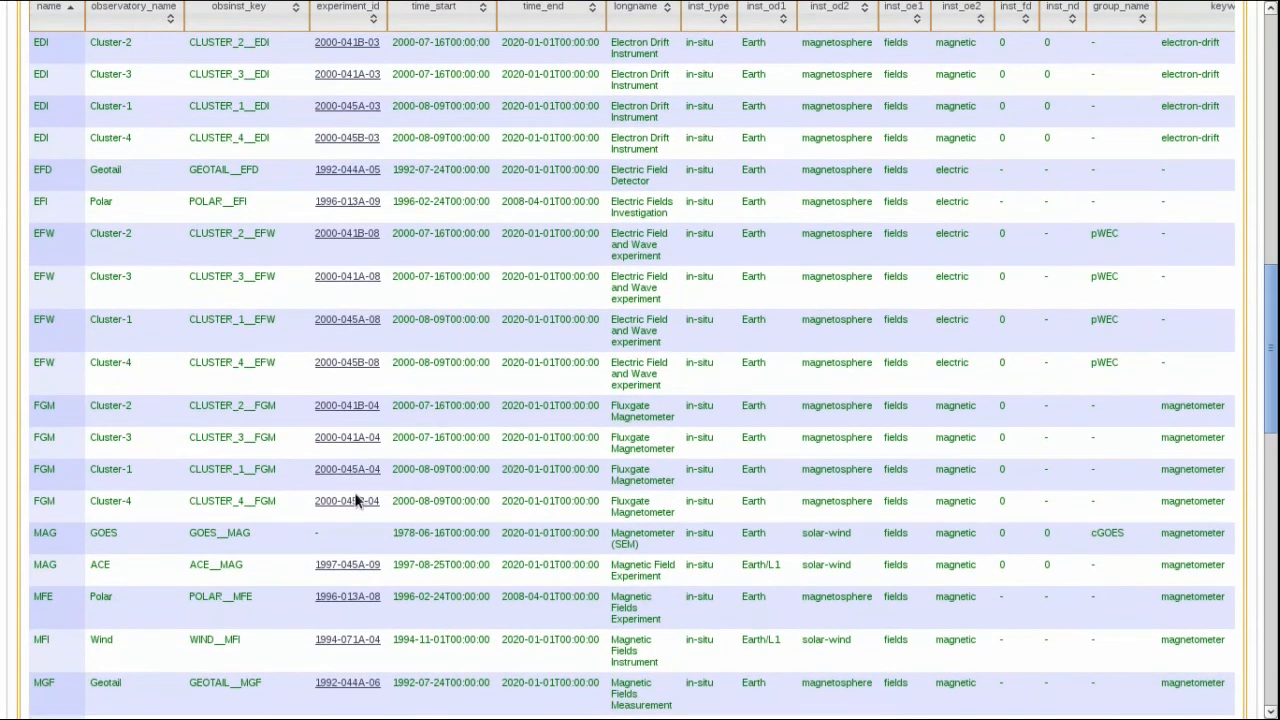
pyautogui.click(160, 574)
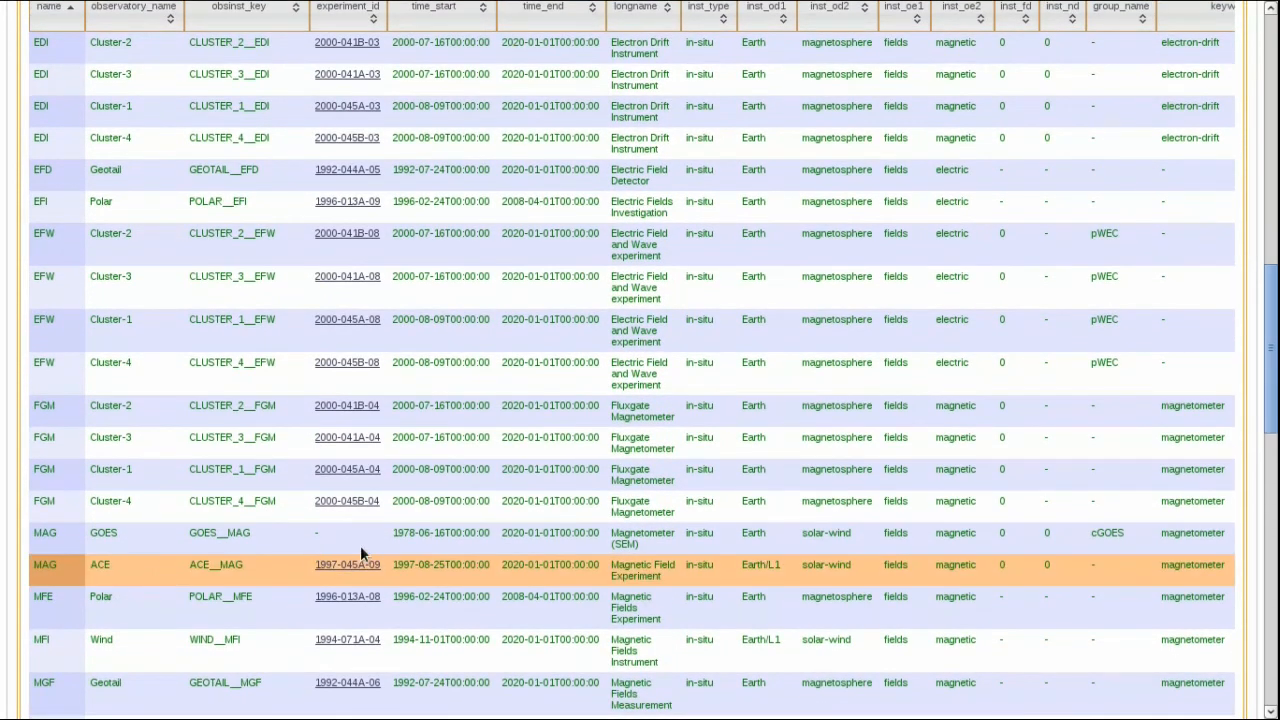
# Clear the Fields filter and extract the selected ACE EPAM and MAG instruments as a list named EarthInst
pyautogui.scroll(10, 360, 545)
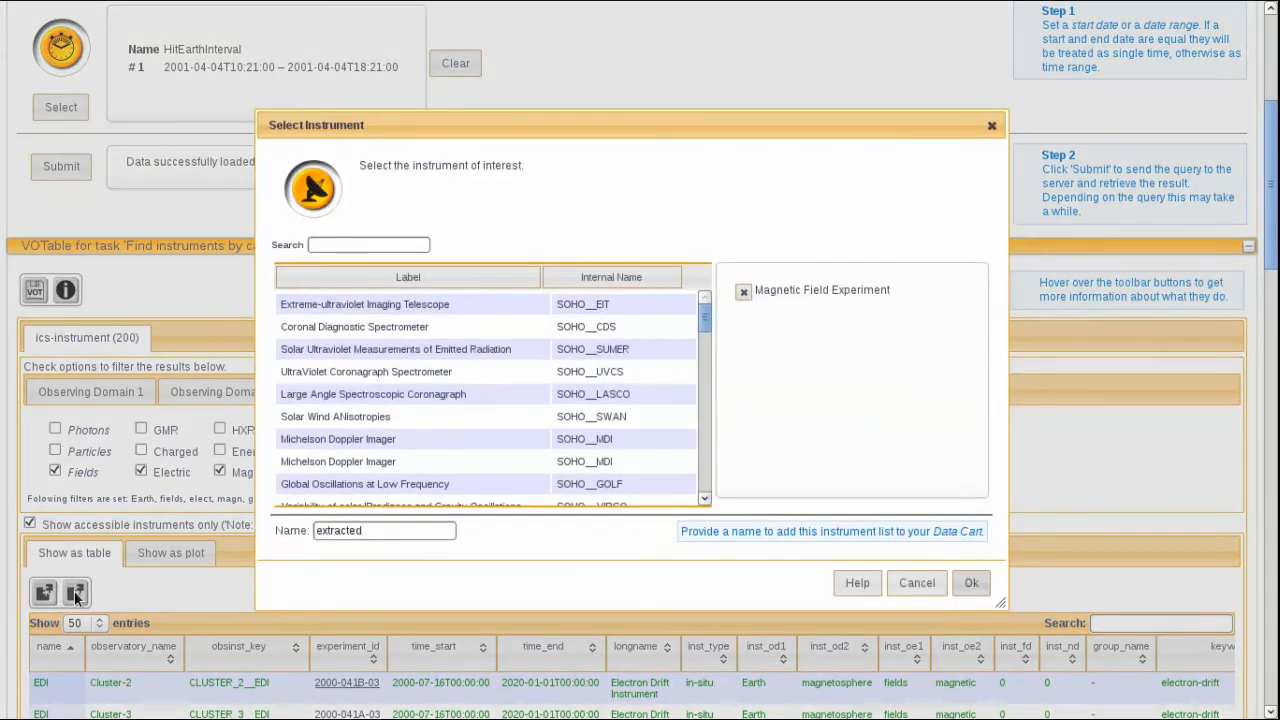
pyautogui.click(910, 583)
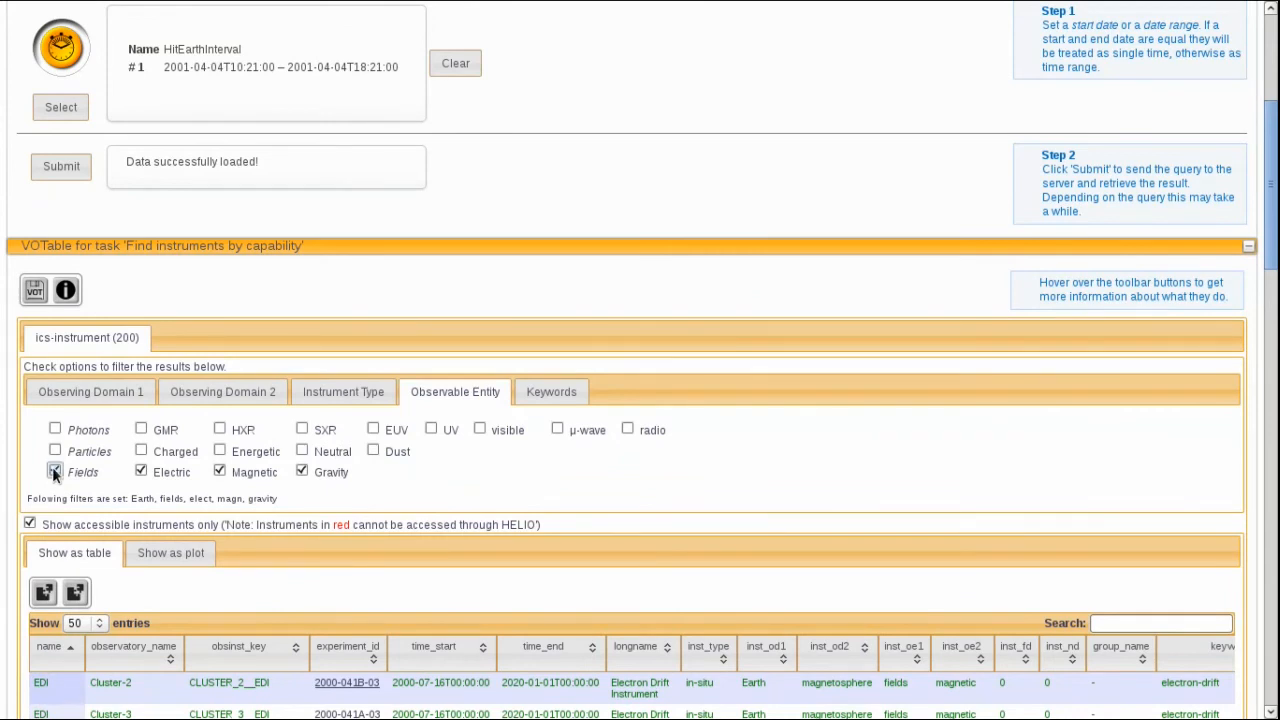
pyautogui.click(74, 595)
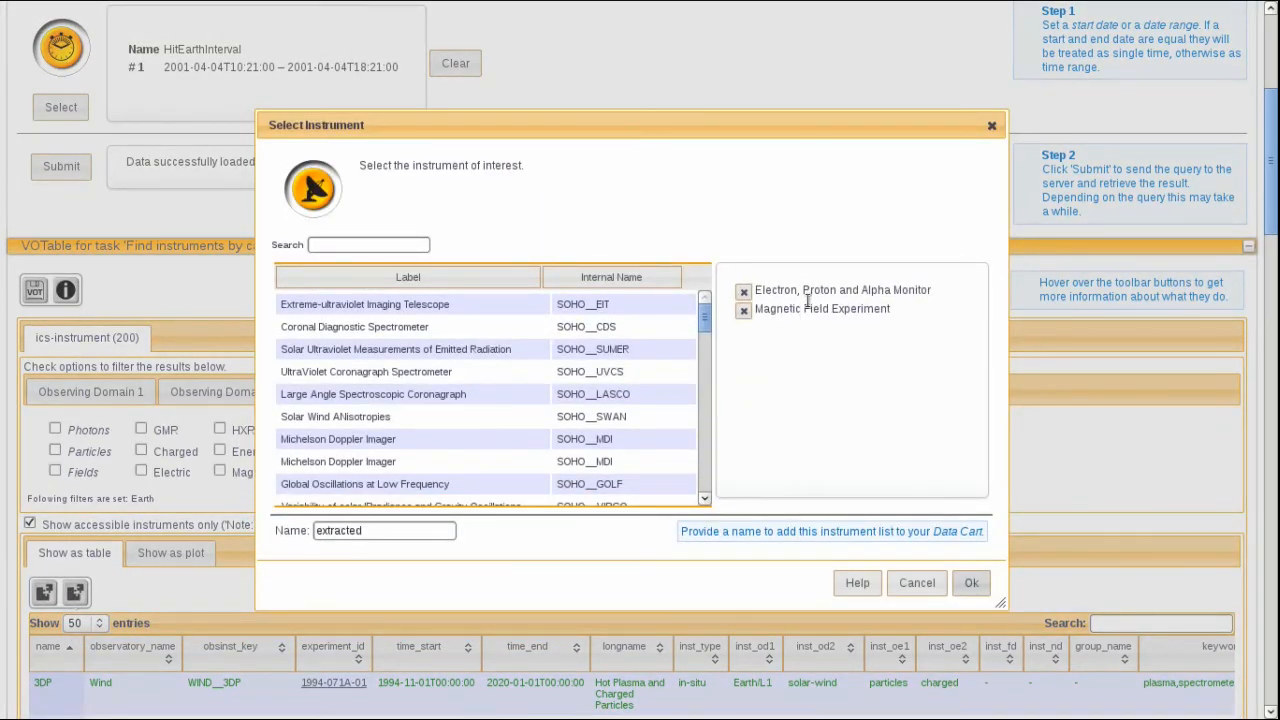
pyautogui.doubleClick(406, 530)
pyautogui.write('EarthInst')
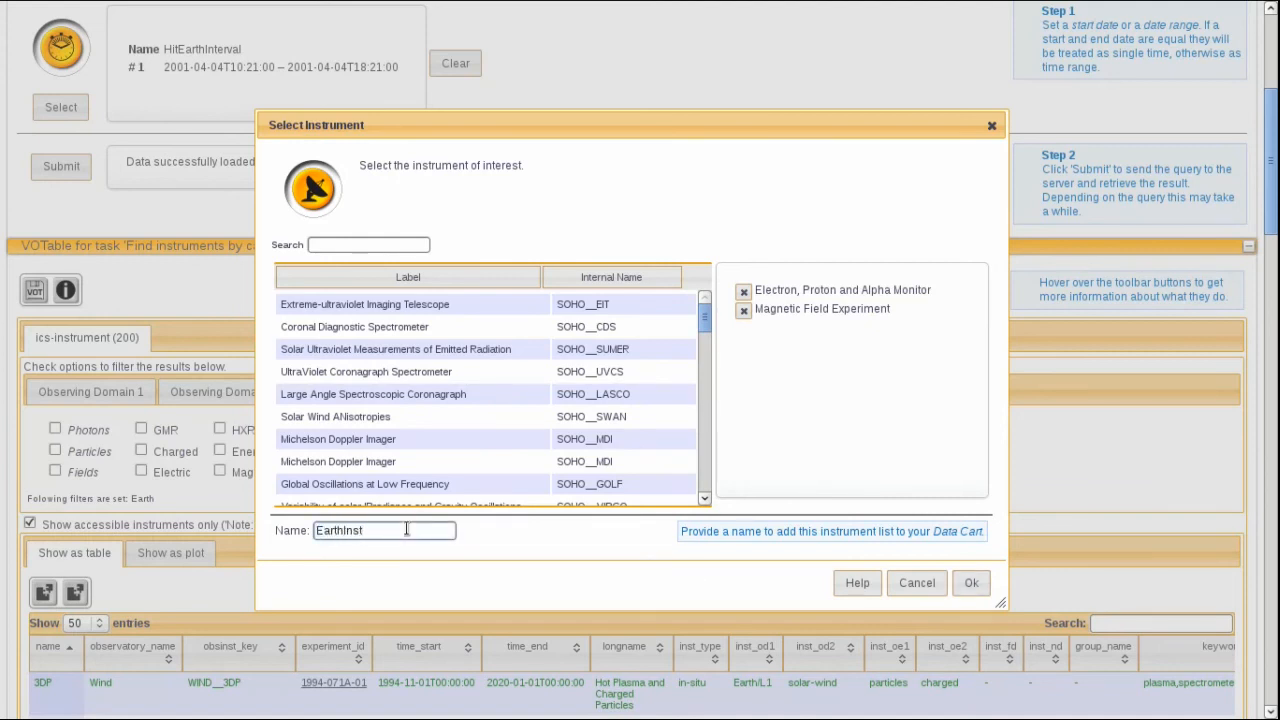
pyautogui.click(971, 583)
# Edit the extracted instrument list in the data cart and rename it EarthInstr
pyautogui.scroll(3, 979, 594)
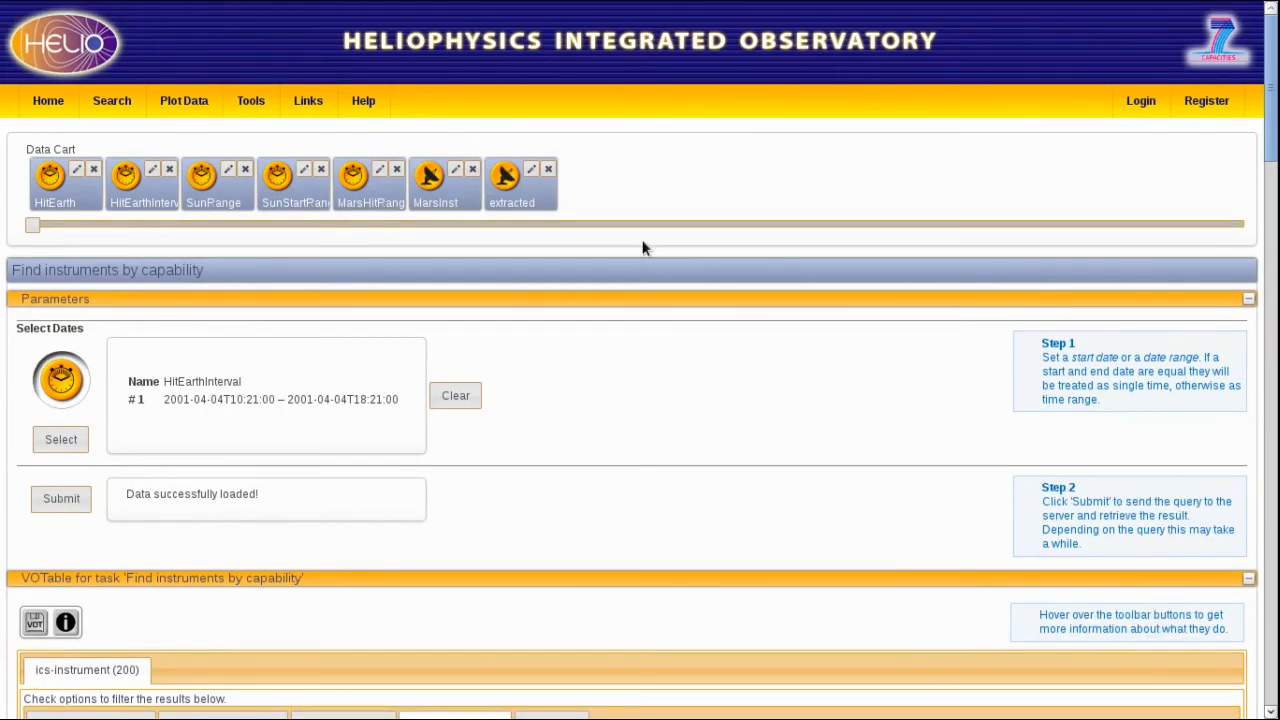
pyautogui.click(533, 170)
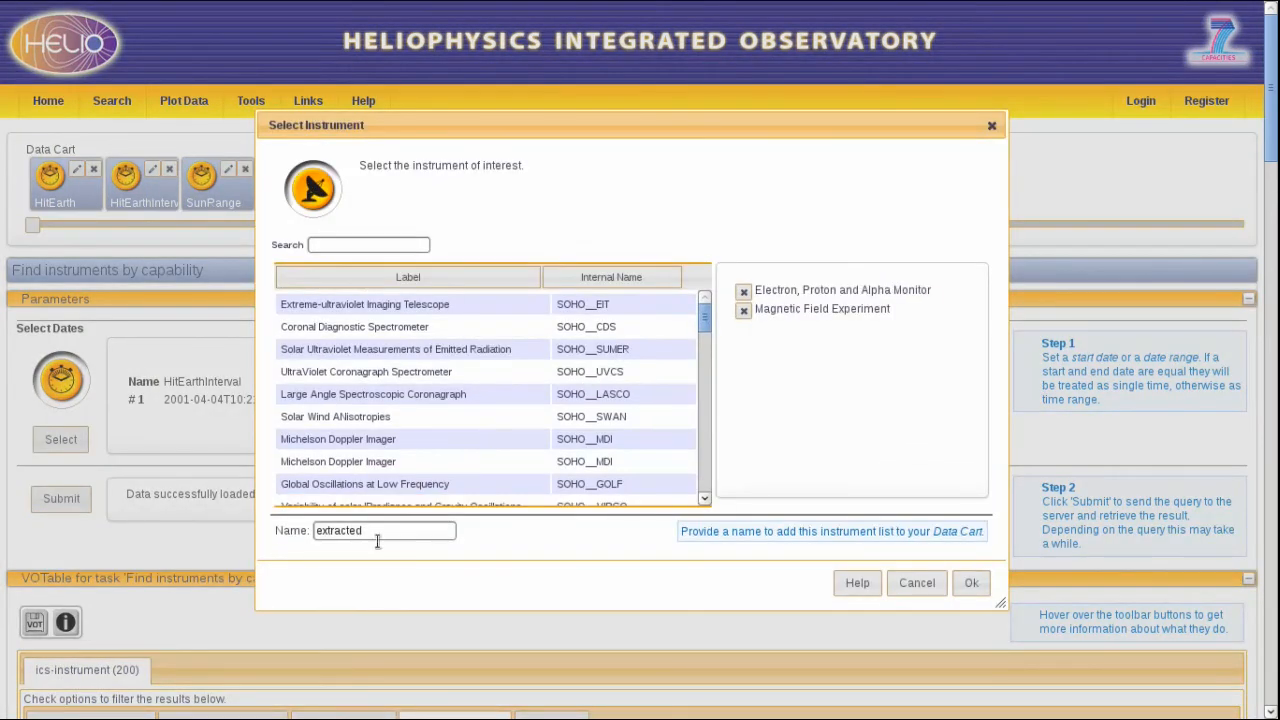
pyautogui.doubleClick(377, 538)
pyautogui.write('earthInstr')
pyautogui.press('Delete')
pyautogui.write('E')
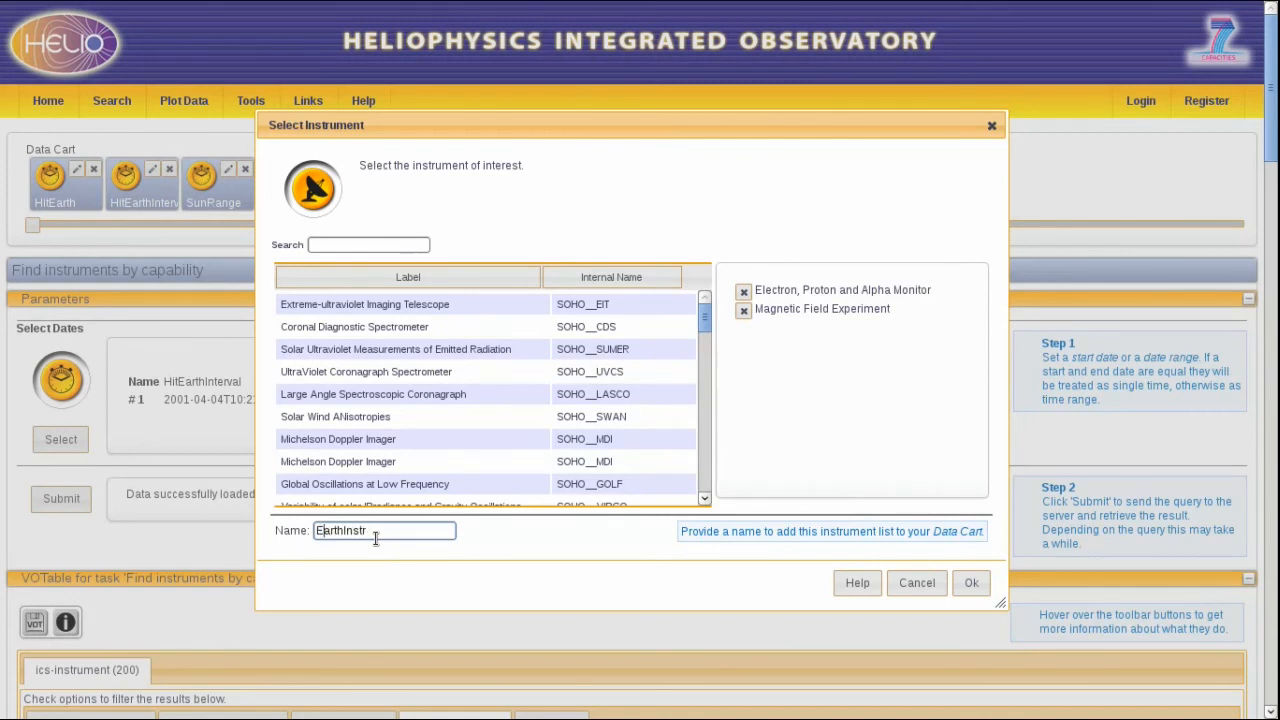
pyautogui.click(968, 584)
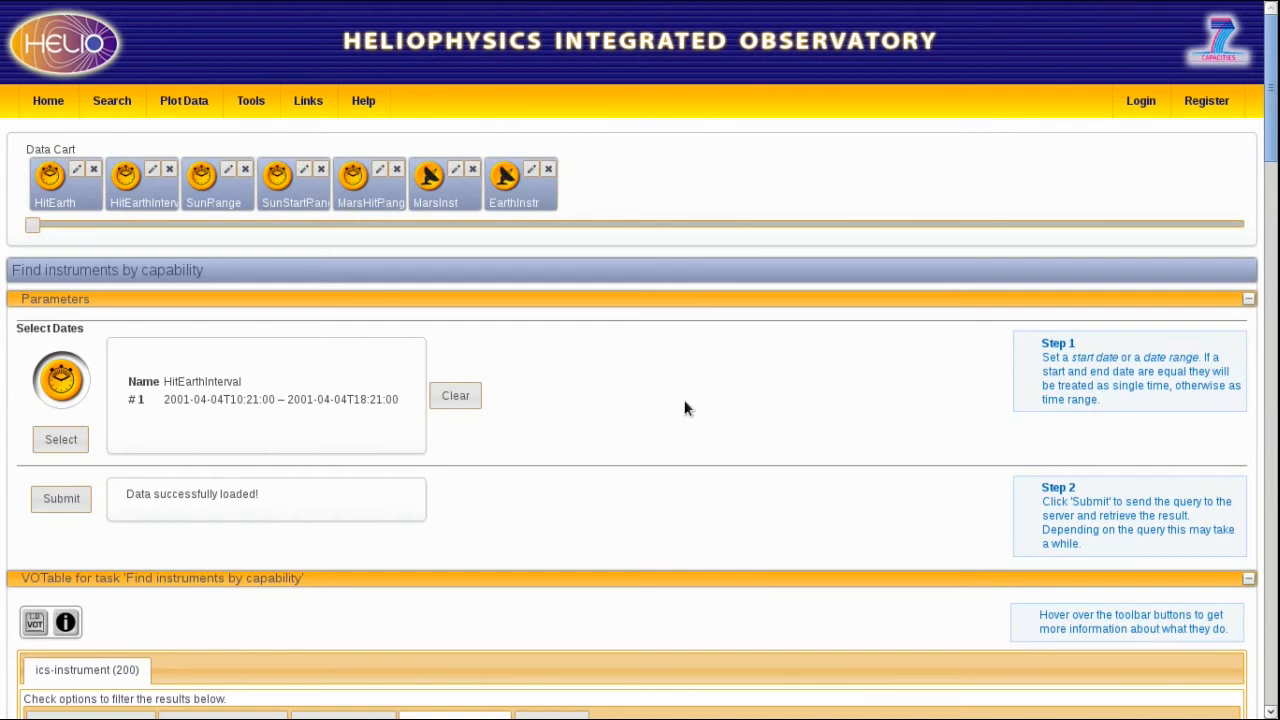
# Replace the instrument search dates with SunStartRange from the data cart and resubmit the query
pyautogui.moveTo(201, 180); pyautogui.dragTo(140, 312)
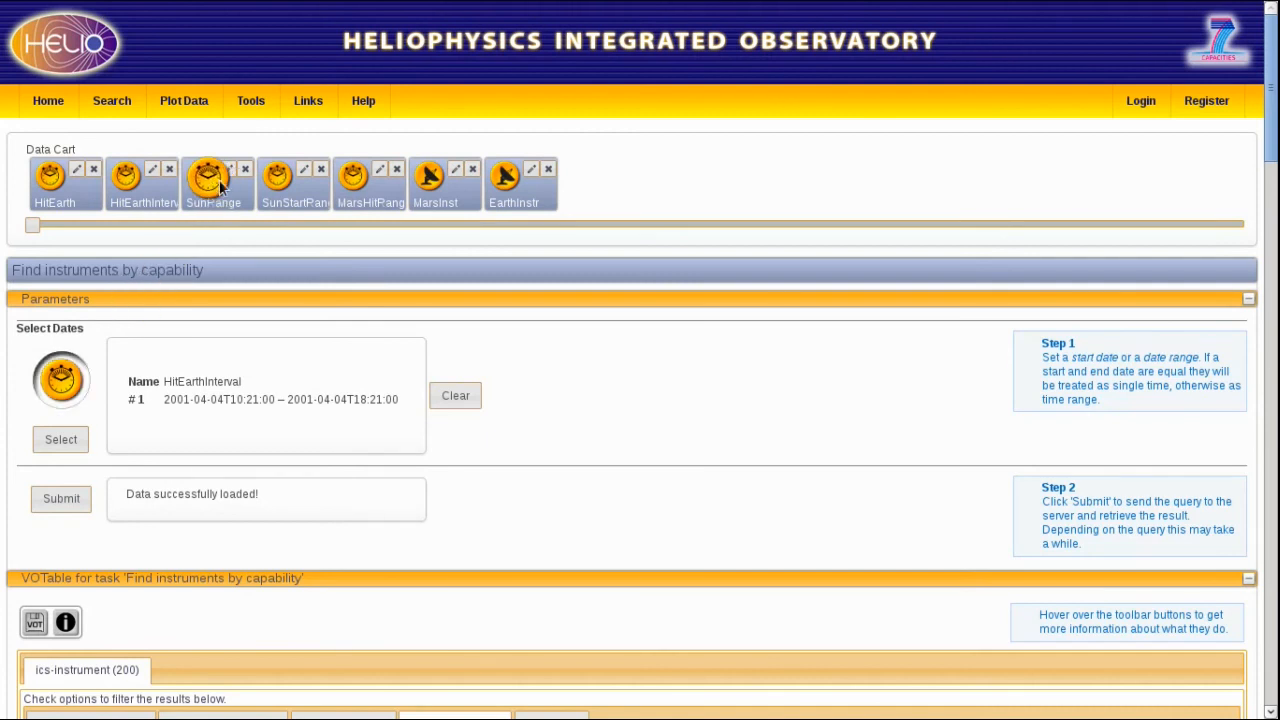
pyautogui.moveTo(210, 246); pyautogui.dragTo(90, 368)
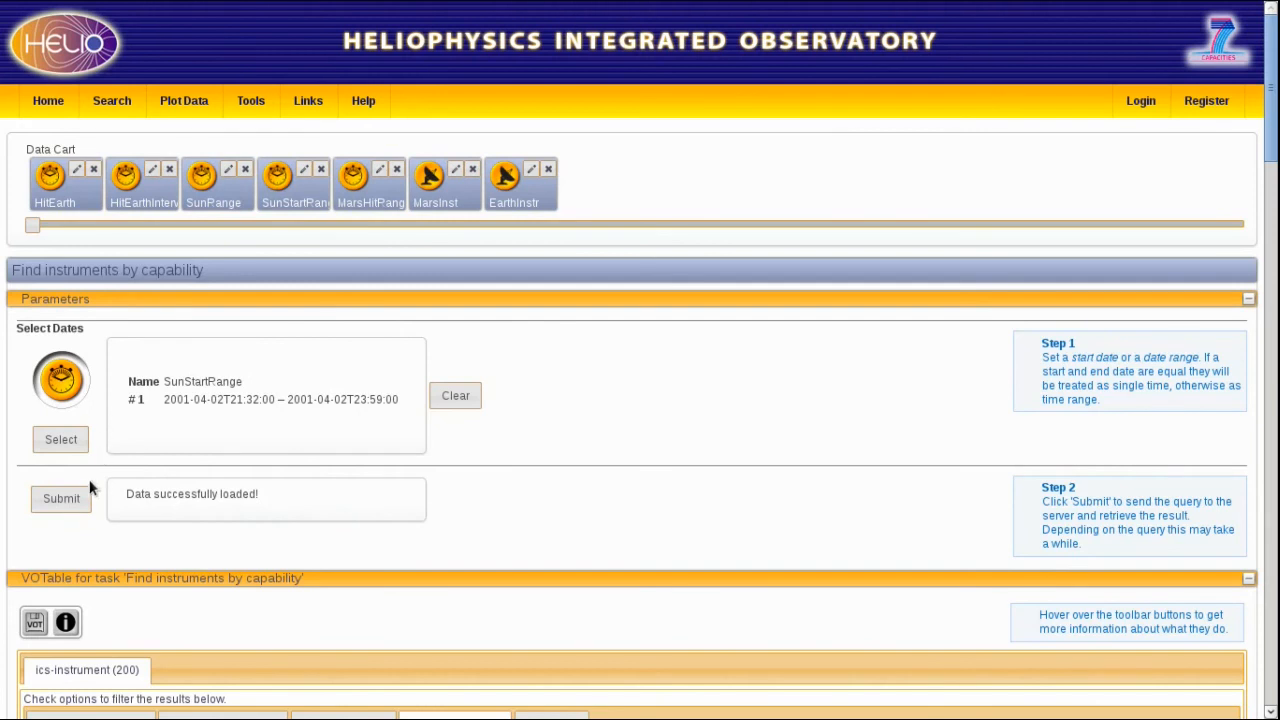
pyautogui.click(62, 498)
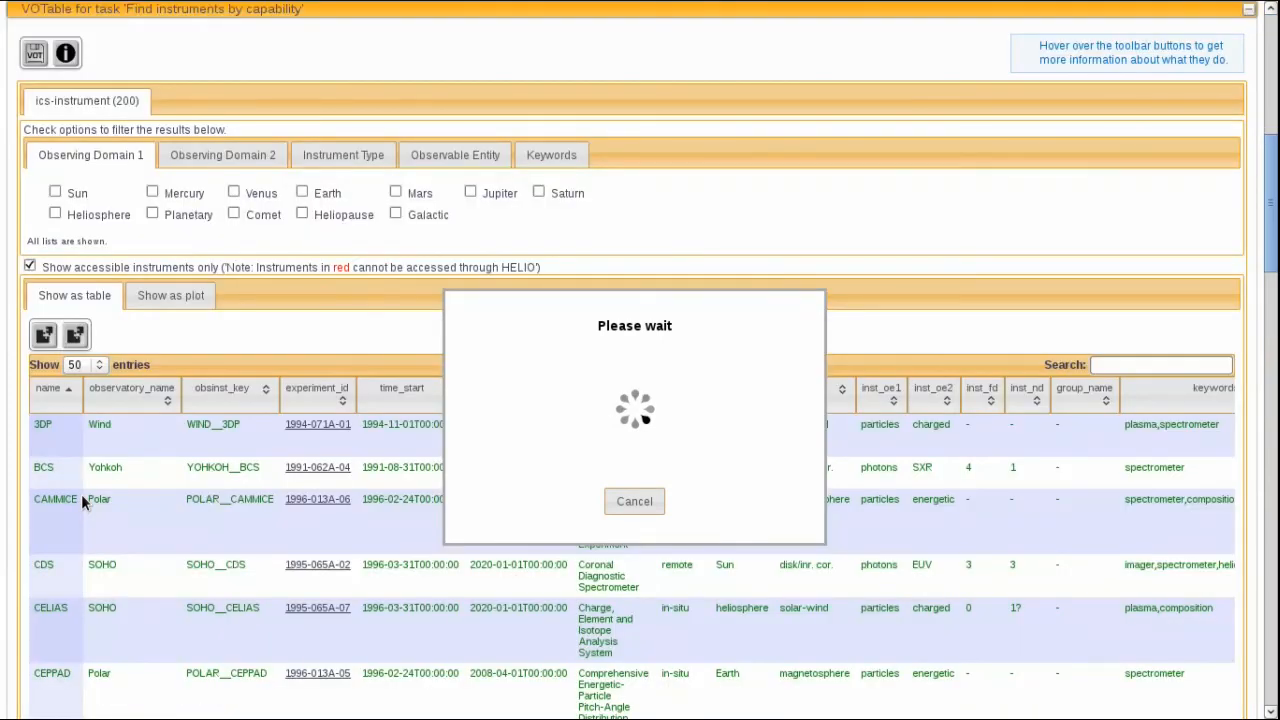
# Filter the instruments by the Sun observing domain and SXR observable entity, and select the GOES XRS instrument
pyautogui.click(55, 190)
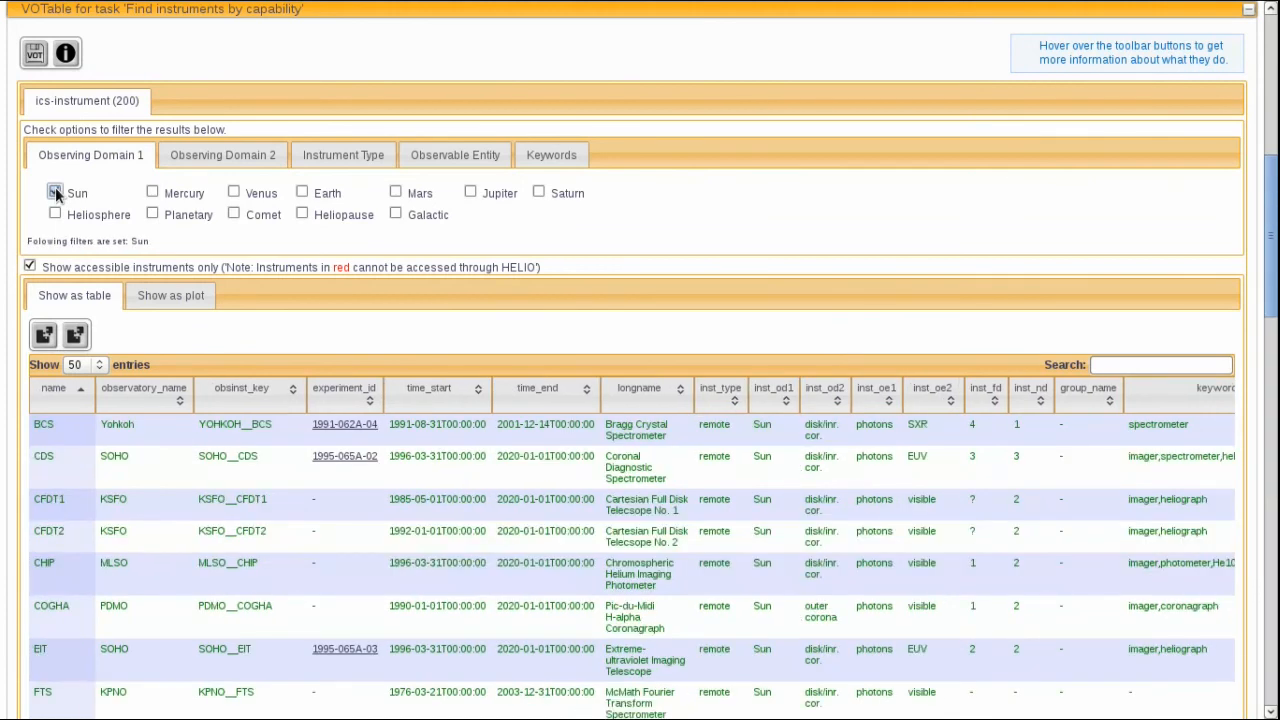
pyautogui.click(362, 161)
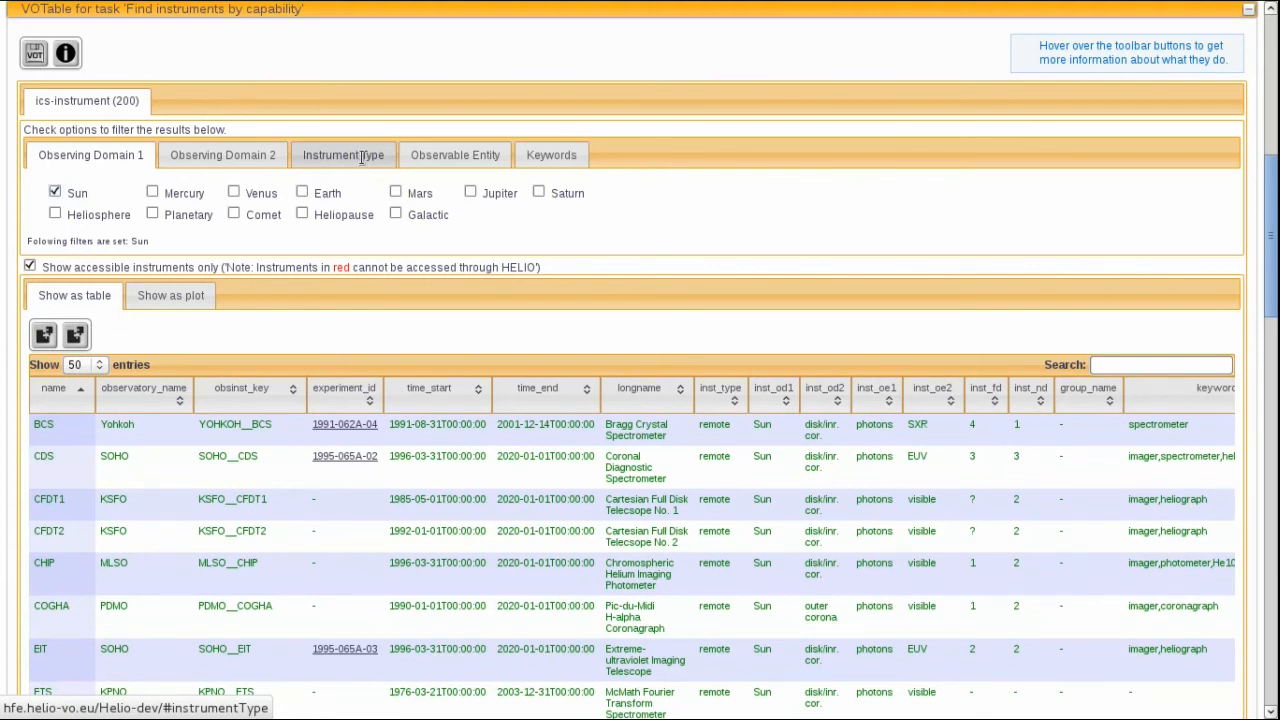
pyautogui.click(466, 158)
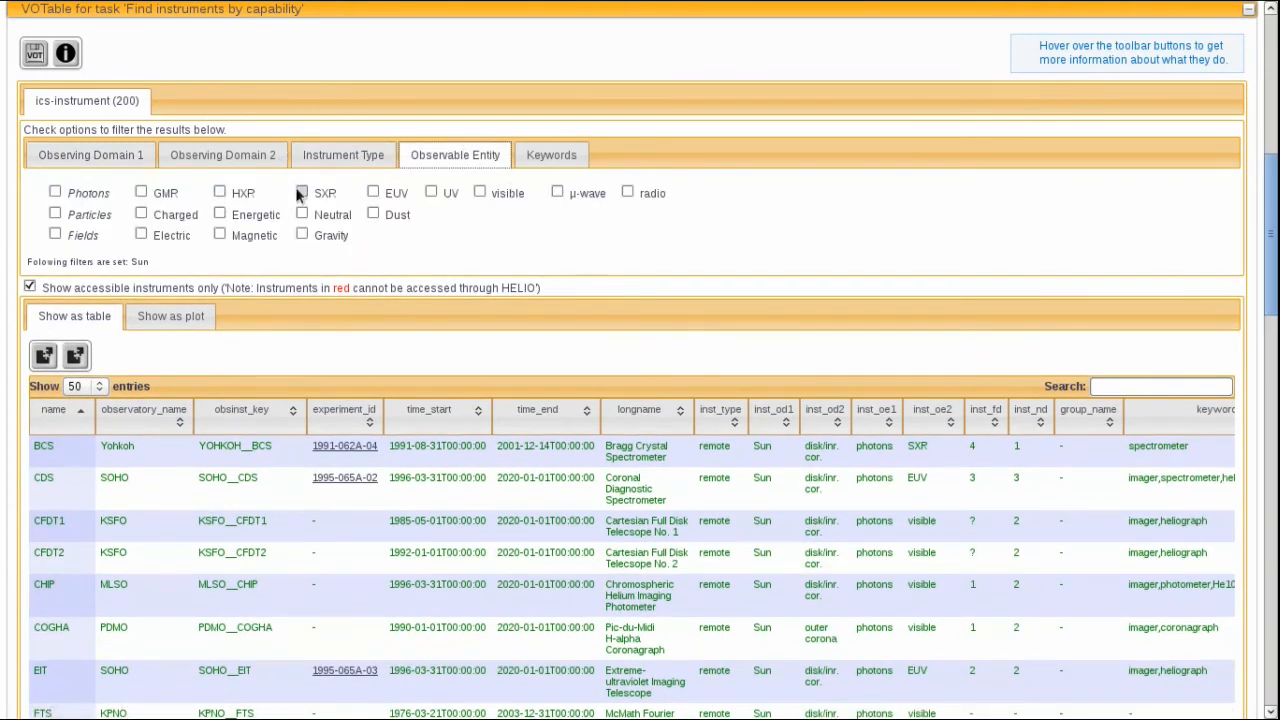
pyautogui.click(303, 192)
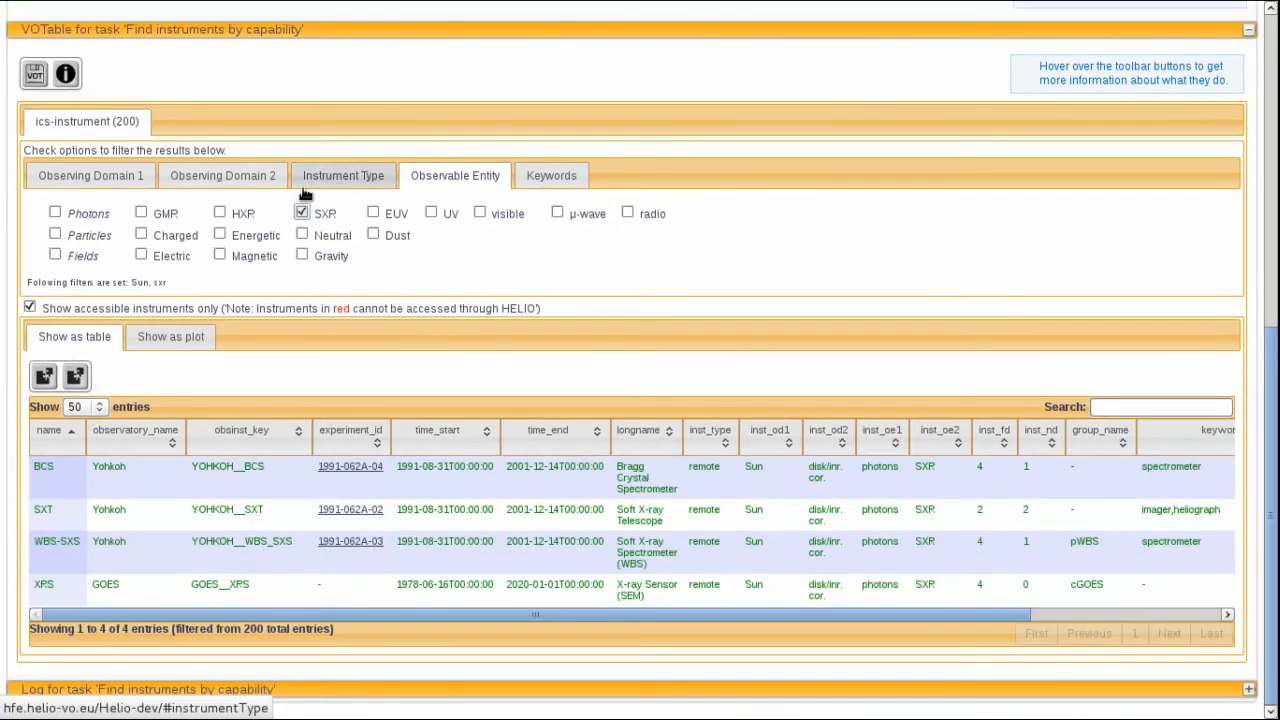
pyautogui.click(136, 594)
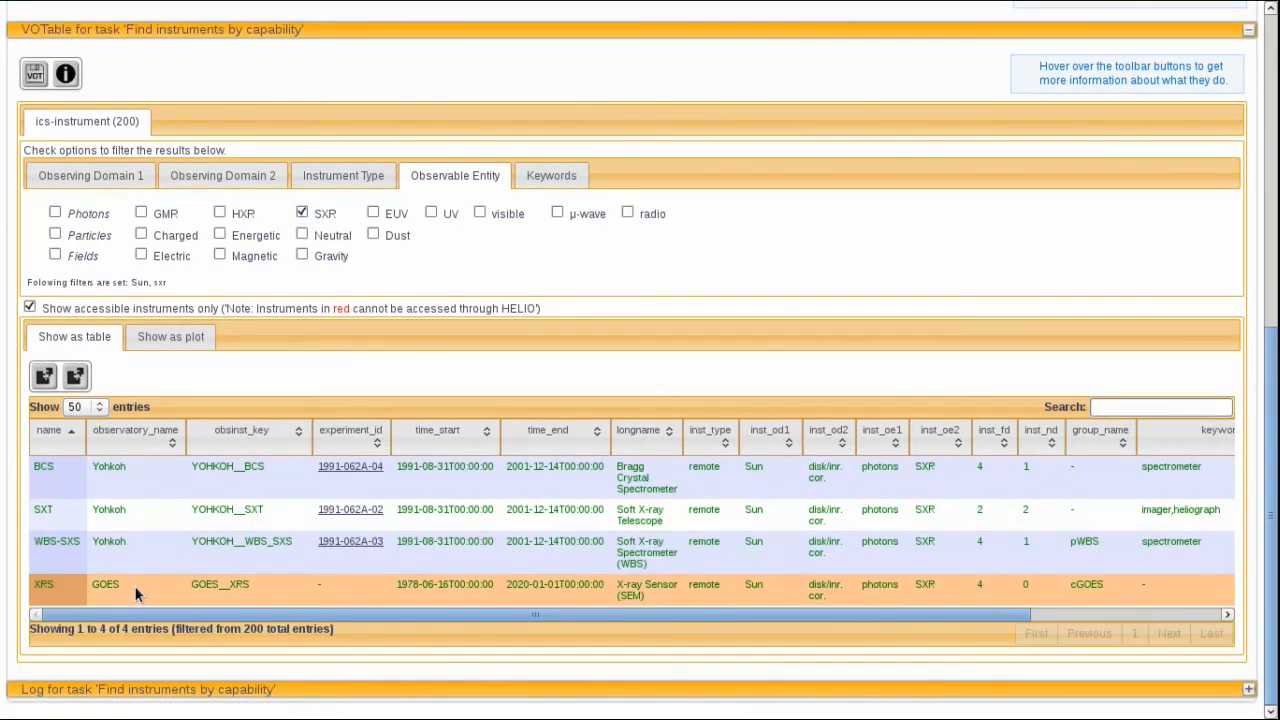
# Select the SOHO CDS instrument using the Spectrometer keyword filter in place of SXR, and clear the keyword filter
pyautogui.click(302, 213)
pyautogui.click(553, 175)
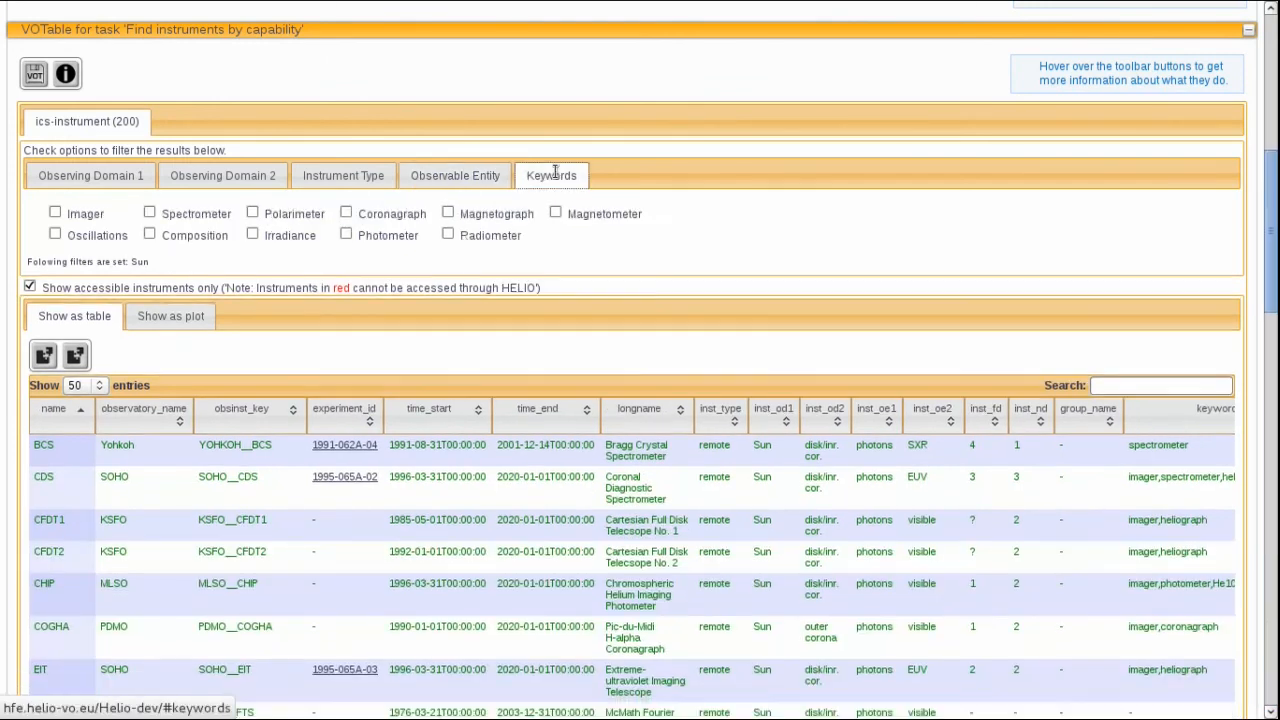
pyautogui.click(149, 214)
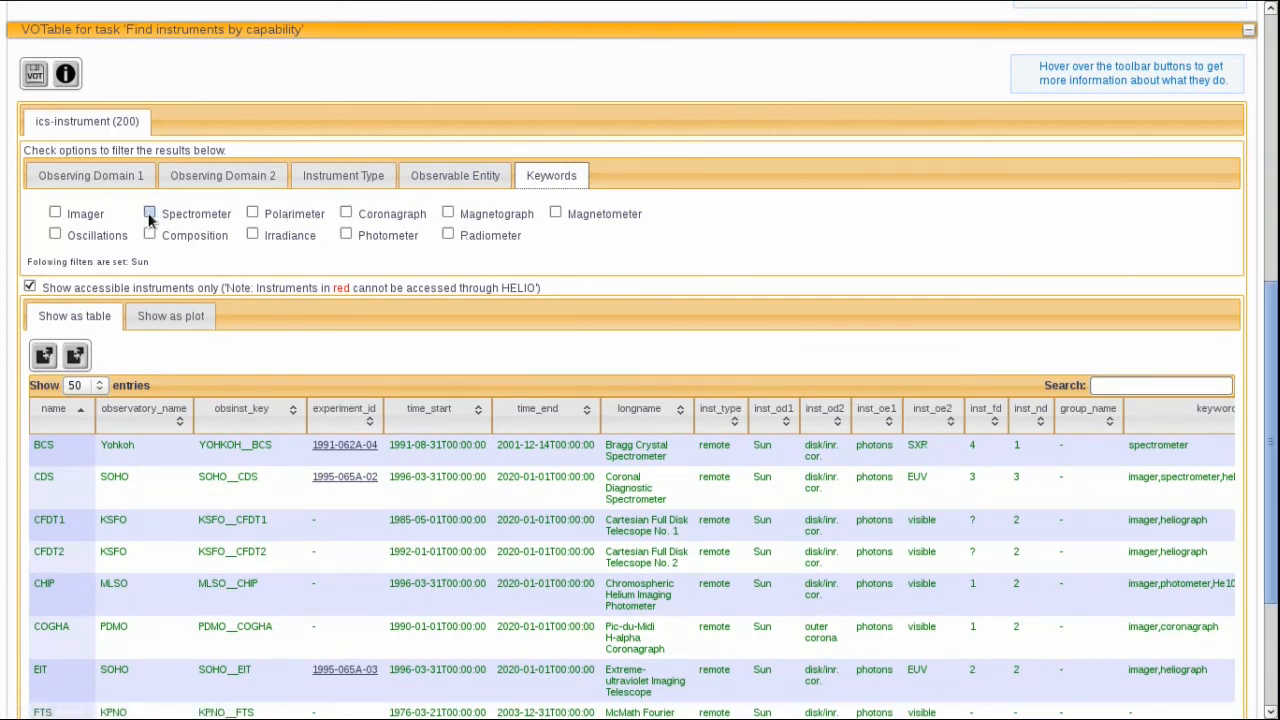
pyautogui.click(171, 484)
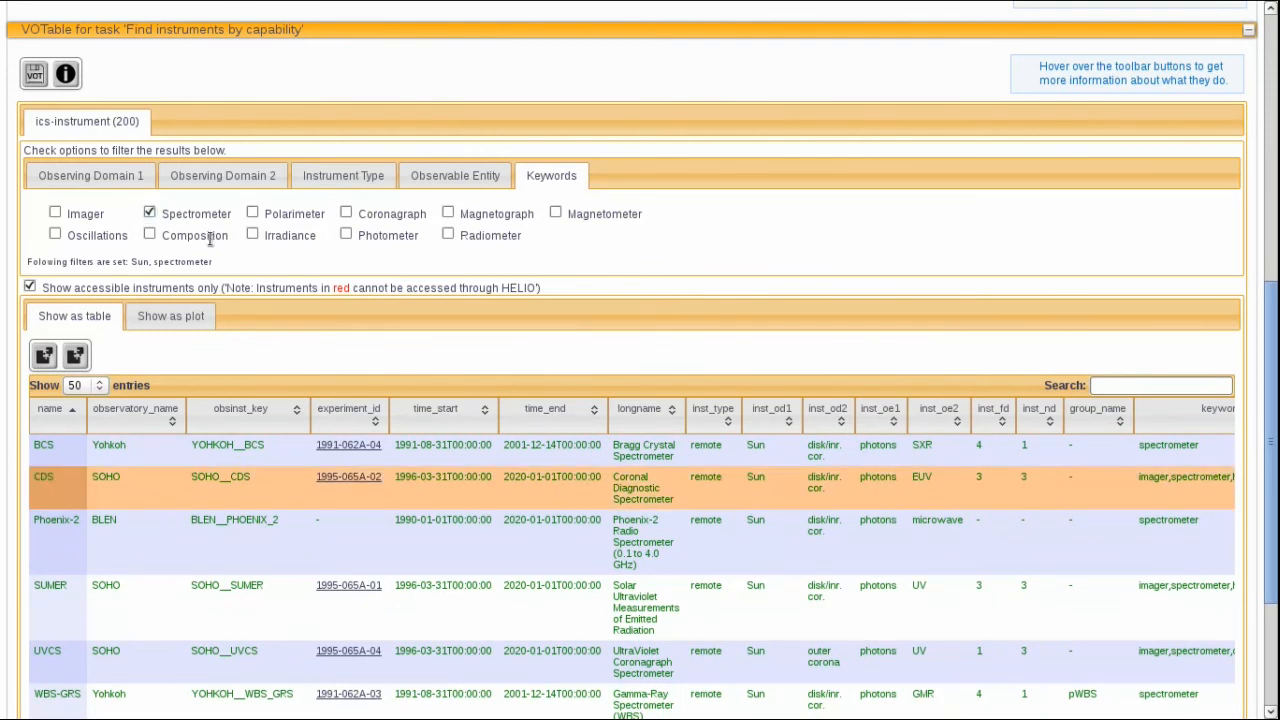
pyautogui.click(149, 214)
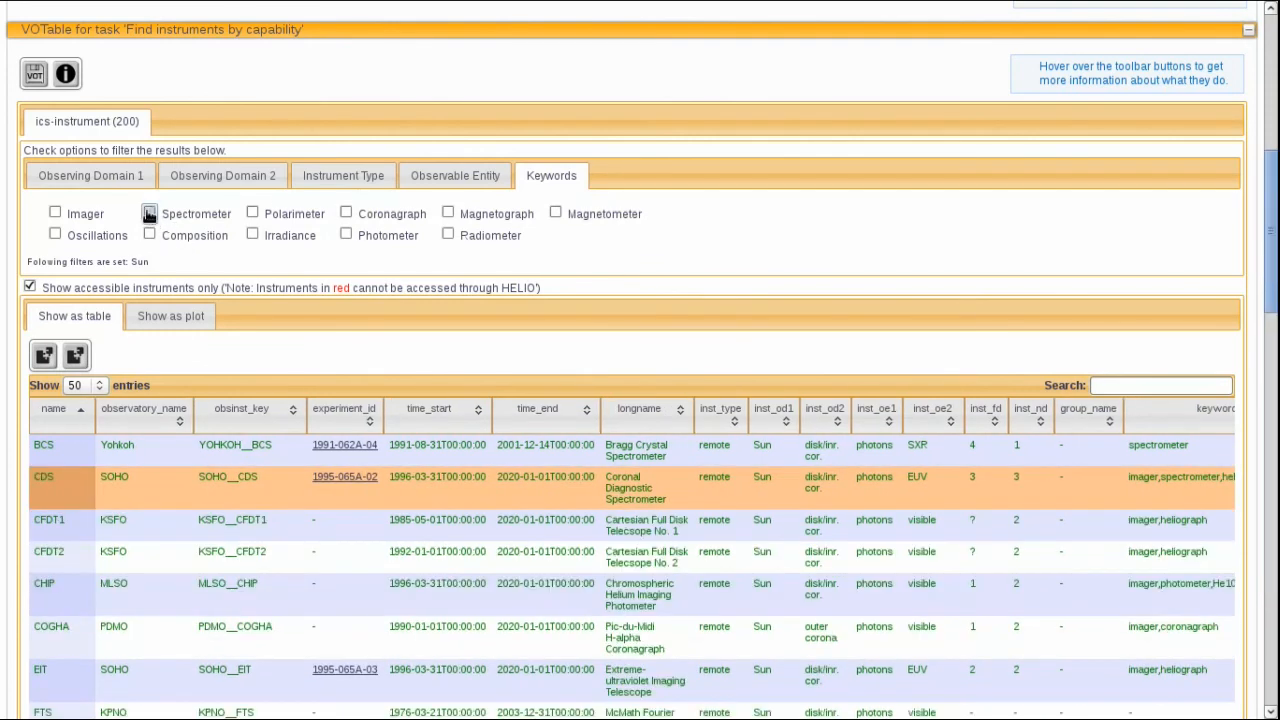
# Select the SOHO MDI instrument using the Magnetograph keyword filter, and clear the keyword filter
pyautogui.click(555, 214)
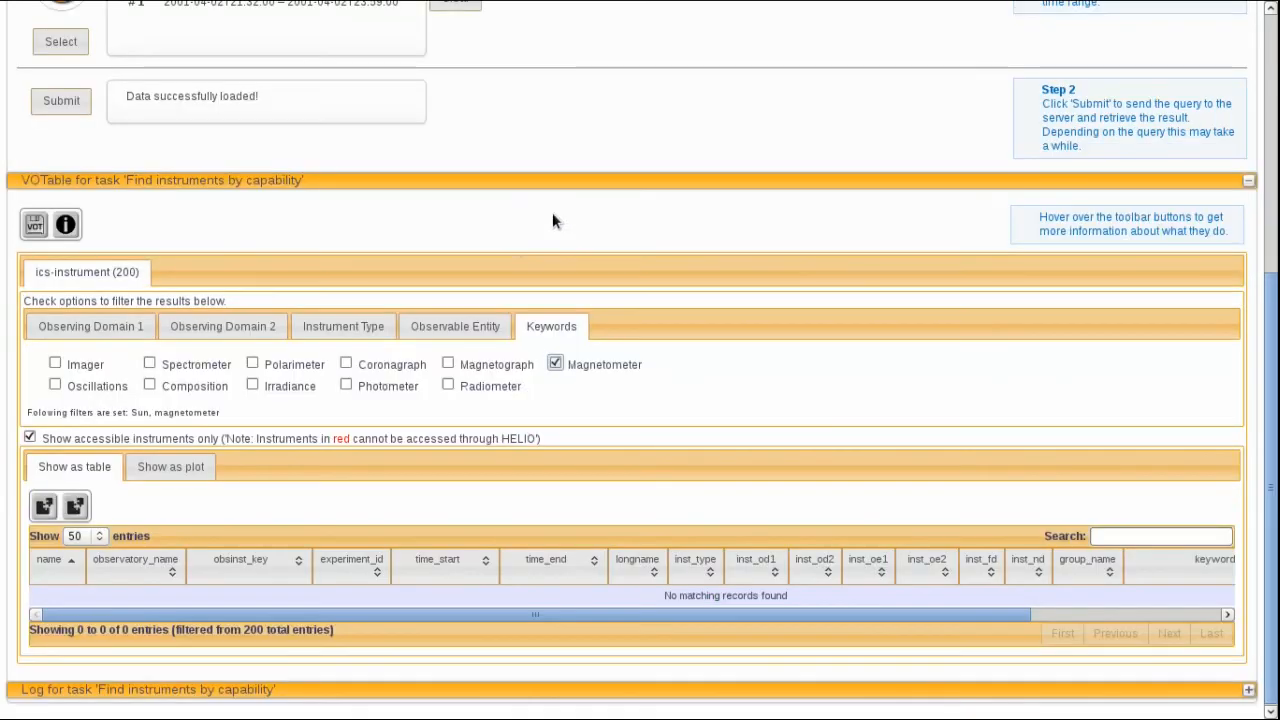
pyautogui.click(550, 366)
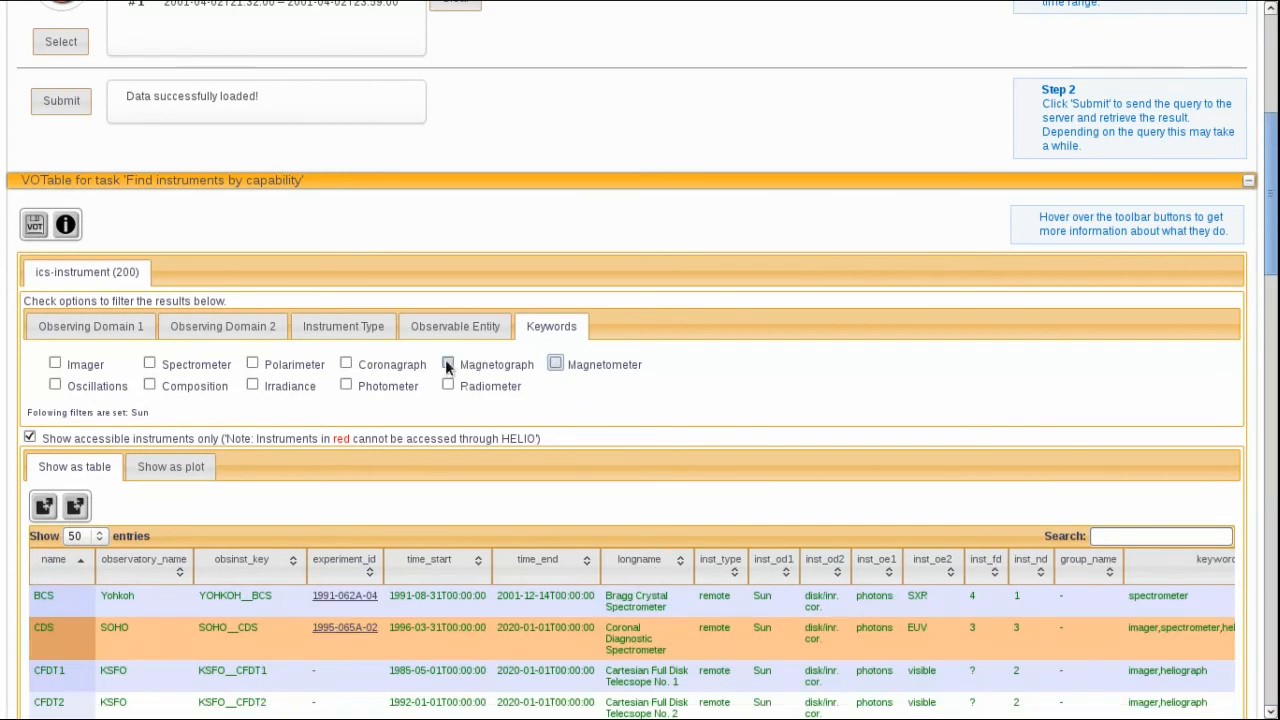
pyautogui.click(447, 365)
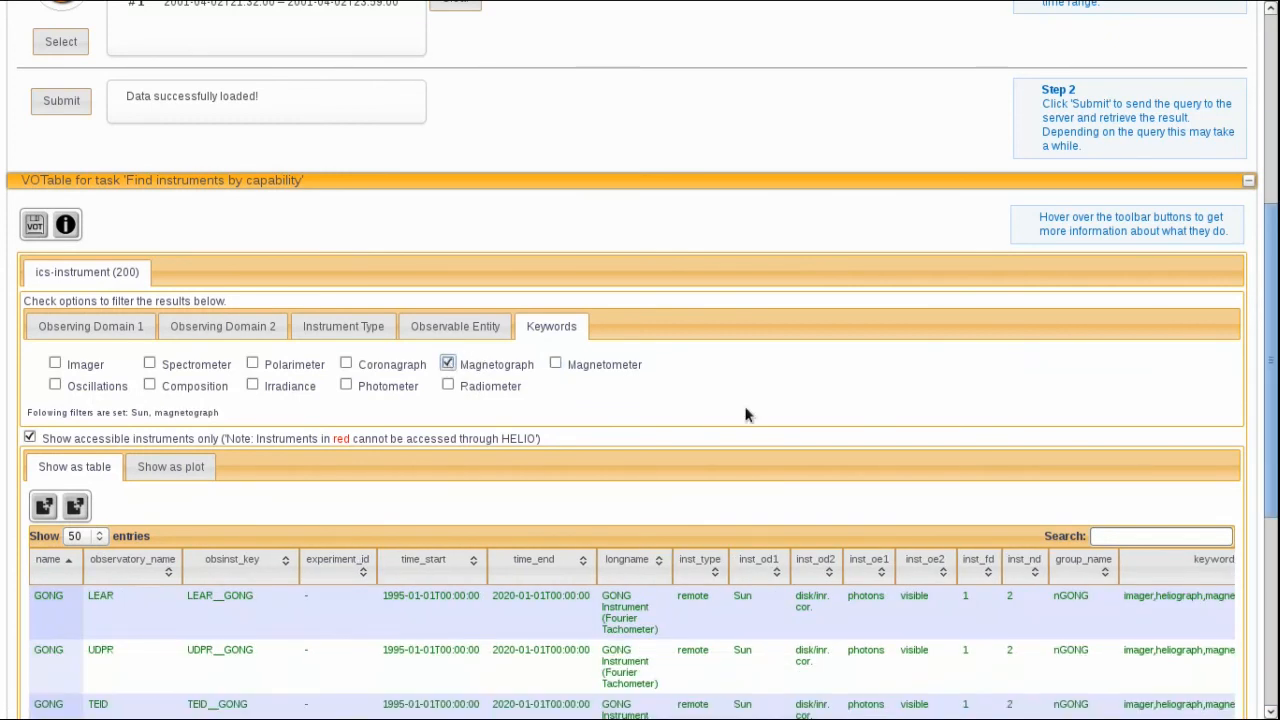
pyautogui.scroll(-3, 745, 415)
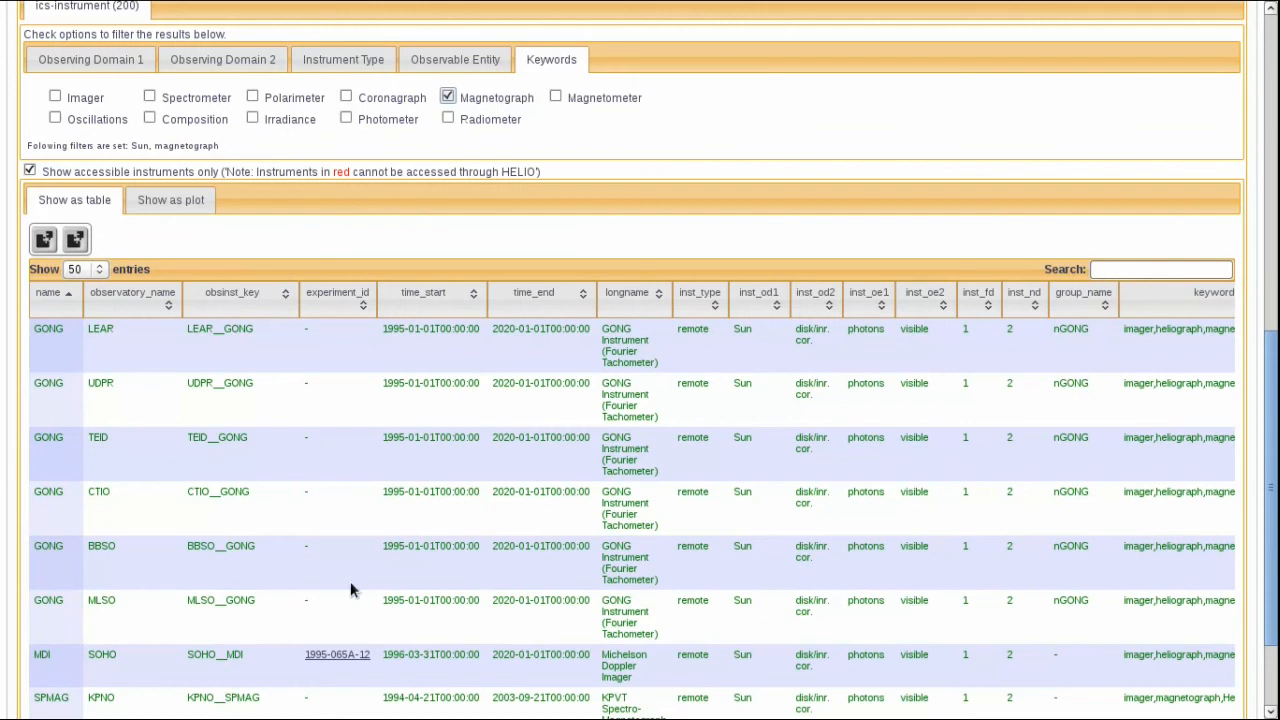
pyautogui.click(260, 668)
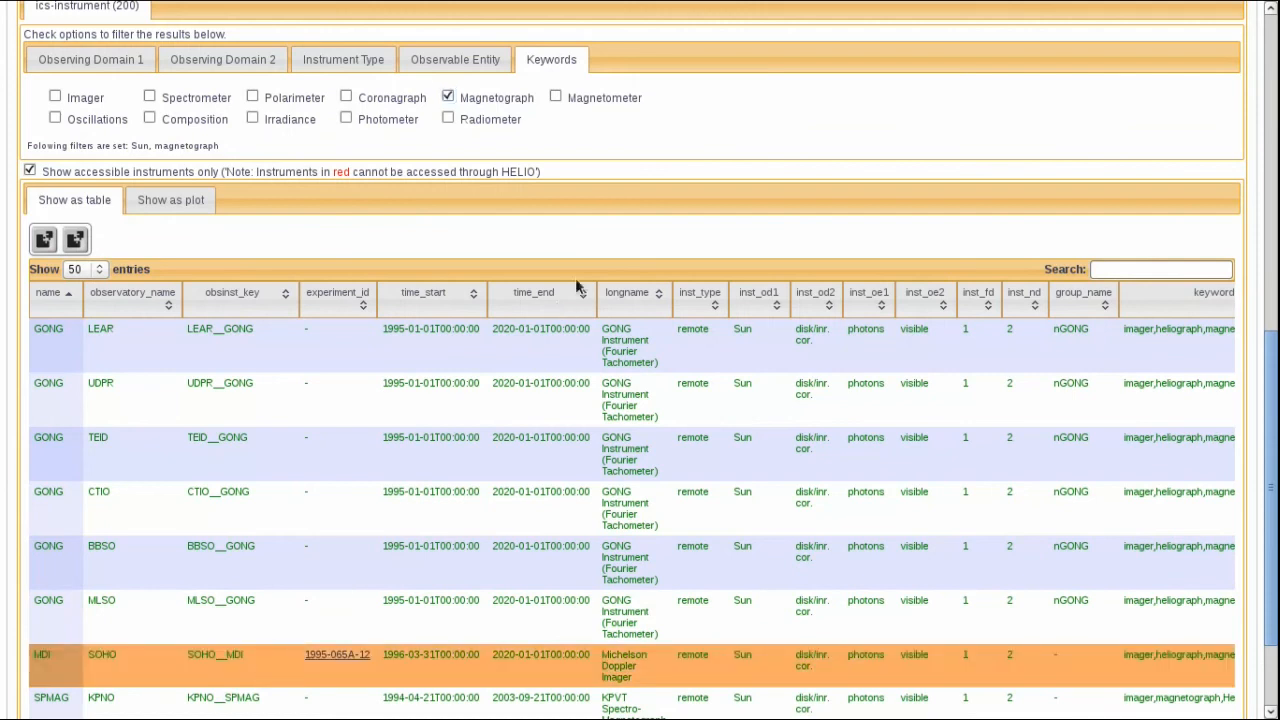
pyautogui.click(447, 97)
# Filter the instruments by the Outer corona observing domain, select SOHO LASCO, and clear that filter
pyautogui.click(188, 61)
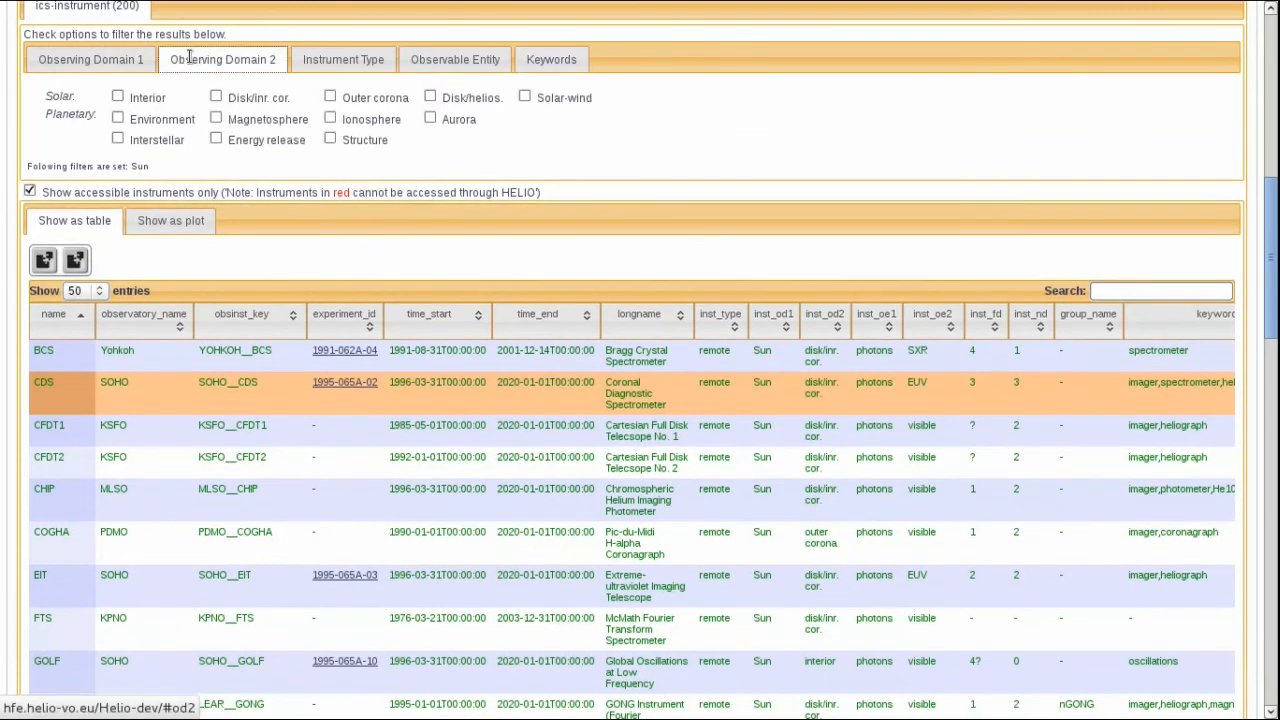
pyautogui.click(329, 96)
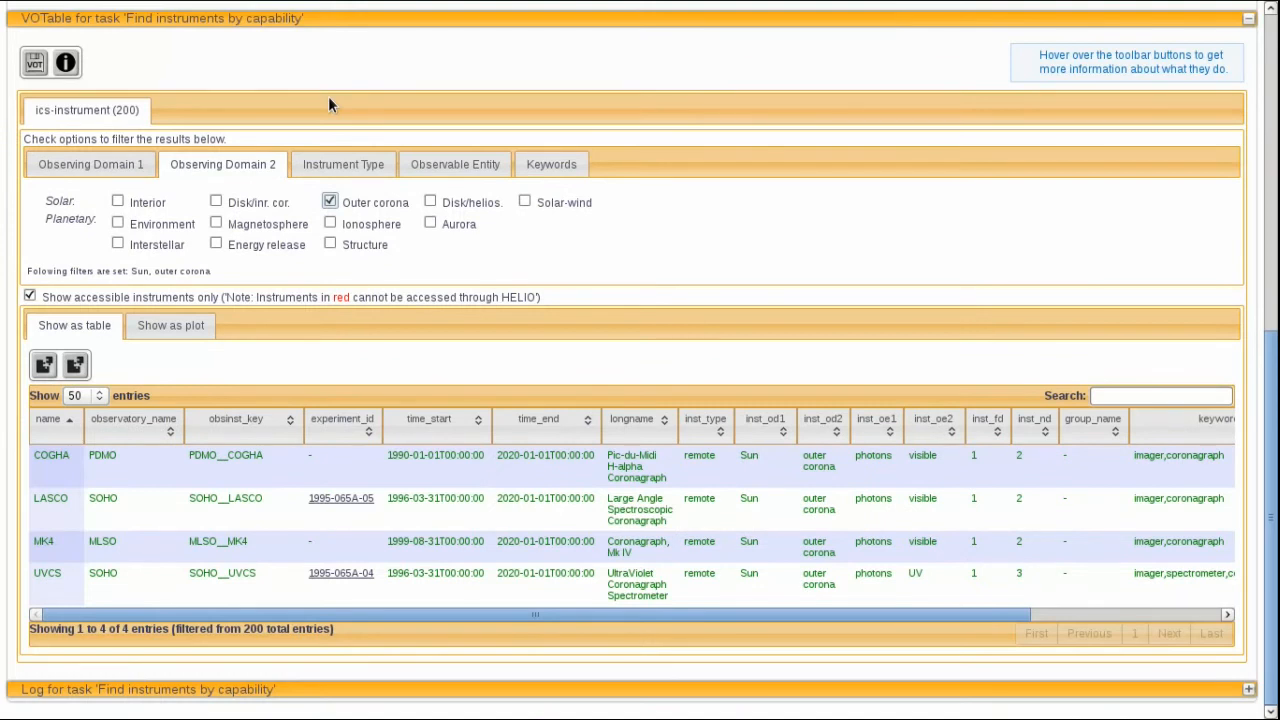
pyautogui.click(137, 520)
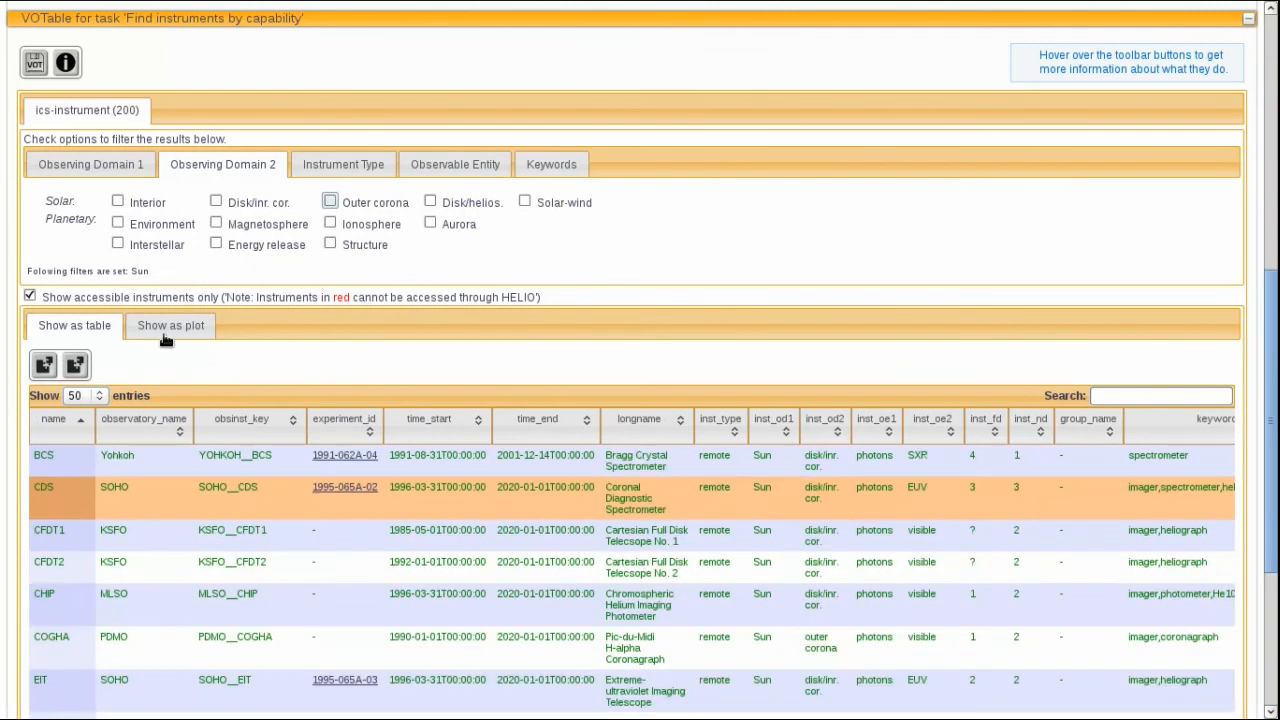
# Extract the selected instruments into the data cart and rename the extracted list SolarInst
pyautogui.click(76, 366)
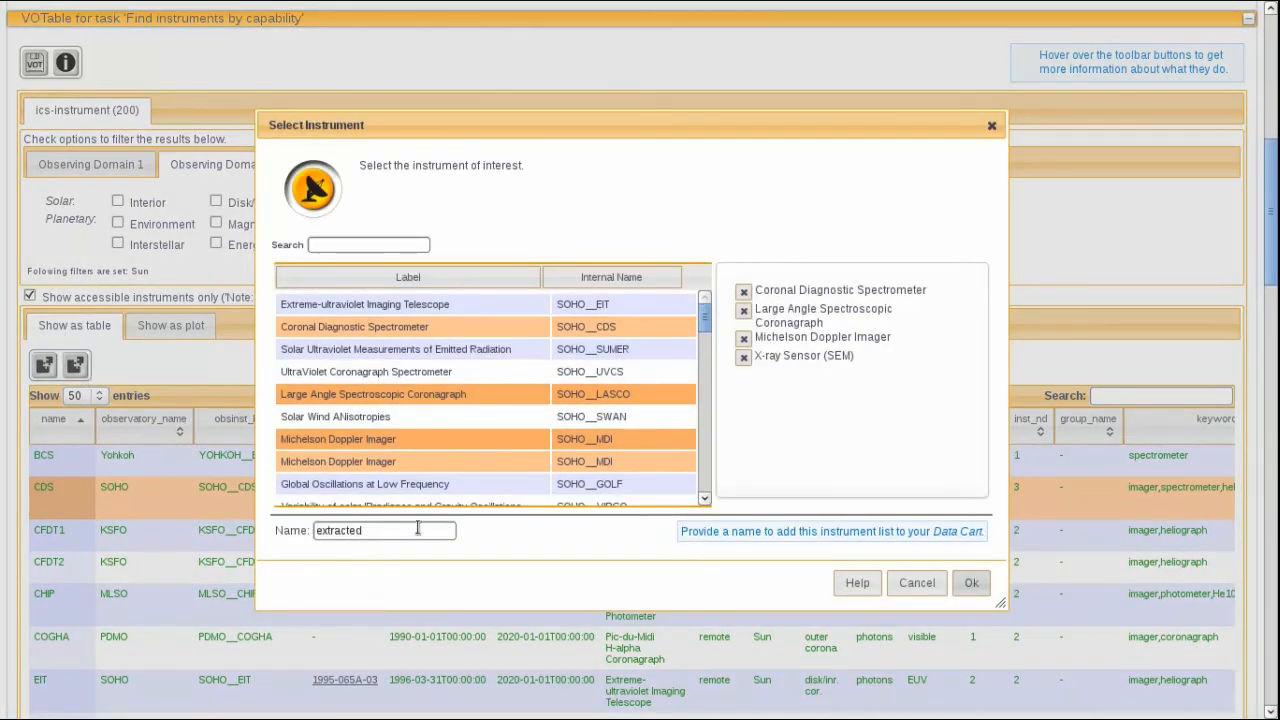
pyautogui.click(971, 584)
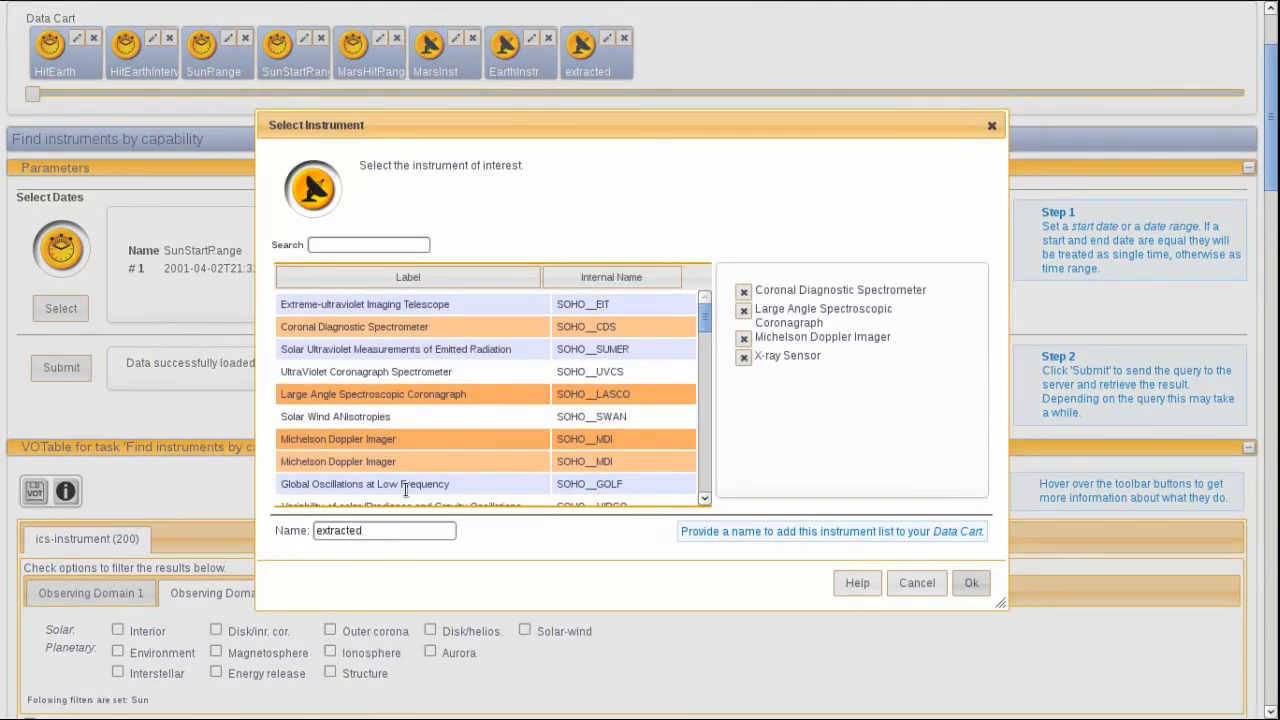
pyautogui.doubleClick(408, 532)
pyautogui.write('Slar')
pyautogui.press('BackSpace')
pyautogui.write('olarInst')
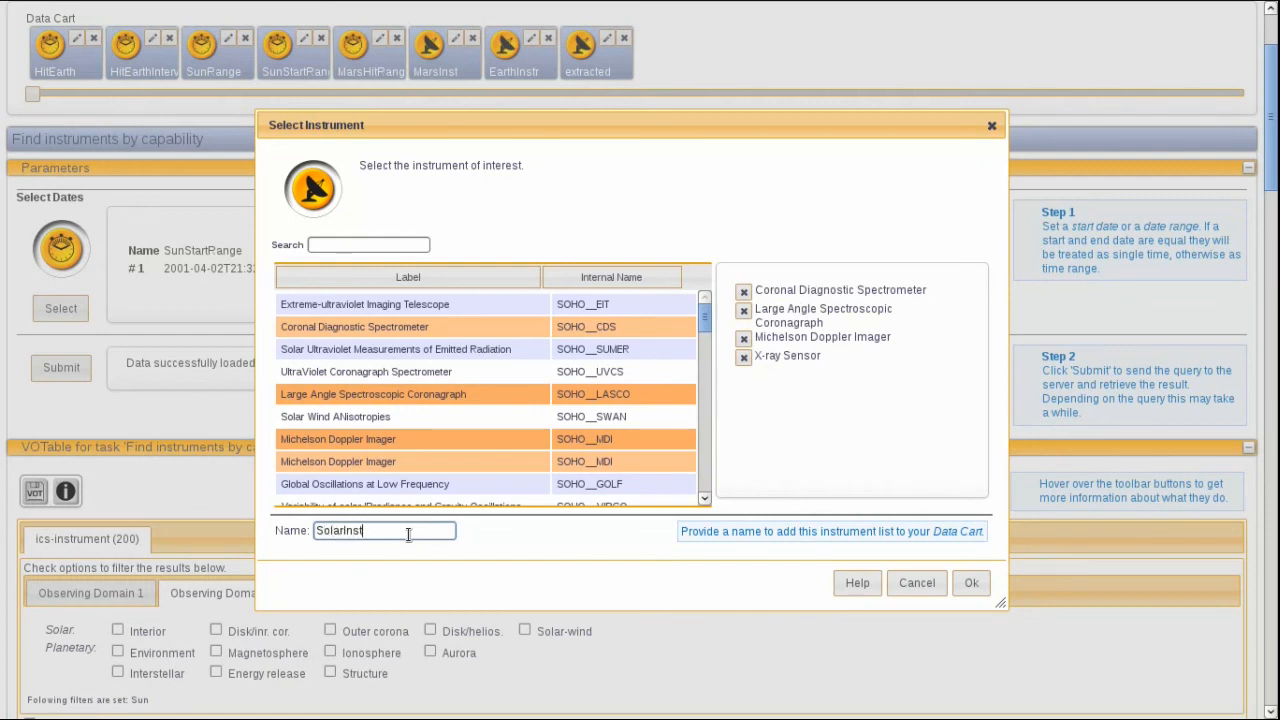
pyautogui.click(966, 585)
# Run an observation data search using MarsHitRange for the dates and MarsInst for the instruments from the data cart
pyautogui.scroll(2, 525, 455)
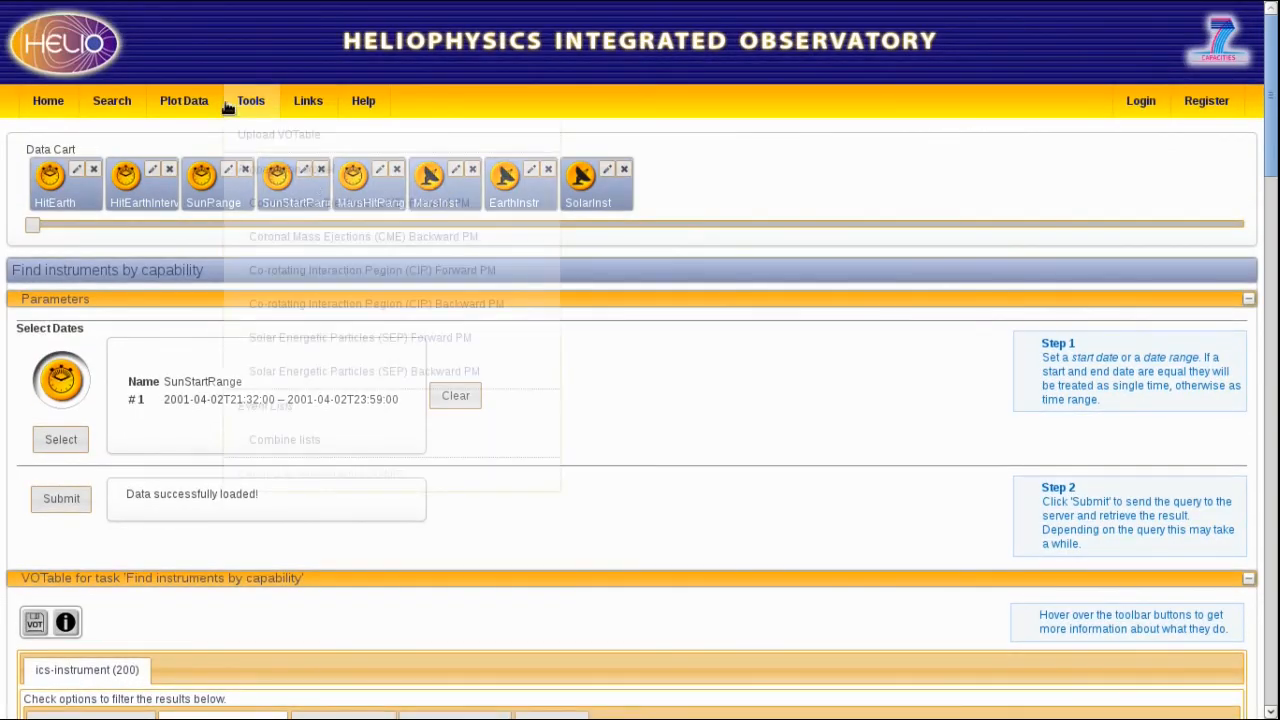
pyautogui.moveTo(190, 103)
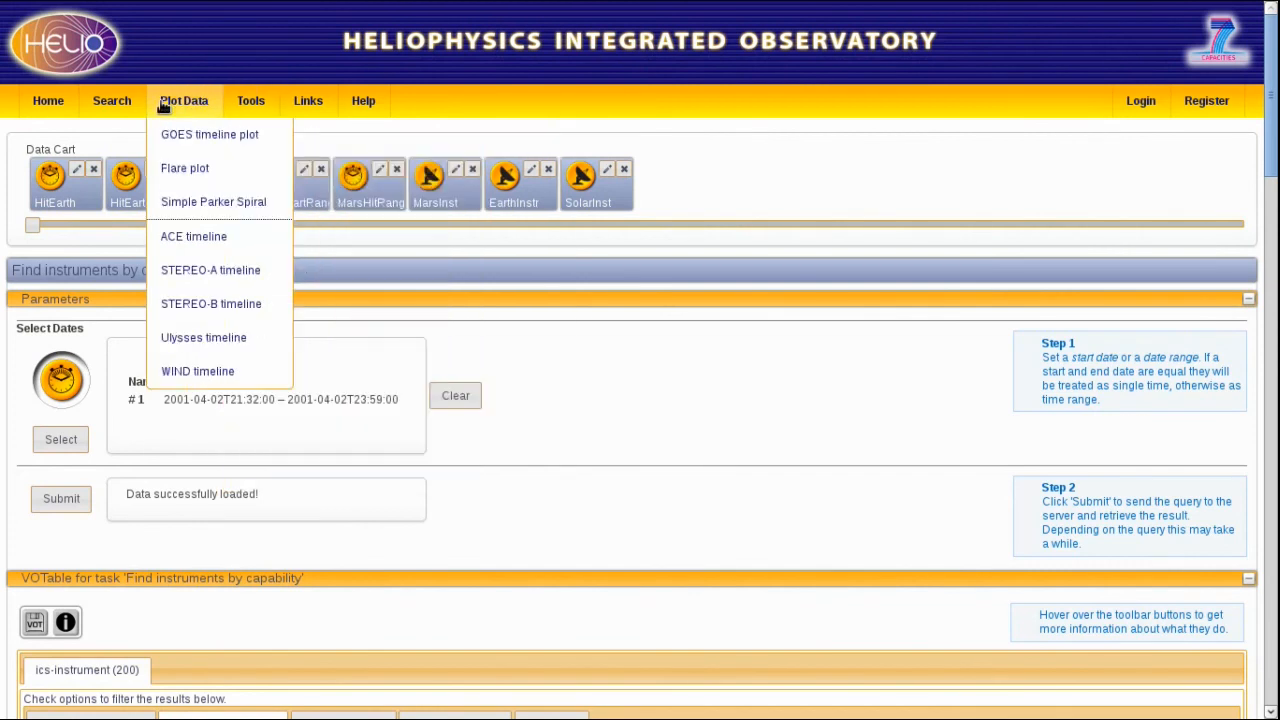
pyautogui.moveTo(126, 103)
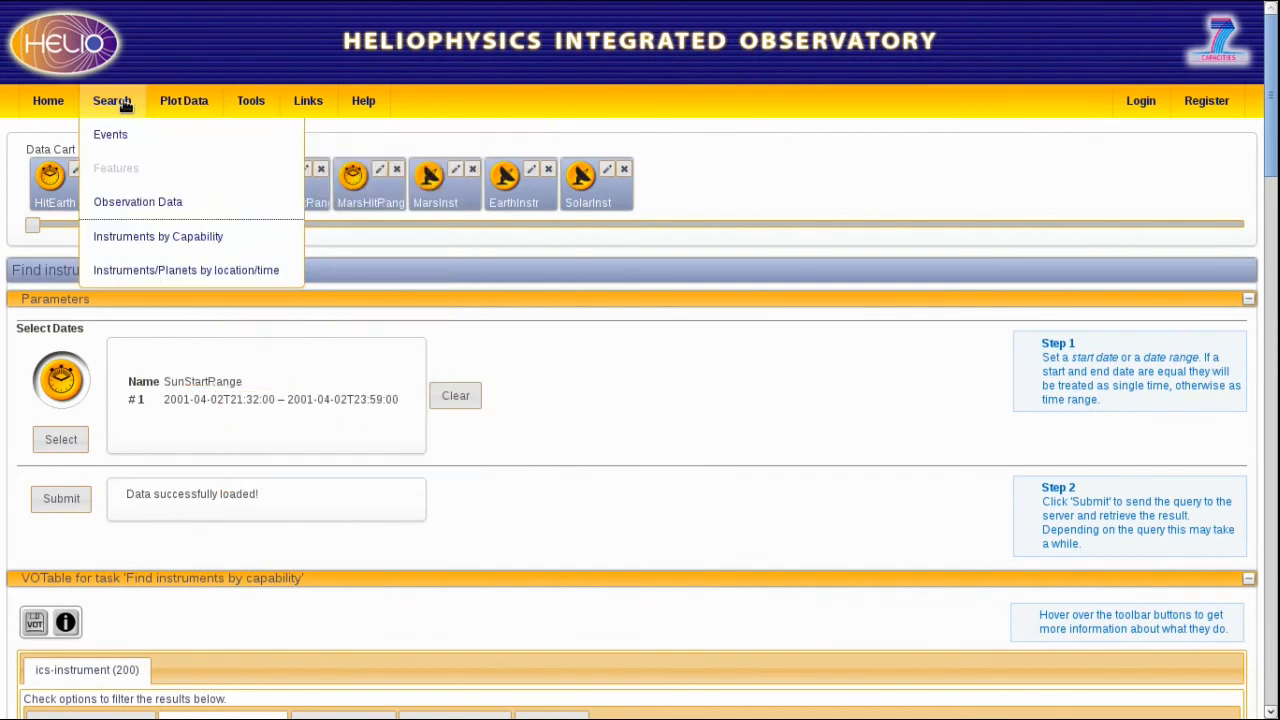
pyautogui.click(135, 207)
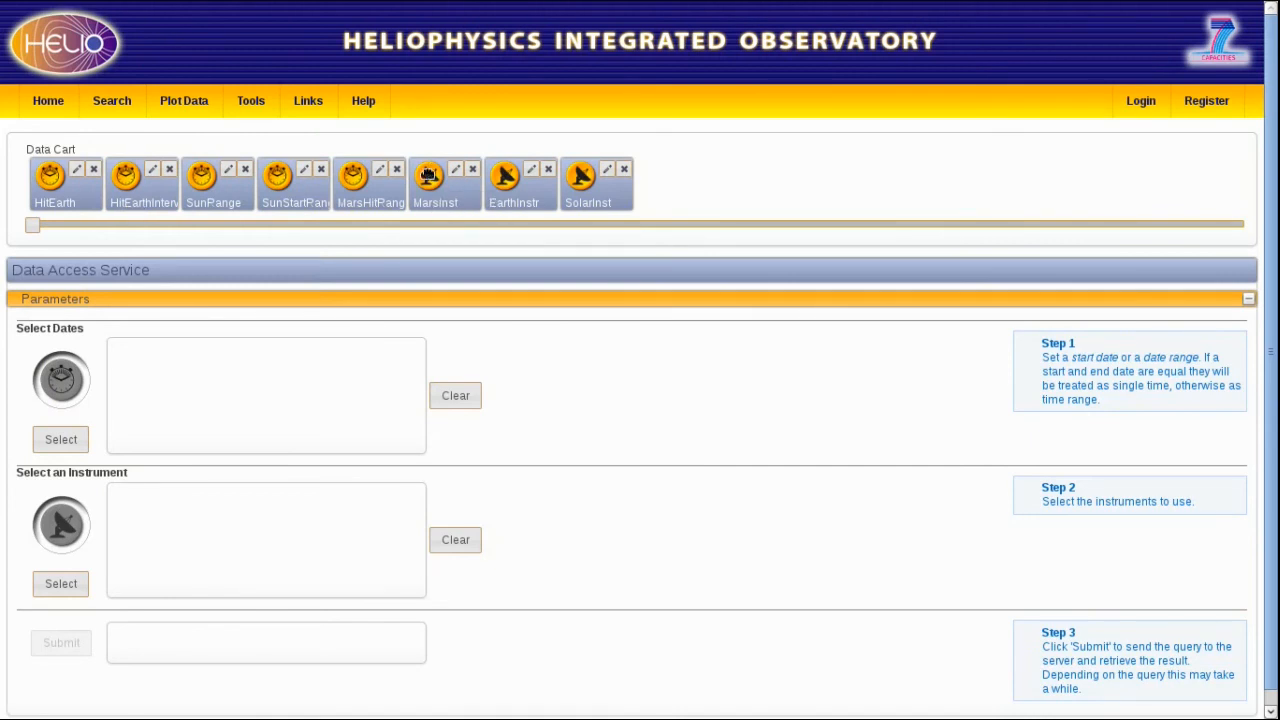
pyautogui.moveTo(353, 178); pyautogui.dragTo(50, 390)
pyautogui.moveTo(414, 187); pyautogui.dragTo(66, 523)
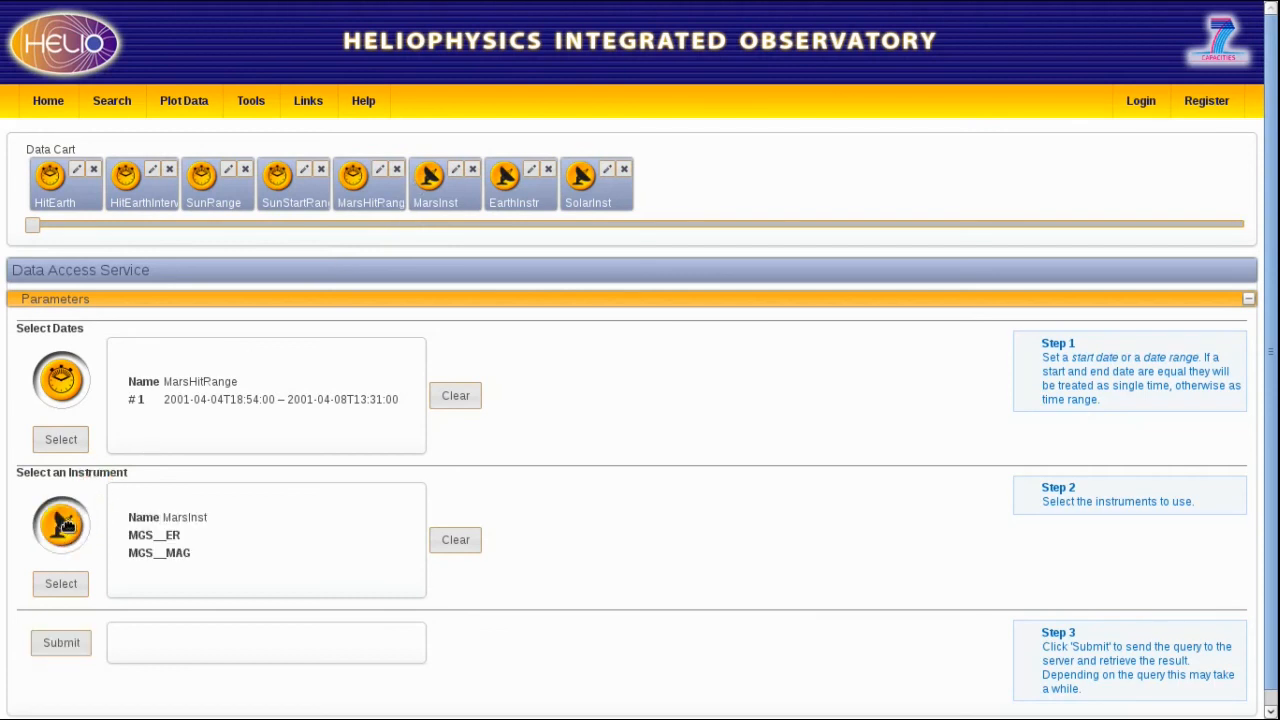
pyautogui.click(62, 643)
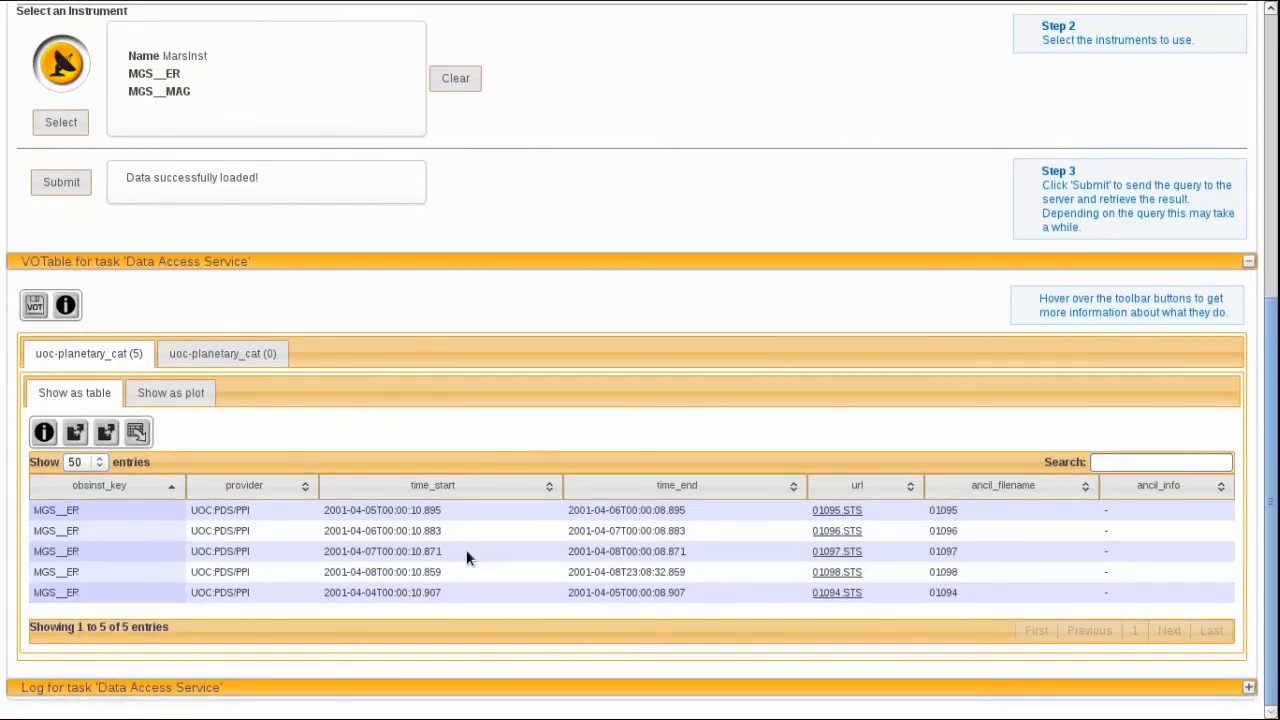
pyautogui.click(829, 512)
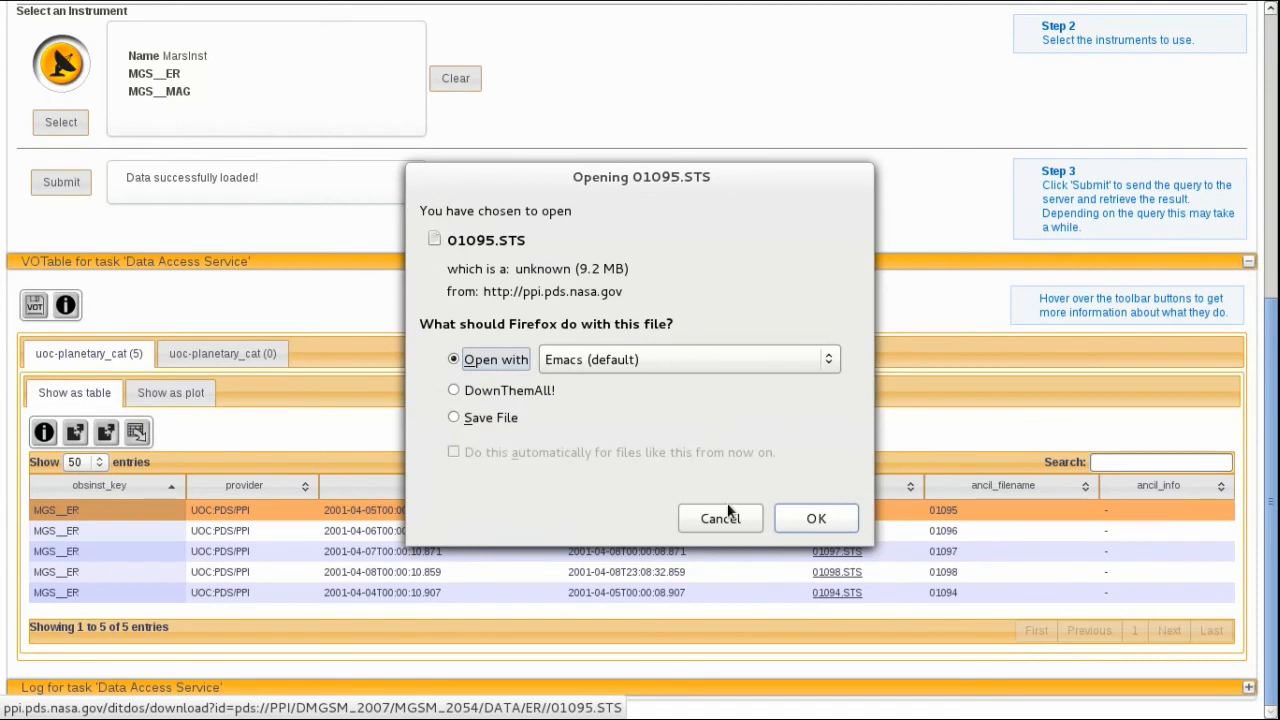
pyautogui.click(736, 518)
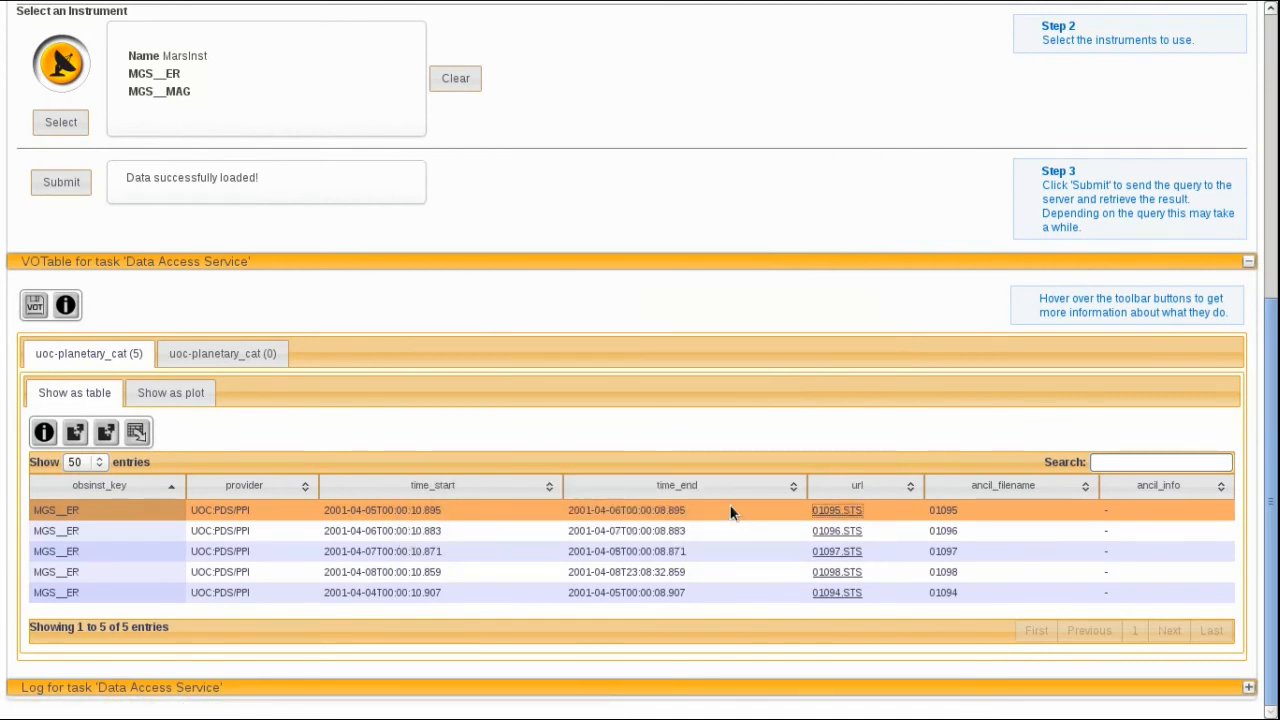
pyautogui.click(730, 512)
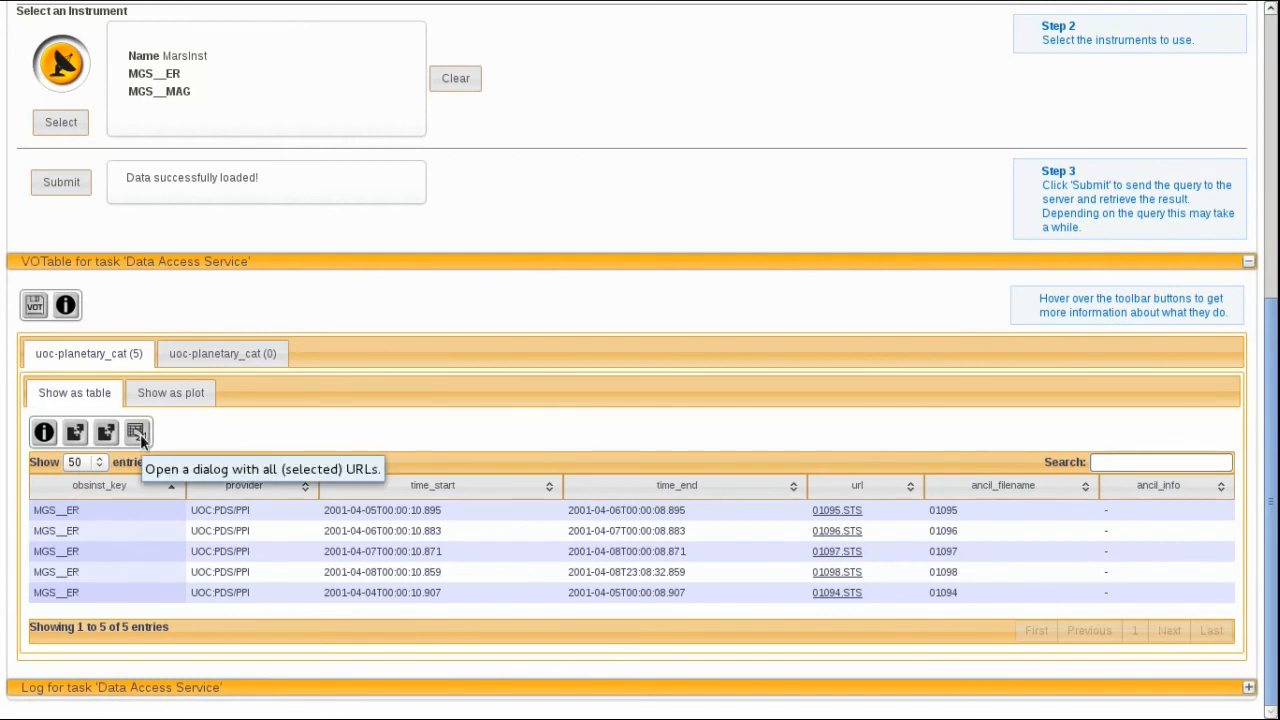
# Save the Mars data access results as the VOTable file dpas.votable.xml
pyautogui.click(36, 308)
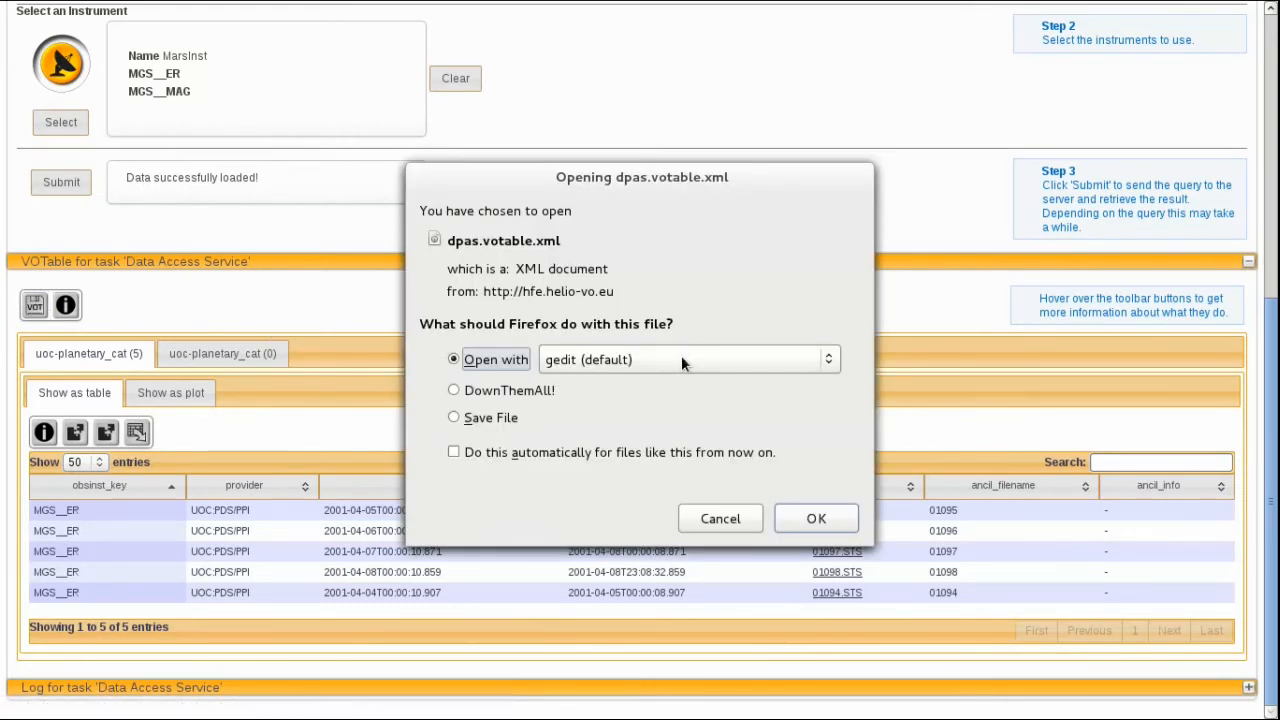
pyautogui.click(490, 421)
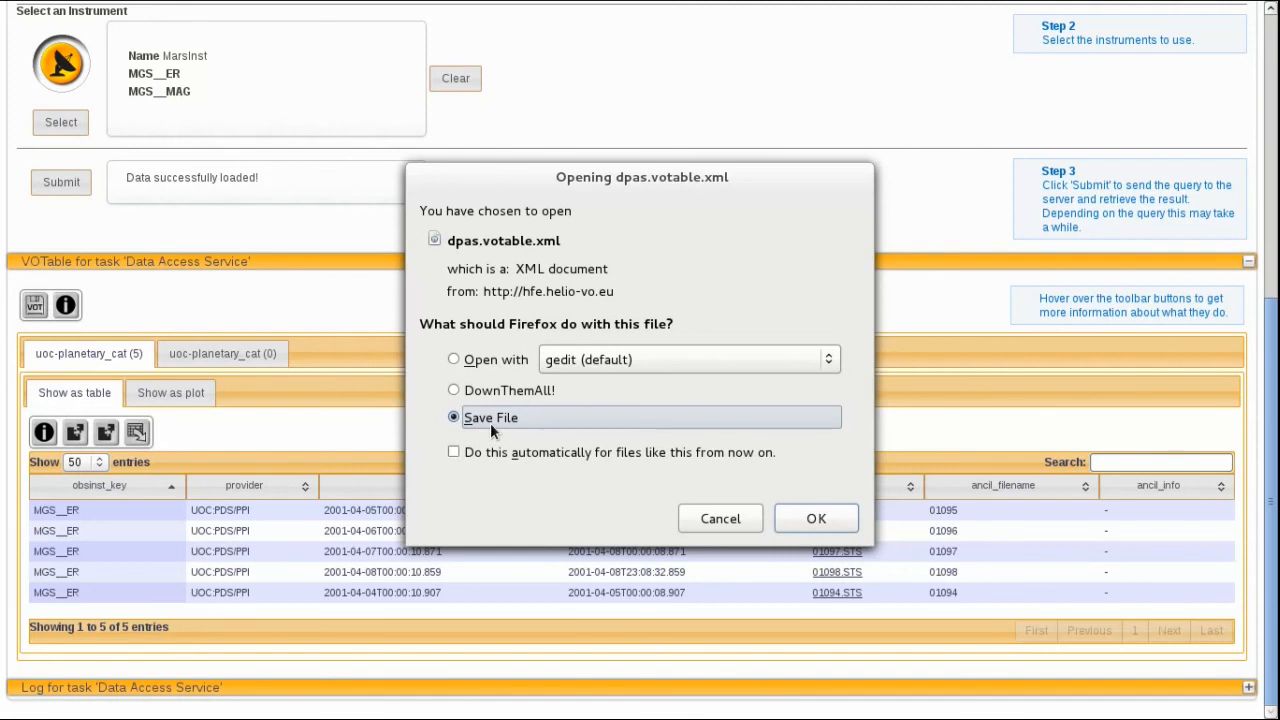
pyautogui.click(810, 519)
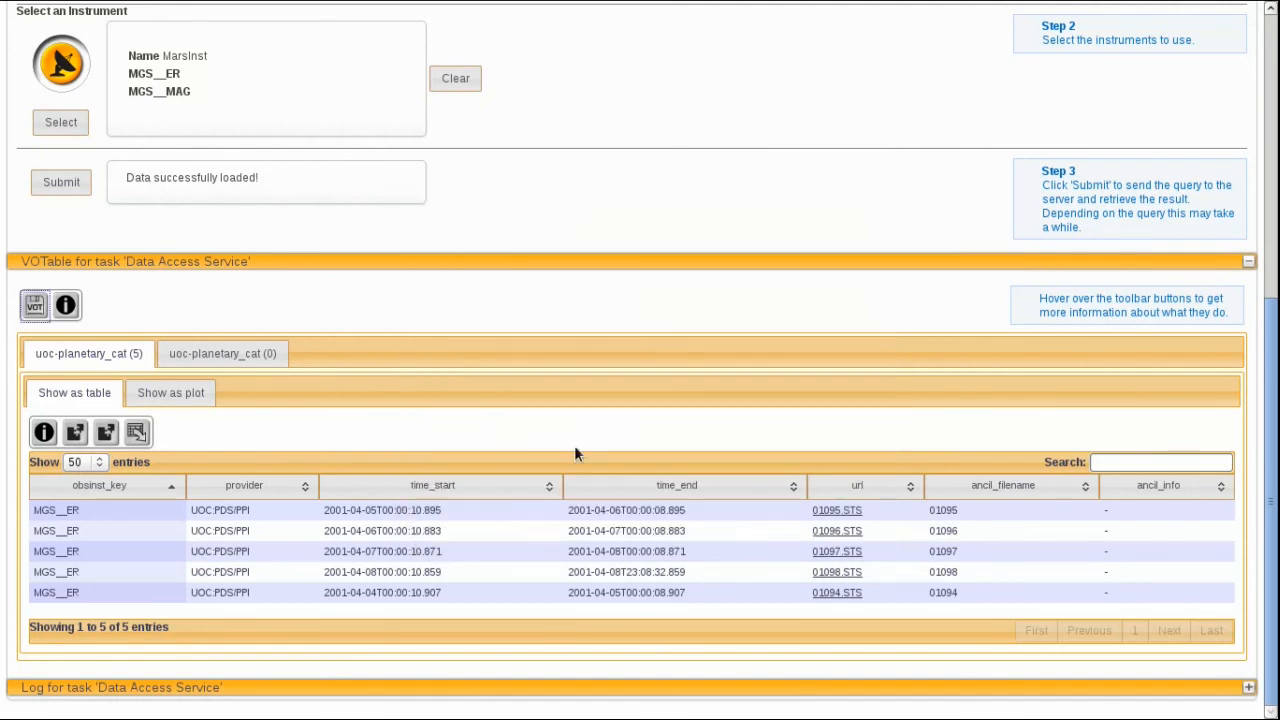
# Replace the search inputs with EarthInstr and HitEarthInterval from the data cart and resubmit the query
pyautogui.scroll(5, 452, 348)
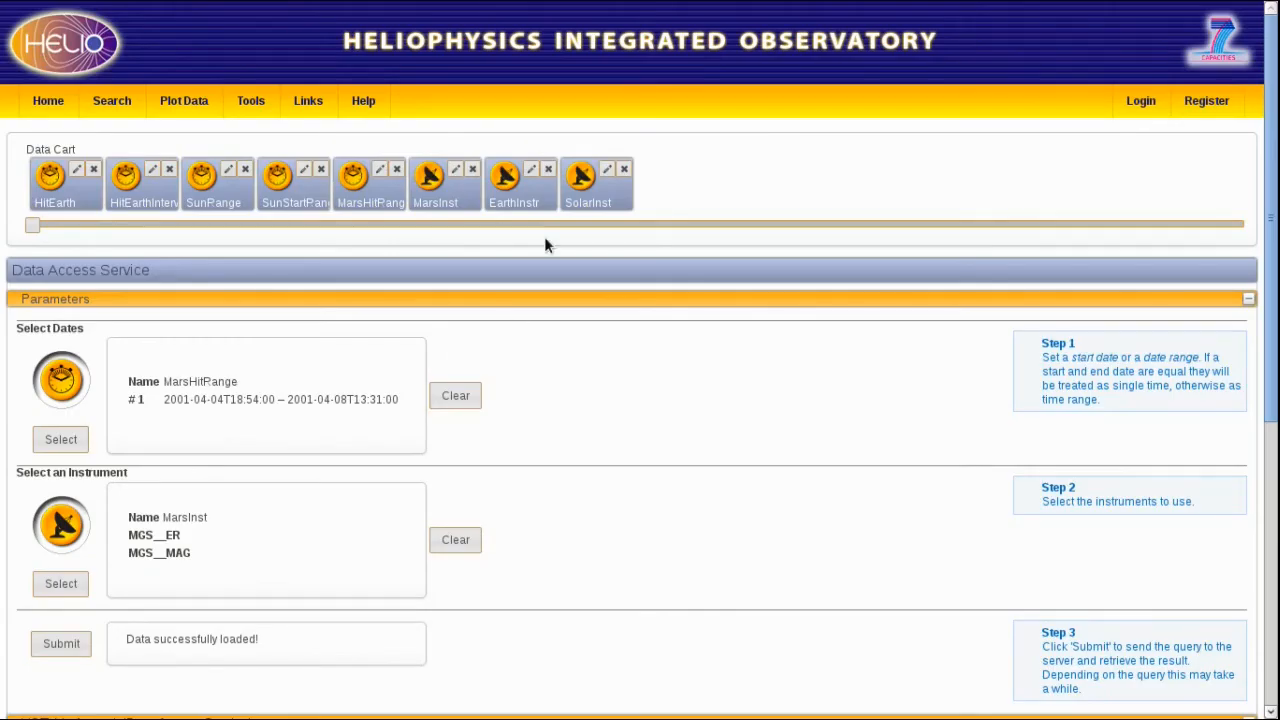
pyautogui.moveTo(503, 184); pyautogui.dragTo(58, 530)
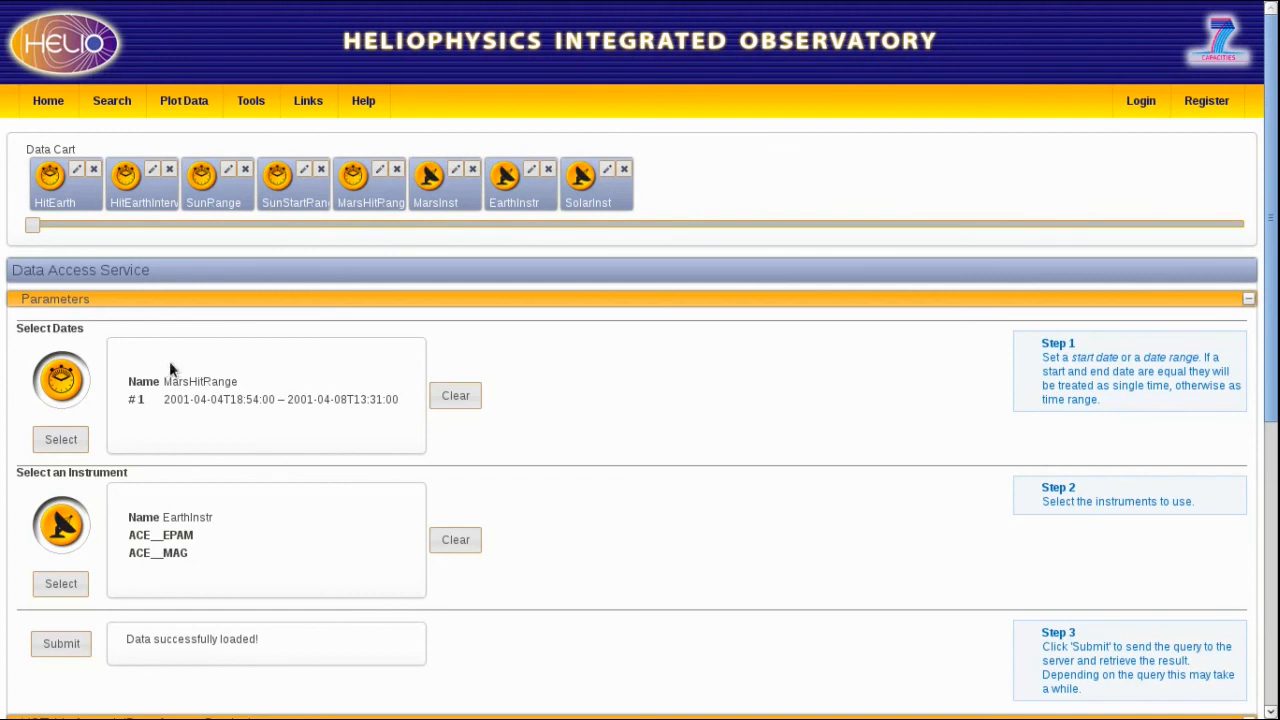
pyautogui.moveTo(127, 175); pyautogui.dragTo(62, 373)
pyautogui.click(70, 641)
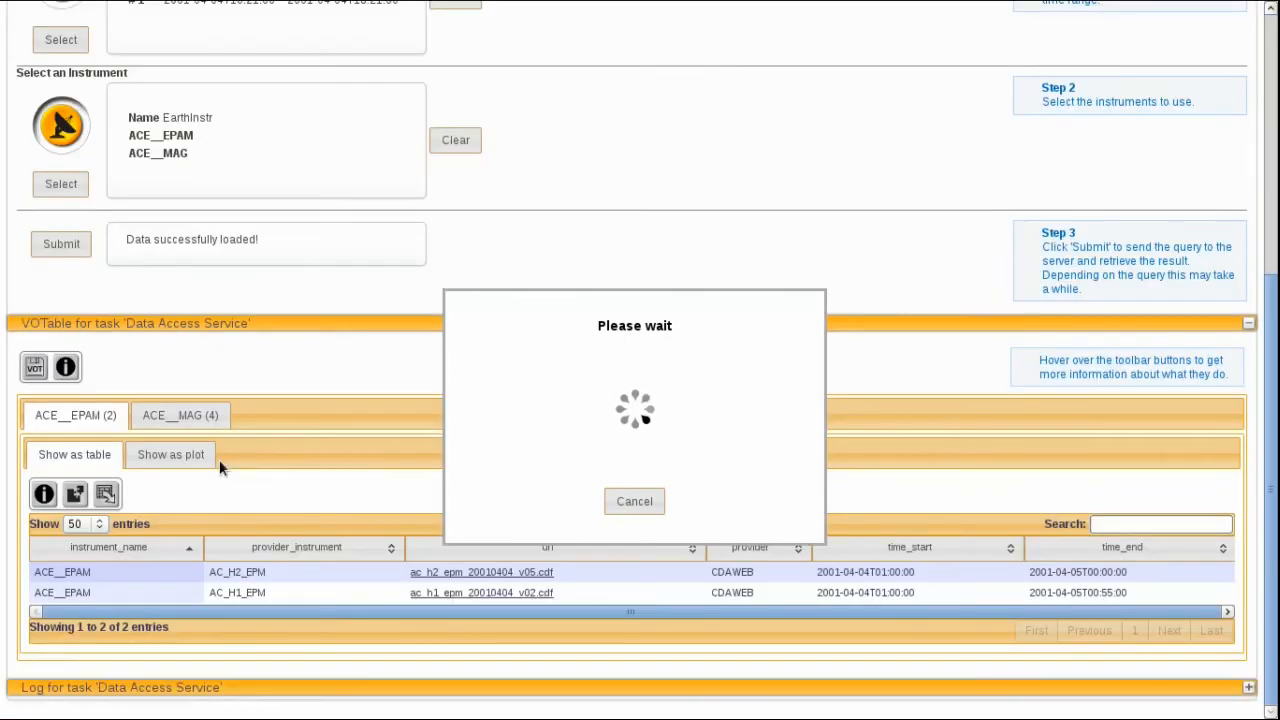
# Replace the search inputs with SolarInst and SunStartRange from the data cart and resubmit the query
pyautogui.scroll(5, 220, 465)
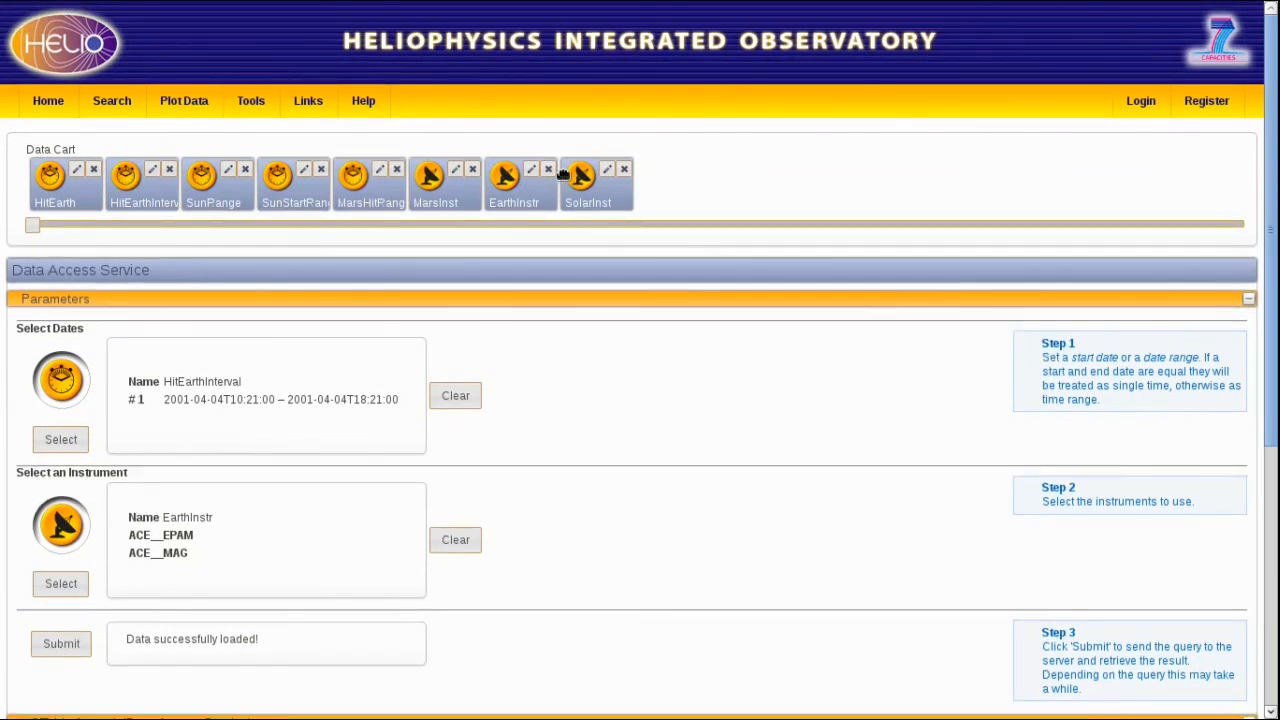
pyautogui.moveTo(575, 182); pyautogui.dragTo(68, 528)
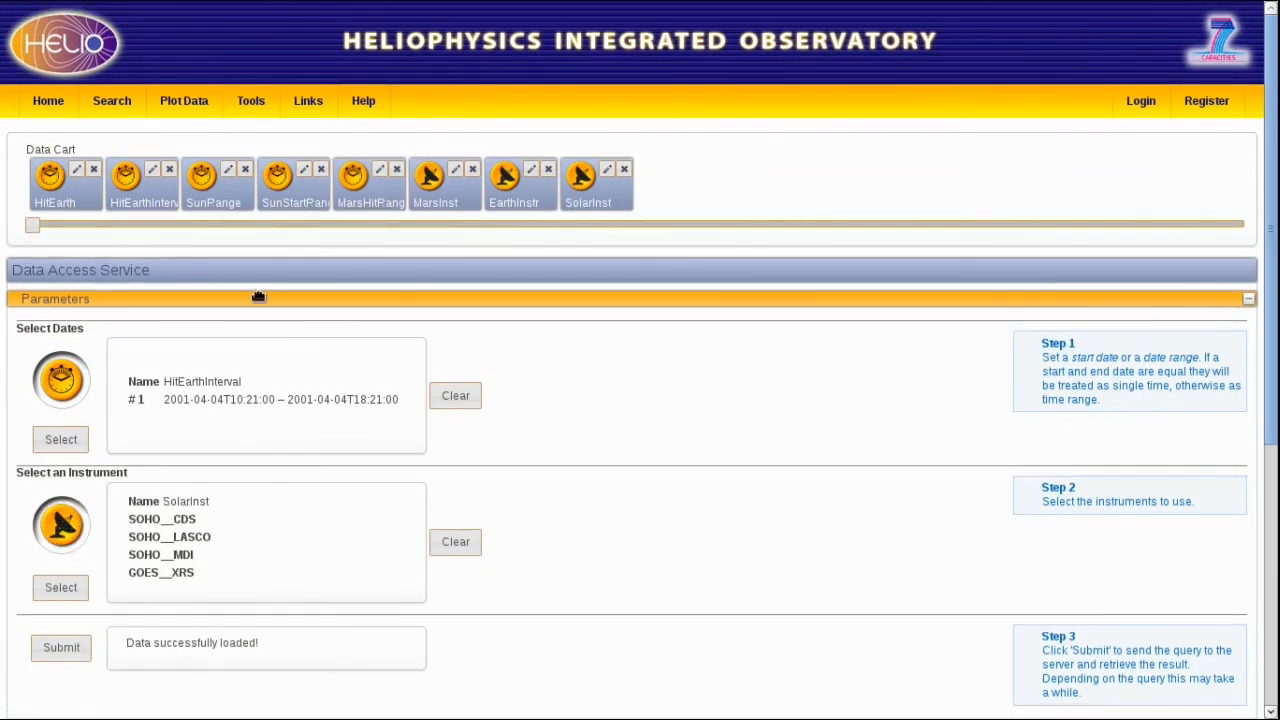
pyautogui.moveTo(274, 207); pyautogui.dragTo(72, 380)
pyautogui.click(73, 648)
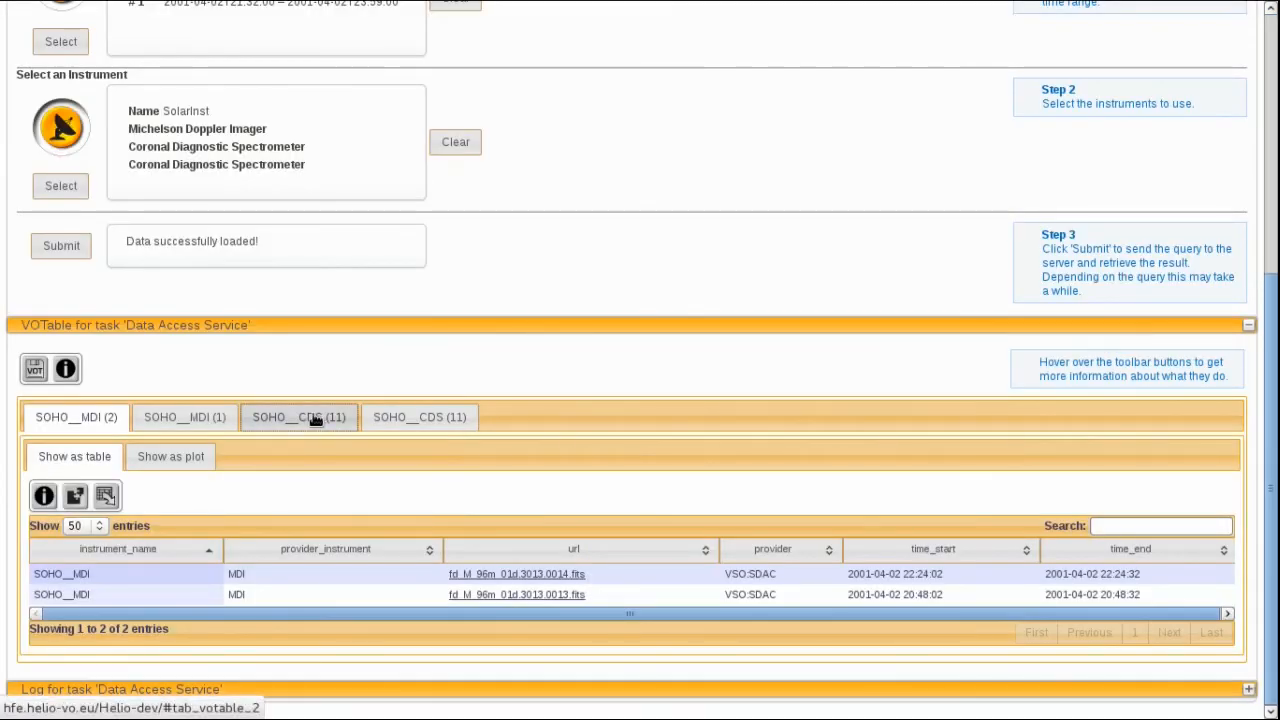
# Show the first SOHO__CDS results table and return to the home page
pyautogui.click(312, 416)
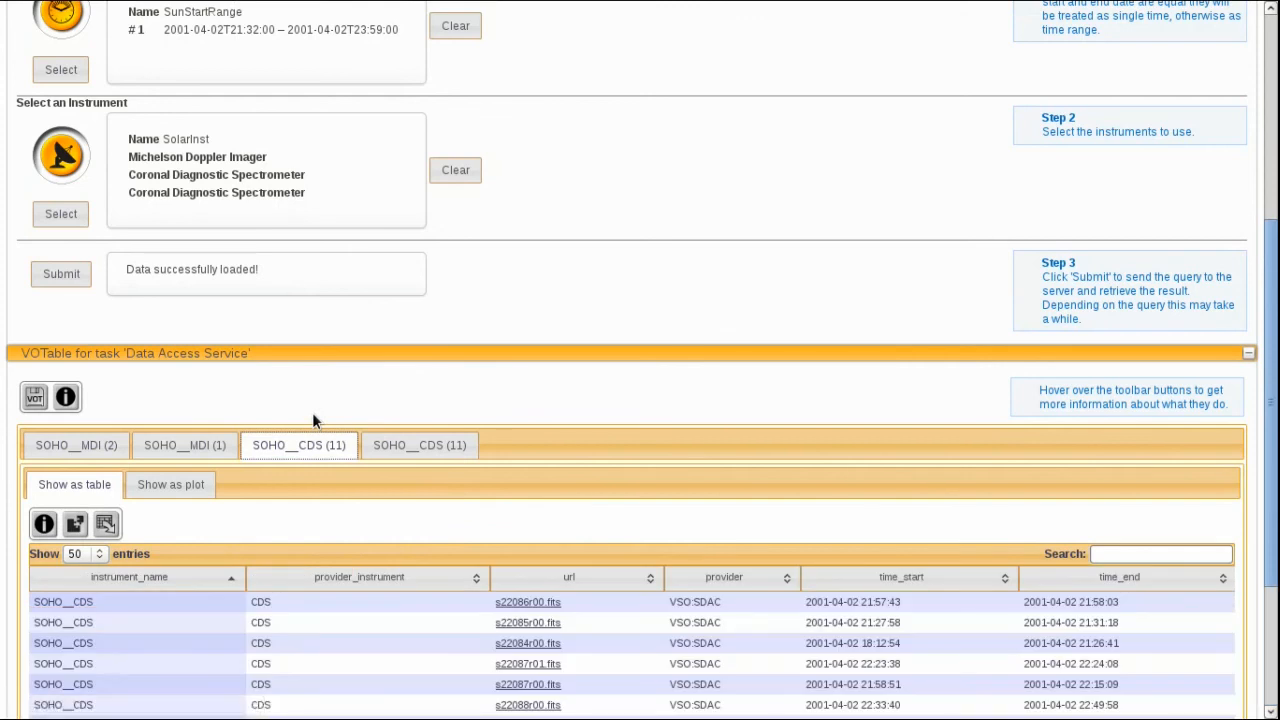
pyautogui.scroll(5, 642, 388)
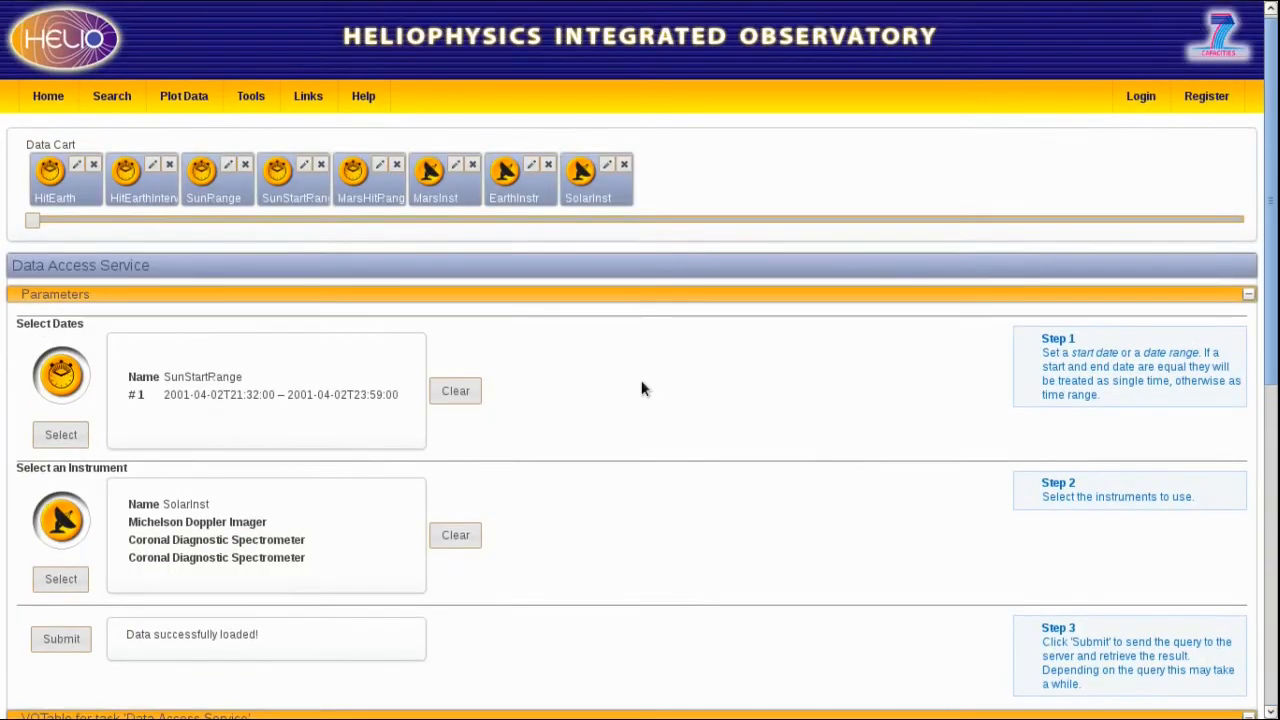
pyautogui.click(54, 100)
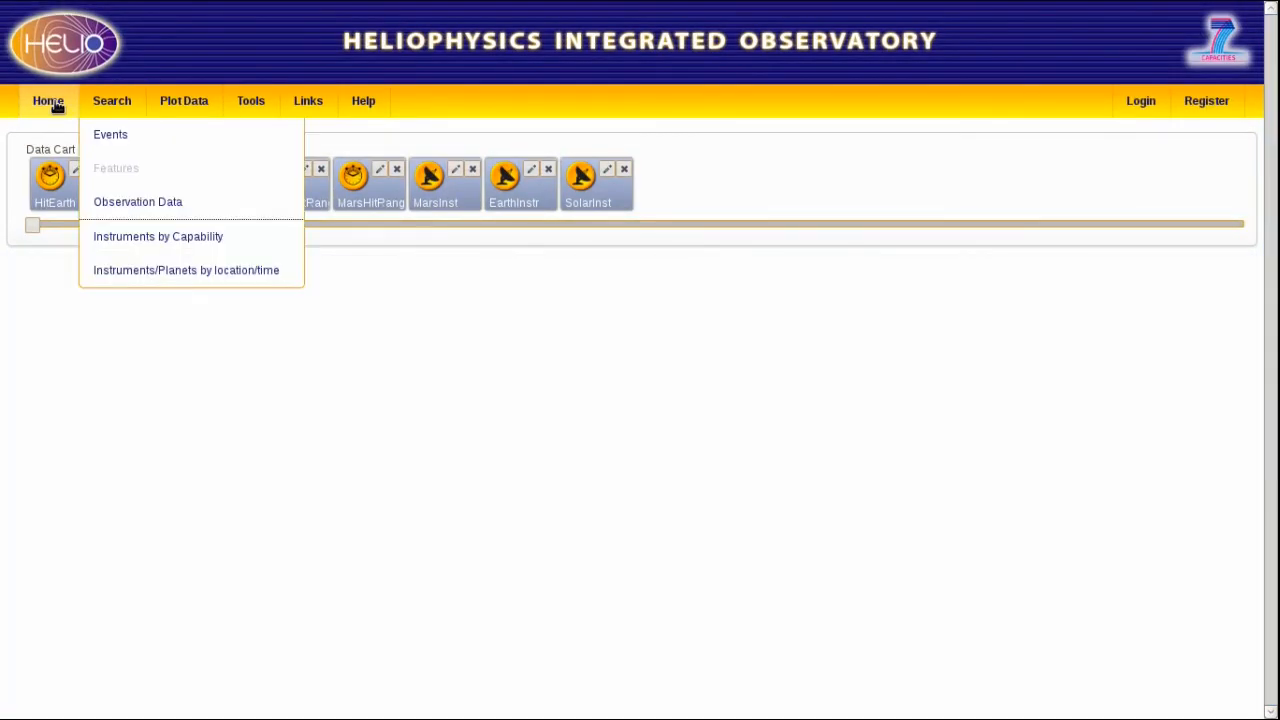